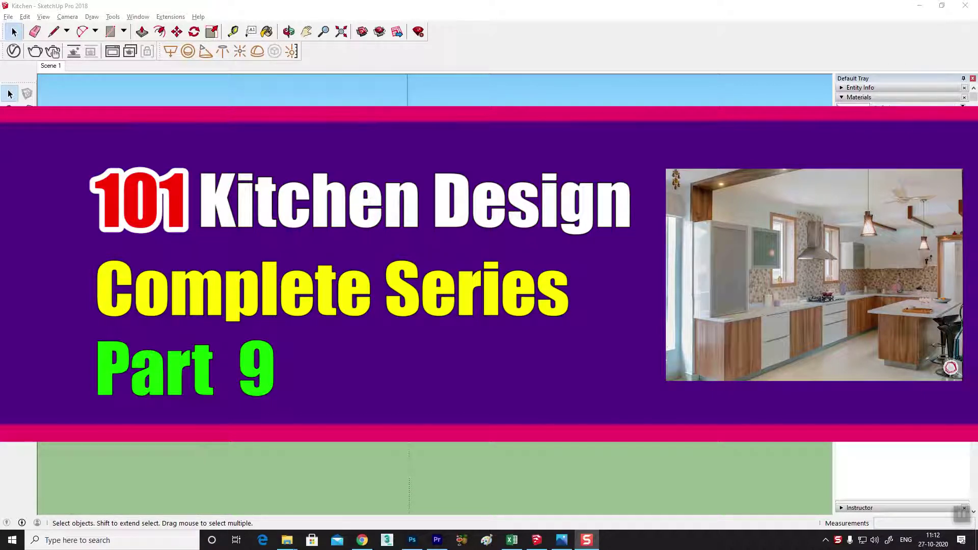
- Orbit around the kitchen model from outside, briefly checking the reference photo
middle_click_drag(434, 286, 484, 286)
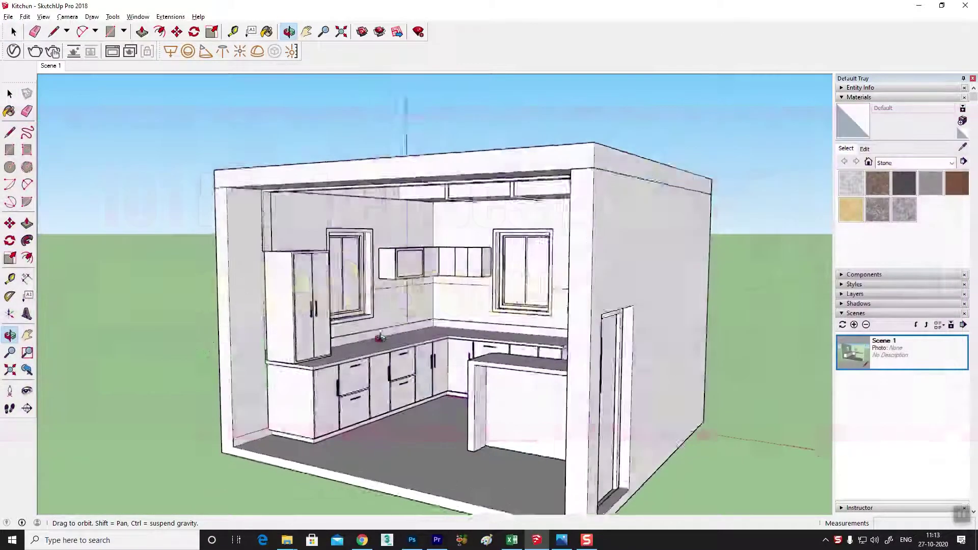
left_click_drag(449, 321, 465, 314)
left_click(561, 541)
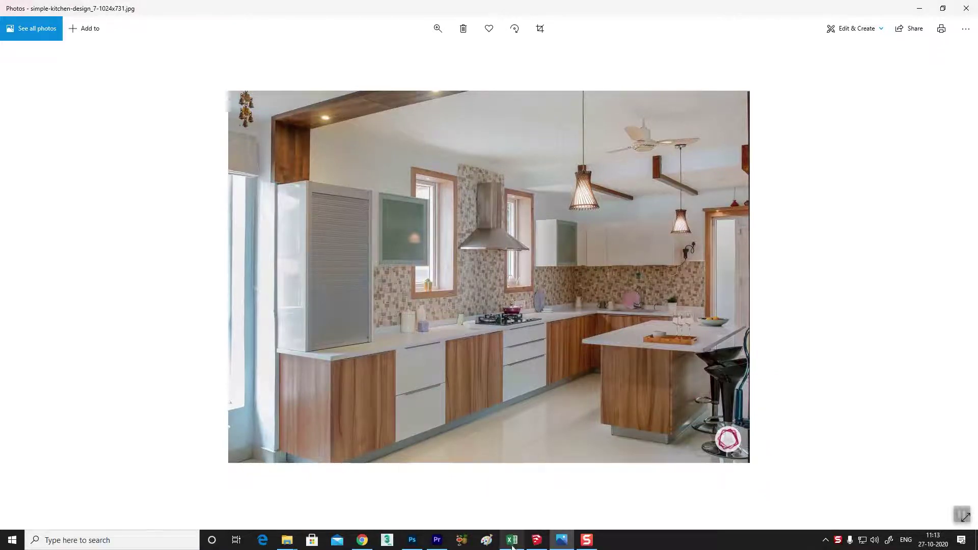
left_click(537, 541)
mouse_move(438, 333)
left_mouse_down()
mouse_move(294, 333)
mouse_move(612, 305)
mouse_move(428, 320)
mouse_move(330, 315)
mouse_move(599, 305)
mouse_move(492, 298)
left_mouse_up()
key("space")
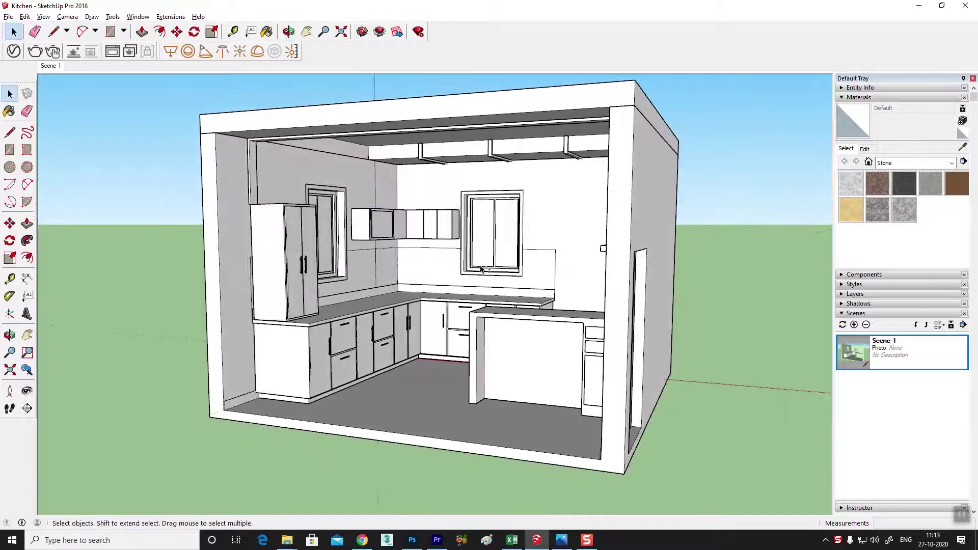
middle_click_drag(493, 298, 455, 286)
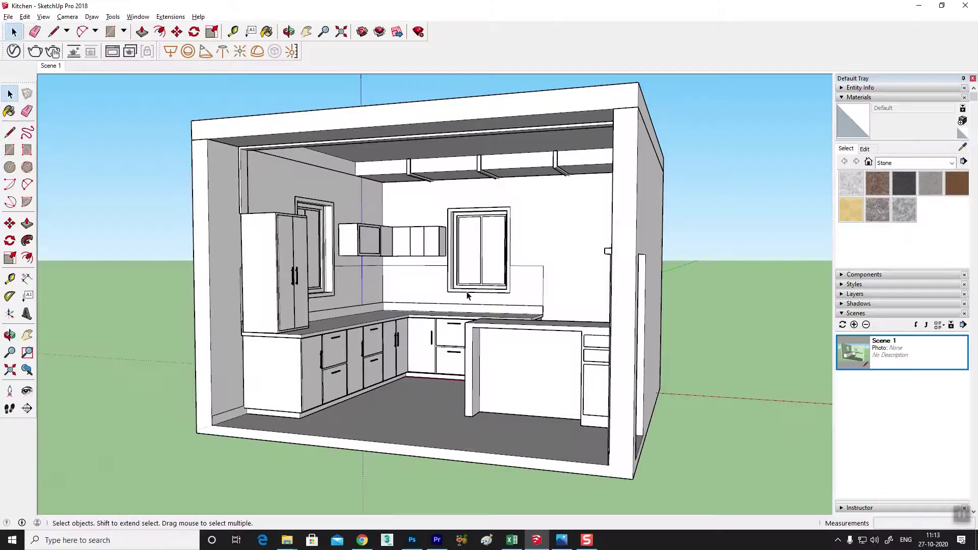
mouse_move(467, 296)
middle_mouse_down()
mouse_move(681, 267)
mouse_move(361, 304)
mouse_move(405, 309)
mouse_move(514, 291)
mouse_move(365, 298)
mouse_move(208, 269)
mouse_move(306, 241)
middle_mouse_up()
- Hide the tall cabinet, the lower counter cabinets and the island
scroll(365, 298, "up", 3)
left_click(198, 259)
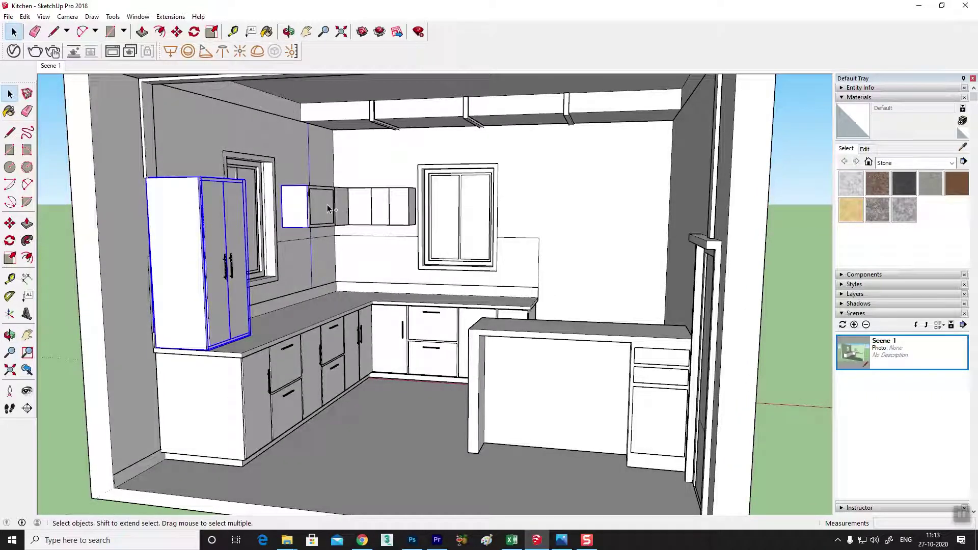
scroll(326, 208, "up", 1)
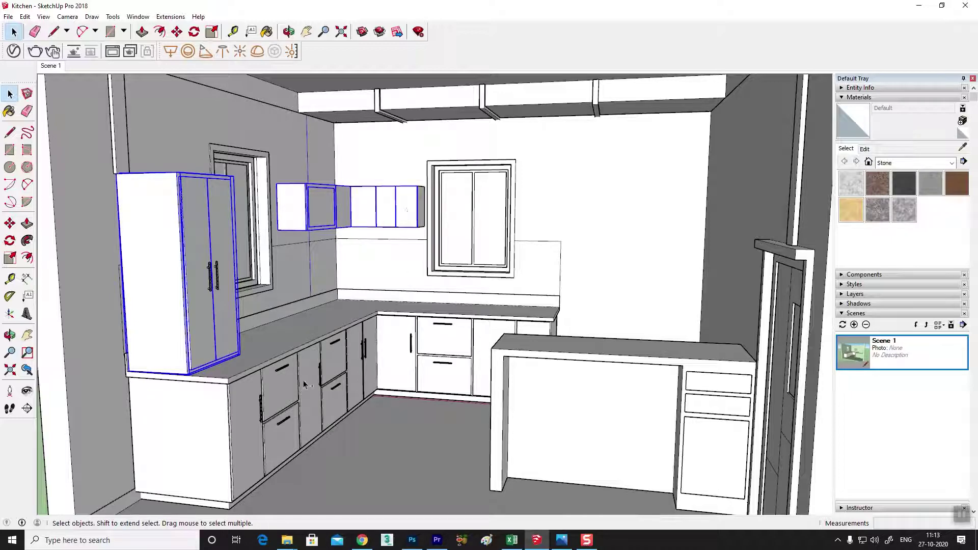
left_click(287, 348, "ctrl")
left_click(589, 378, "ctrl")
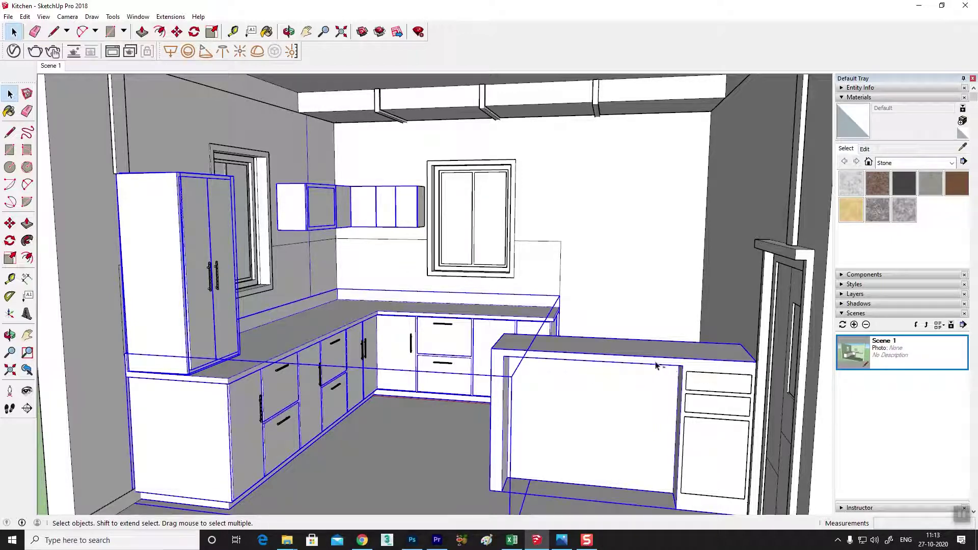
right_click(622, 353)
left_click(643, 181)
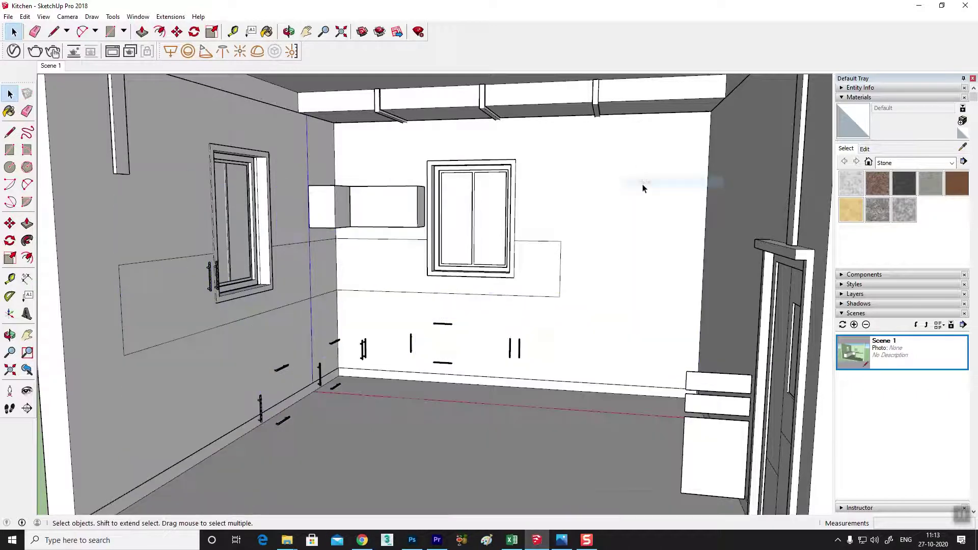
- Hide the upper corner wall cabinet
left_click_drag(386, 240, 363, 197)
key("space")
scroll(363, 197, "up", 3)
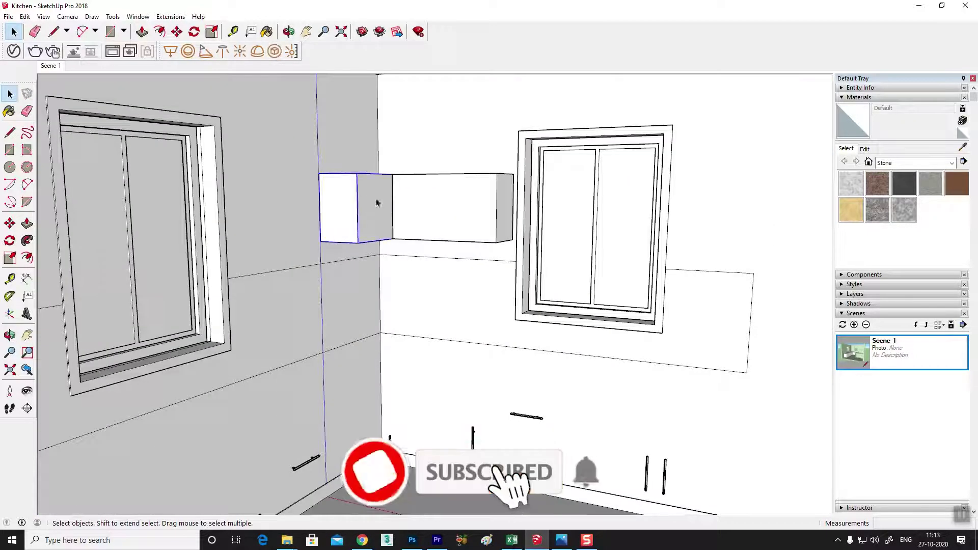
right_click(445, 203)
left_click(484, 226)
- Zoom out to view the whole emptied room, then bring up the kitchen reference photo
mouse_move(485, 226)
middle_mouse_down()
mouse_move(443, 250)
mouse_move(488, 225)
mouse_move(487, 239)
mouse_move(464, 236)
mouse_move(414, 268)
mouse_move(435, 279)
mouse_move(443, 266)
mouse_move(403, 287)
mouse_move(389, 273)
mouse_move(620, 257)
middle_mouse_up()
scroll(443, 249, "down", 3)
scroll(403, 287, "down", 3)
scroll(419, 284, "down", 3)
scroll(620, 257, "down", 3)
scroll(586, 331, "down", 3)
middle_click_drag(586, 331, 547, 493)
left_click(562, 540)
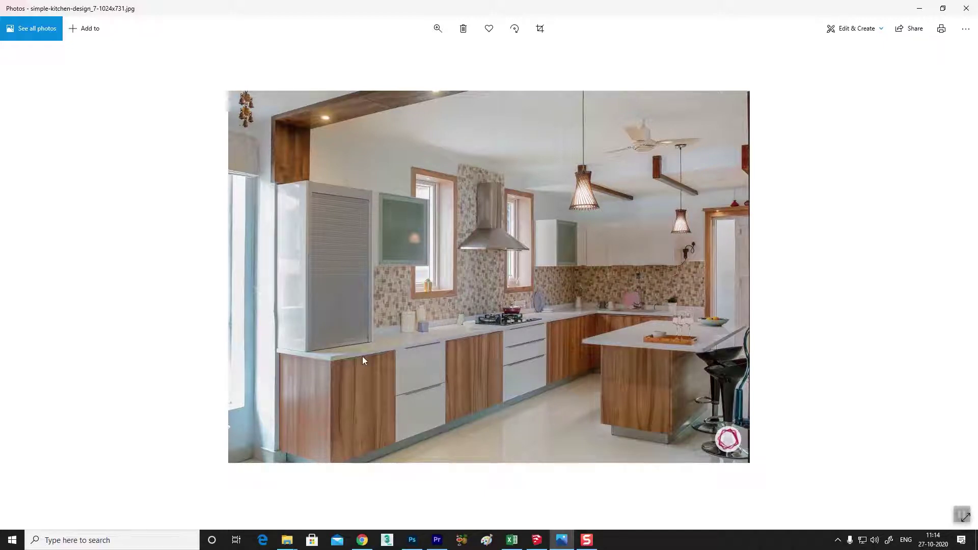
- Select the backsplash face on the window wall, then orbit and zoom out around it
left_click(537, 540)
key("space")
scroll(377, 281, "up", 5)
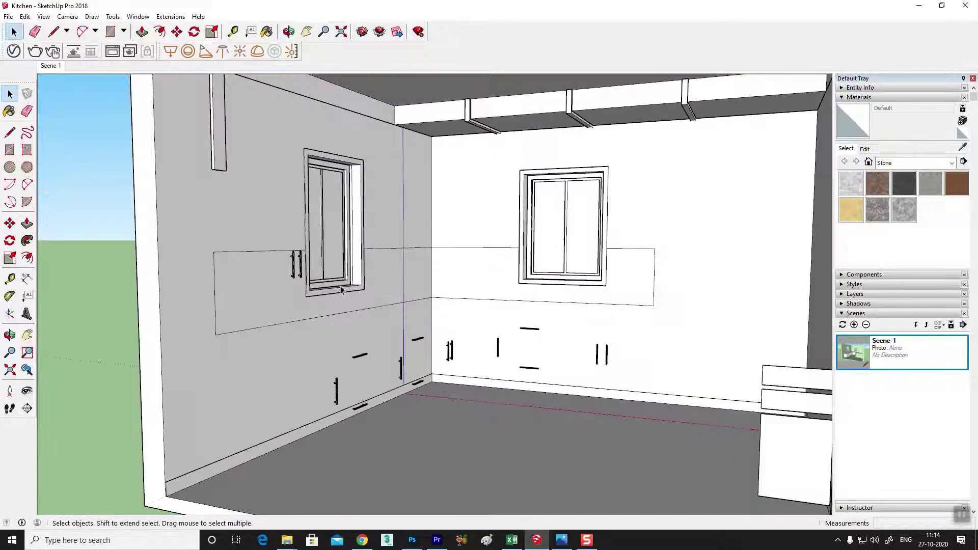
scroll(372, 265, "up", 3)
scroll(371, 260, "up", 2)
left_click(450, 240)
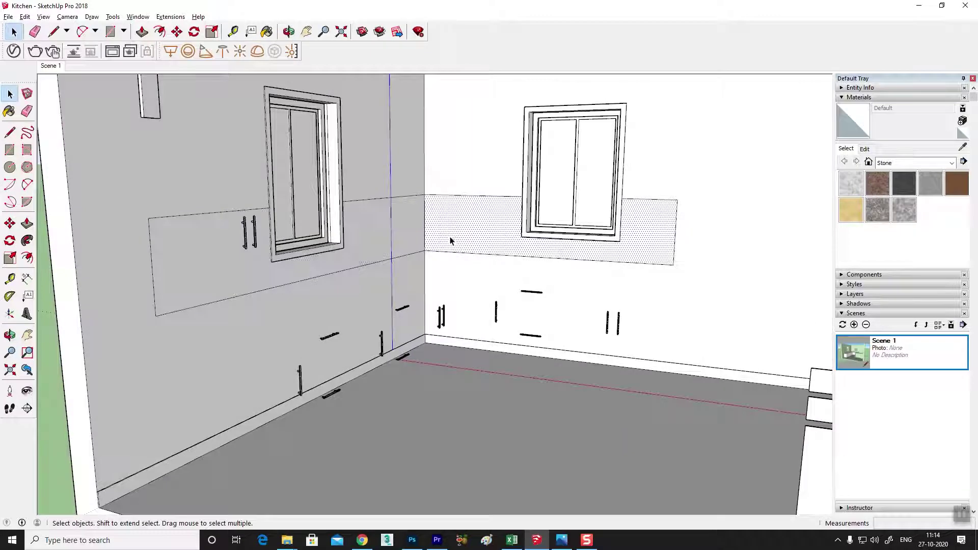
mouse_move(469, 269)
middle_mouse_down()
mouse_move(400, 295)
mouse_move(395, 133)
middle_mouse_up()
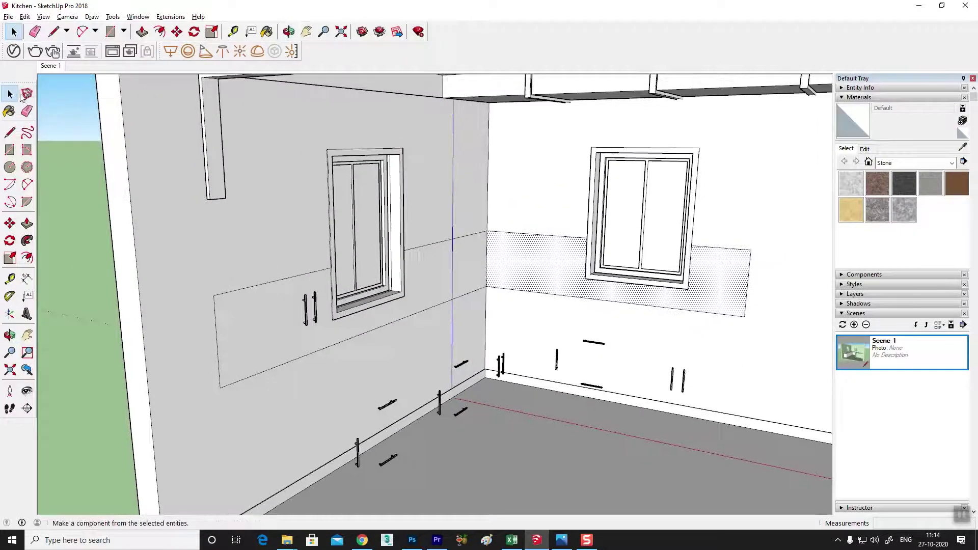
scroll(454, 208, "down", 3)
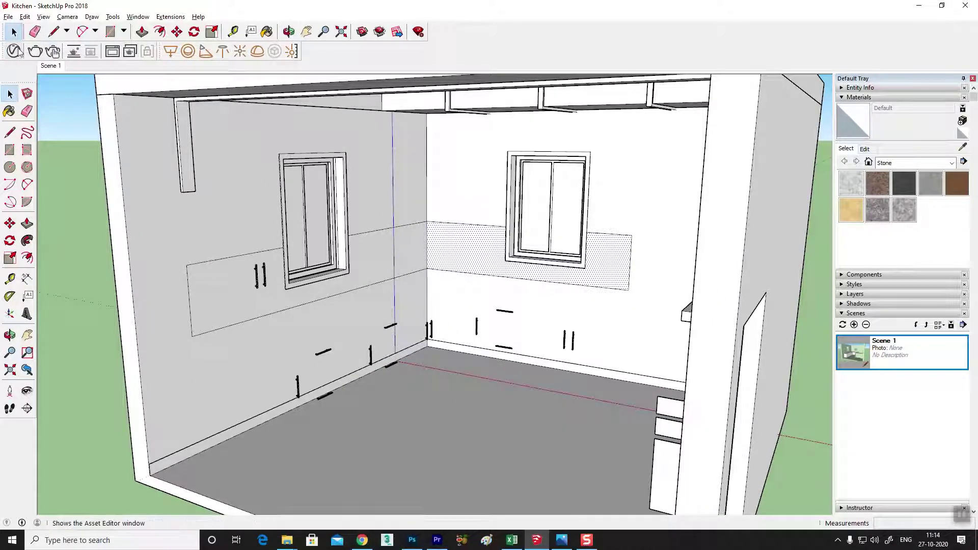
- Open the V-Ray Asset Editor and position its window beside the kitchen model
left_click(14, 51)
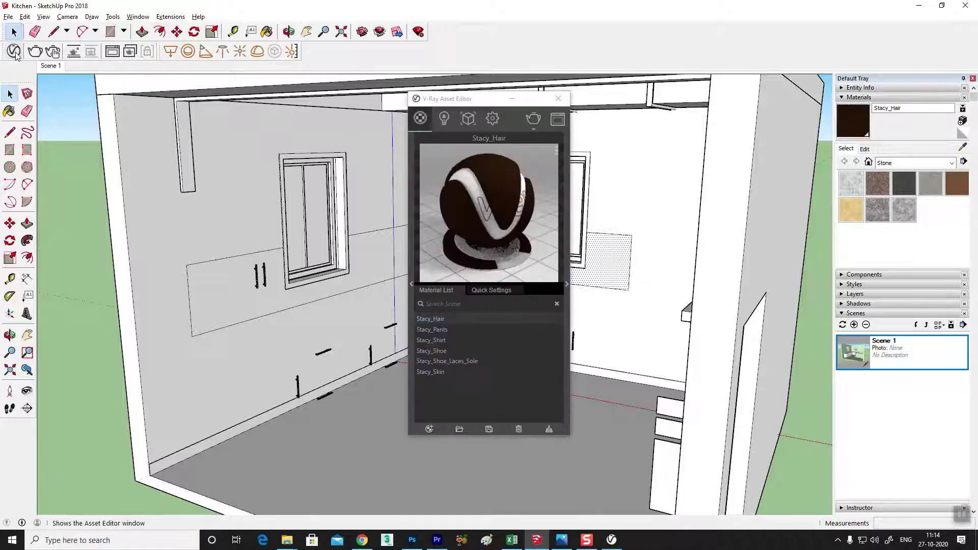
left_click_drag(468, 104, 362, 104)
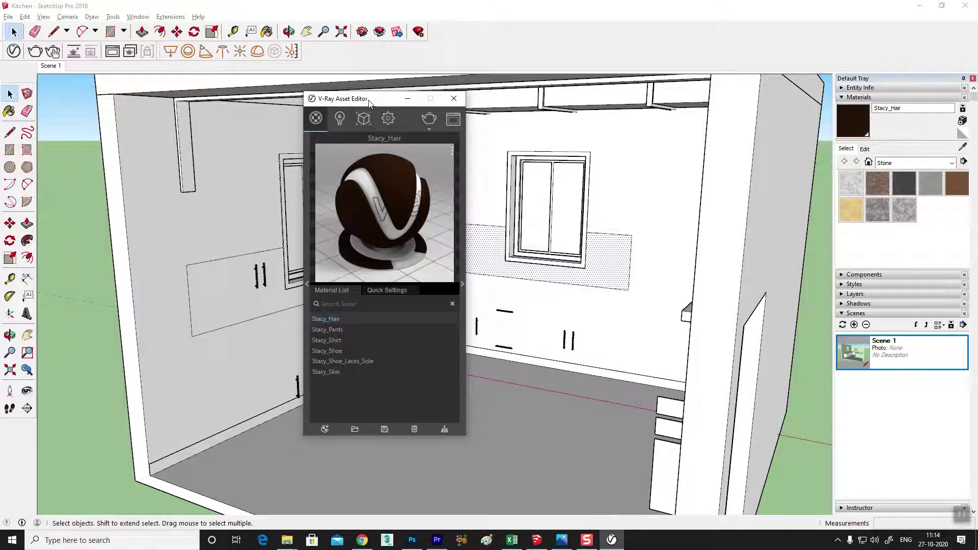
left_click_drag(371, 103, 430, 104)
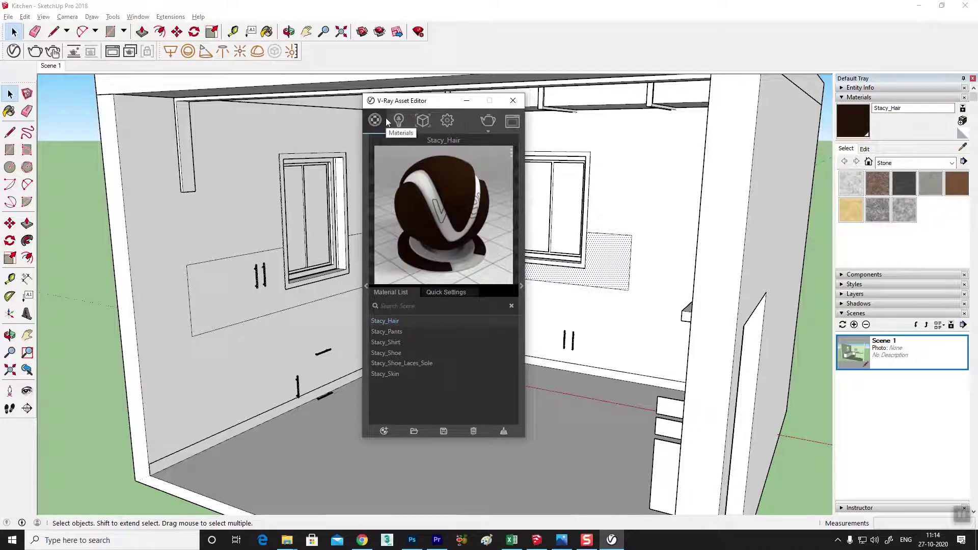
- Expand the V-Ray material library and browse the Stone materials
left_click(366, 286)
left_click_drag(311, 102, 635, 102)
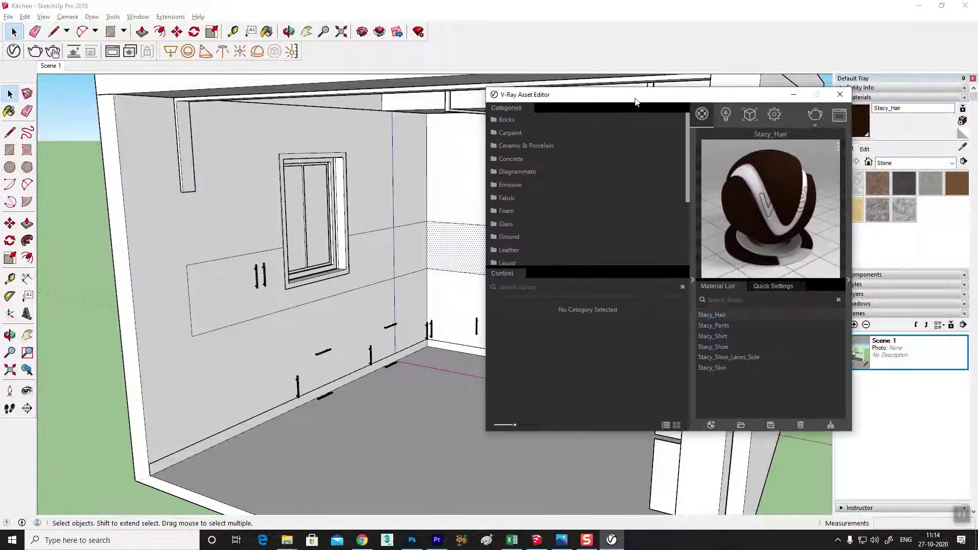
scroll(536, 209, "down", 3)
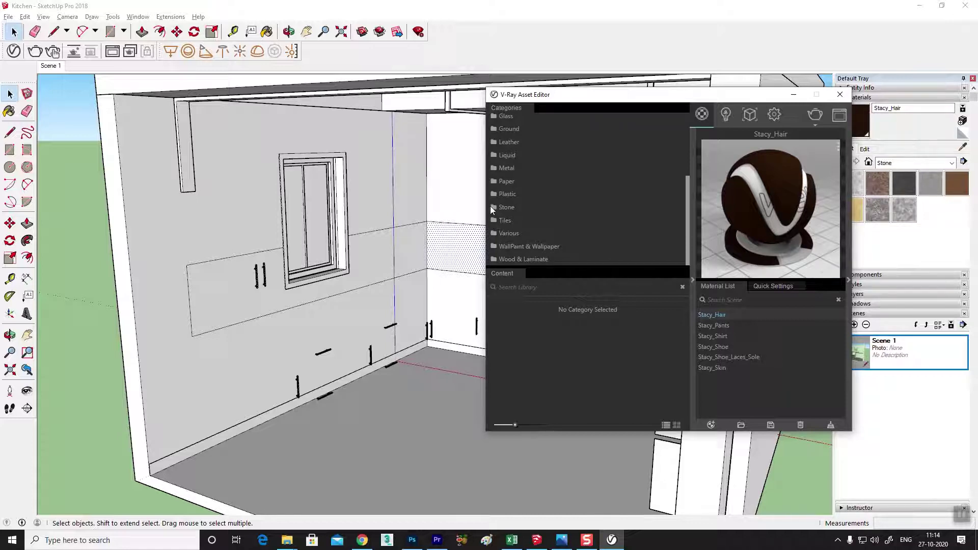
left_click(505, 207)
scroll(554, 341, "down", 3)
scroll(551, 347, "down", 4)
scroll(552, 351, "down", 2)
scroll(514, 374, "up", 5)
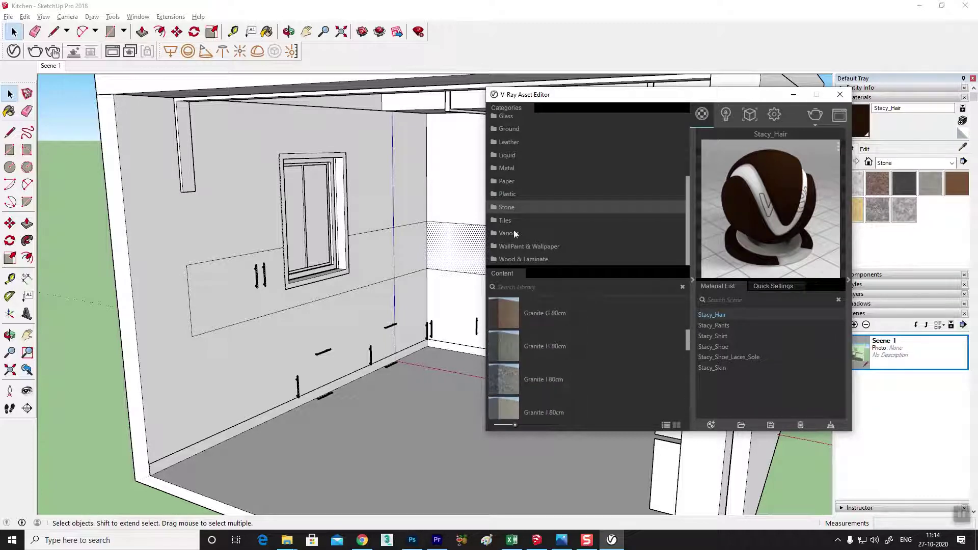
- Browse the Various and Concrete material categories
left_click(500, 234)
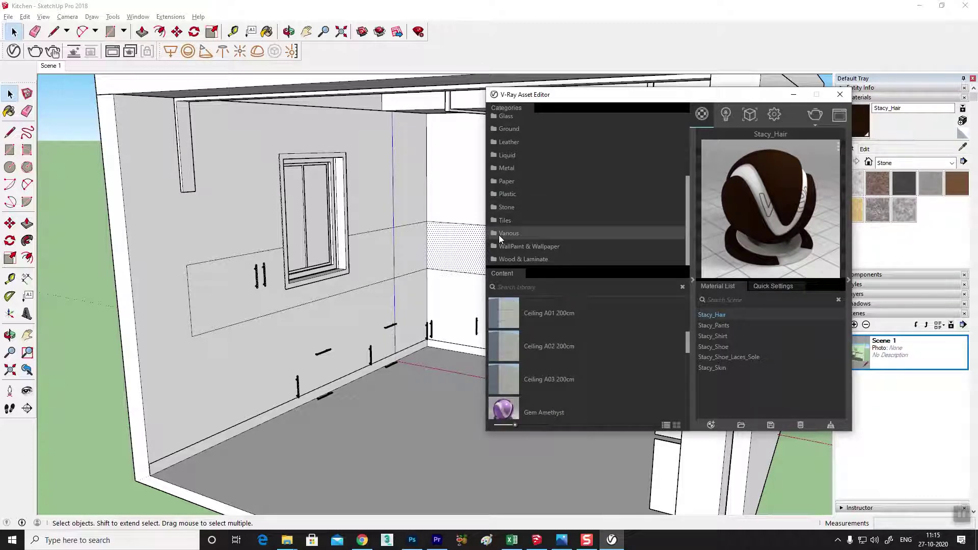
scroll(537, 361, "down", 3)
scroll(536, 361, "up", 3)
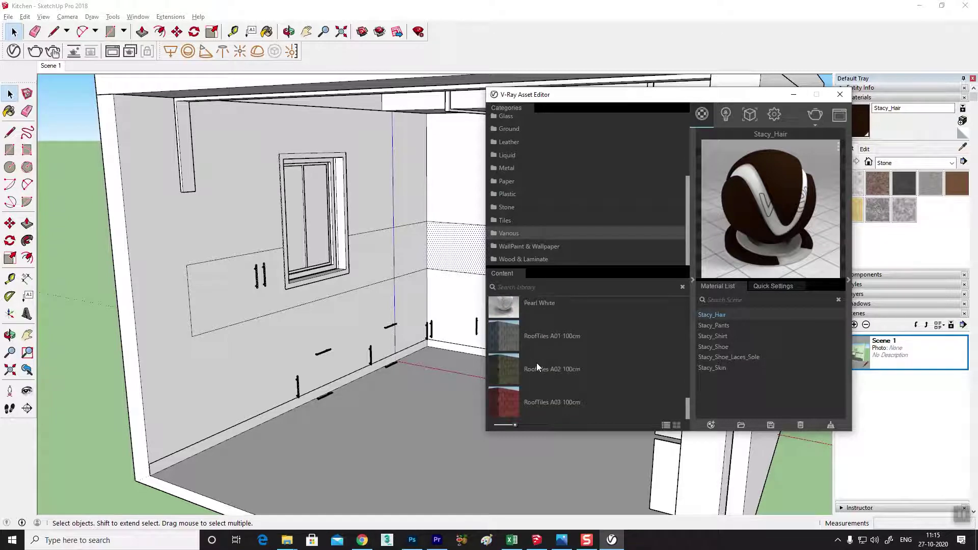
scroll(527, 216, "up", 5)
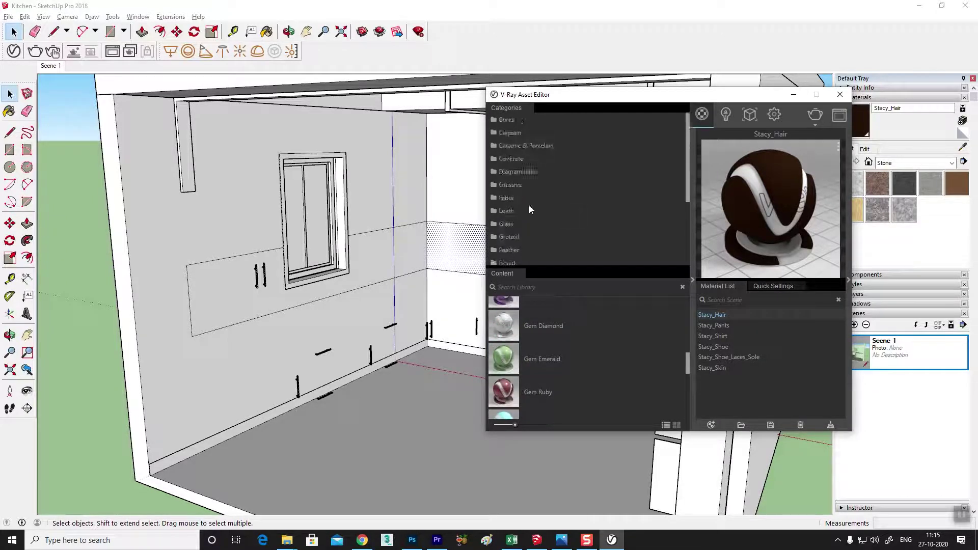
left_click(509, 159)
scroll(579, 353, "down", 3)
scroll(578, 352, "down", 3)
scroll(577, 353, "up", 5)
scroll(564, 360, "up", 3)
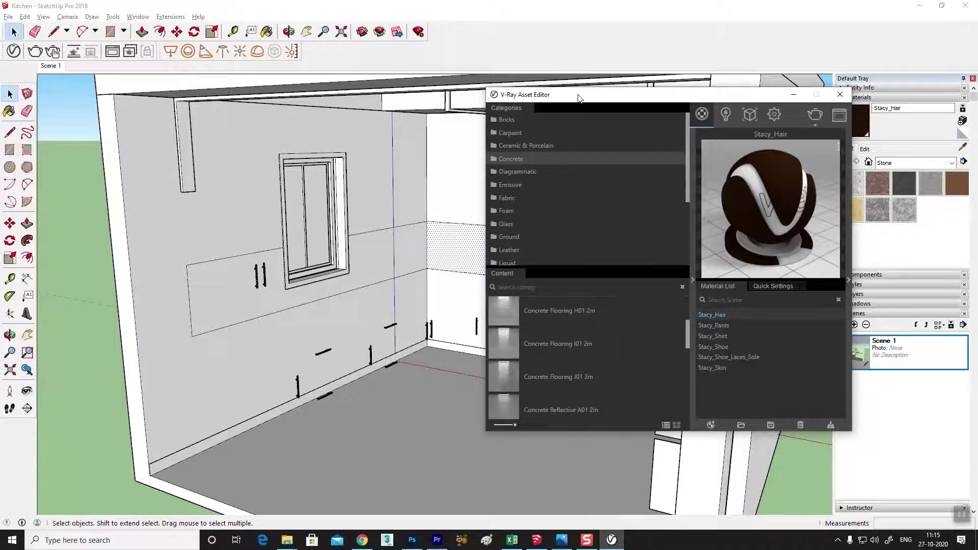
- Browse the Bricks materials, such as Bricks Simple 03 2m
left_click_drag(551, 94, 509, 80)
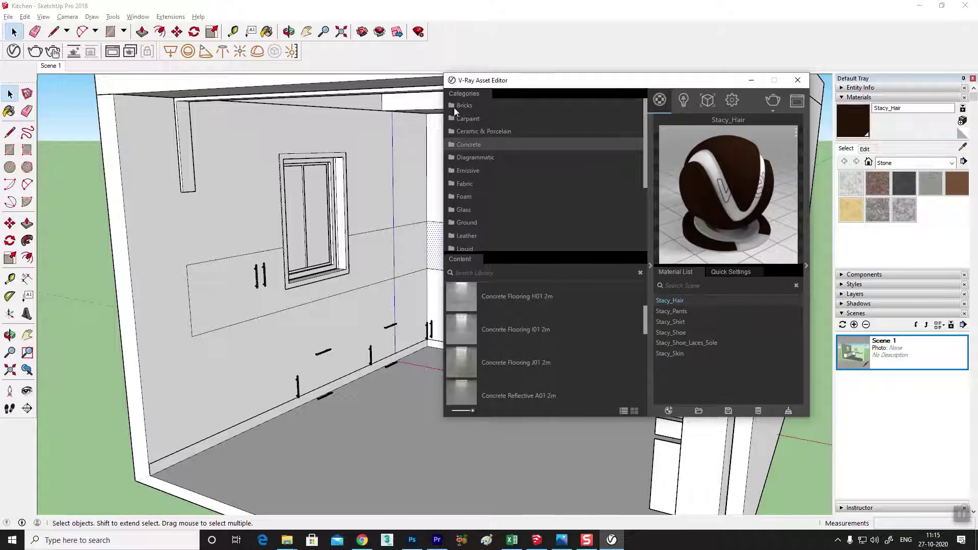
left_click(464, 106)
scroll(530, 349, "down", 3)
scroll(517, 351, "down", 2)
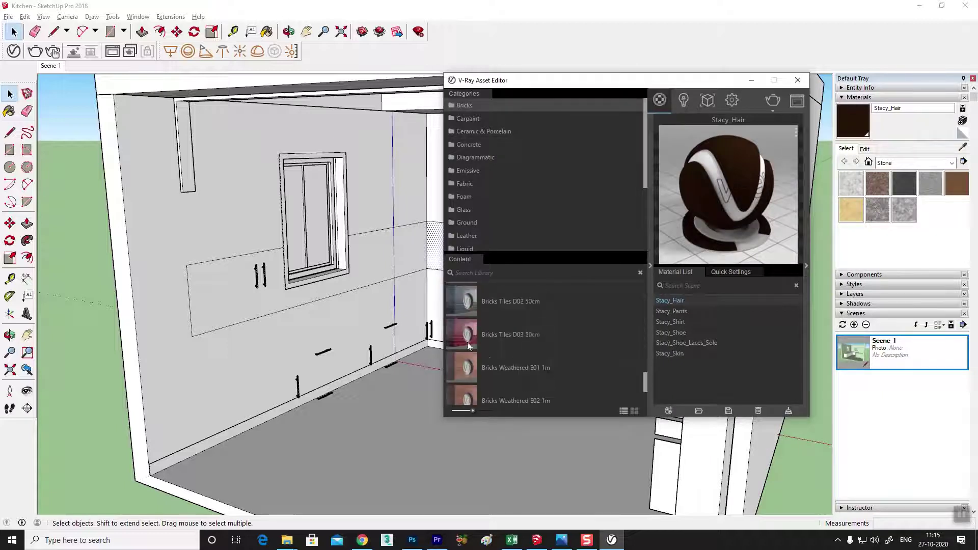
scroll(512, 357, "down", 2)
scroll(509, 363, "up", 3)
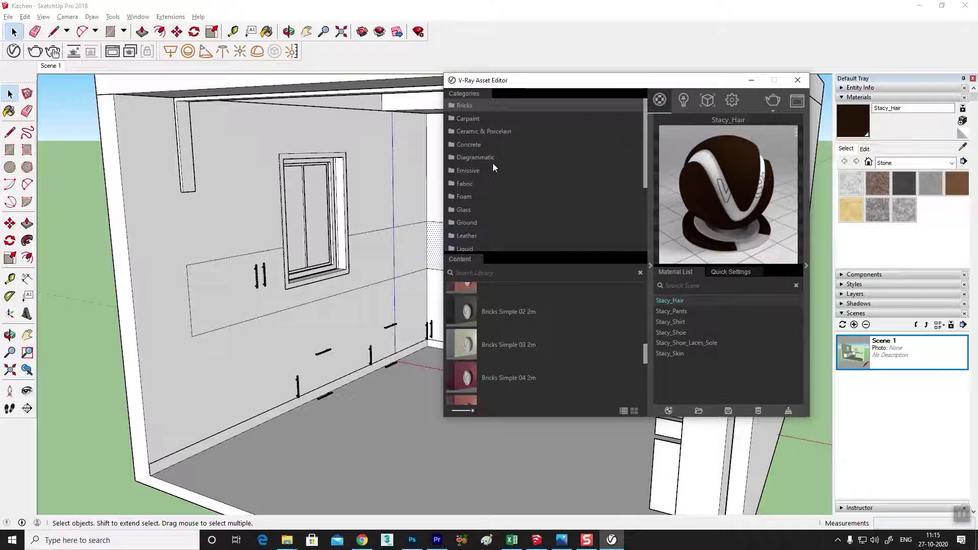
- Create a Generic V-Ray material named Marble_OWN and collapse the library to a compact editor
left_click(669, 411)
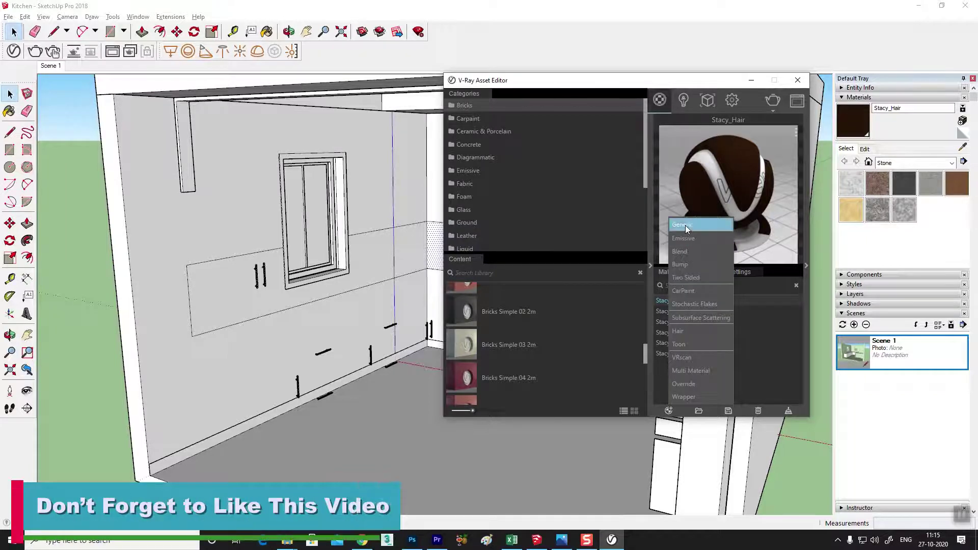
left_click(686, 225)
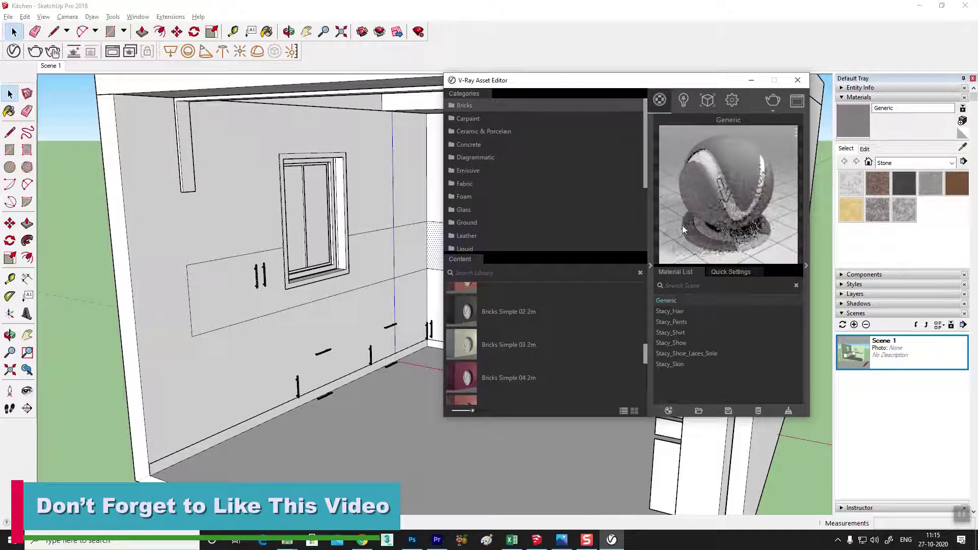
right_click(672, 302)
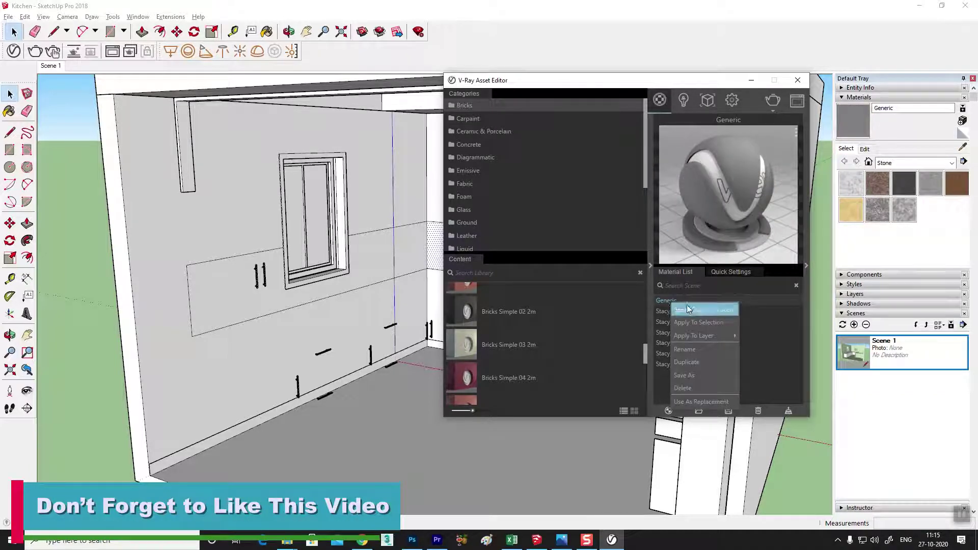
left_click(689, 350)
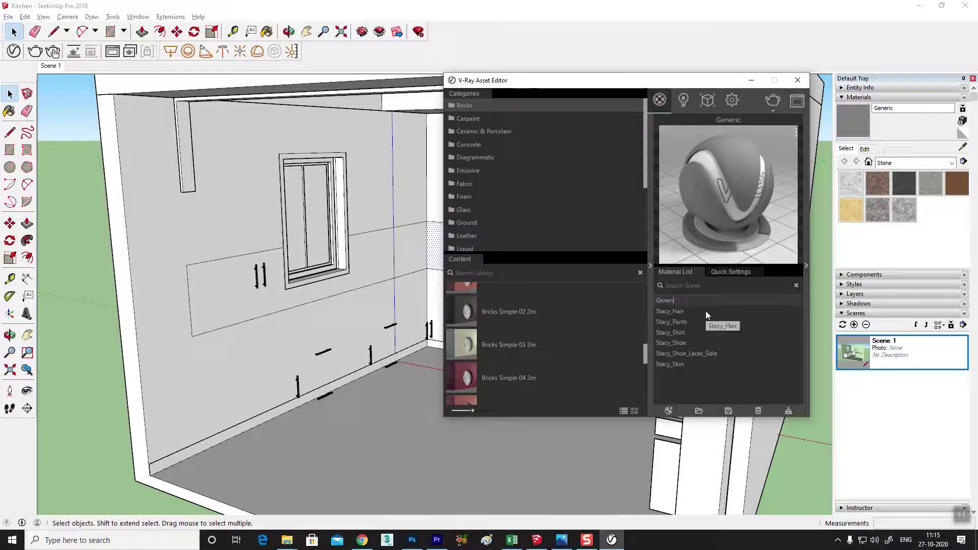
type("Mo")
type("rble_OWN")
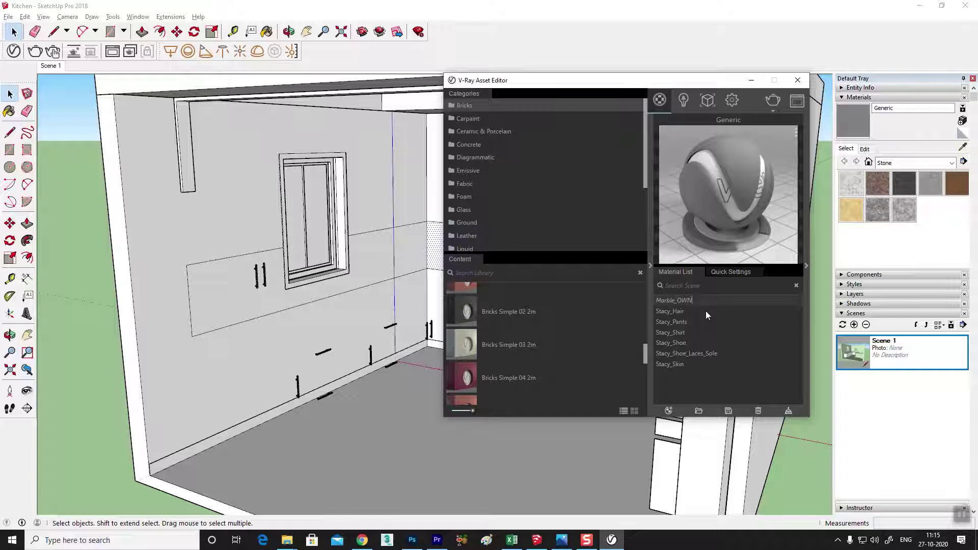
key("Return")
left_click(649, 266)
left_click_drag(684, 75, 449, 58)
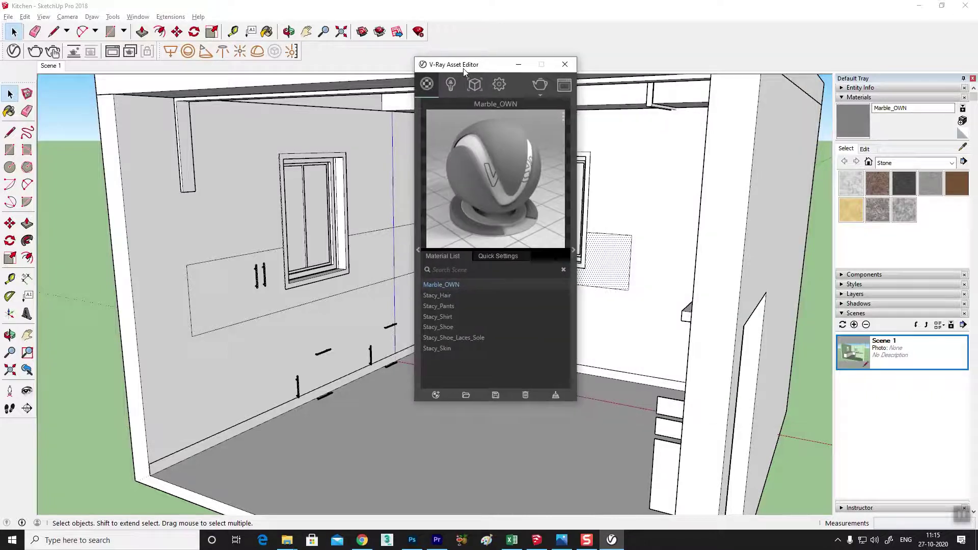
- Give Marble_OWN a Bitmap diffuse map and browse to F:\MY WORK\TEXTURE
left_click(571, 250)
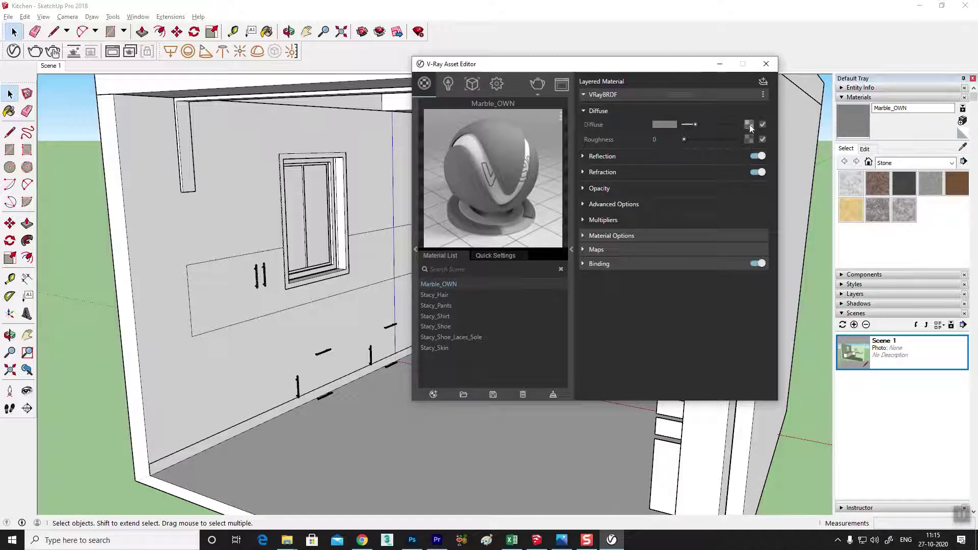
left_click(749, 125)
left_click(445, 103)
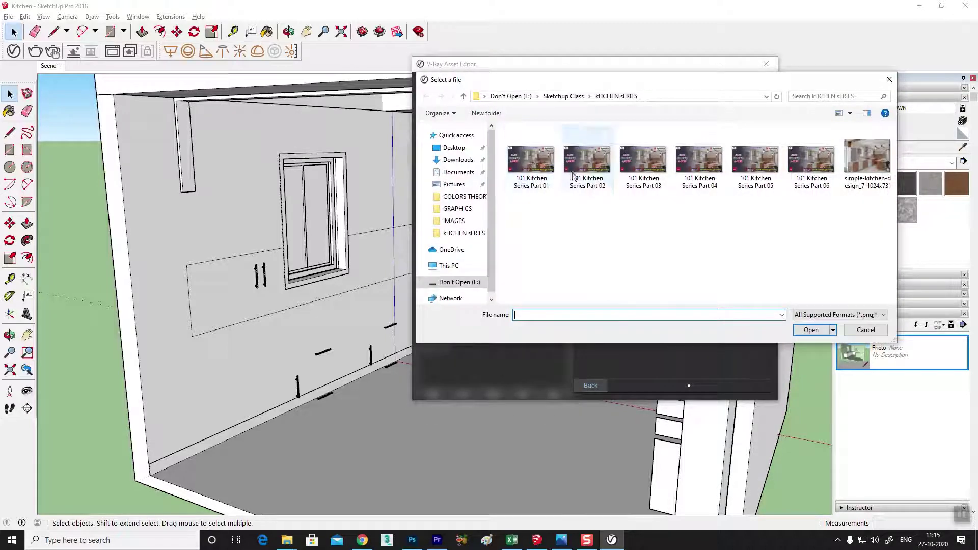
left_click(462, 284)
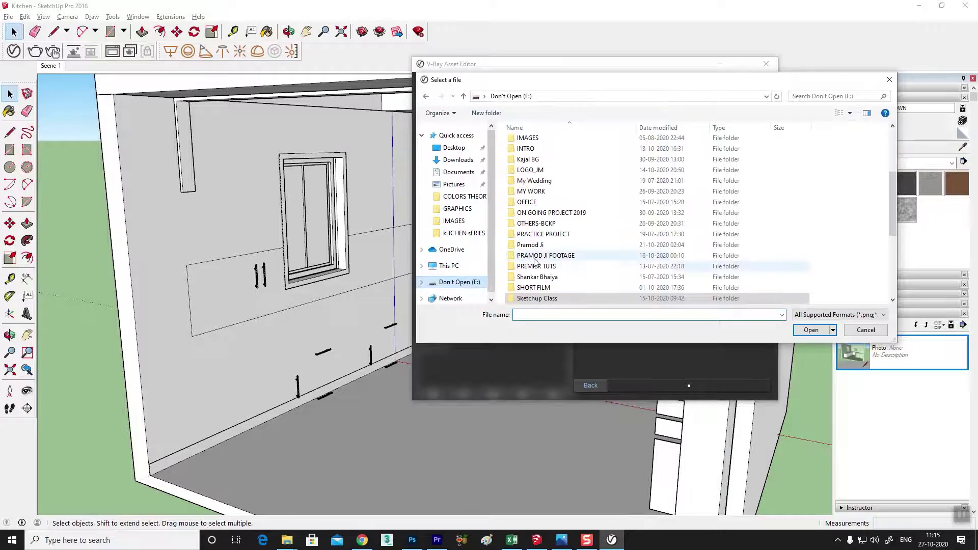
scroll(568, 238, "down", 4)
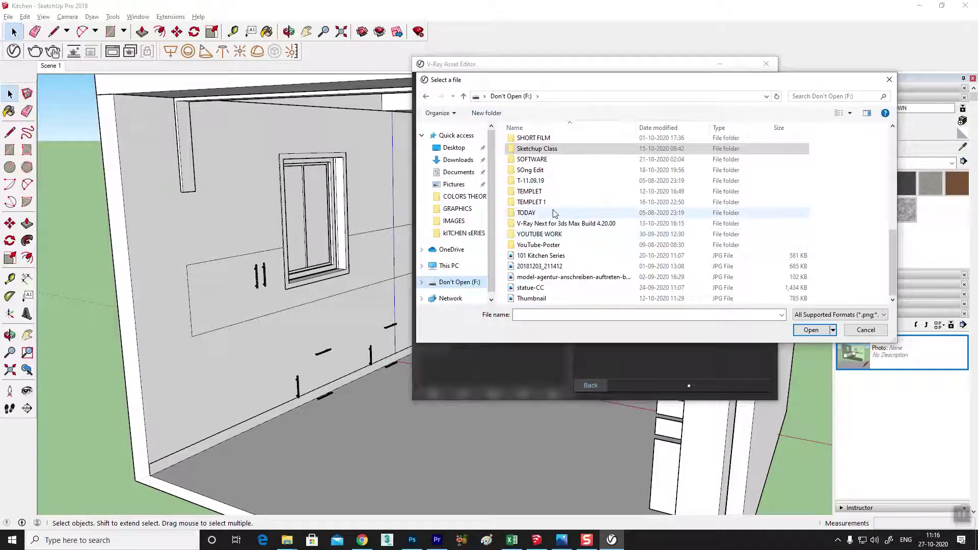
scroll(556, 214, "up", 2)
scroll(555, 214, "up", 1)
scroll(559, 215, "up", 2)
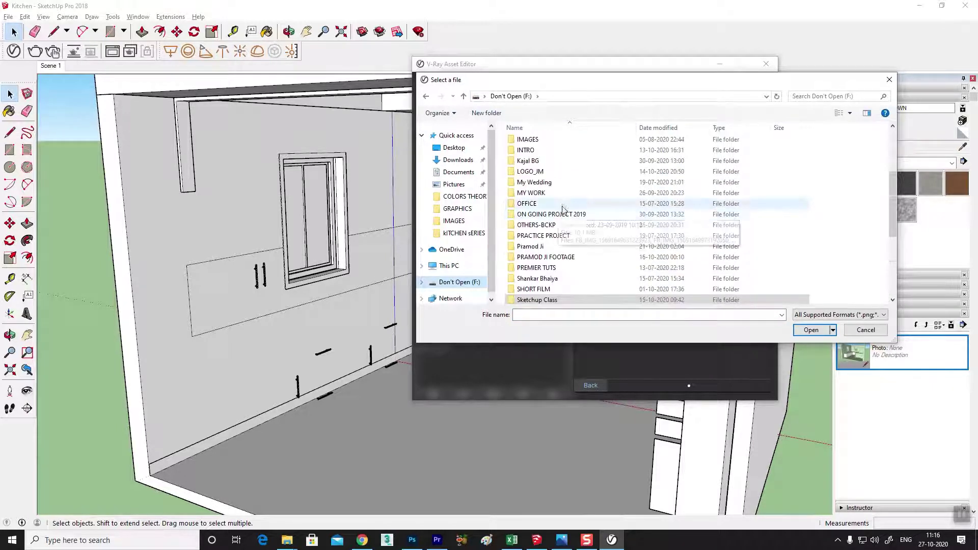
double_click(541, 195)
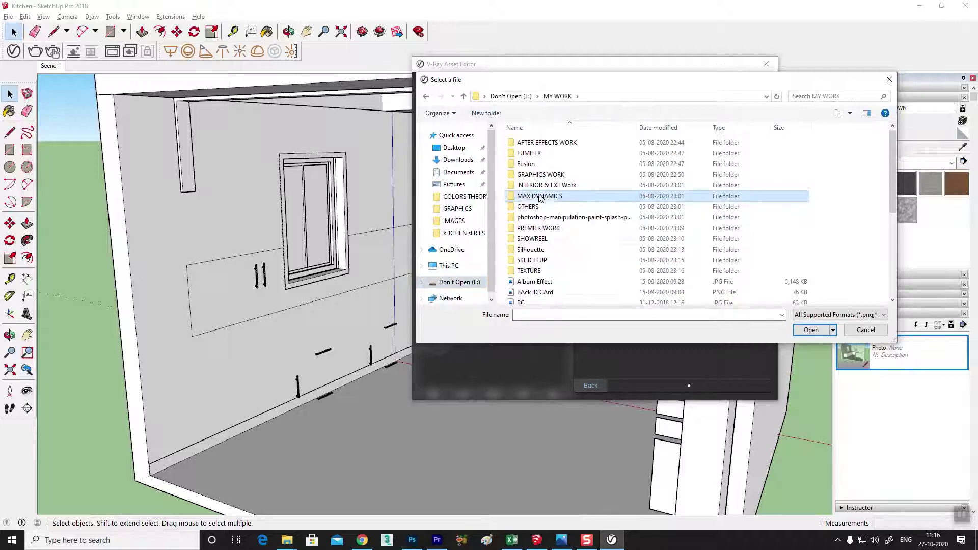
double_click(532, 270)
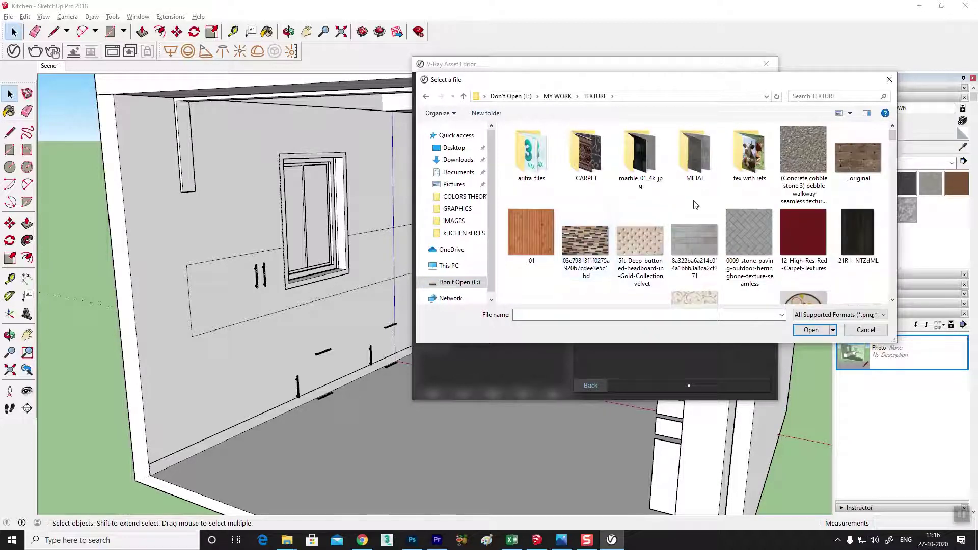
- Scroll through the TEXTURE folder and select the pool tile image
scroll(674, 225, "down", 1)
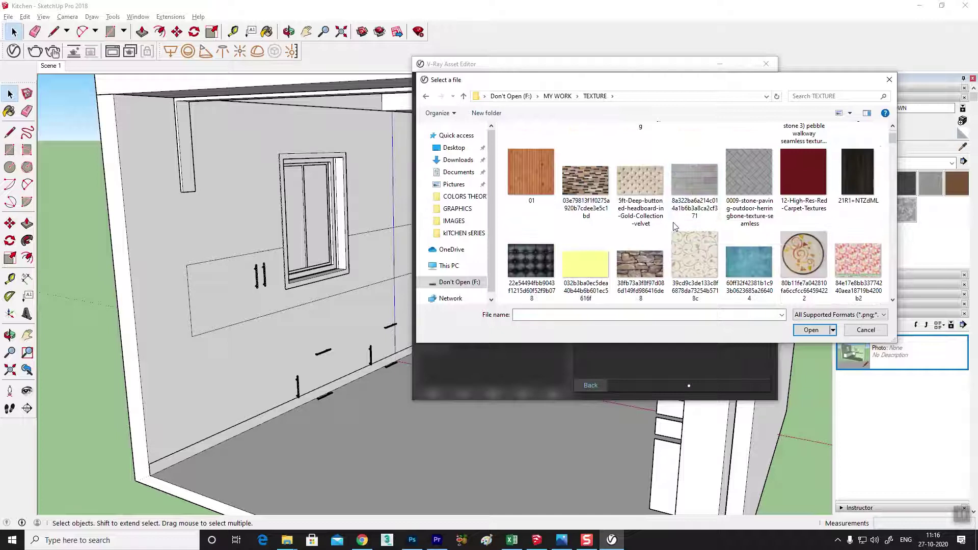
scroll(637, 227, "down", 1)
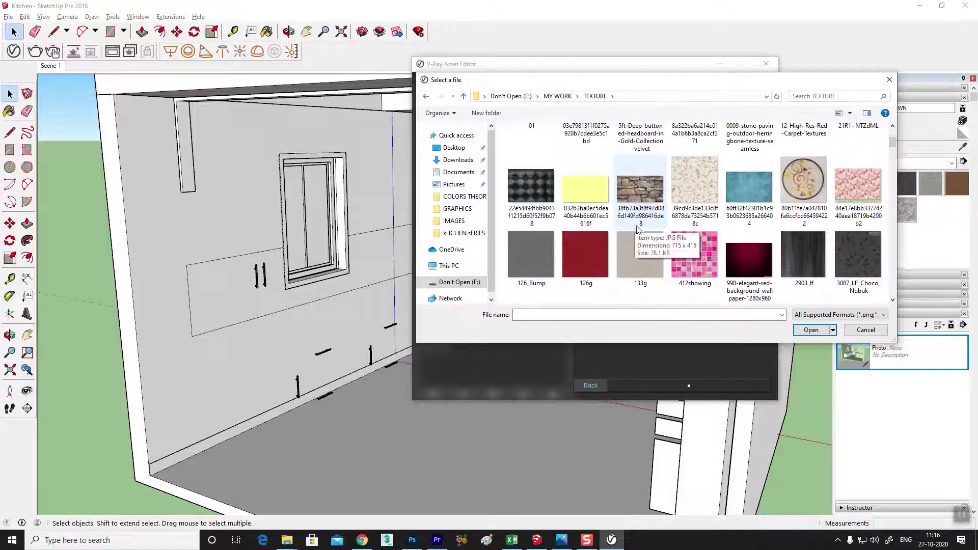
scroll(637, 230, "down", 1)
scroll(697, 203, "down", 1)
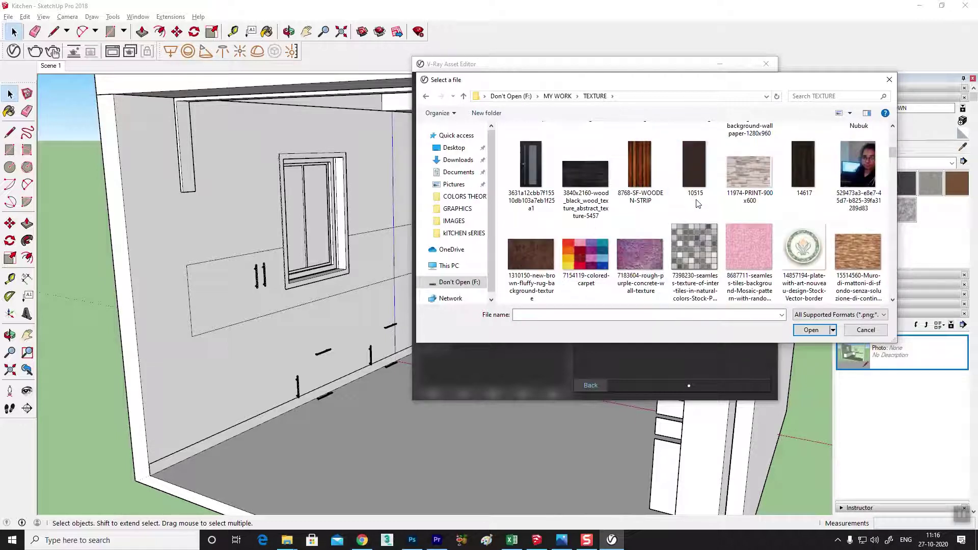
scroll(697, 205, "down", 1)
scroll(688, 213, "down", 1)
scroll(680, 219, "down", 1)
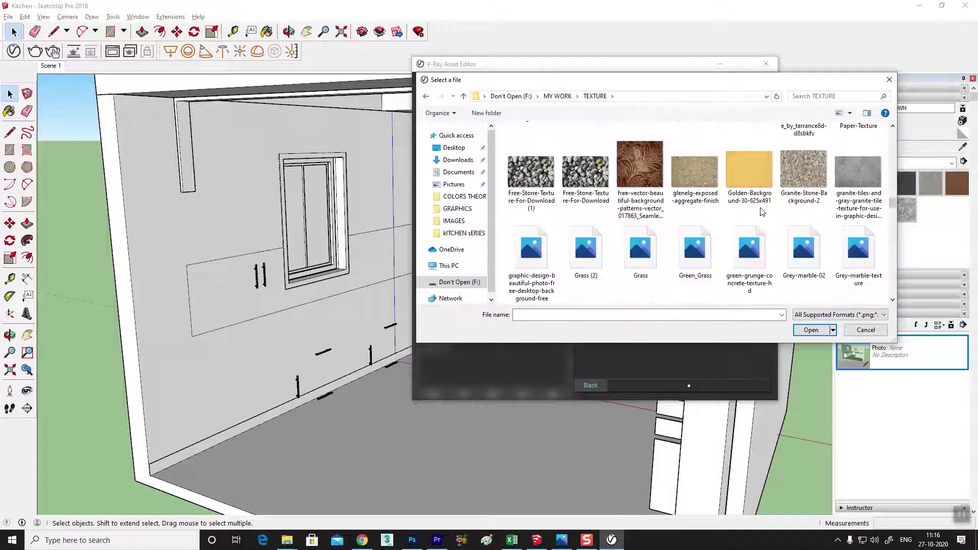
scroll(668, 224, "down", 2)
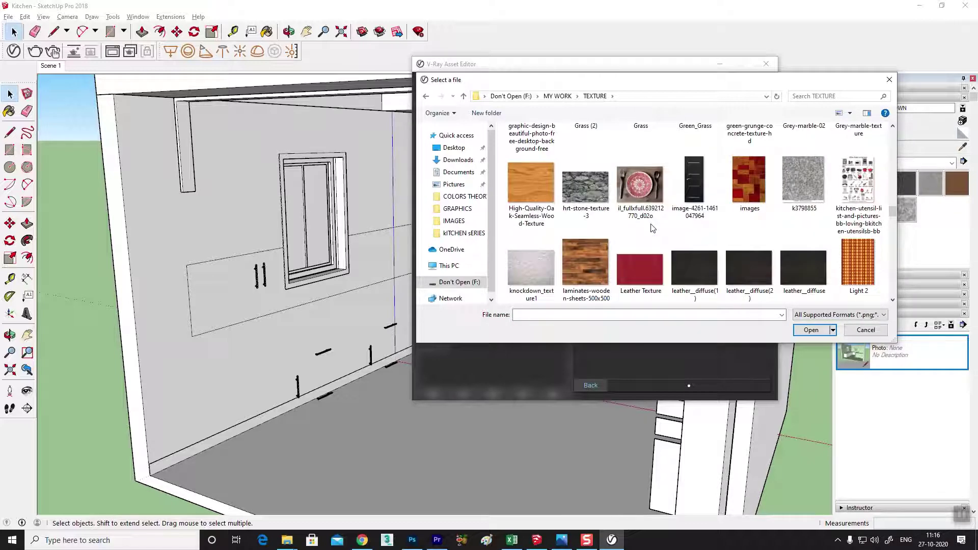
scroll(653, 228, "down", 2)
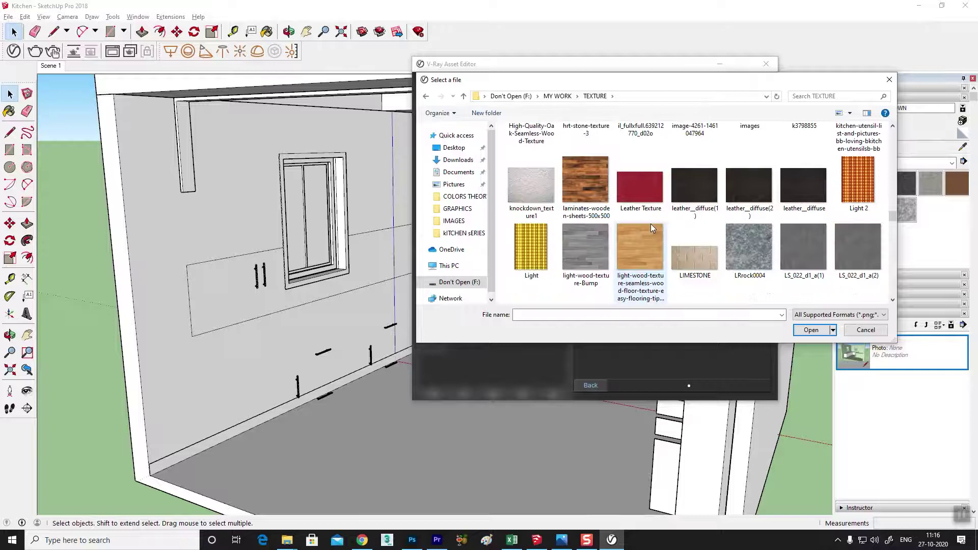
scroll(653, 228, "down", 1)
scroll(652, 228, "down", 1)
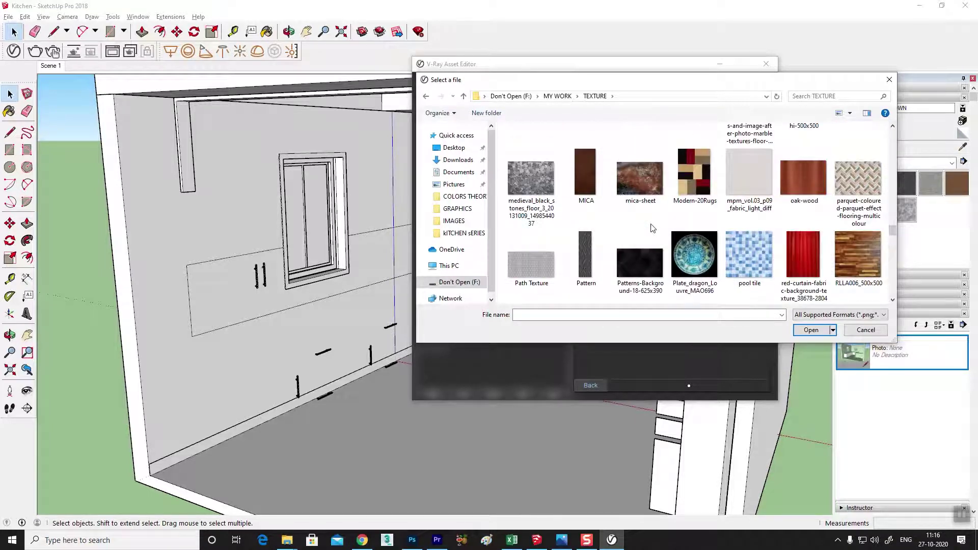
scroll(653, 227, "down", 1)
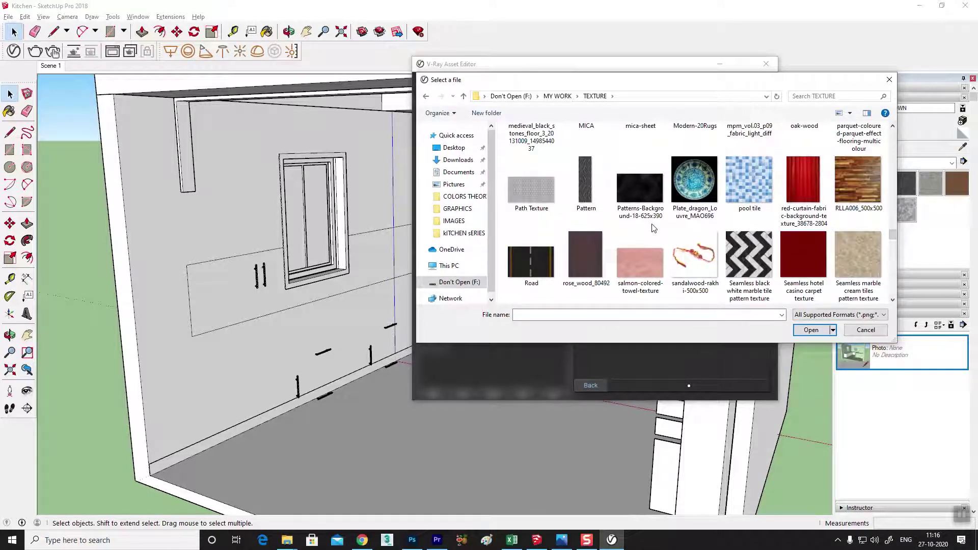
left_click(749, 191)
- Try the Wall 11 image, then go back to the pool tile image
scroll(609, 240, "down", 1)
scroll(610, 240, "down", 2)
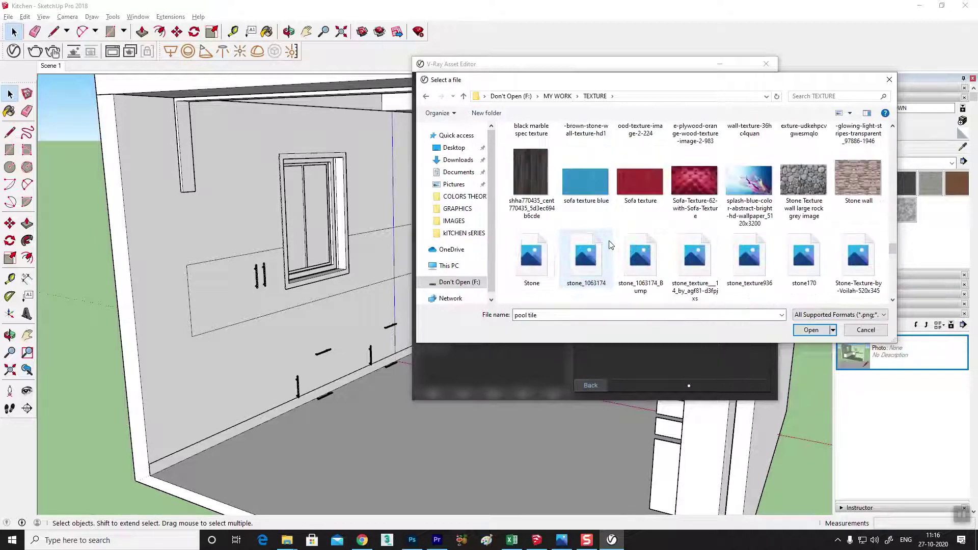
scroll(611, 245, "down", 1)
scroll(610, 246, "down", 1)
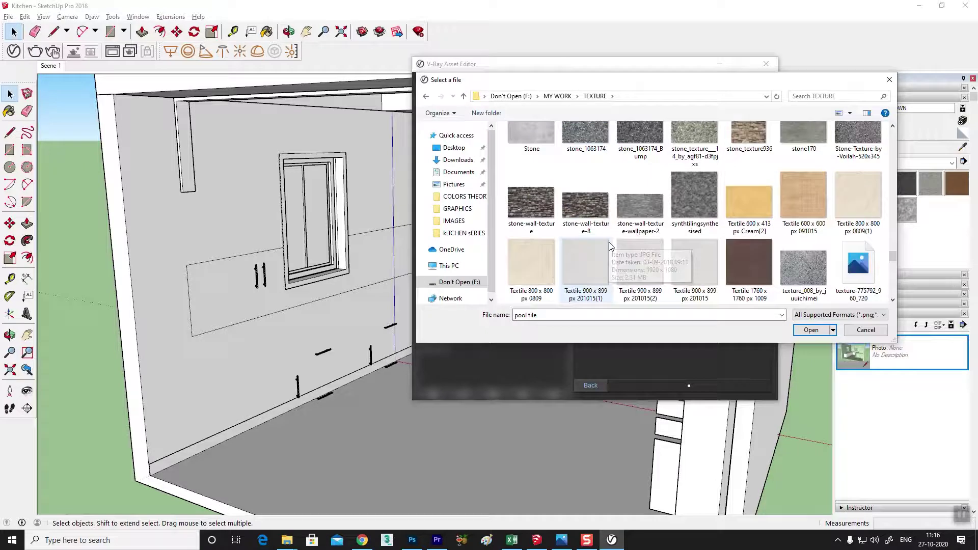
scroll(663, 214, "down", 5)
left_click(699, 151)
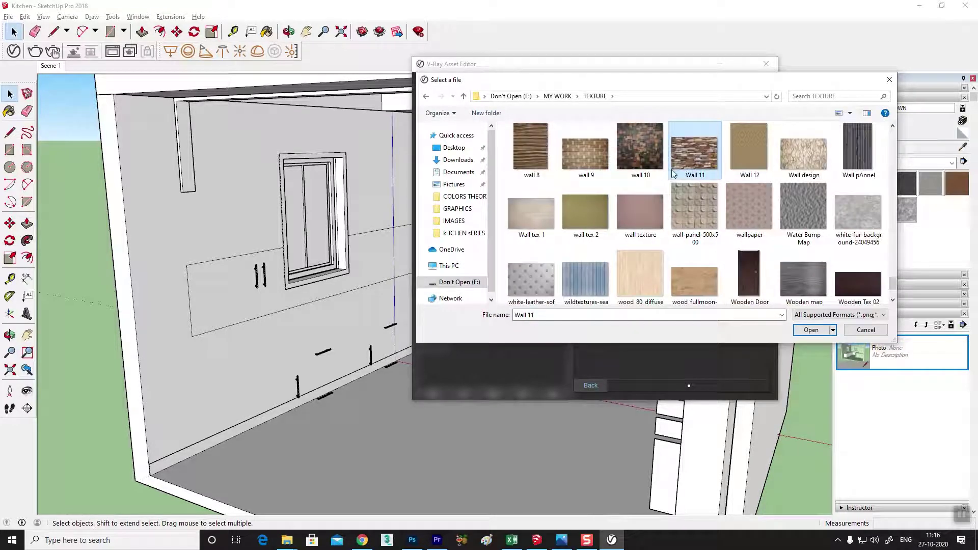
scroll(586, 237, "down", 1)
scroll(586, 237, "down", 2)
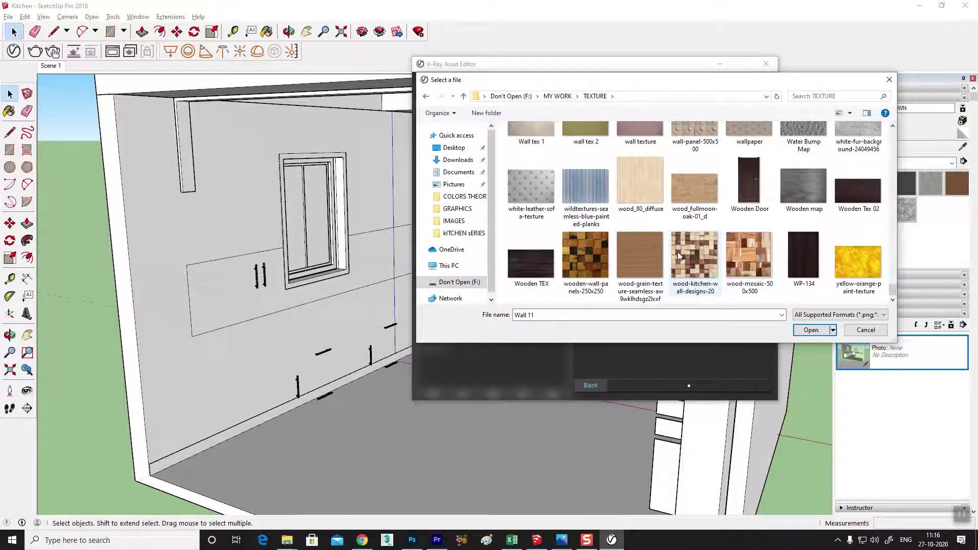
scroll(705, 258, "up", 5)
left_click(755, 139)
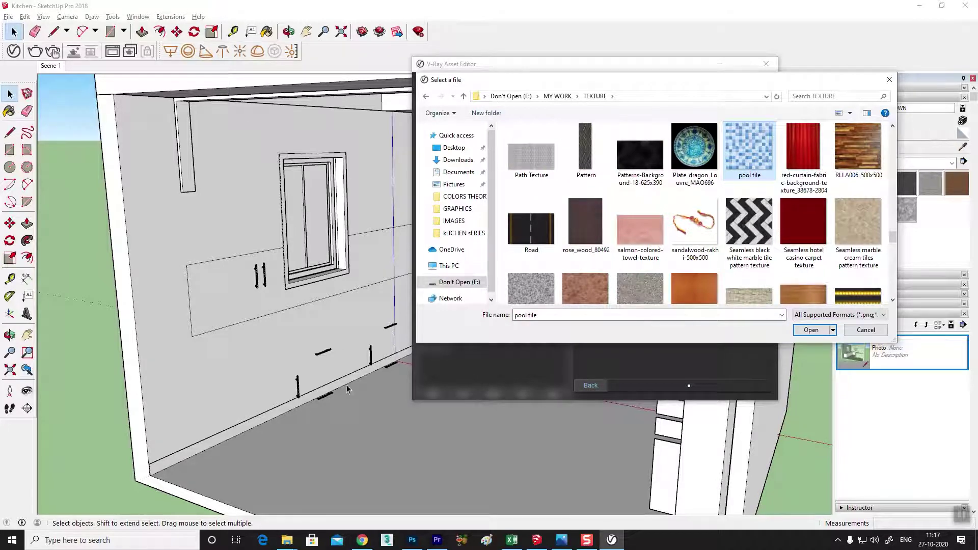
- Compare against the kitchen reference photo, then bring the texture file picker back up
left_click(563, 540)
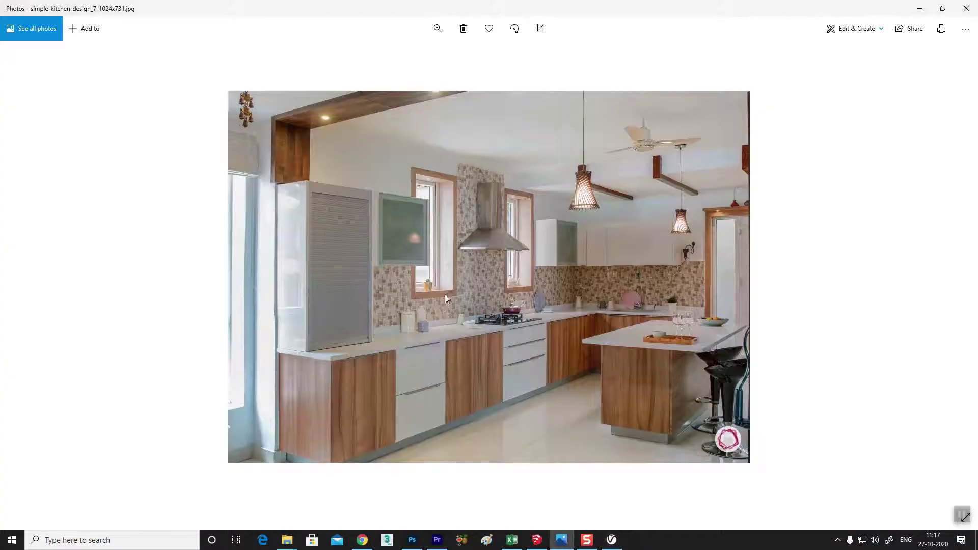
left_click(539, 537)
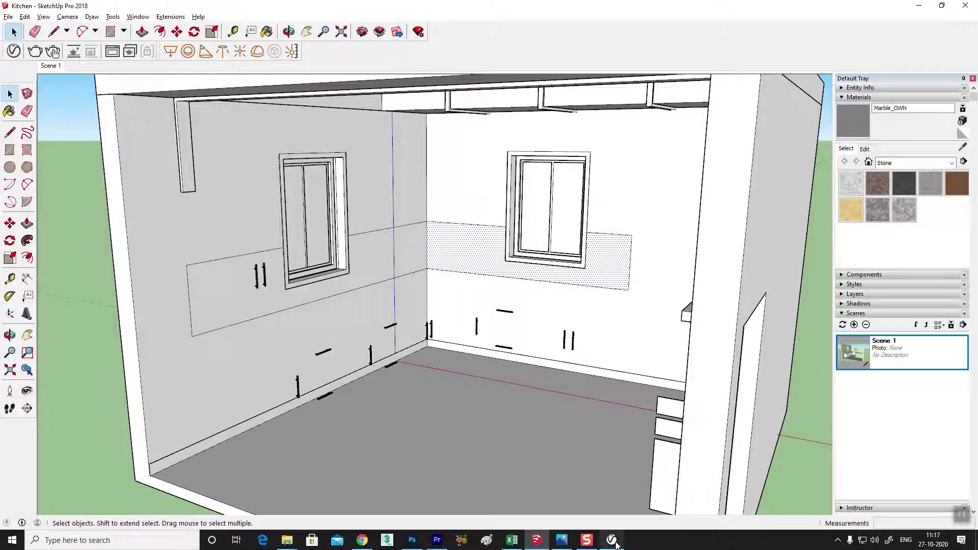
left_click(615, 544)
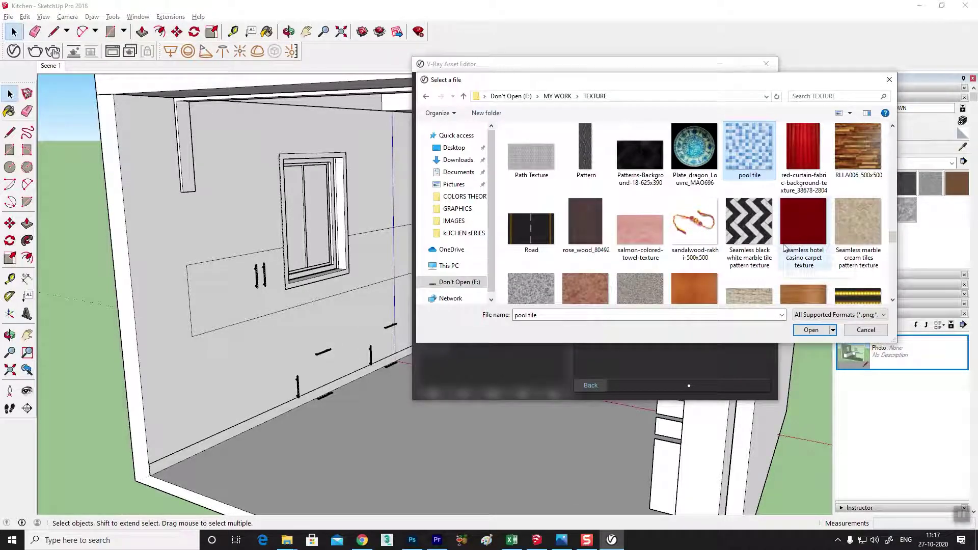
scroll(764, 240, "up", 2)
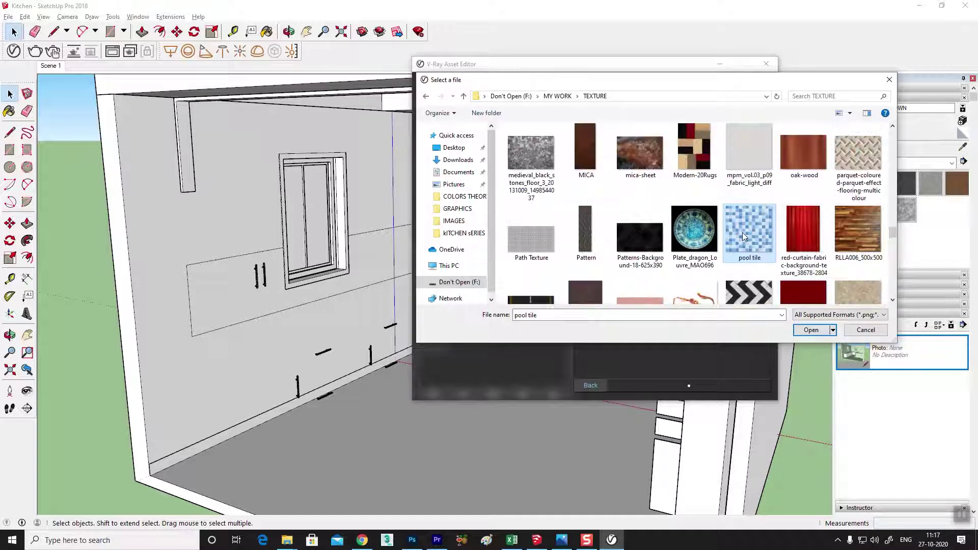
scroll(743, 236, "up", 1)
scroll(744, 236, "up", 1)
scroll(744, 236, "up", 1)
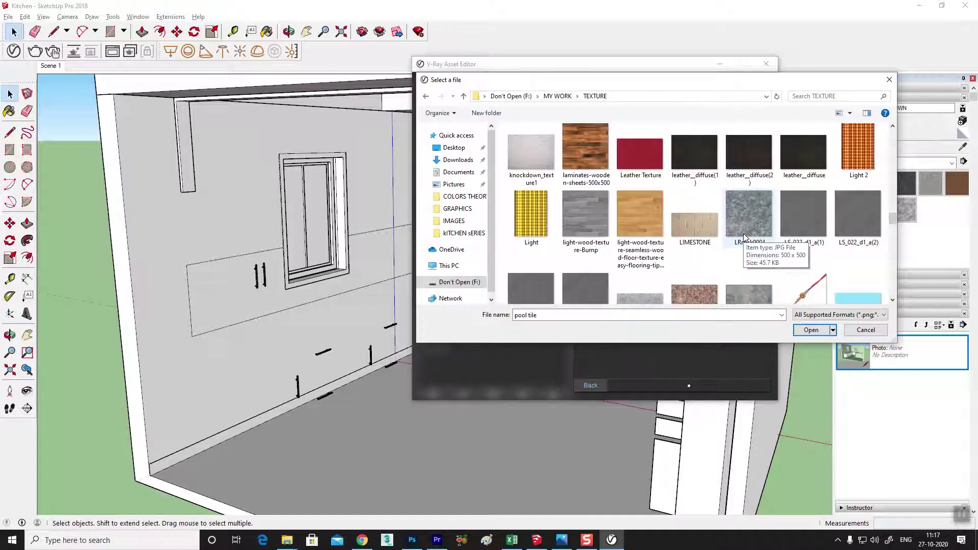
scroll(744, 236, "up", 1)
scroll(668, 237, "up", 1)
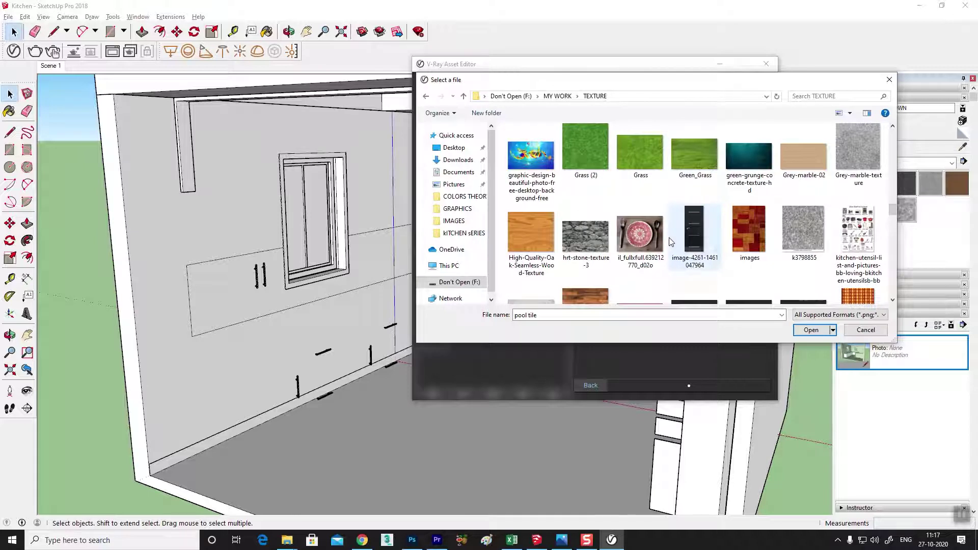
scroll(669, 237, "up", 3)
scroll(669, 237, "up", 3)
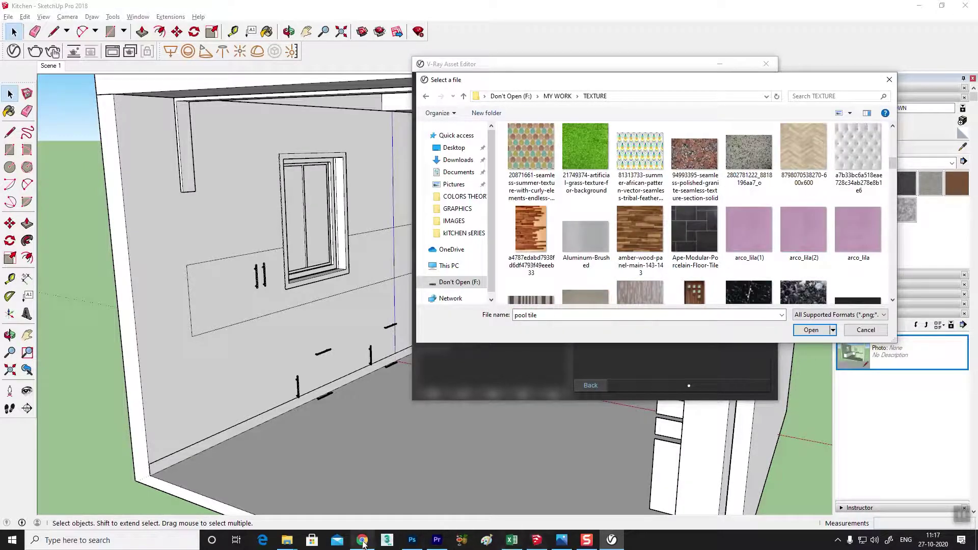
left_click(362, 540)
- Browse the tile image results, previewing the brown kitchen tile and pool tile mosaic
left_click(804, 8)
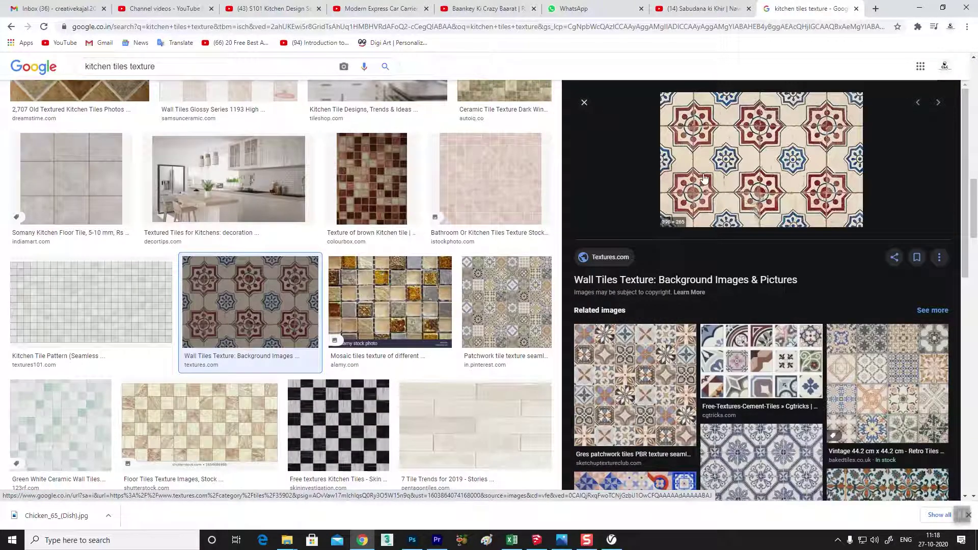
left_click(584, 103)
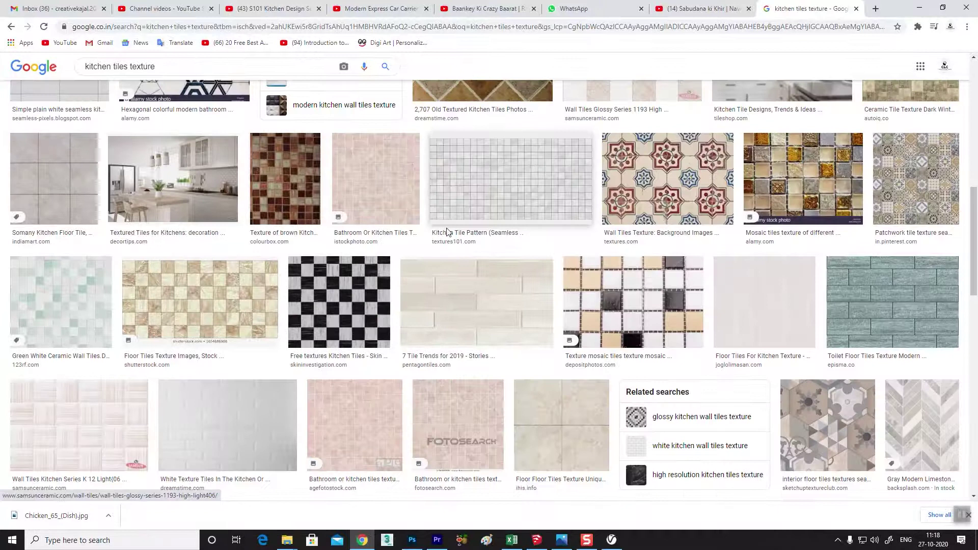
left_click(303, 175)
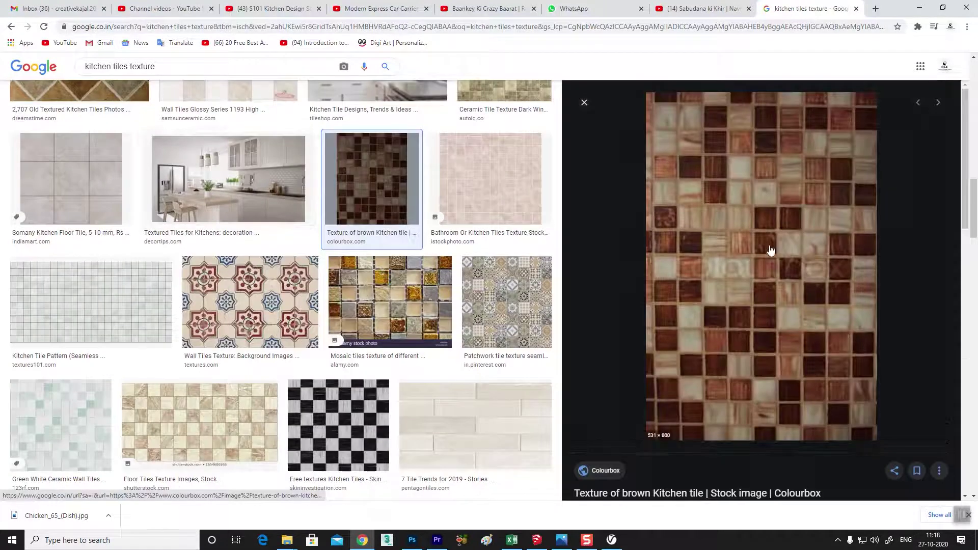
scroll(771, 252, "down", 3)
scroll(770, 251, "down", 3)
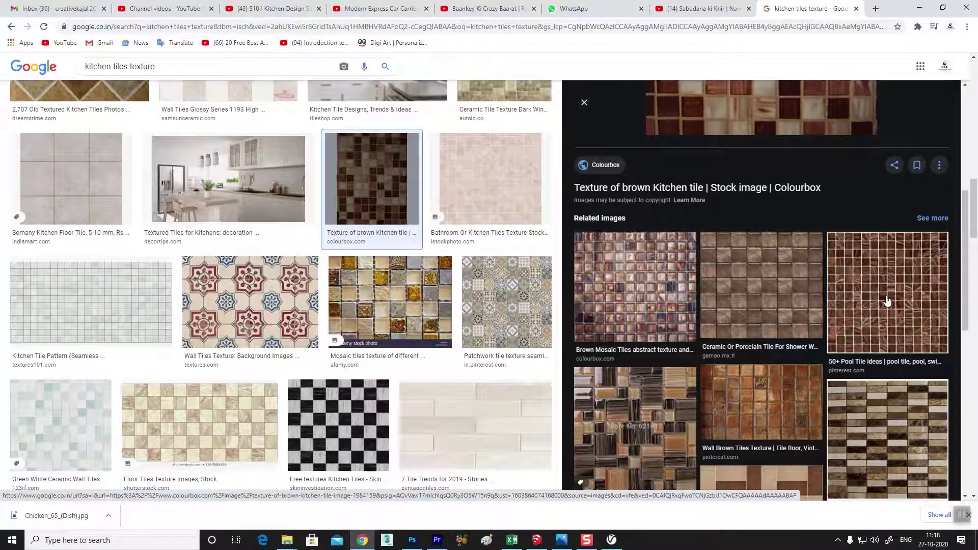
left_click(887, 301)
scroll(881, 306, "down", 3)
scroll(866, 313, "down", 2)
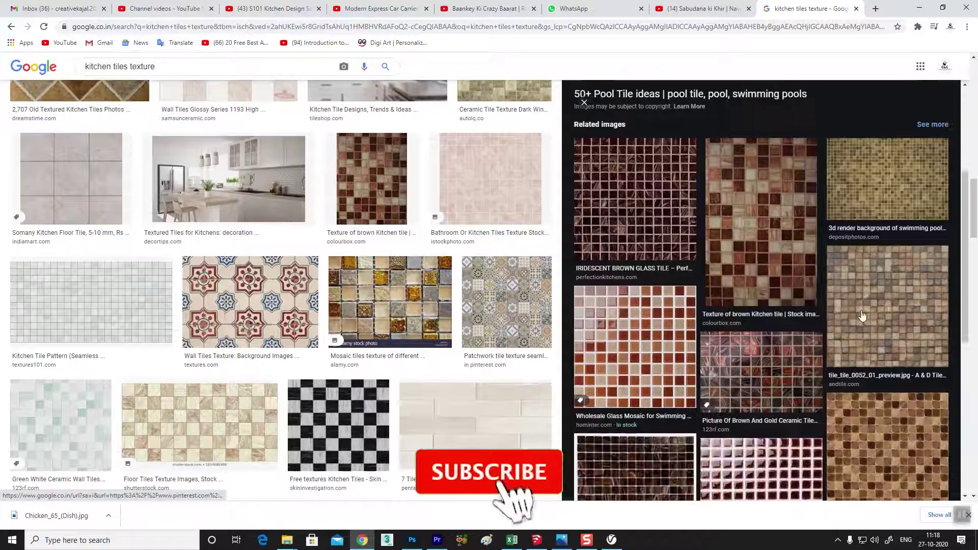
- Preview the Wholesale Glass Mosaic, then bring up options on the Floor Swimming Pool Tile image
left_click(635, 347)
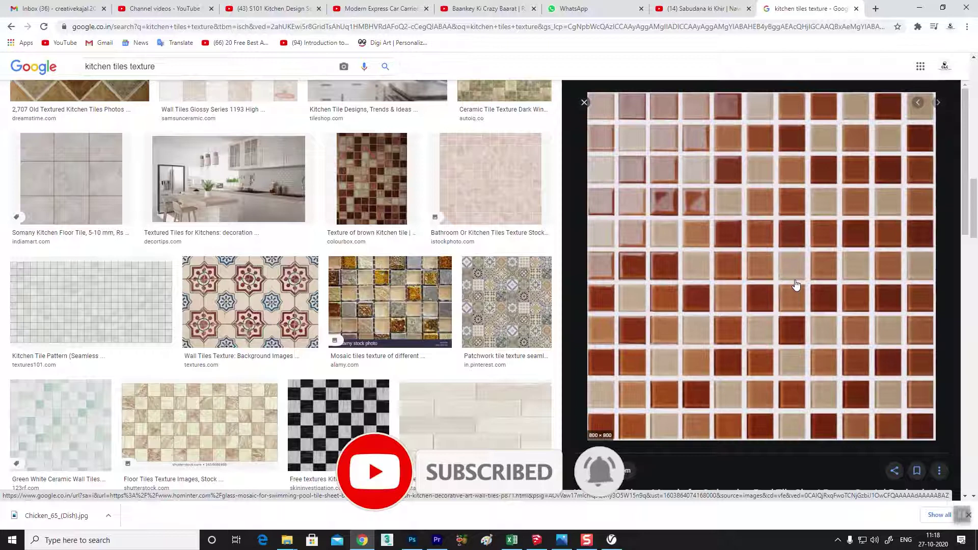
scroll(797, 285, "down", 4)
scroll(796, 285, "down", 3)
scroll(797, 284, "up", 5)
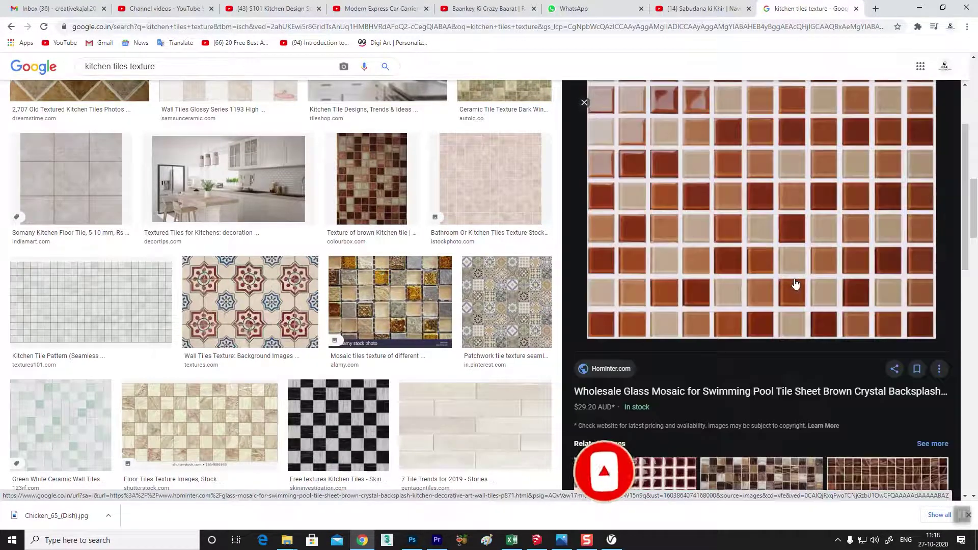
scroll(727, 273, "up", 2)
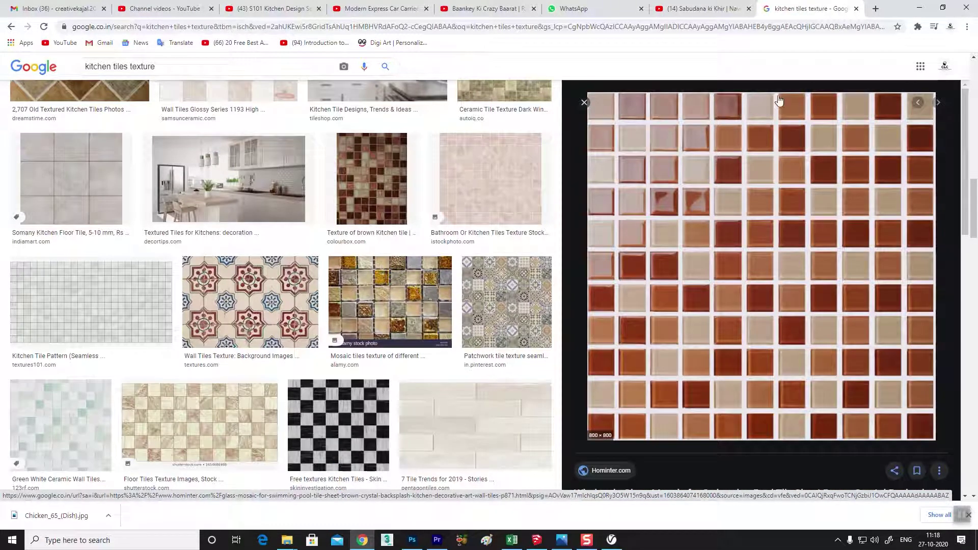
scroll(698, 269, "down", 5)
scroll(698, 269, "down", 4)
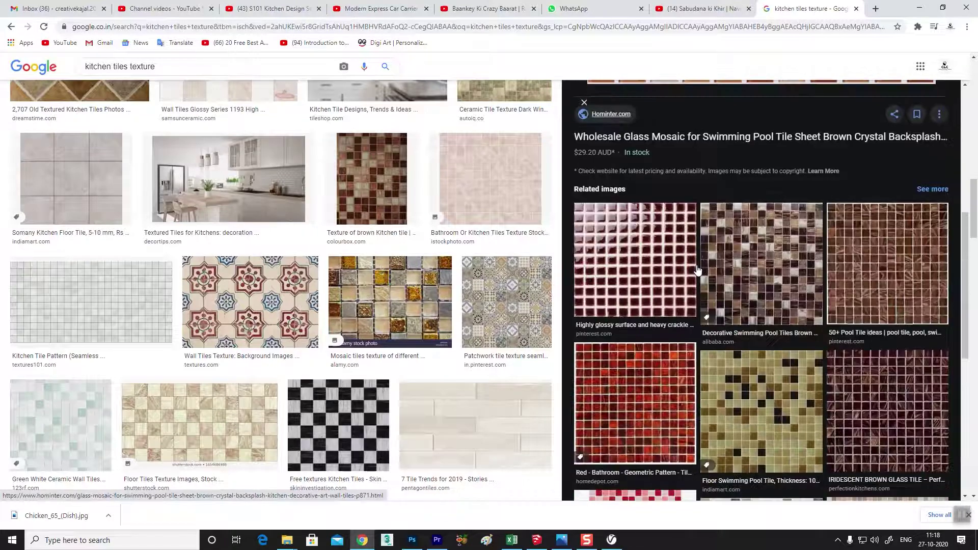
scroll(698, 270, "down", 4)
scroll(711, 273, "down", 3)
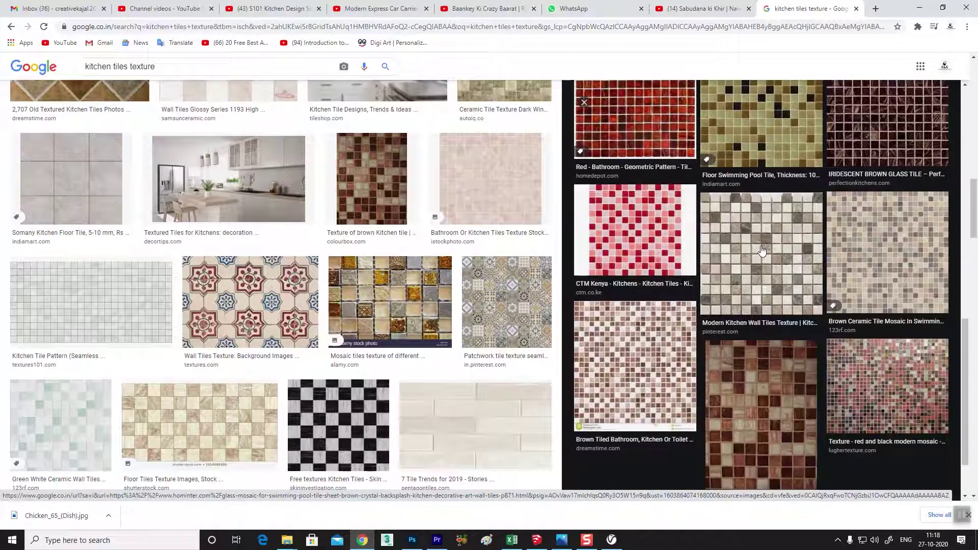
left_click(760, 140)
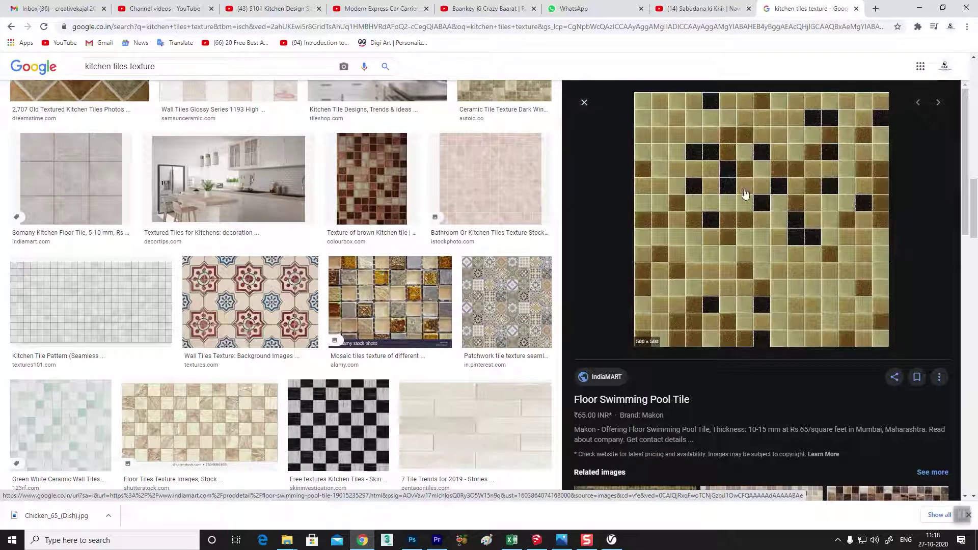
right_click(719, 181)
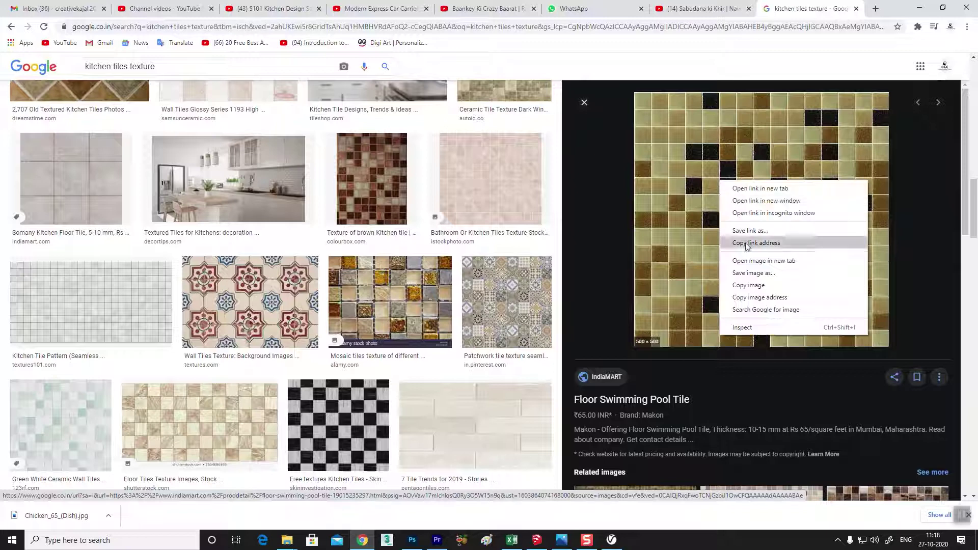
- Save the Floor Swimming Pool Tile image as tiles1.jpg in F:\Sketchup Class
left_click(754, 274)
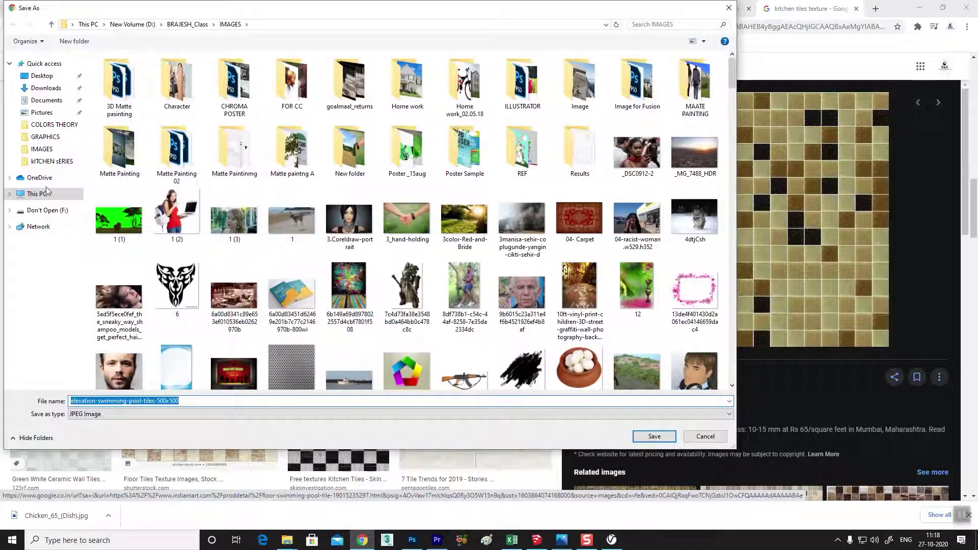
left_click(42, 211)
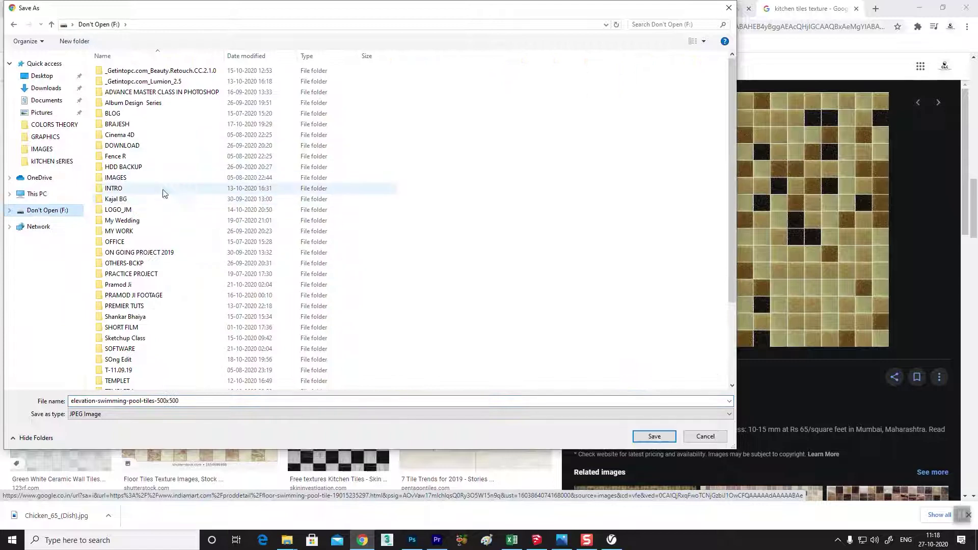
double_click(130, 339)
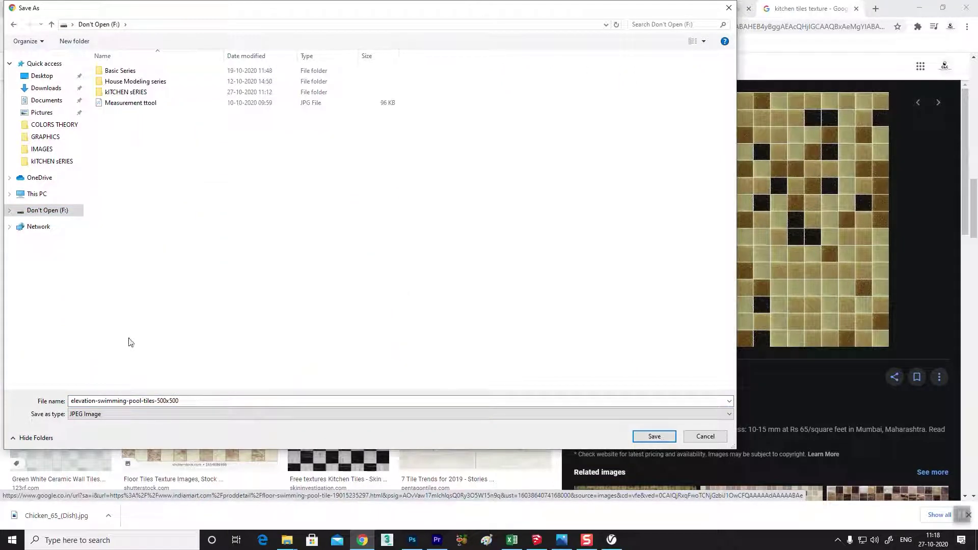
left_click(211, 402)
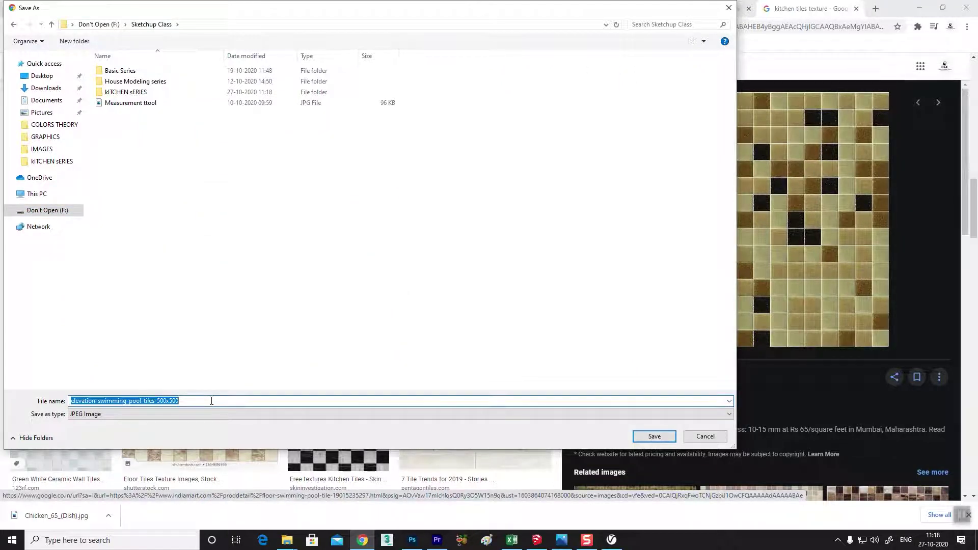
type("tiles1")
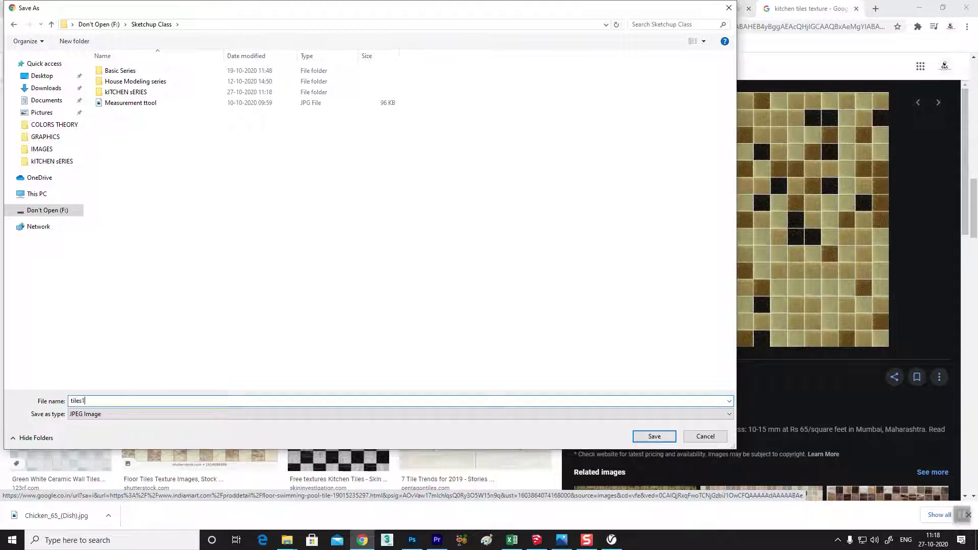
key("Return")
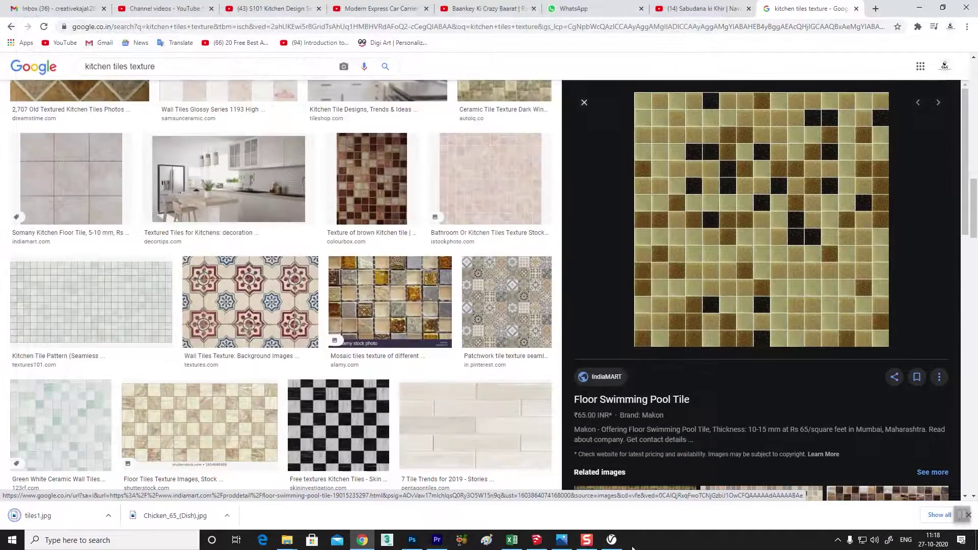
- Load F:\Sketchup Class\tiles1.jpg as Marble_OWN's bitmap texture
left_click(611, 544)
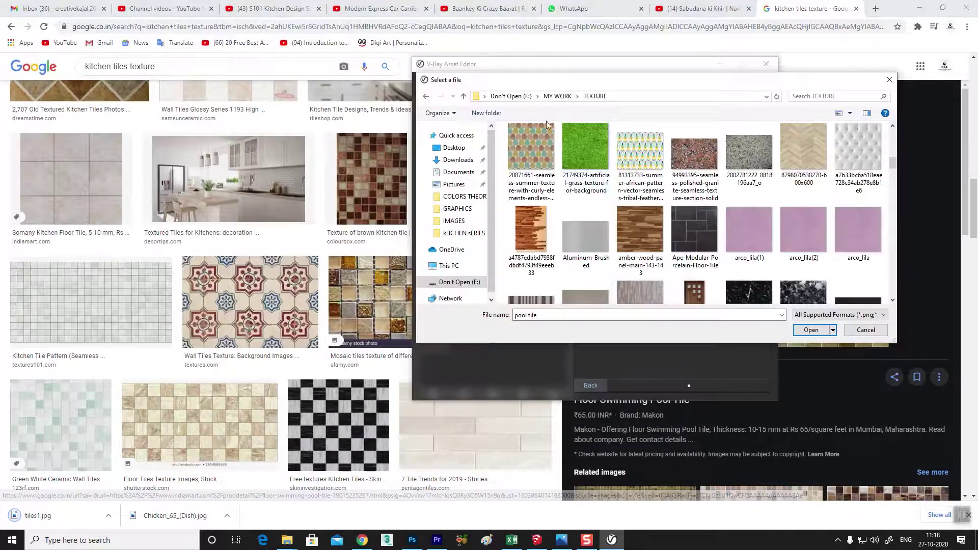
left_click(510, 97)
scroll(595, 268, "down", 2)
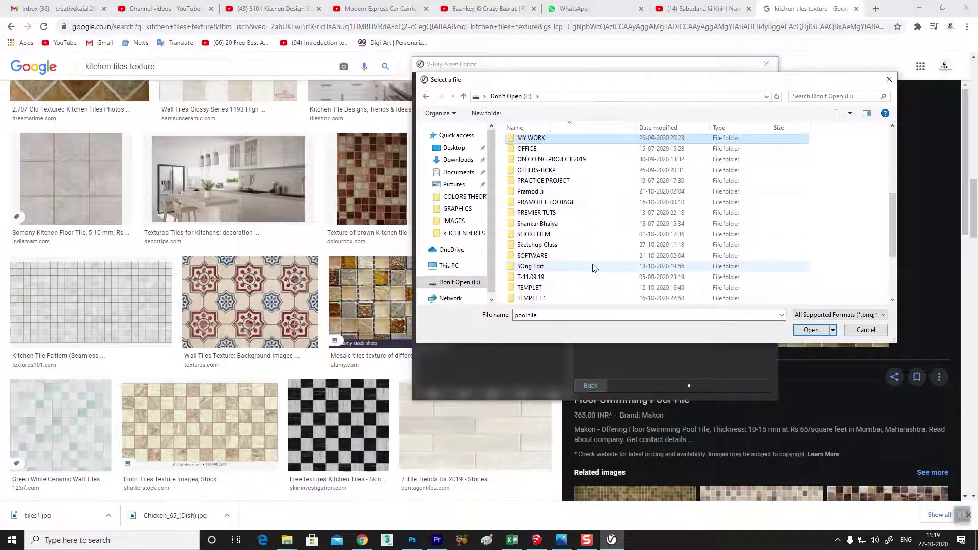
double_click(555, 245)
left_click(520, 188)
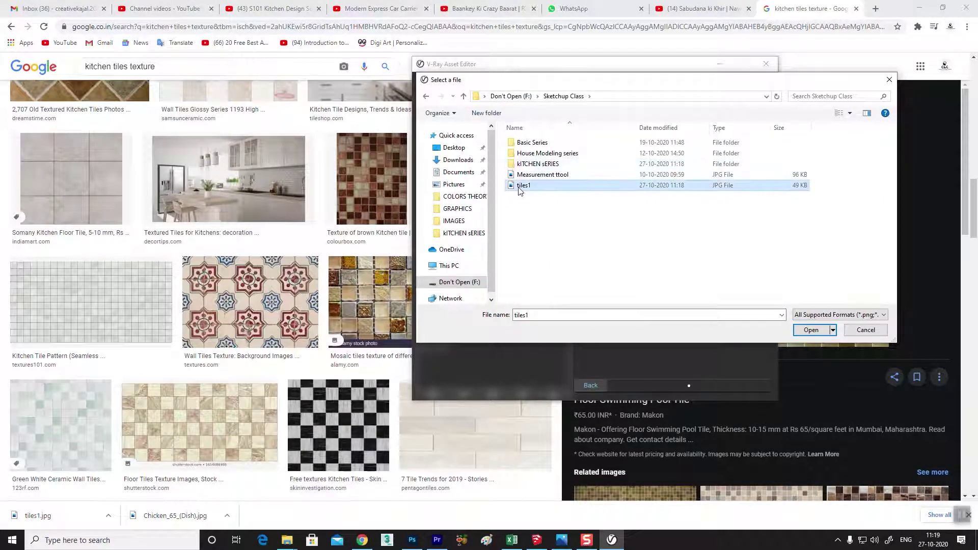
left_click(815, 332)
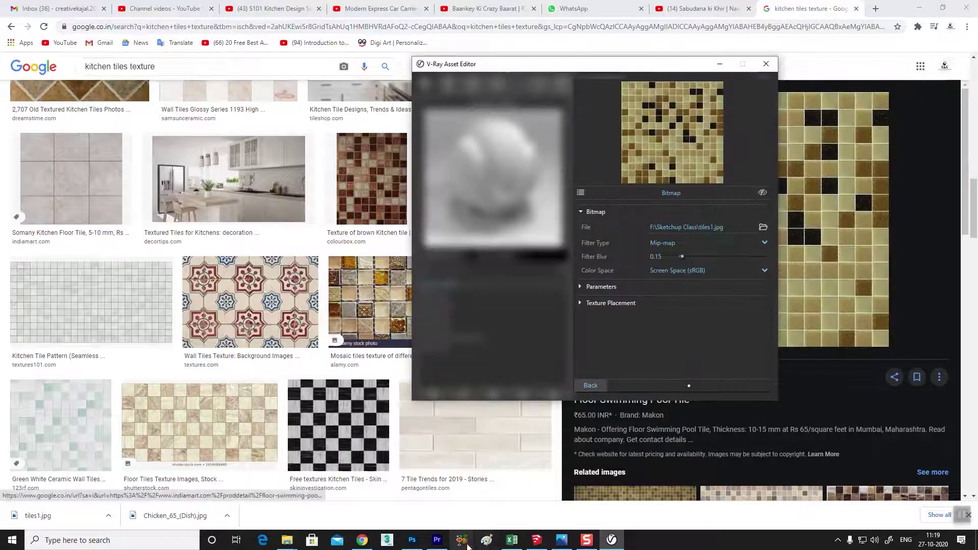
- Return to the Marble_OWN material overview in the V-Ray Asset Editor
left_click(536, 543)
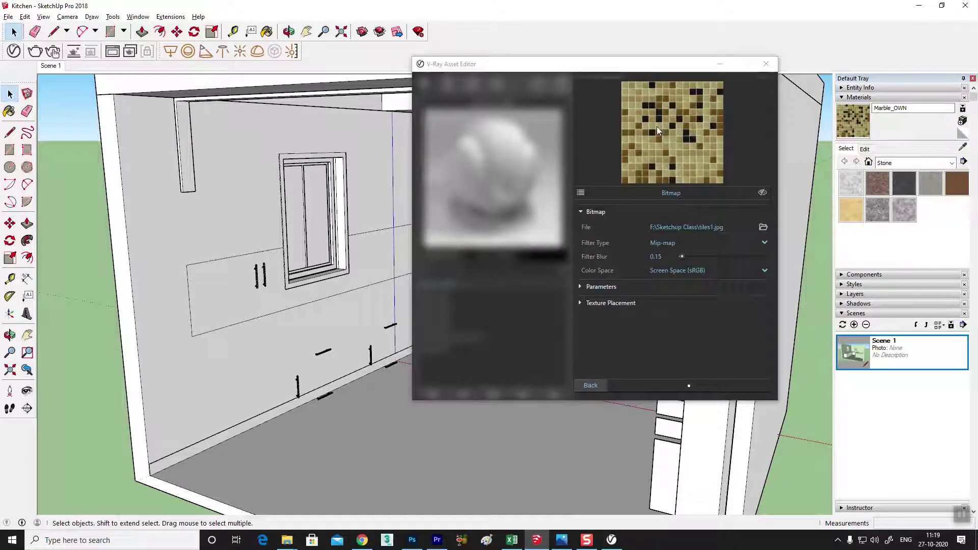
left_click_drag(663, 68, 691, 66)
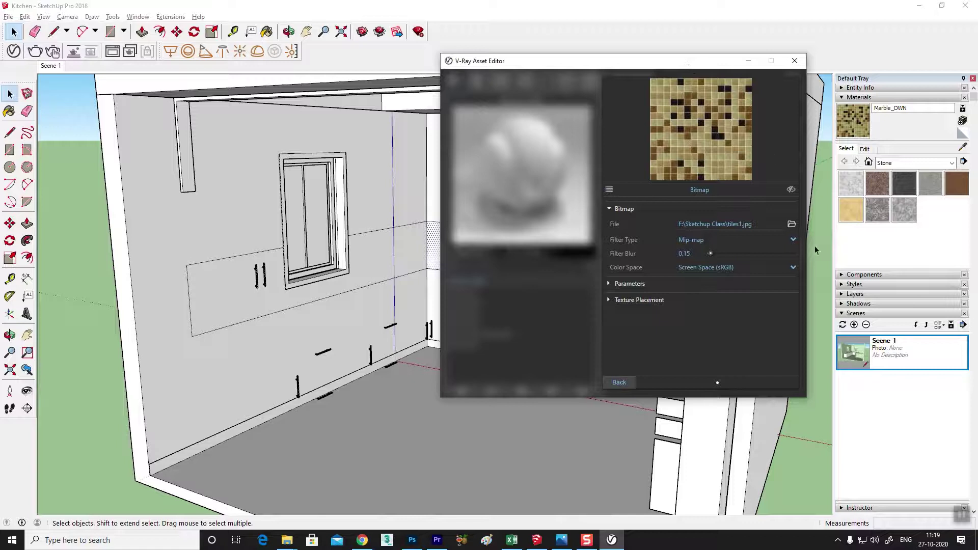
left_click(618, 383)
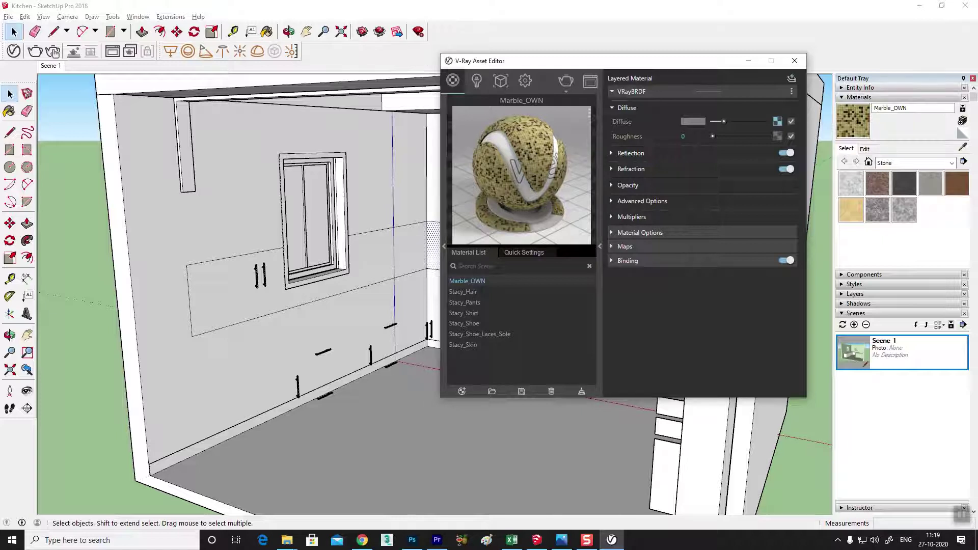
left_click(11, 114)
- Paint the wall strip left of the window with the tiles1 mosaic, then close the V-Ray editor
left_click(219, 278)
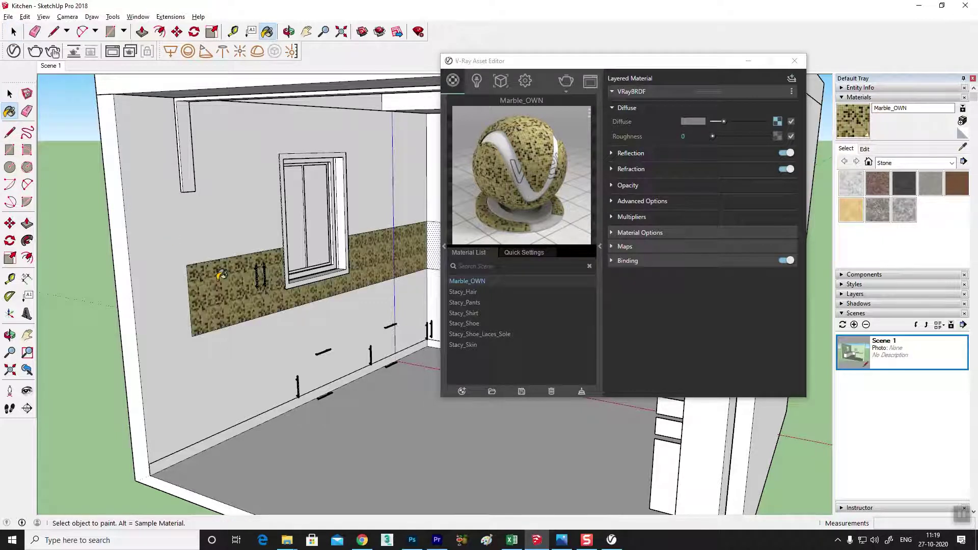
scroll(310, 291, "up", 3)
scroll(265, 280, "up", 3)
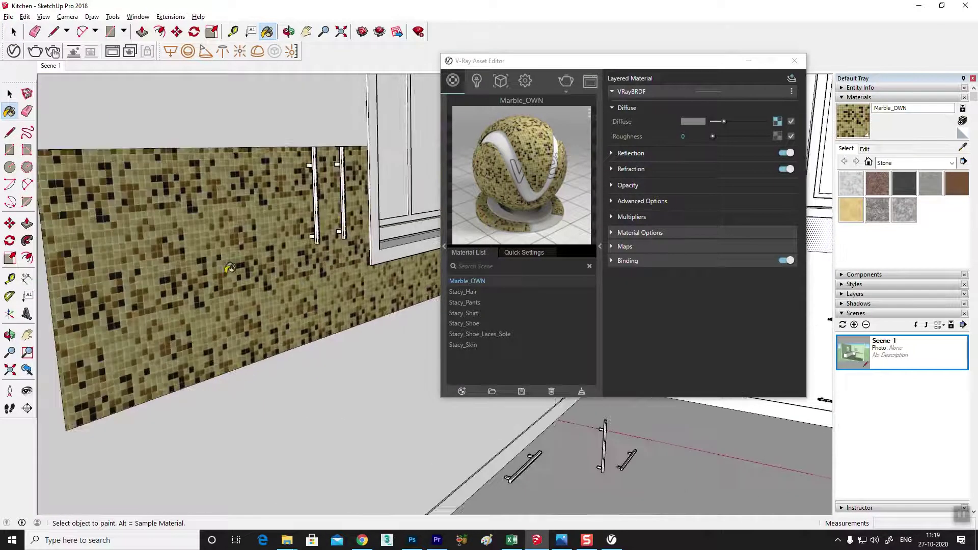
scroll(225, 271, "up", 1)
mouse_move(226, 272)
middle_mouse_down()
mouse_move(355, 277)
mouse_move(388, 243)
mouse_move(214, 247)
middle_mouse_up()
scroll(153, 244, "up", 3)
mouse_move(153, 244)
middle_mouse_down()
mouse_move(168, 260)
mouse_move(314, 262)
middle_mouse_up()
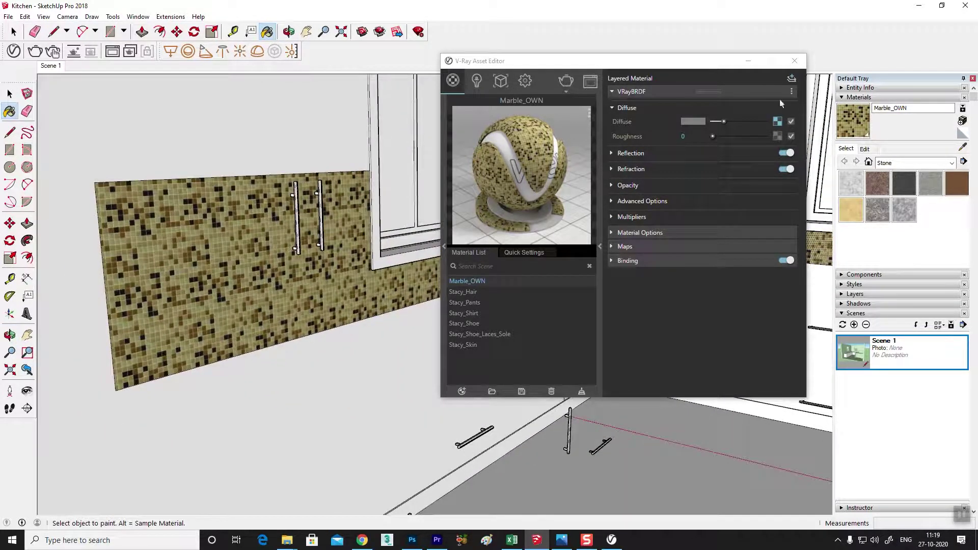
left_click(796, 60)
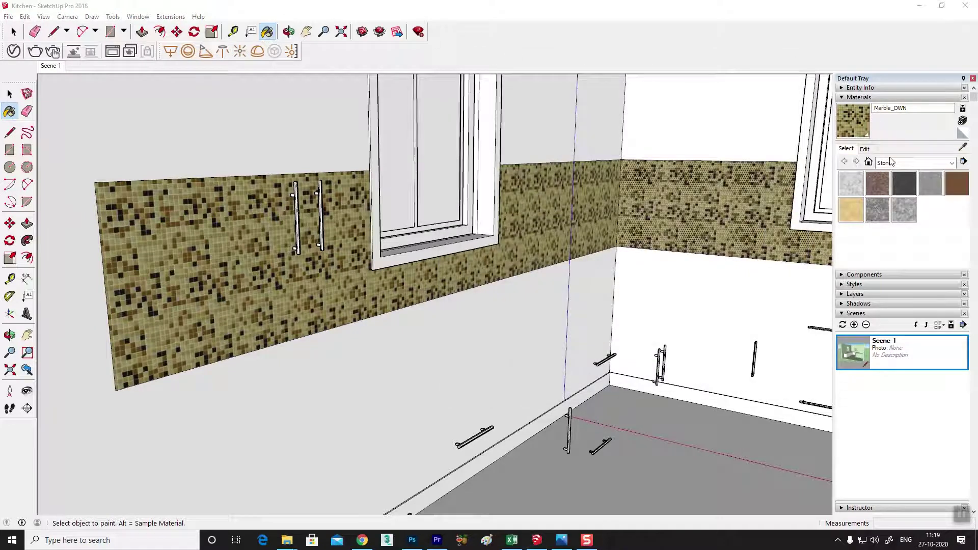
- Resize the Marble_OWN texture to 30 inches (2'6") to enlarge the mosaic tiles
left_click(866, 149)
double_click(860, 264)
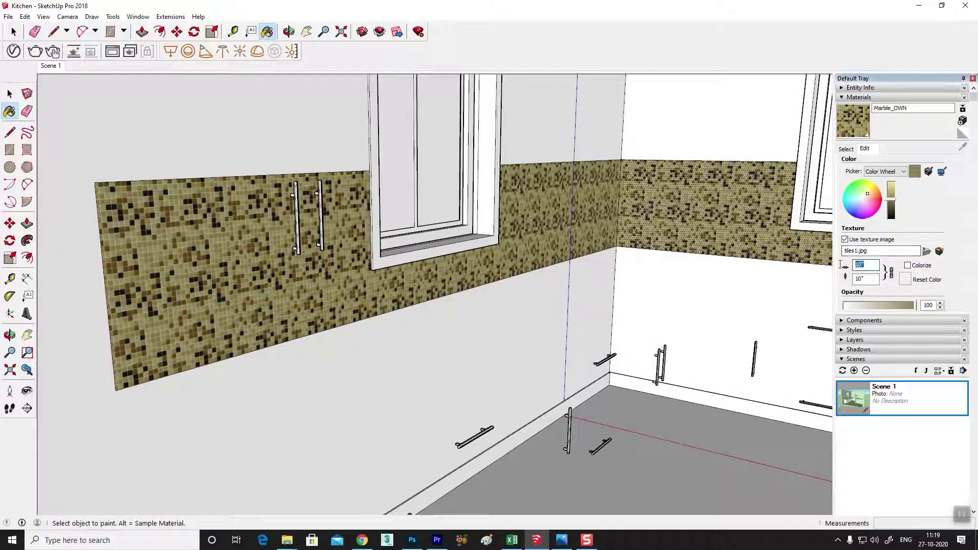
type("15")
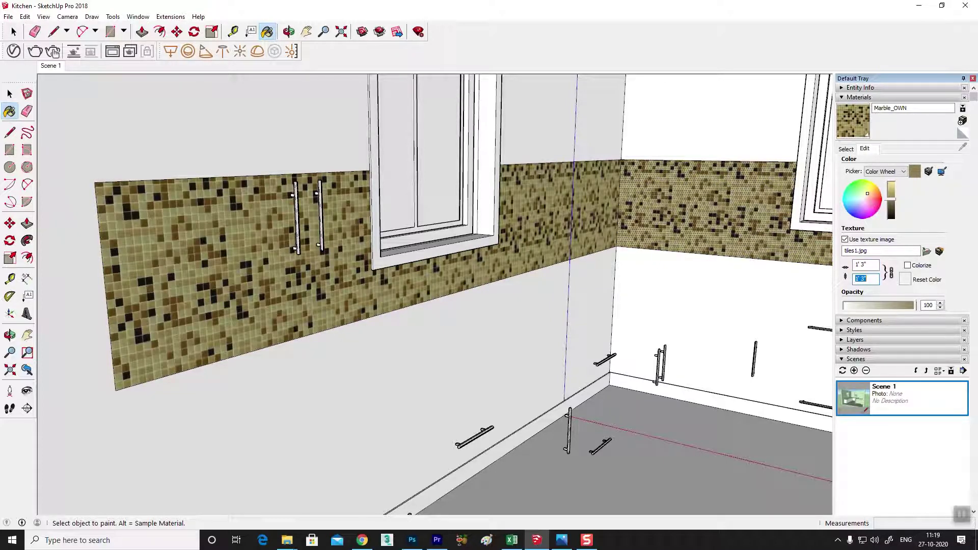
left_click(654, 202)
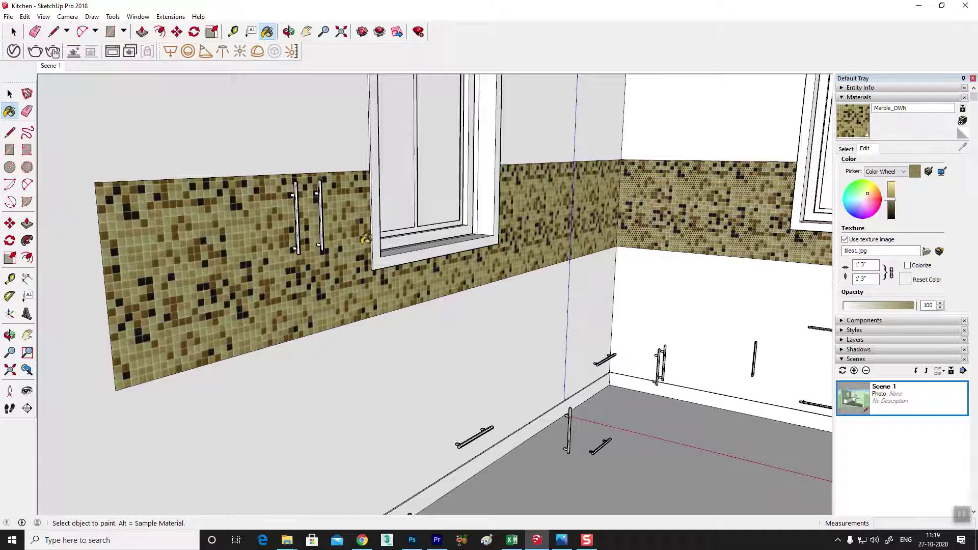
scroll(555, 275, "up", 3)
scroll(555, 275, "up", 3)
scroll(555, 276, "up", 1)
left_click(873, 266)
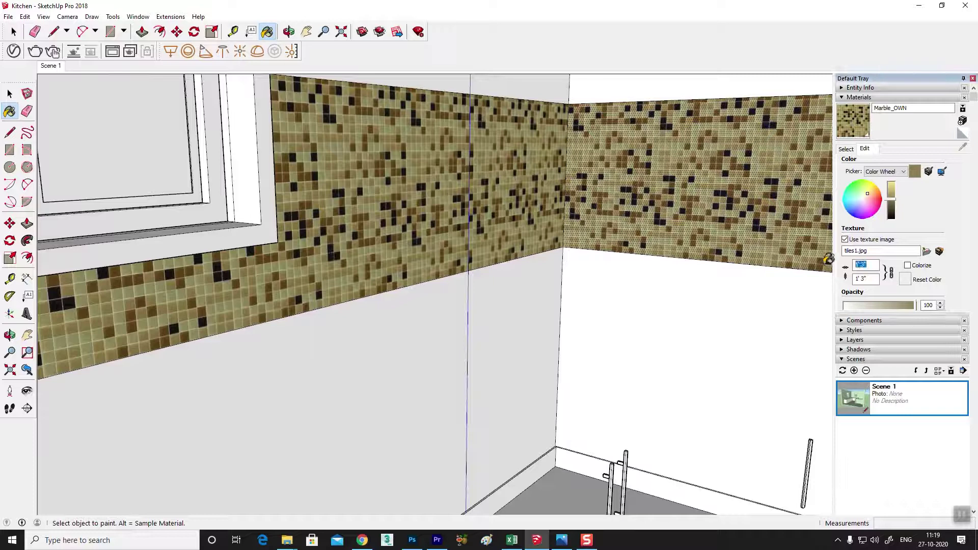
type("30")
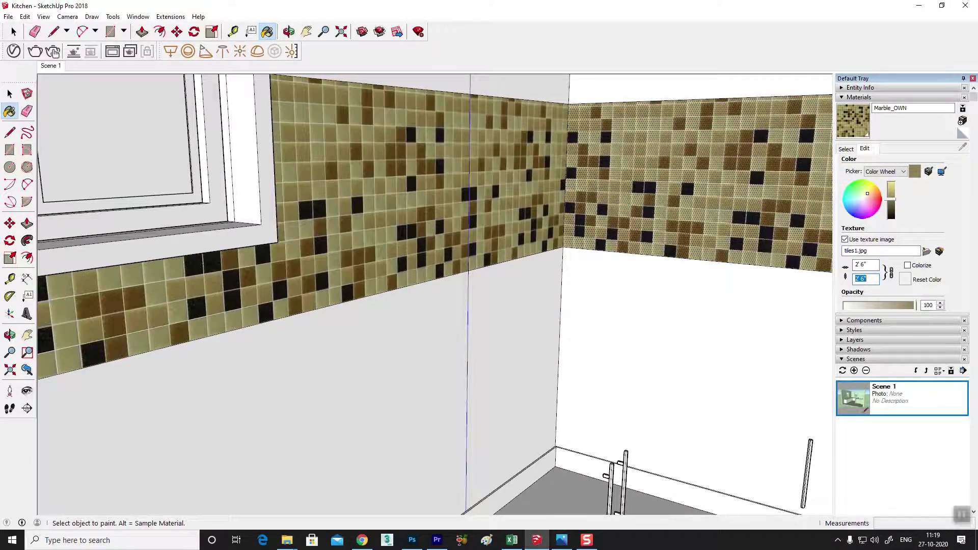
- Orbit and zoom to view the enlarged mosaic across the kitchen backsplash
scroll(448, 283, "down", 3)
scroll(447, 284, "down", 3)
mouse_move(448, 284)
middle_mouse_down()
mouse_move(350, 290)
mouse_move(192, 226)
mouse_move(491, 262)
mouse_move(573, 240)
mouse_move(459, 254)
middle_mouse_up()
left_click(10, 94)
scroll(255, 305, "down", 3)
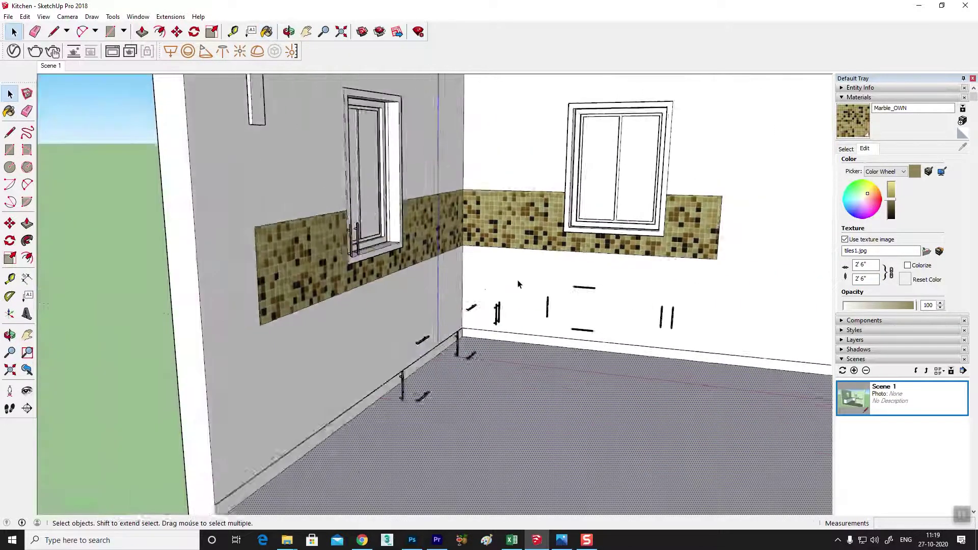
middle_click_drag(98, 284, 439, 257)
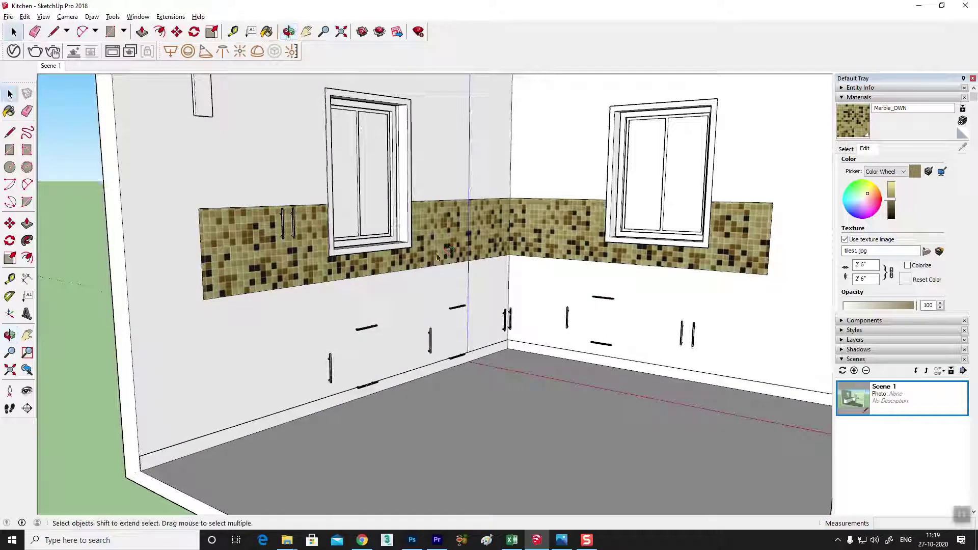
scroll(281, 268, "up", 3)
- Find and preview the brown glass mosaic tile image in Google Images
left_click(362, 540)
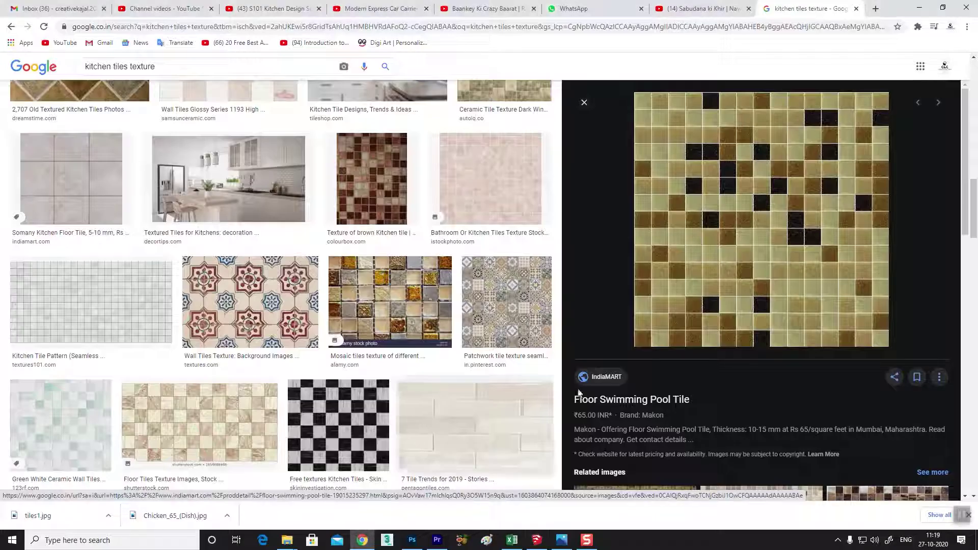
scroll(722, 281, "down", 4)
scroll(724, 383, "down", 3)
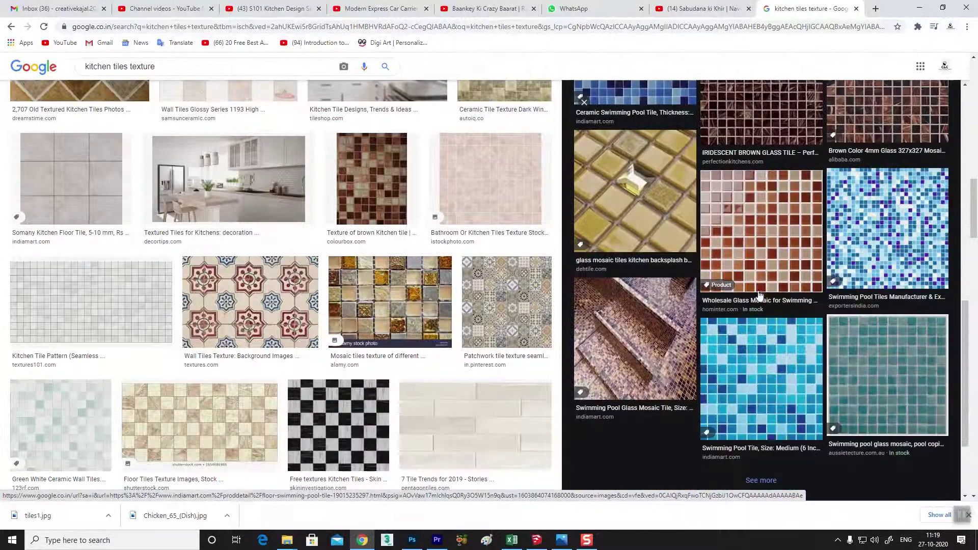
left_click(757, 253)
- Save the brown mosaic image as tiles2.jpg in the Sketchup Class folder
right_click(740, 189)
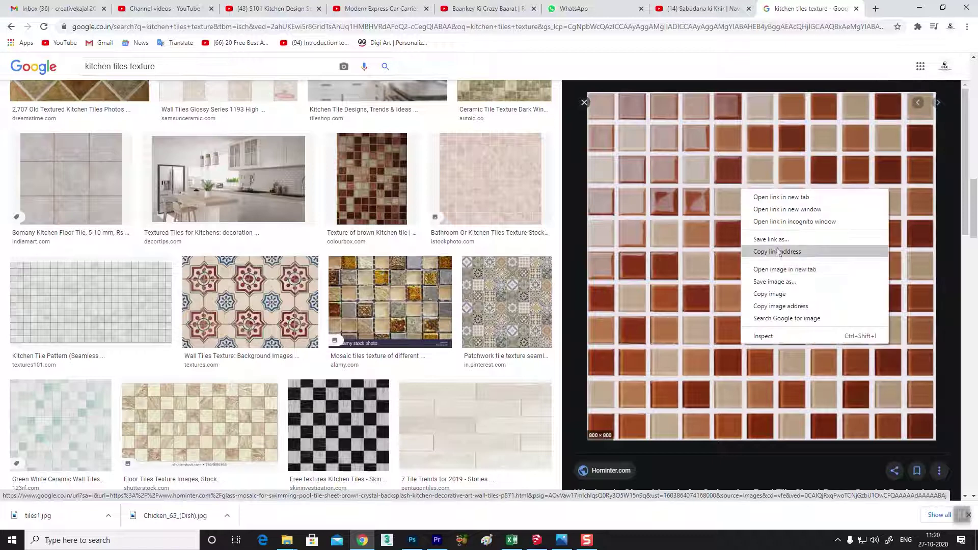
left_click(773, 283)
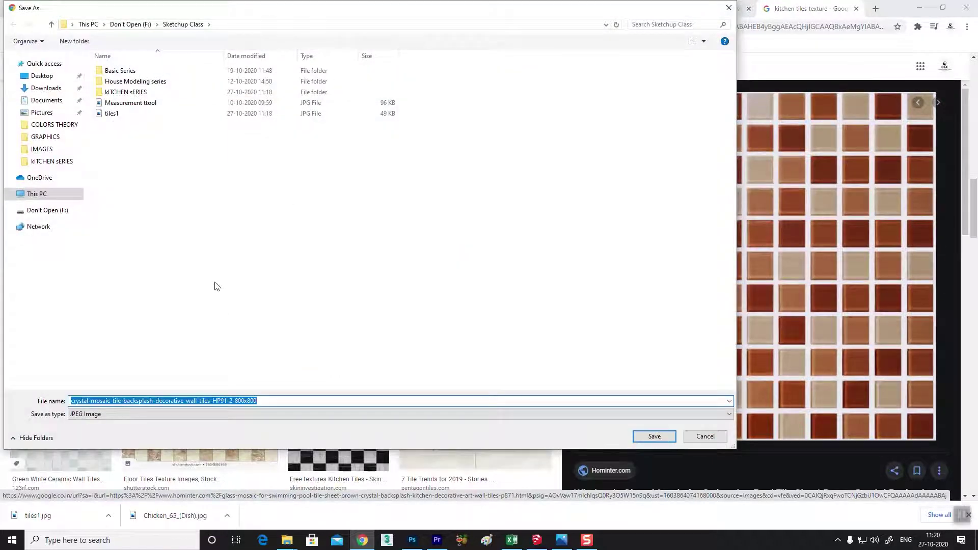
left_click(112, 113)
left_click(97, 402)
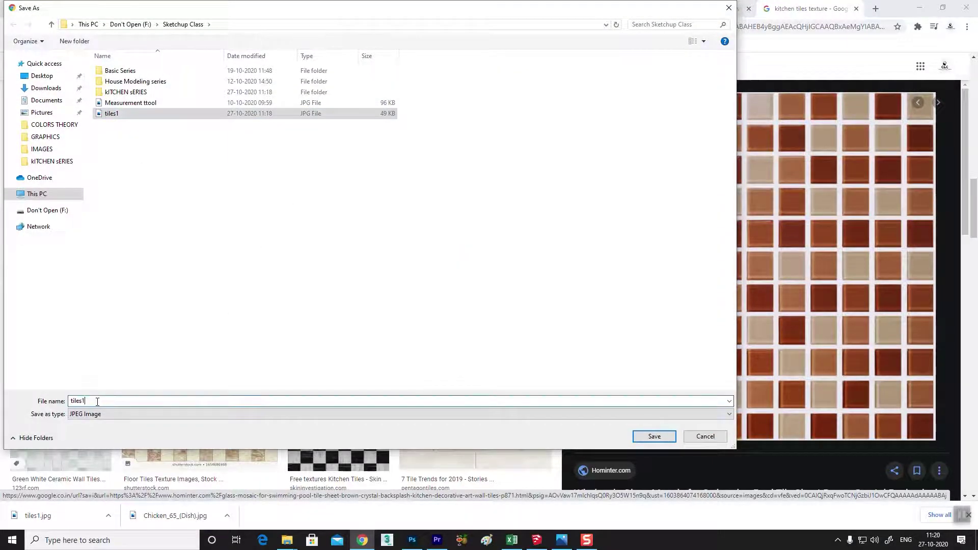
key("BackSpace")
type("2")
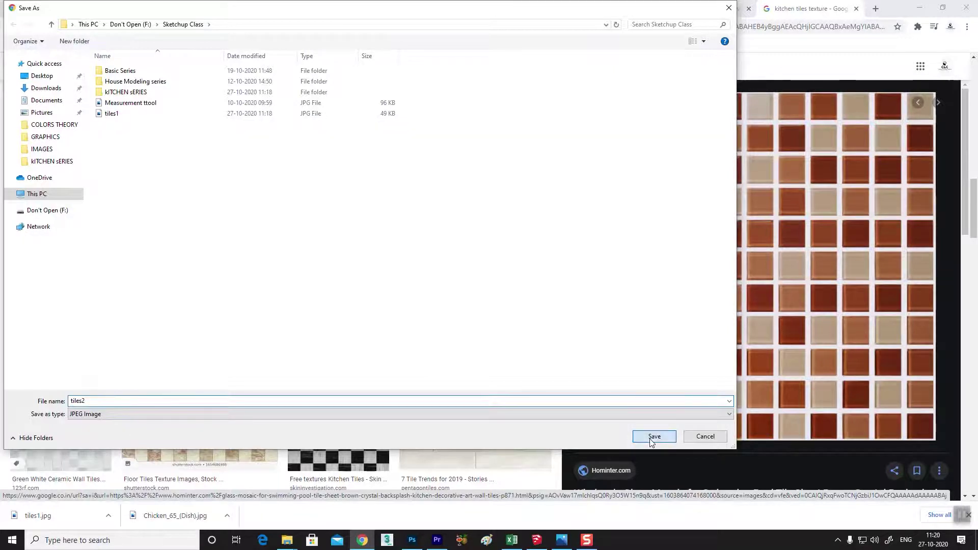
left_click(655, 437)
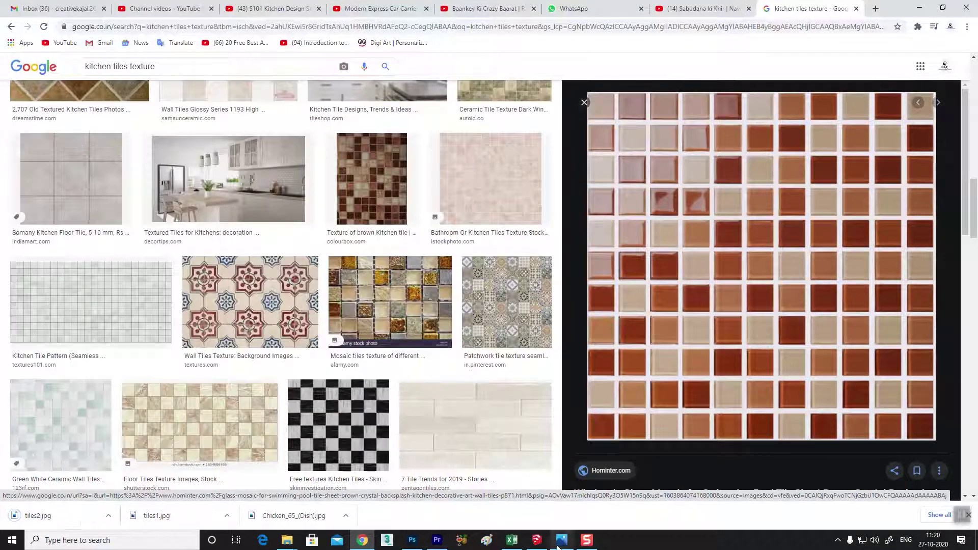
left_click(537, 540)
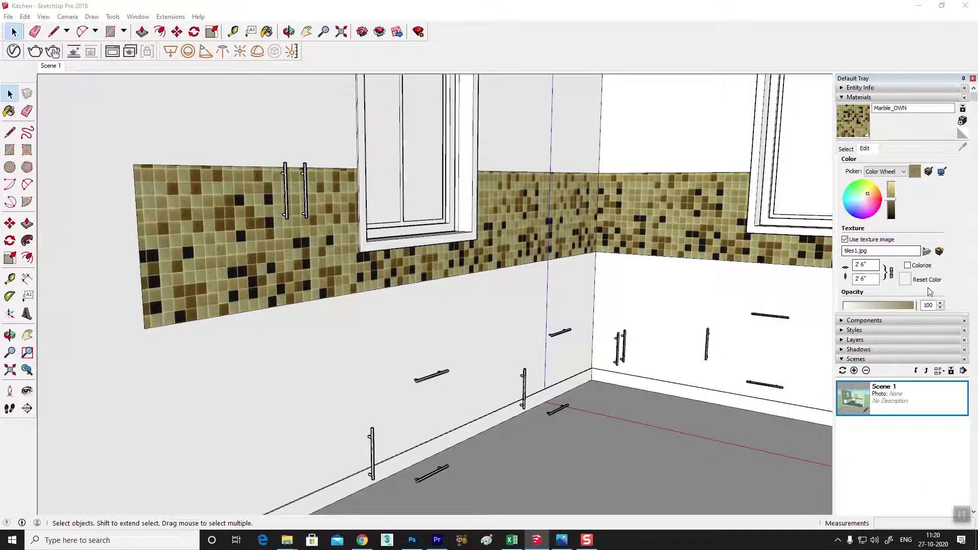
- Replace the Marble_OWN texture image with tiles2.jpg
left_click(940, 252)
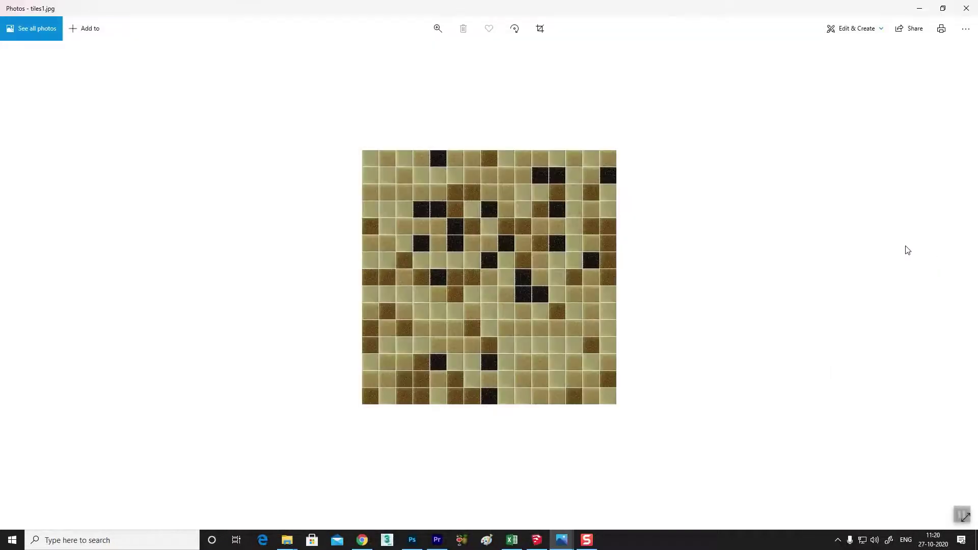
left_click(967, 8)
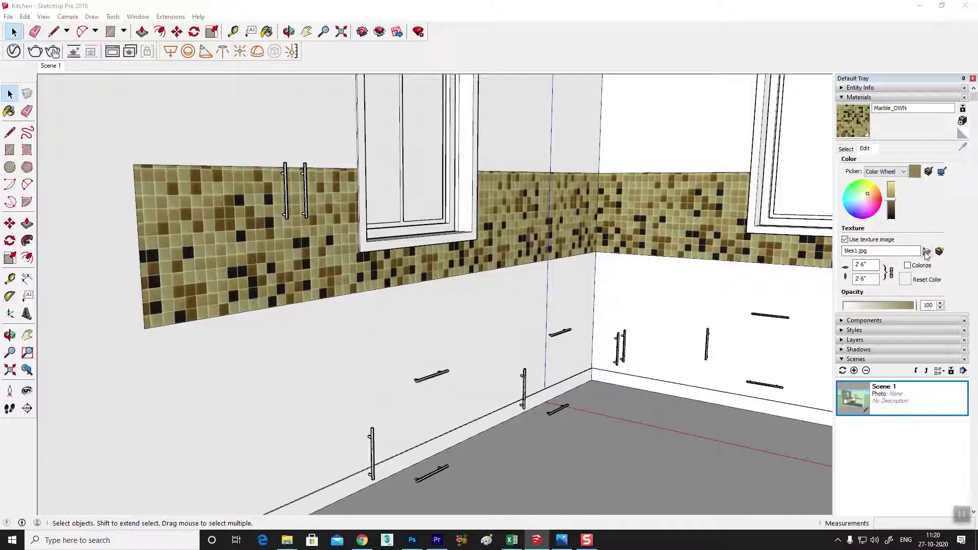
left_click(928, 252)
left_click(171, 146)
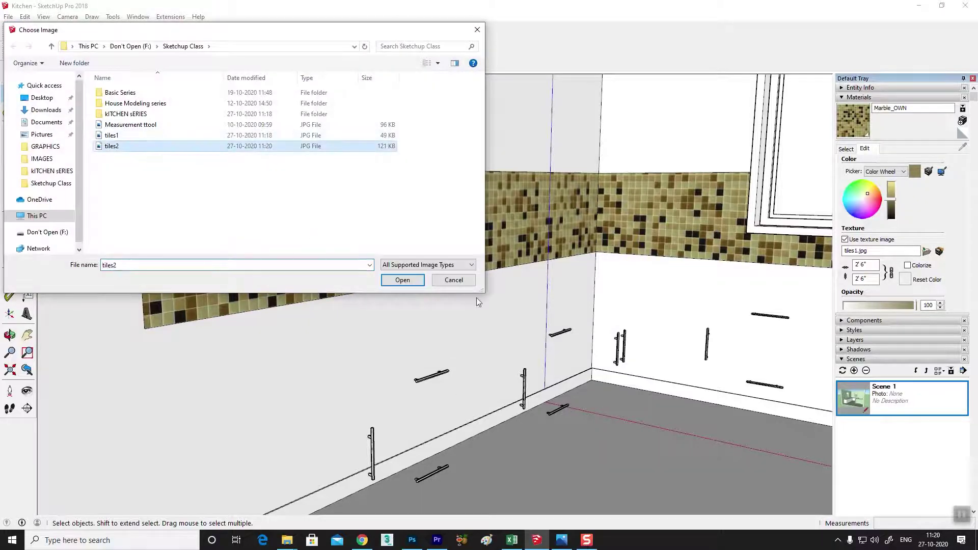
left_click(402, 280)
- Inspect the brown mosaic on the walls and cabinet, then reopen the V-Ray Asset Editor
scroll(327, 266, "up", 2)
scroll(327, 266, "up", 2)
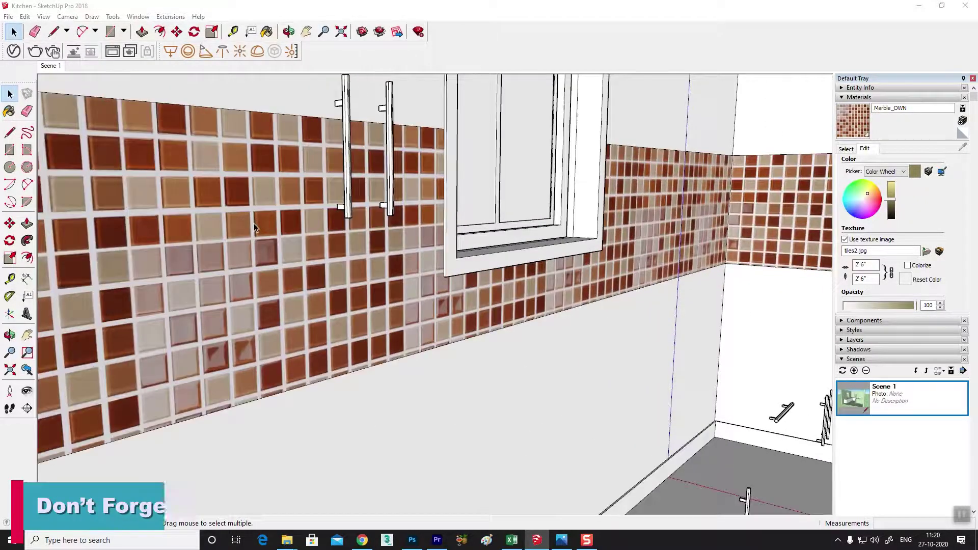
scroll(327, 266, "up", 2)
mouse_move(327, 266)
middle_mouse_down()
mouse_move(619, 271)
mouse_move(495, 277)
middle_mouse_up()
scroll(496, 277, "up", 2)
scroll(426, 279, "up", 2)
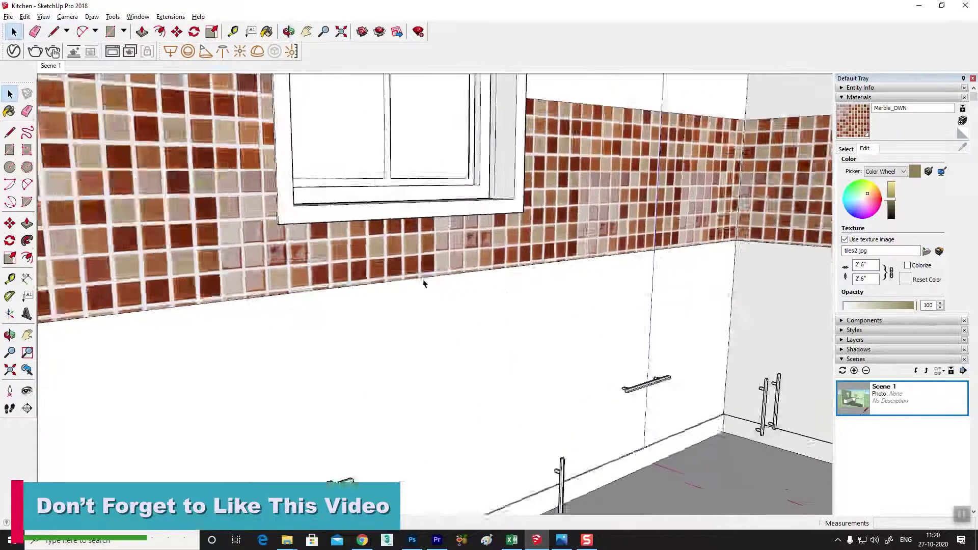
scroll(365, 279, "up", 2)
mouse_move(365, 279)
middle_mouse_down()
mouse_move(498, 262)
mouse_move(549, 272)
mouse_move(530, 274)
middle_mouse_up()
scroll(498, 262, "up", 2)
scroll(549, 272, "down", 2)
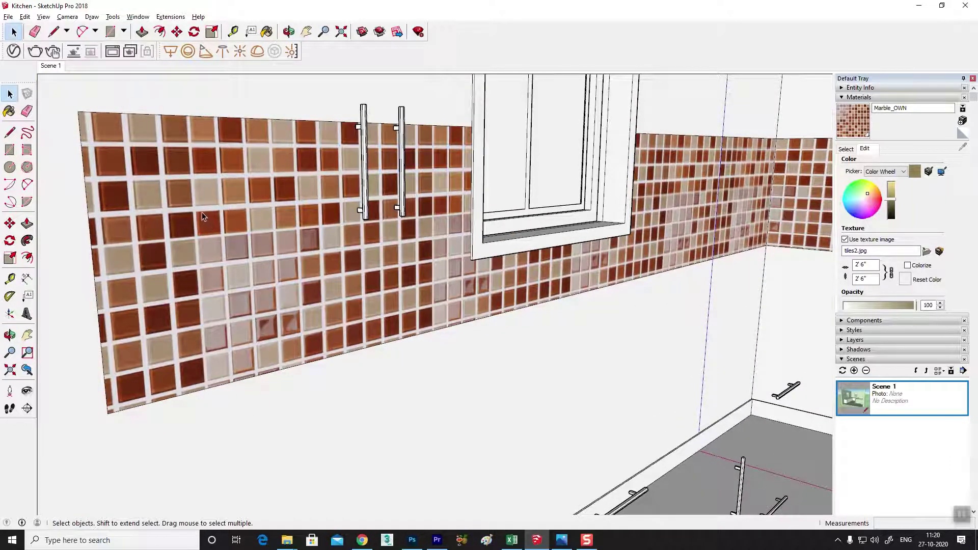
left_click(13, 51)
left_click_drag(665, 68, 669, 68)
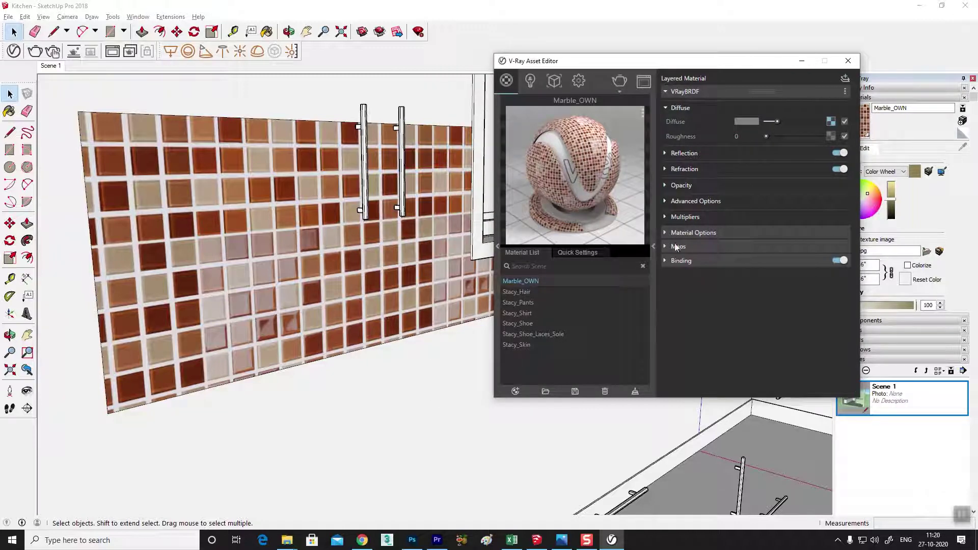
left_click(665, 233)
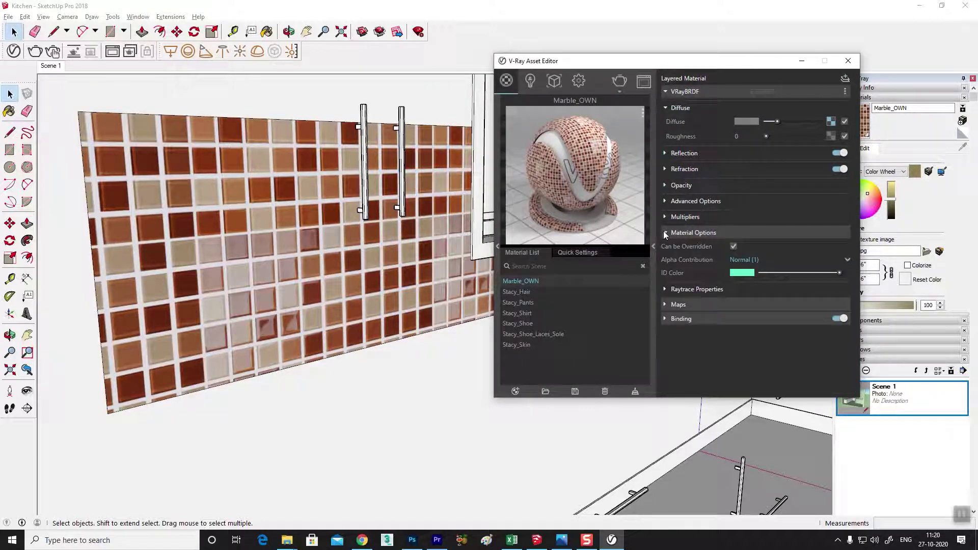
left_click(665, 234)
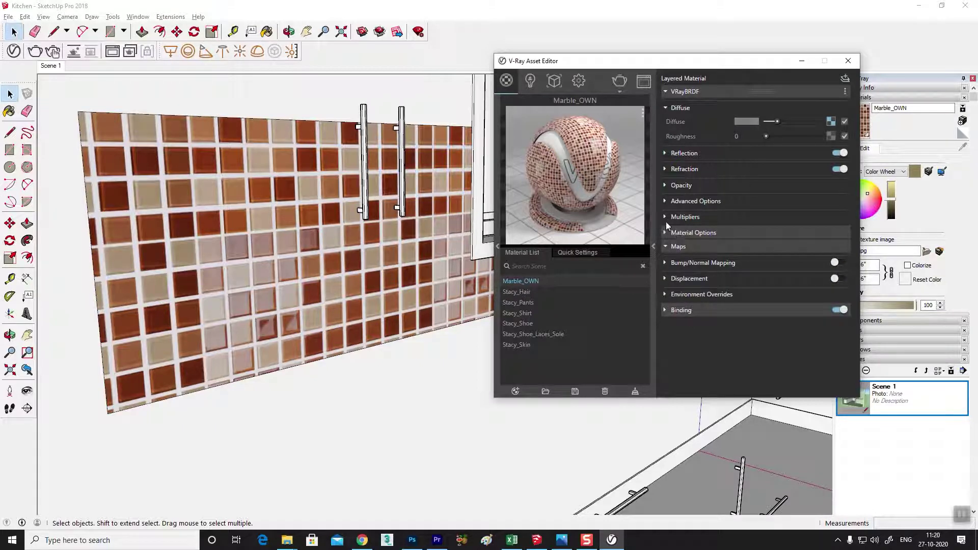
left_click(664, 248)
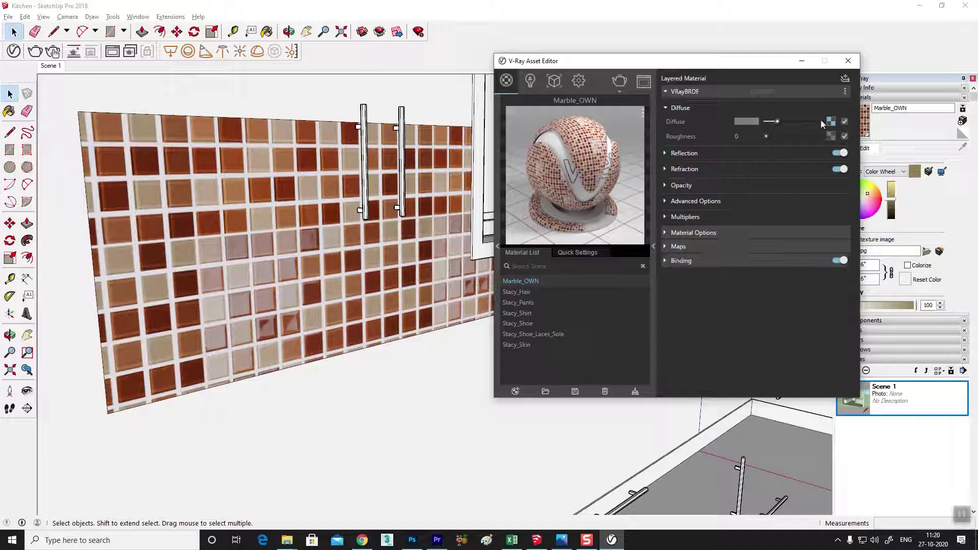
left_click(830, 121)
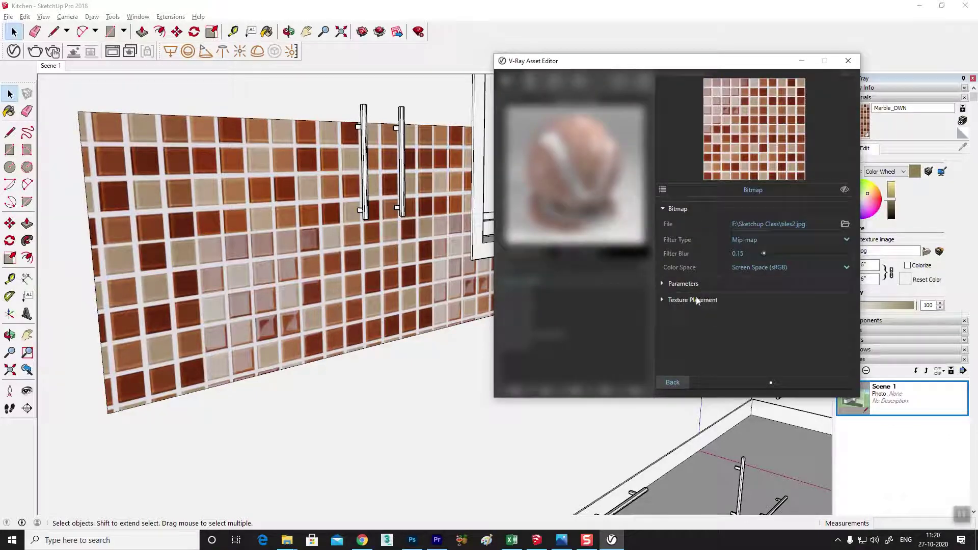
left_click(663, 301)
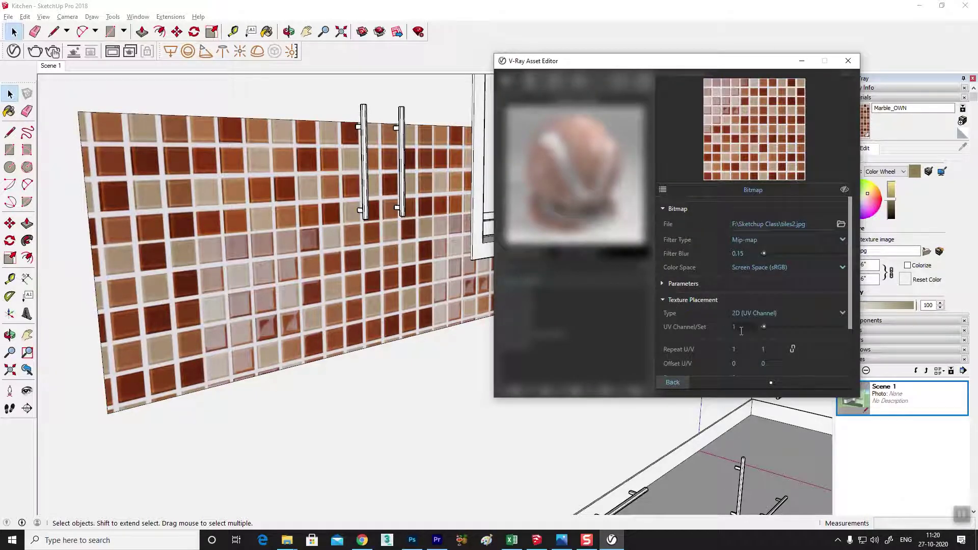
left_click_drag(851, 293, 841, 331)
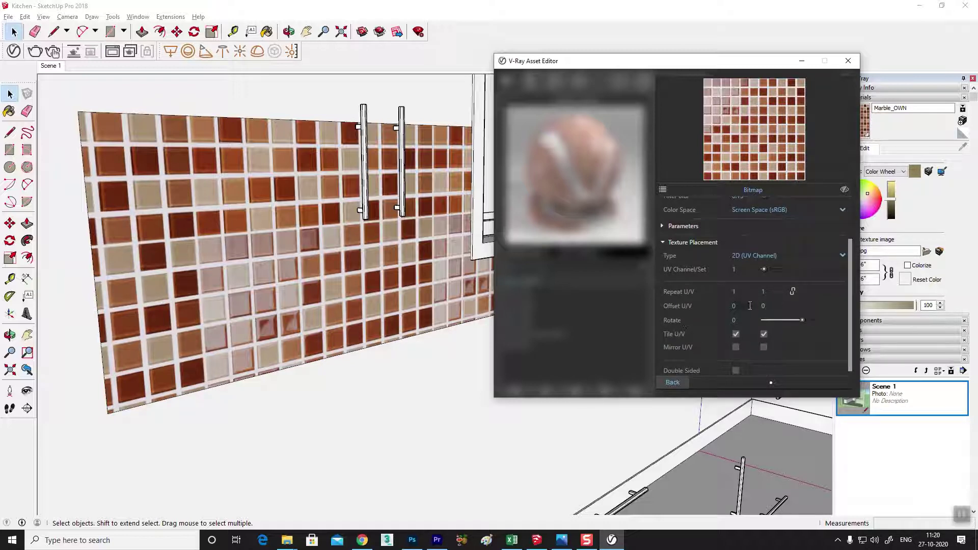
scroll(732, 338, "up", 2)
scroll(731, 304, "up", 1)
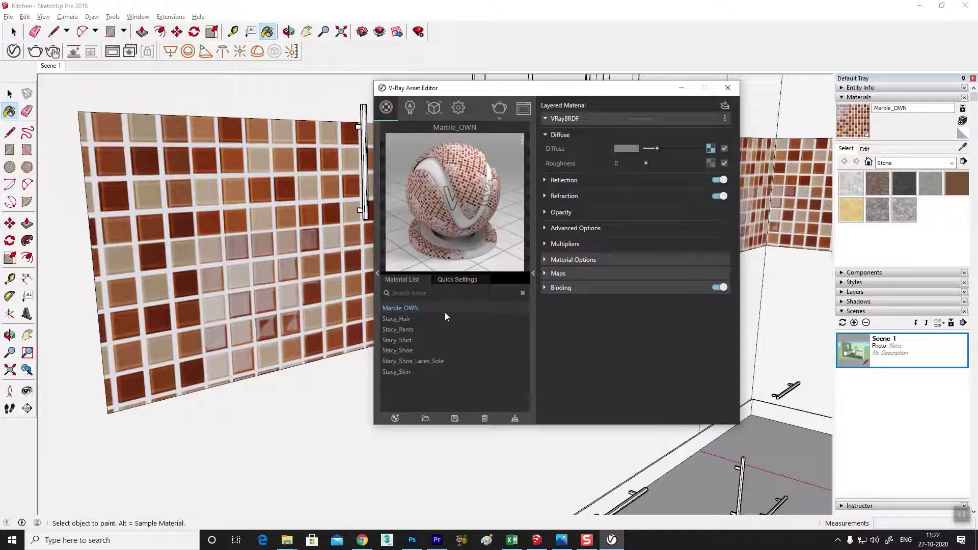
- Start a V-Ray interactive render and expand the diffuse bitmap's Texture Placement
left_click(54, 51)
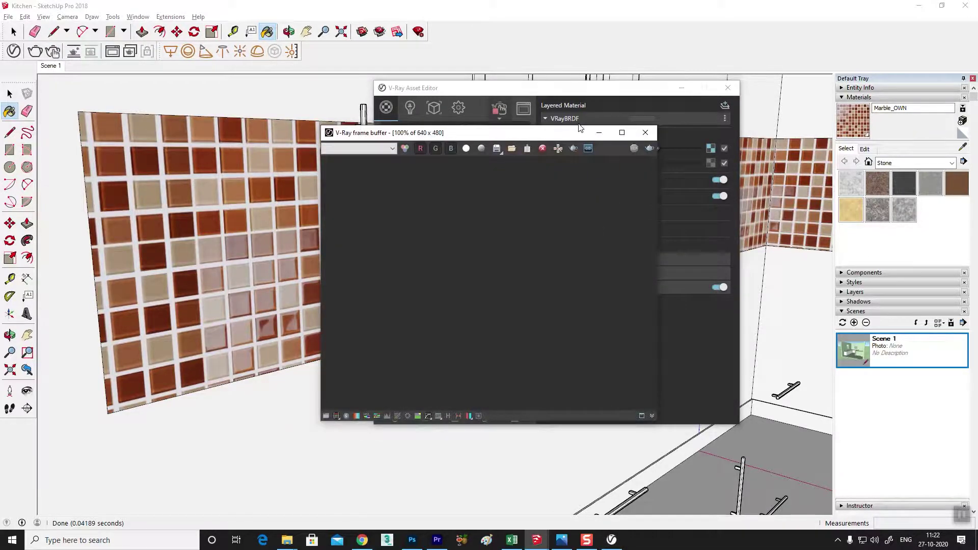
mouse_move(464, 145)
left_mouse_down()
mouse_move(559, 253)
mouse_move(282, 191)
left_mouse_up()
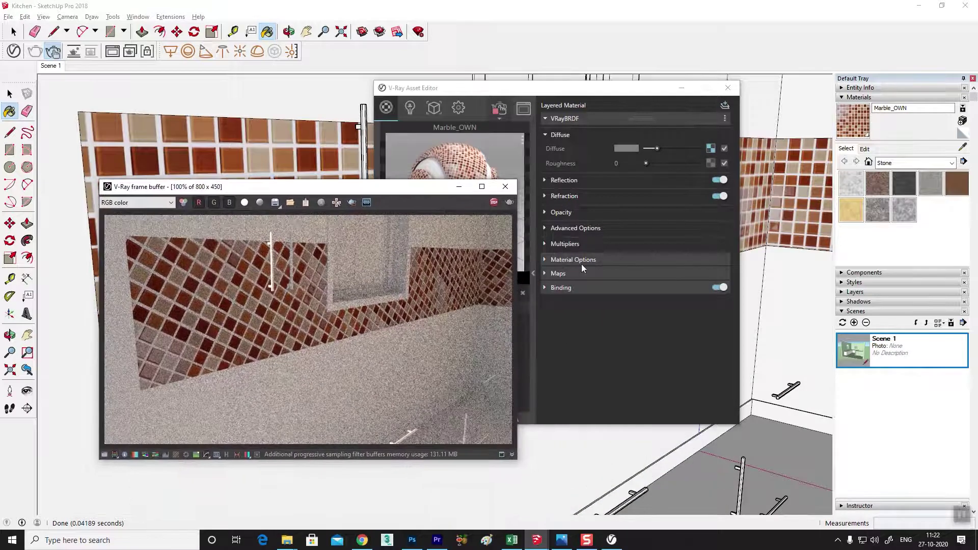
left_click(711, 148)
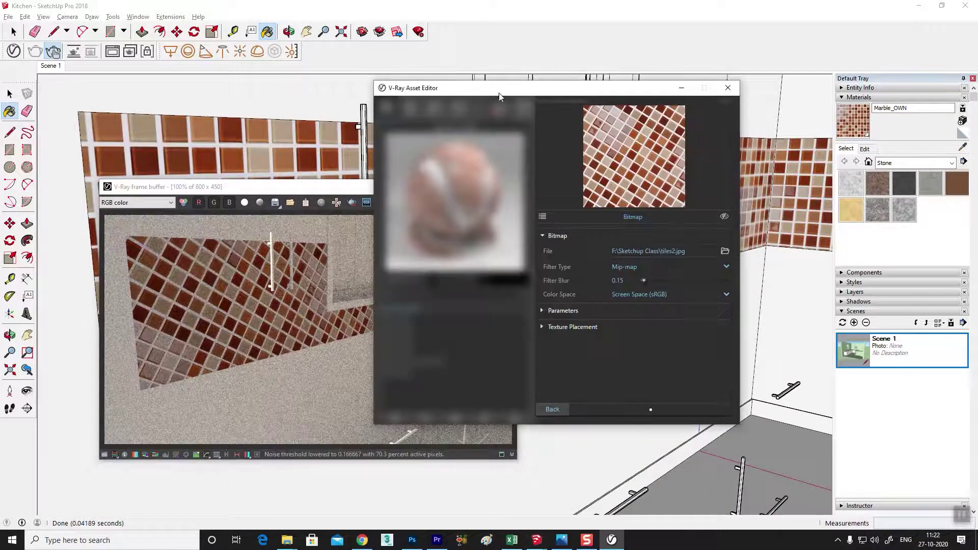
left_click_drag(498, 92, 615, 94)
left_click(660, 330)
- Set the tile texture rotation to 0 and Offset V to 0
left_click_drag(847, 323, 846, 366)
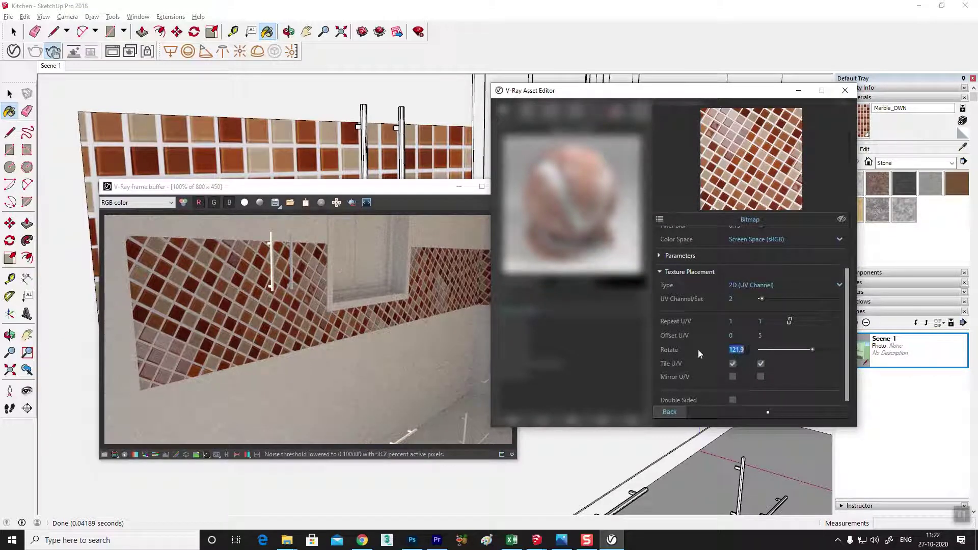
type("0")
key("Return")
left_click_drag(767, 337, 749, 335)
type("40")
key("Return")
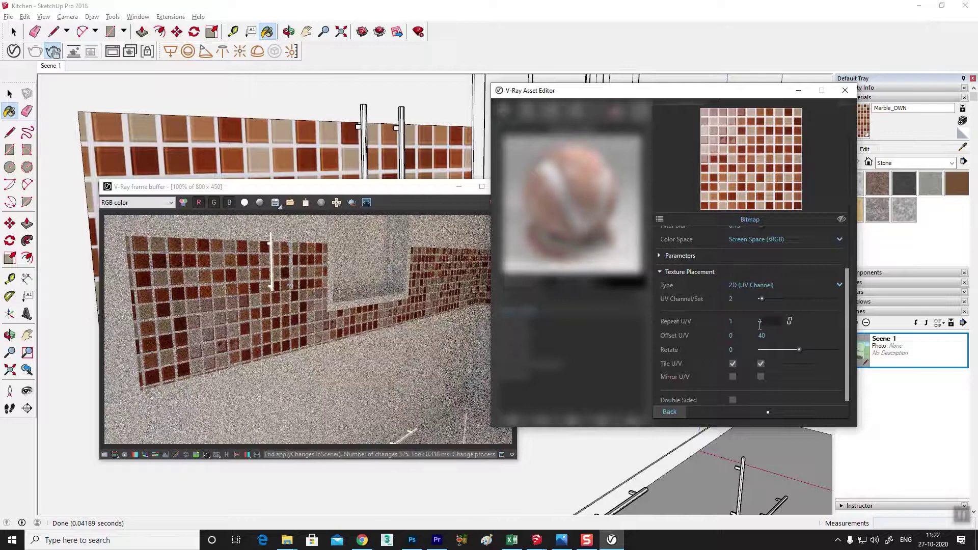
double_click(762, 335)
type("0")
key("Return")
- Set Offset U to 40 and close the V-Ray Asset Editor
double_click(740, 337)
type("5")
key("Return")
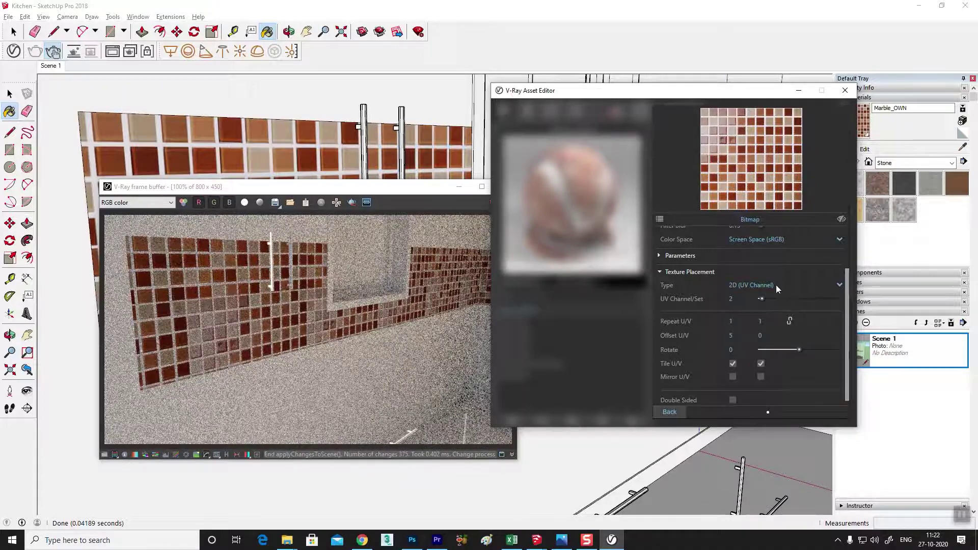
type("40")
key("Return")
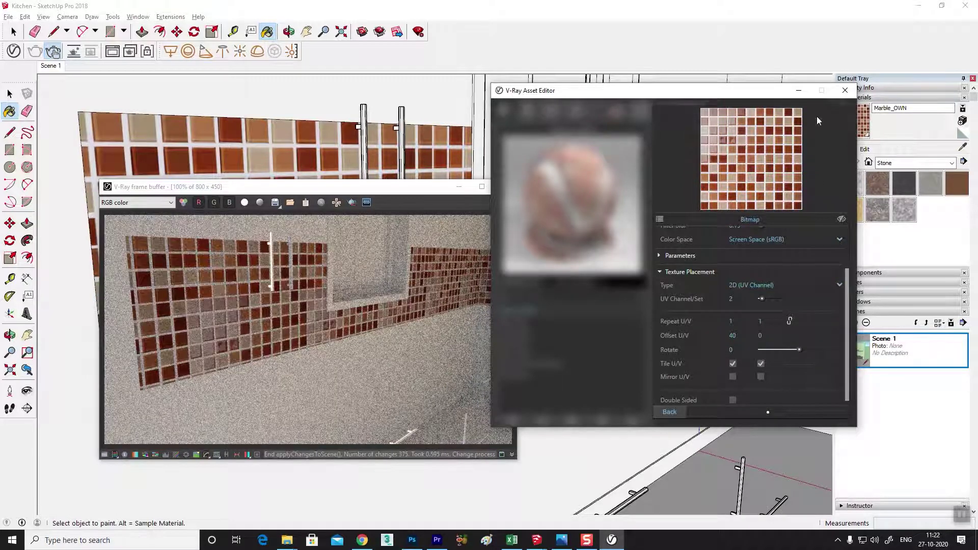
left_click(845, 91)
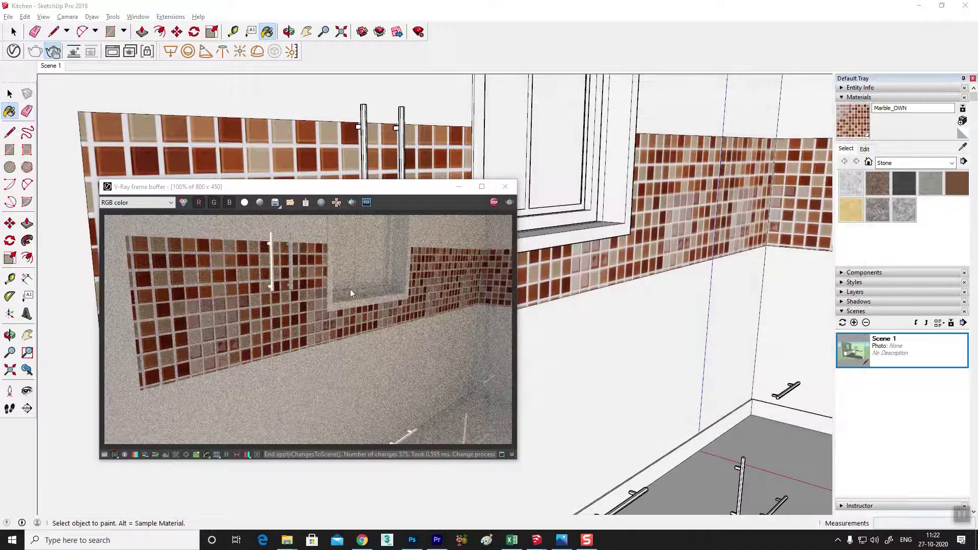
- Close the render window, reopen the V-Ray Asset Editor, and expand its material library categories
left_click(505, 187)
mouse_move(489, 244)
middle_mouse_down()
mouse_move(455, 270)
mouse_move(474, 258)
mouse_move(521, 270)
mouse_move(816, 214)
middle_mouse_up()
scroll(472, 257, "up", 5)
scroll(471, 256, "up", 2)
scroll(474, 252, "down", 5)
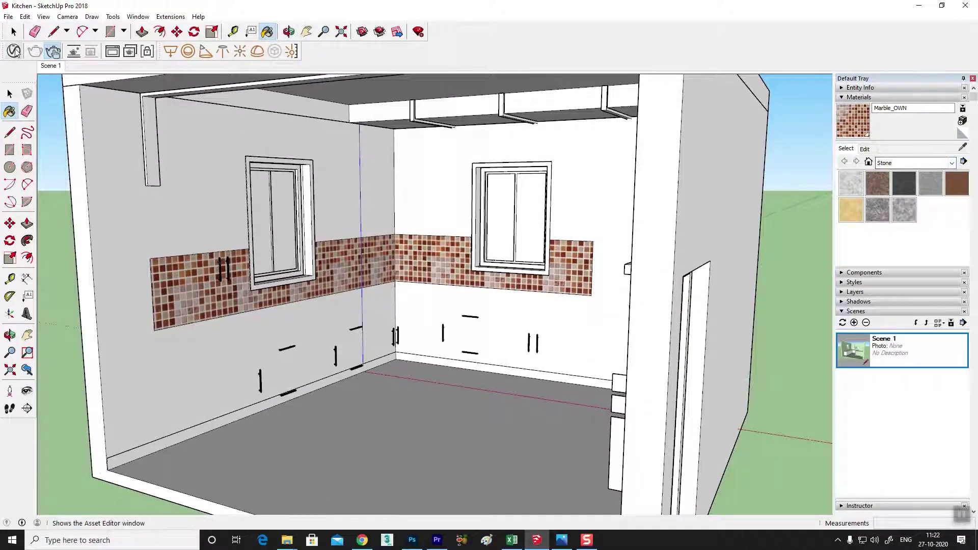
left_click(14, 51)
left_click(664, 413)
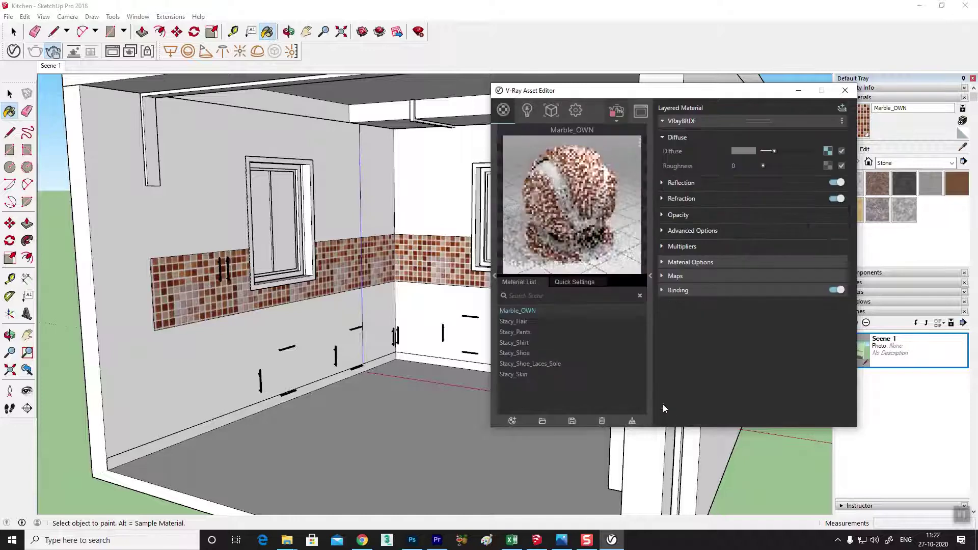
left_click(496, 271)
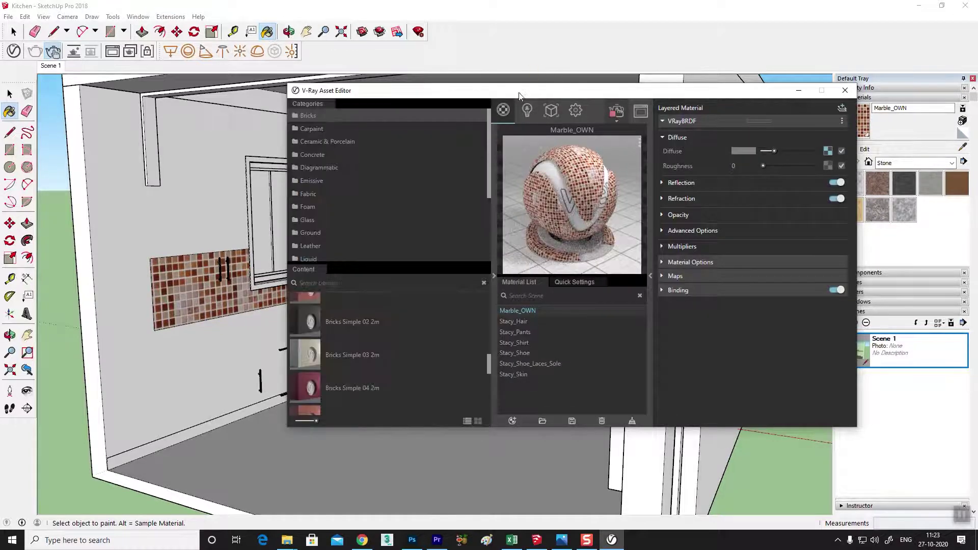
- Add Porcelain B01 White 10cm from the Ceramic & Porcelain library to the scene
left_click_drag(560, 90, 716, 64)
scroll(489, 194, "down", 2)
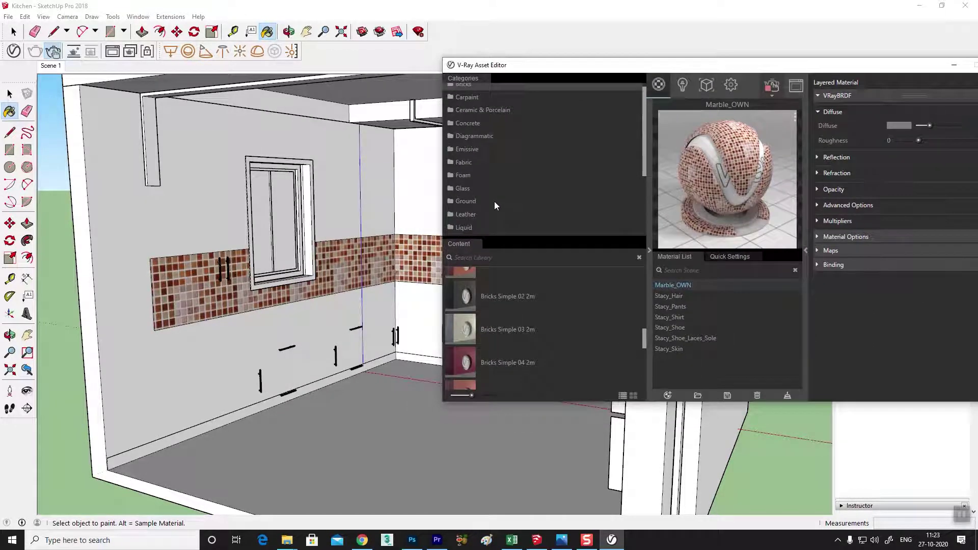
scroll(493, 200, "down", 3)
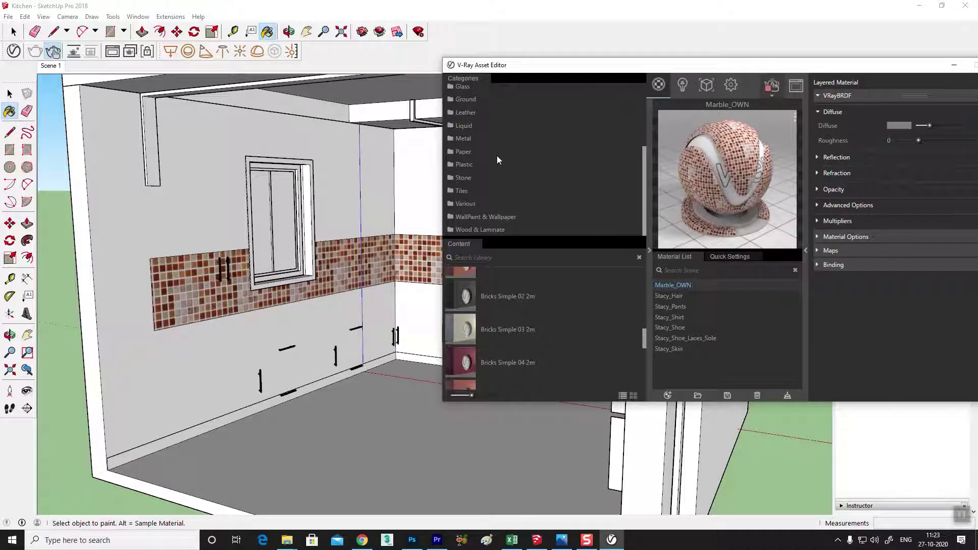
scroll(500, 162, "up", 5)
left_click(449, 116)
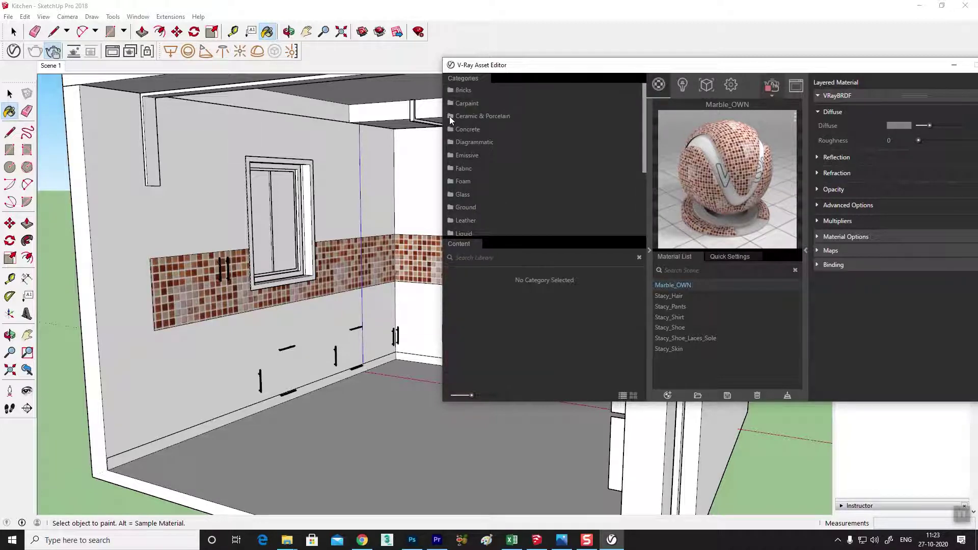
left_click(484, 121)
scroll(541, 323, "down", 5)
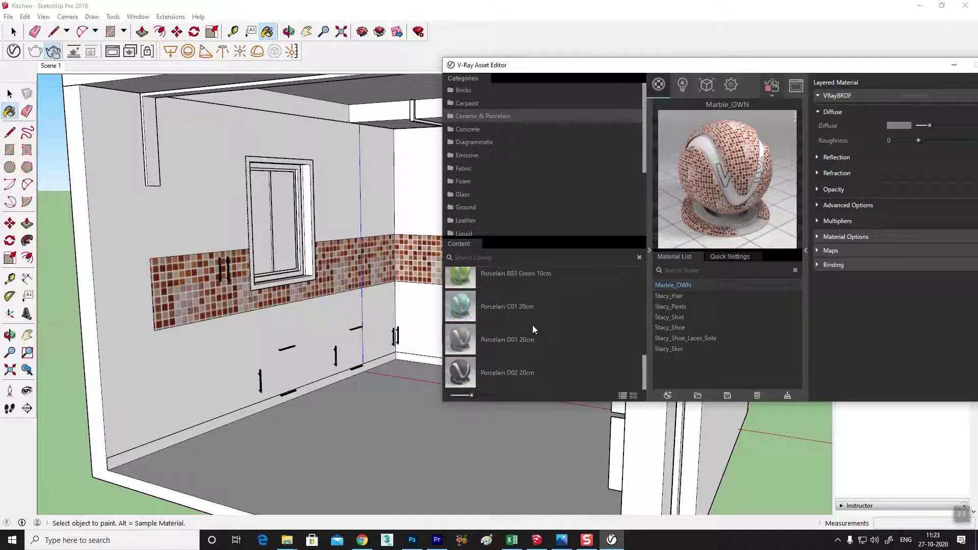
scroll(533, 325, "up", 3)
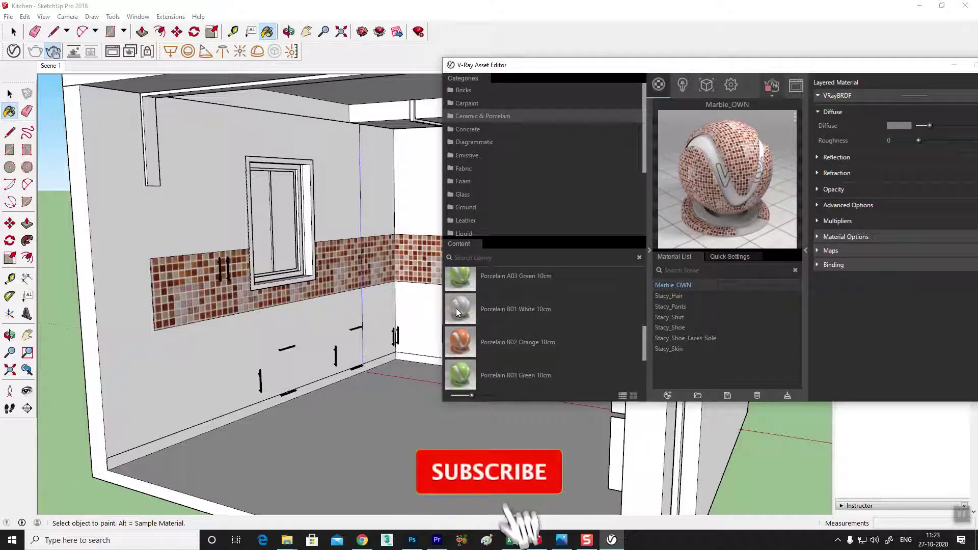
right_click(464, 306)
left_click(485, 312)
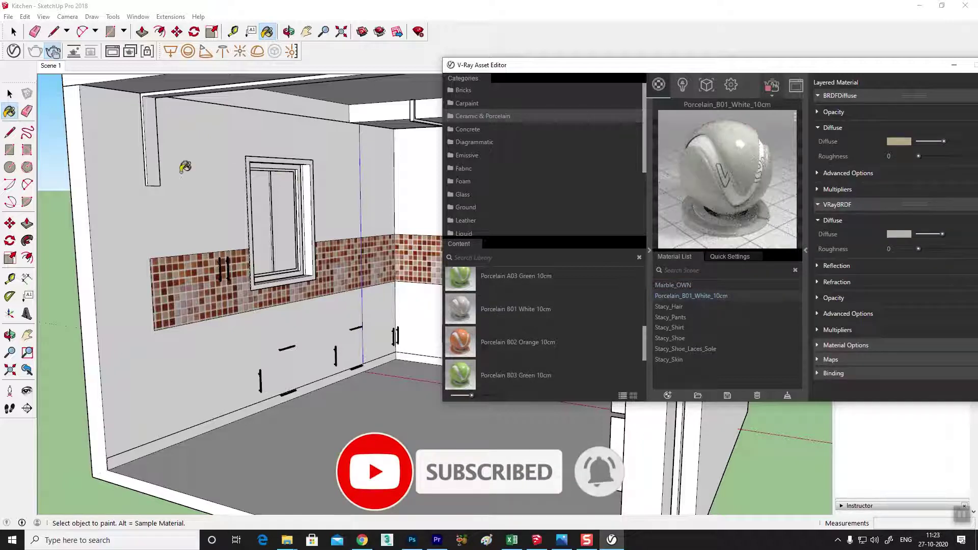
key("space")
- Paint the kitchen wall faces with Porcelain_B01_White_10cm
left_click(199, 172)
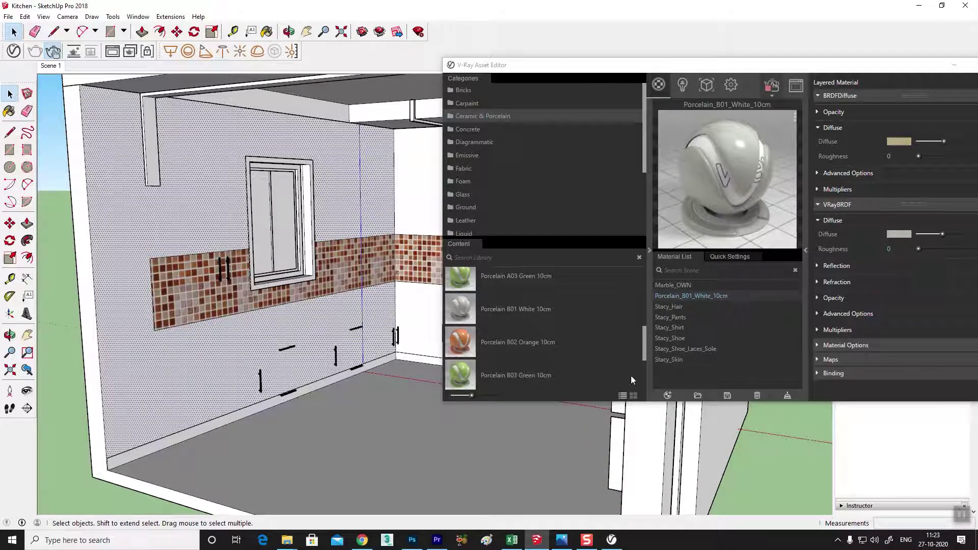
left_click_drag(736, 157, 157, 142)
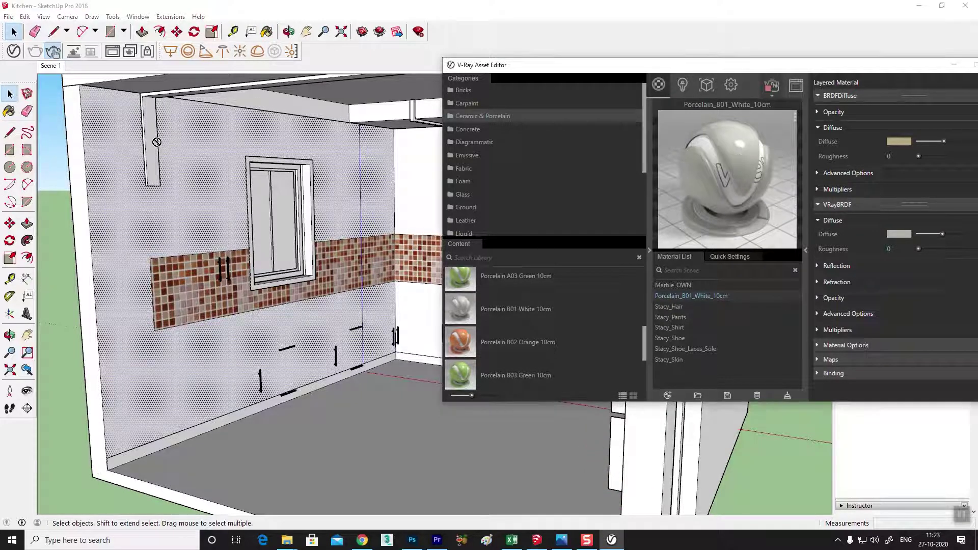
left_click(10, 111)
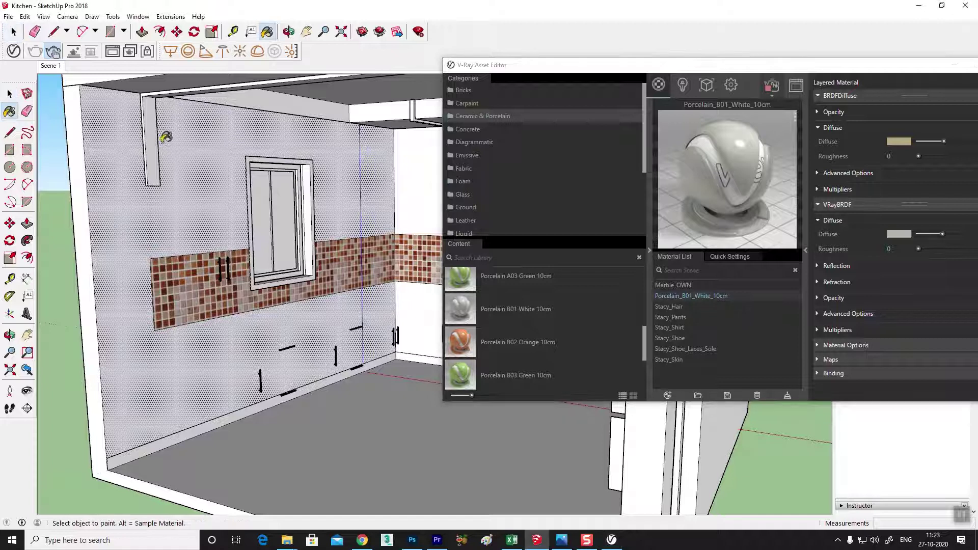
left_click(205, 147)
scroll(109, 186, "up", 2)
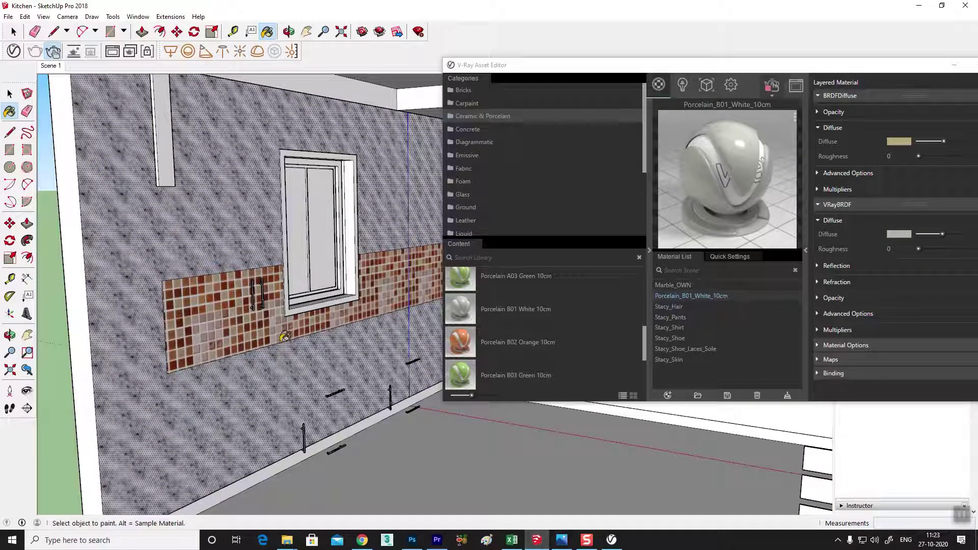
left_click(611, 540)
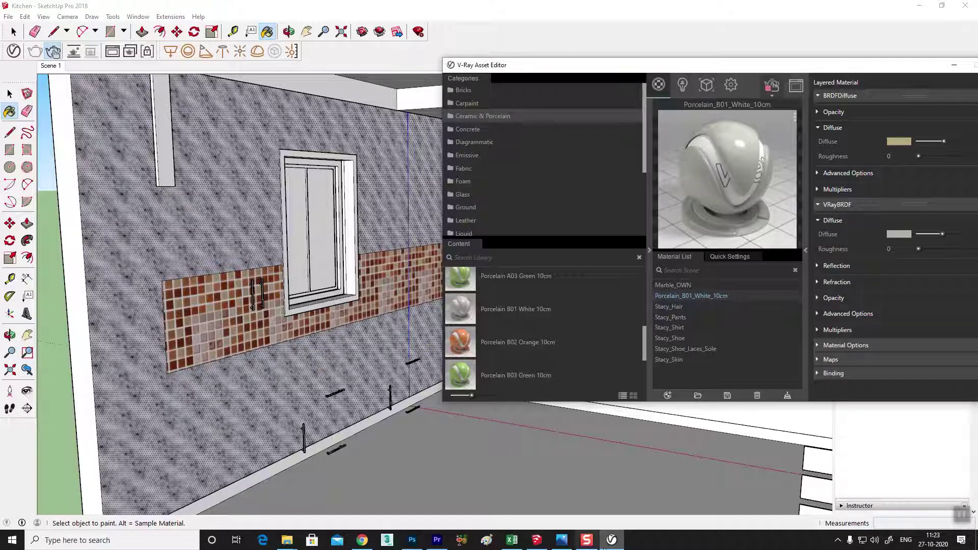
left_click(53, 52)
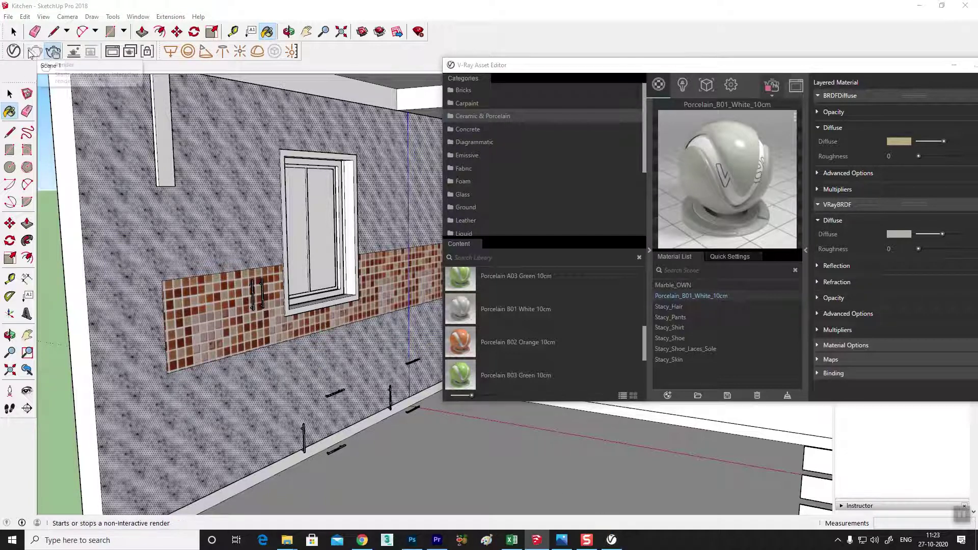
left_click(54, 52)
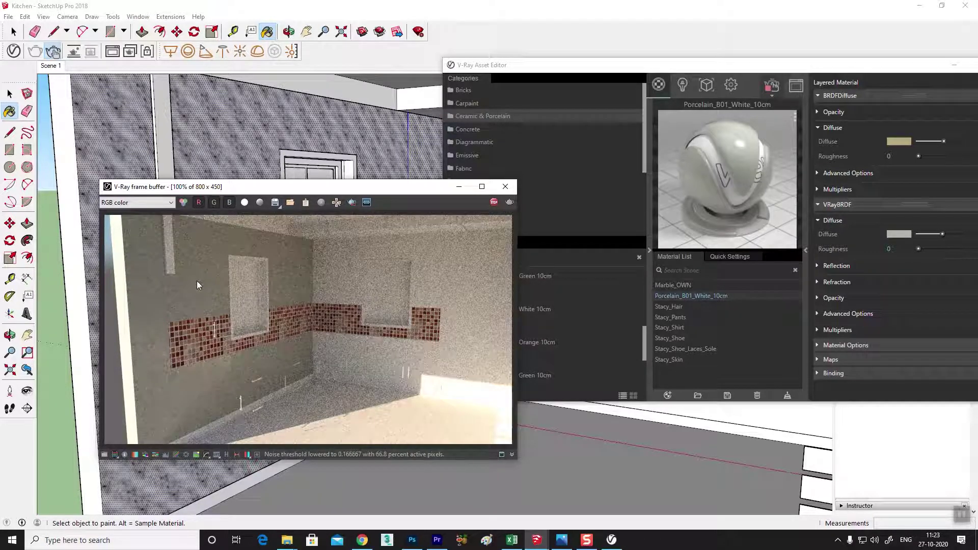
left_click(505, 187)
scroll(505, 182, "down", 3)
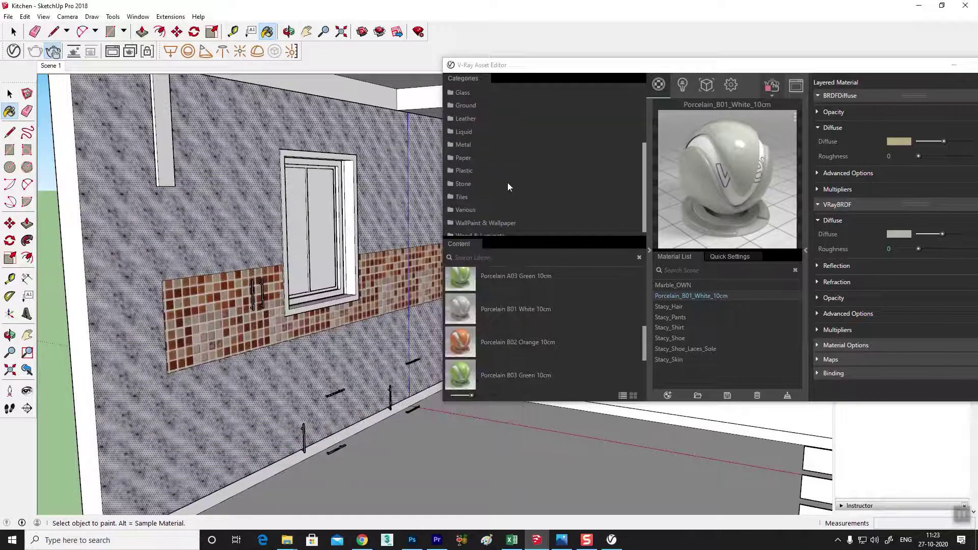
scroll(492, 180, "down", 1)
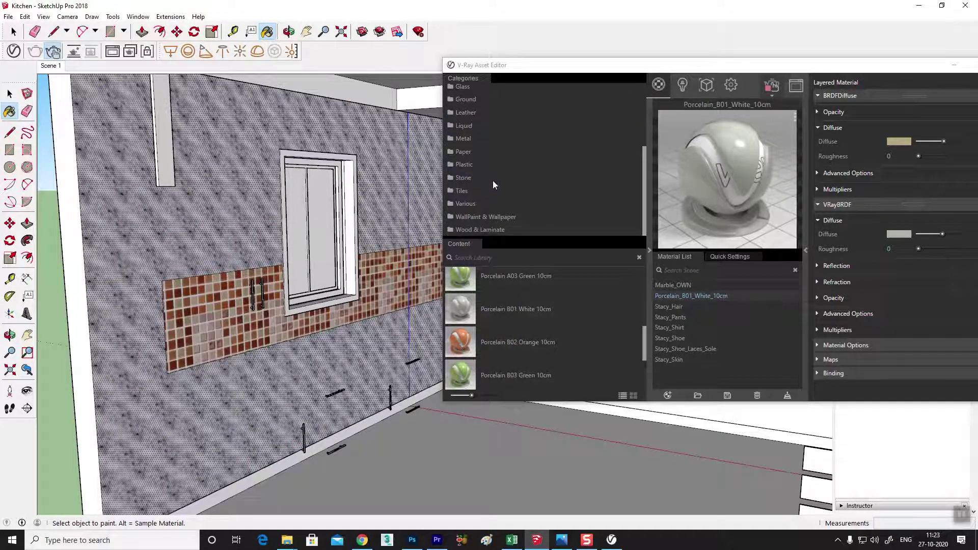
scroll(530, 166, "up", 3)
- Change Porcelain_B01_White_10cm's base diffuse colour from beige to near-white
left_click_drag(846, 65, 761, 64)
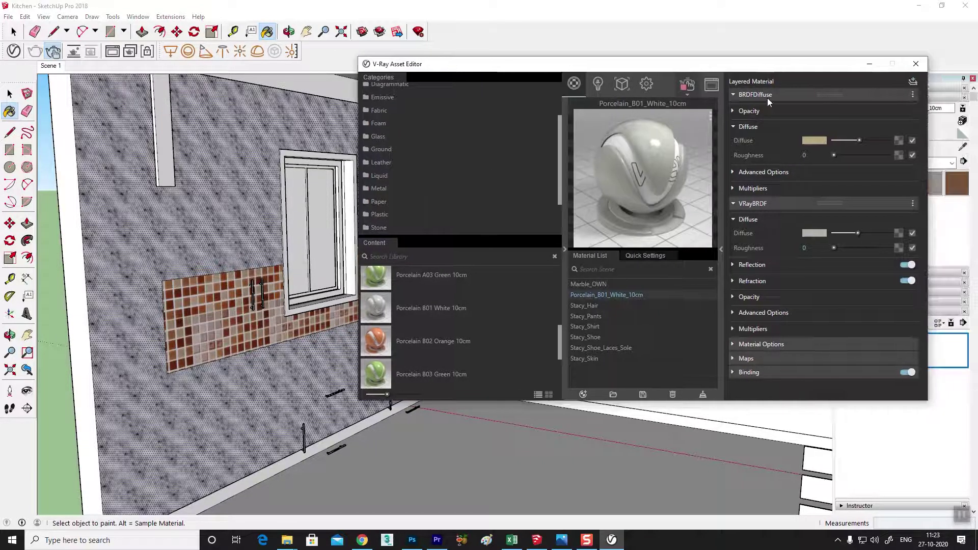
left_click(811, 141)
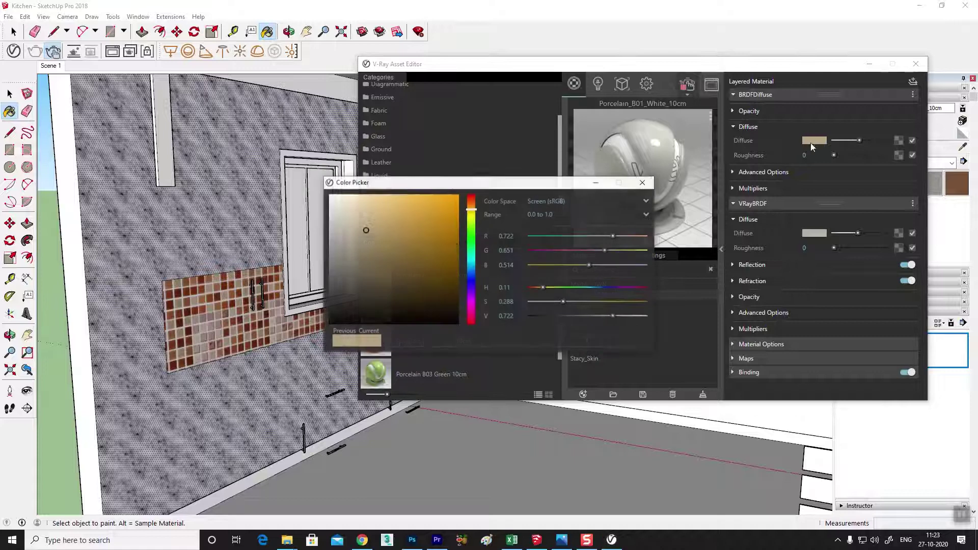
mouse_move(363, 230)
left_mouse_down()
mouse_move(332, 220)
mouse_move(331, 208)
left_mouse_up()
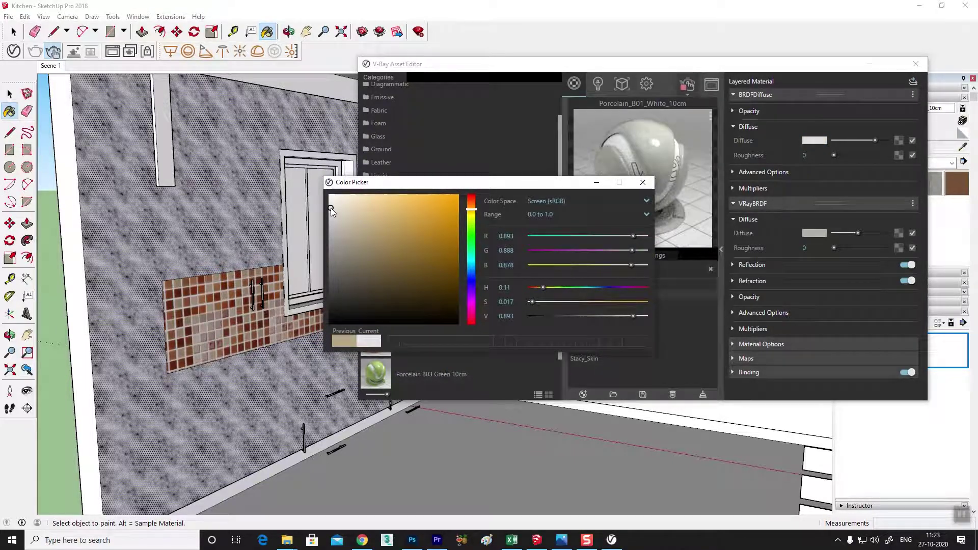
left_click(642, 182)
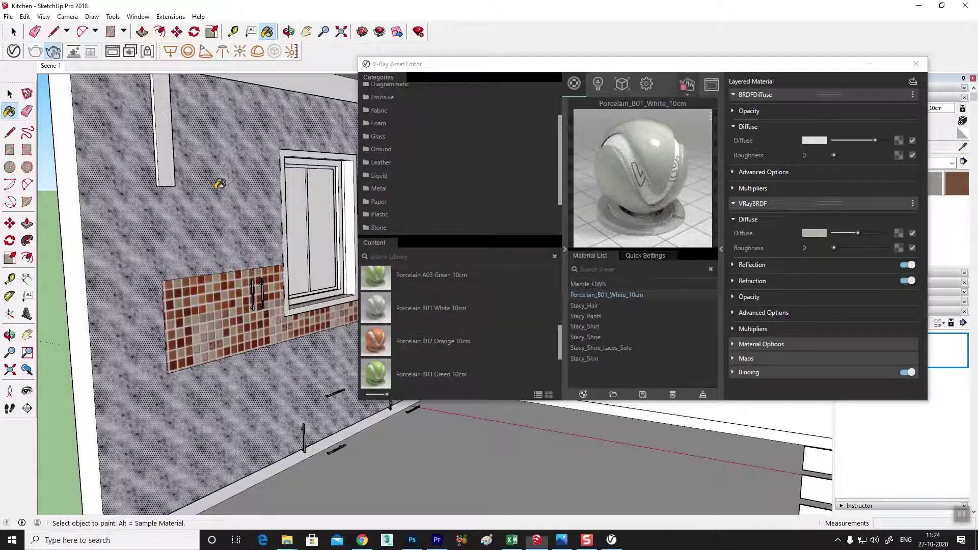
mouse_move(228, 247)
middle_mouse_down()
mouse_move(250, 310)
mouse_move(300, 210)
mouse_move(241, 299)
mouse_move(135, 407)
mouse_move(251, 457)
mouse_move(306, 269)
middle_mouse_up()
key("b")
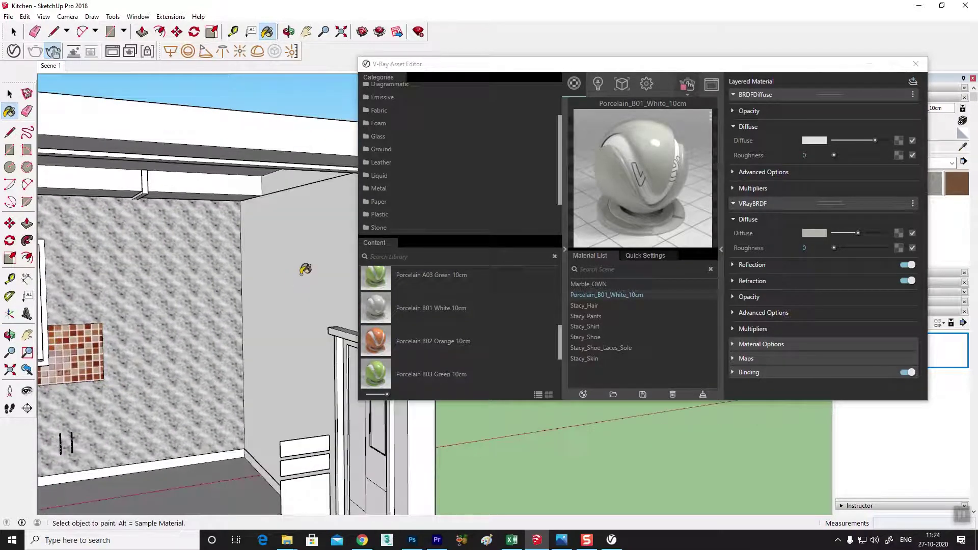
- Return to Scene 1 and start a V-Ray interactive render of the kitchen
mouse_move(311, 322)
middle_mouse_down()
mouse_move(218, 327)
mouse_move(192, 312)
middle_mouse_up()
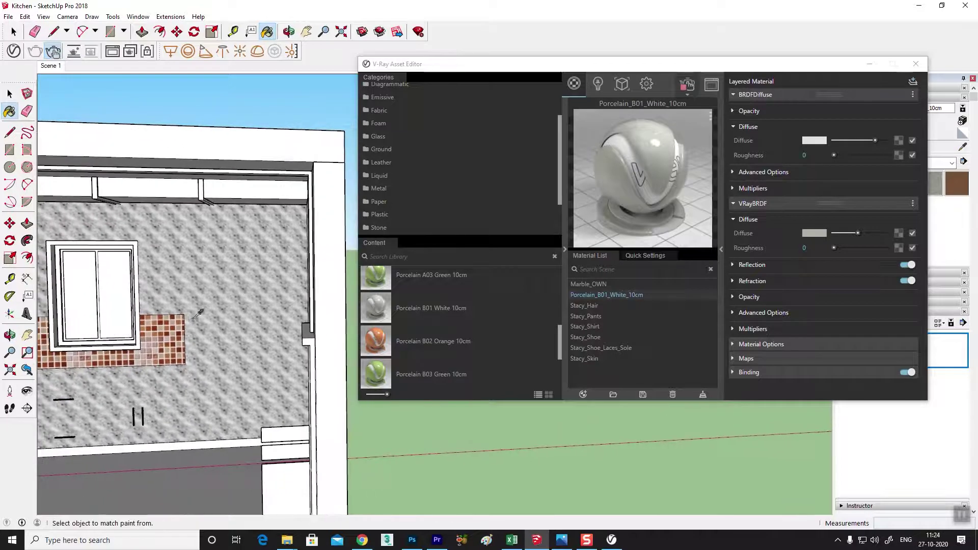
left_click(51, 65)
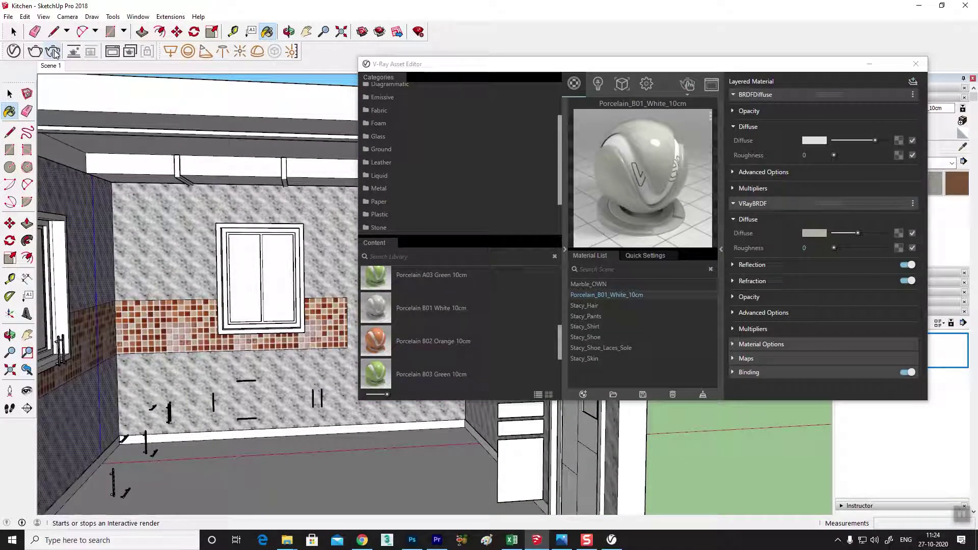
left_click(54, 52)
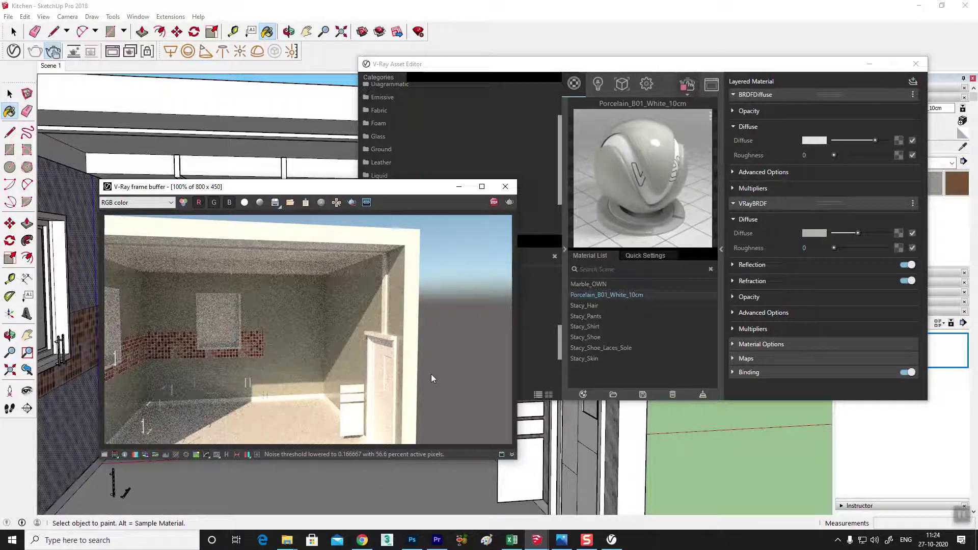
- Lighten the VRayBRDF layer's second diffuse colour to near-white
left_click(816, 233)
left_click_drag(331, 222, 332, 203)
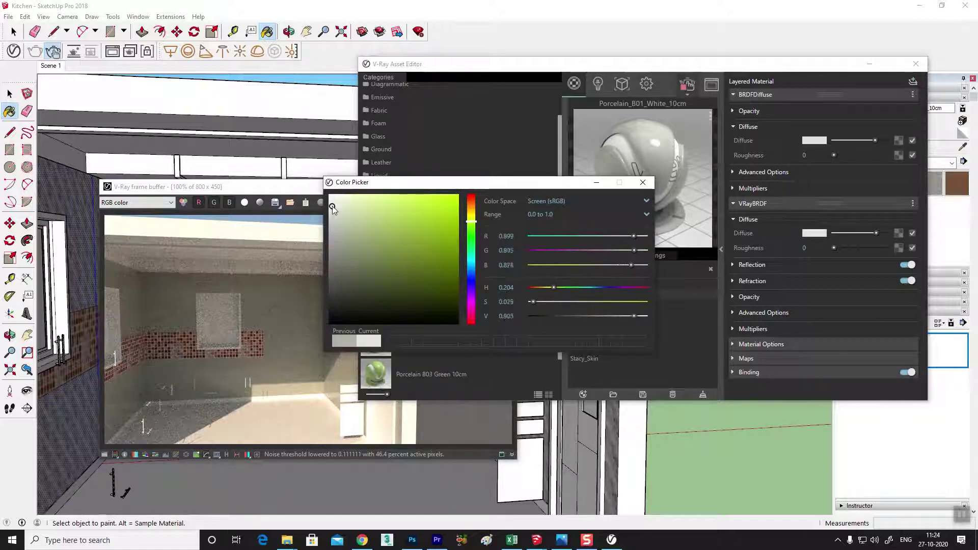
left_click_drag(332, 204, 333, 203)
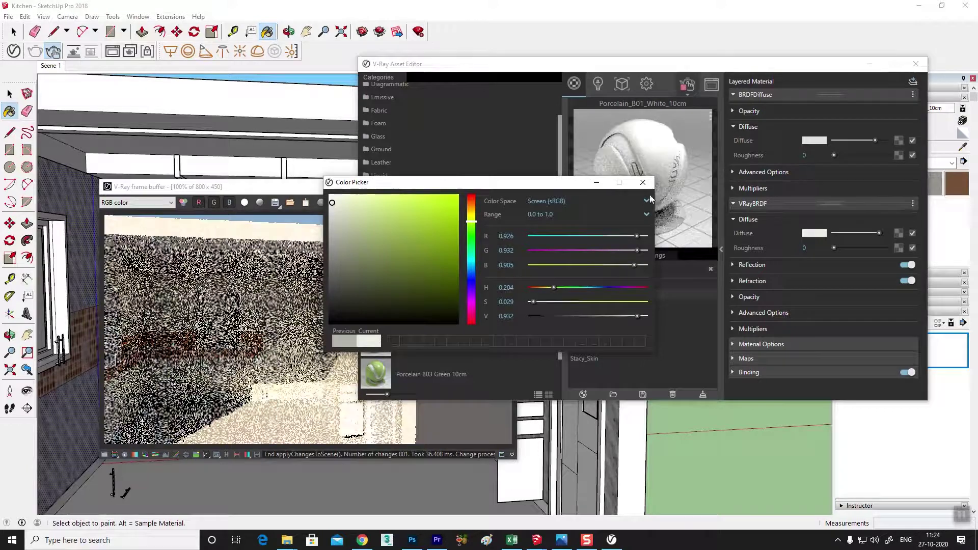
left_click(642, 182)
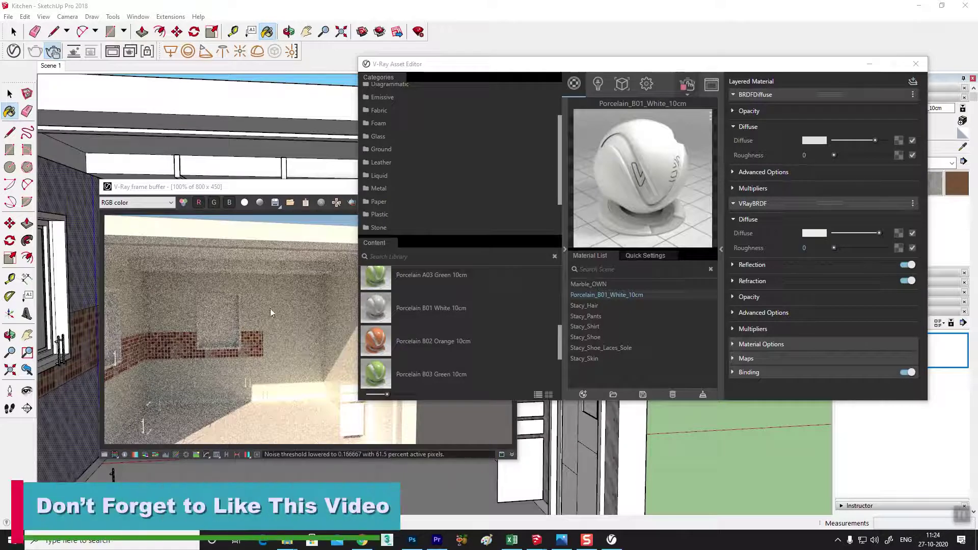
- Close the V-Ray material editor and select the kitchen floor
left_click(916, 64)
mouse_move(525, 247)
middle_mouse_down()
mouse_move(309, 348)
mouse_move(484, 374)
mouse_move(401, 423)
mouse_move(459, 411)
middle_mouse_up()
key("space")
left_click(401, 423)
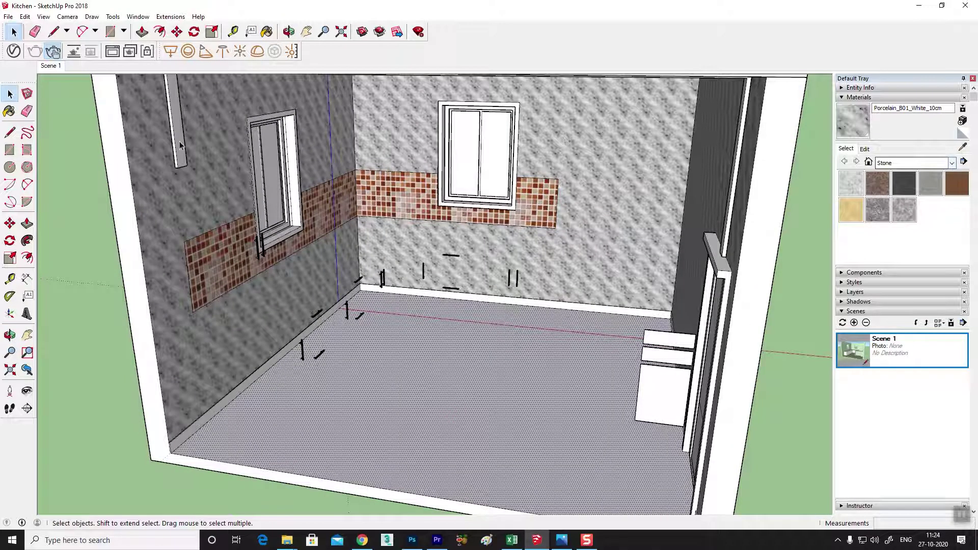
- Create a Generic V-Ray material named 'Floor Tile_OWN' and bring up its diffuse texture types
left_click(14, 51)
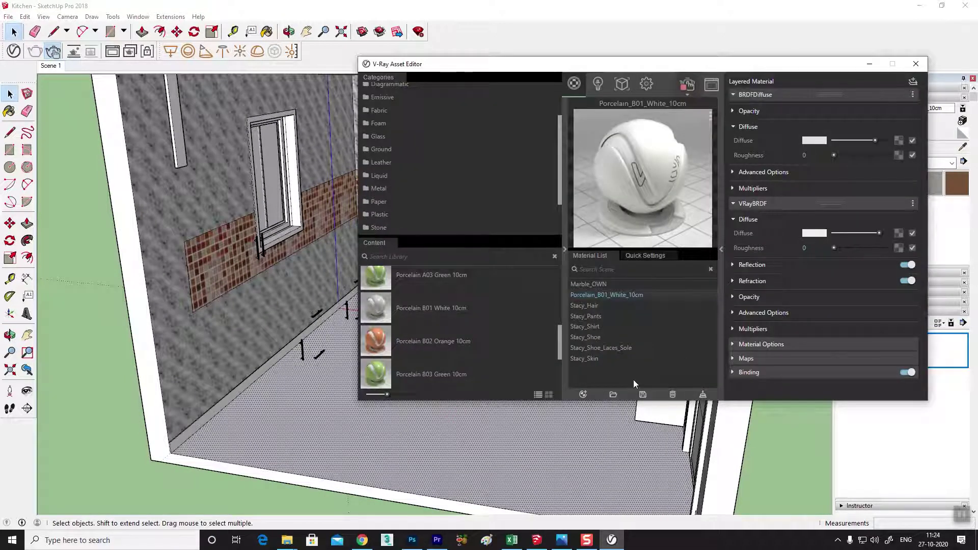
left_click(584, 395)
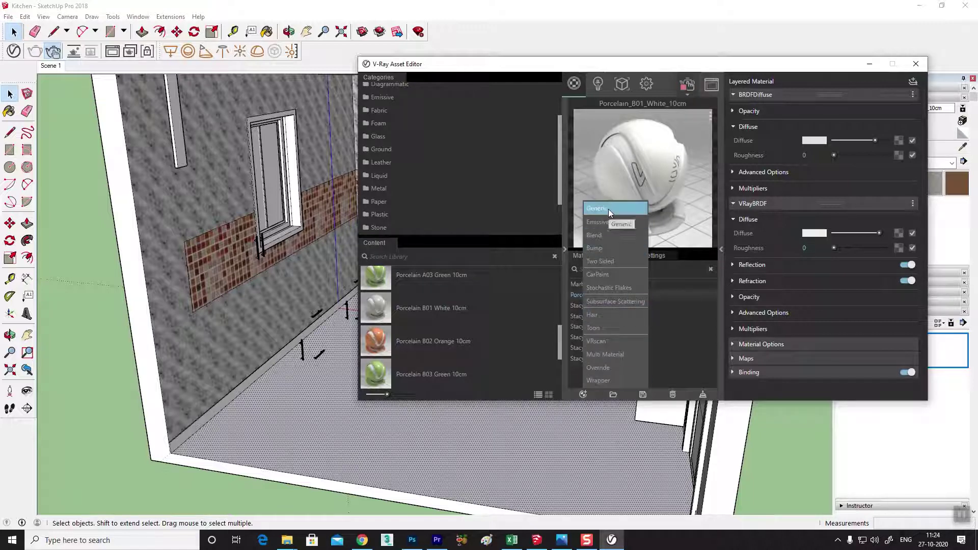
left_click(609, 209)
right_click(582, 285)
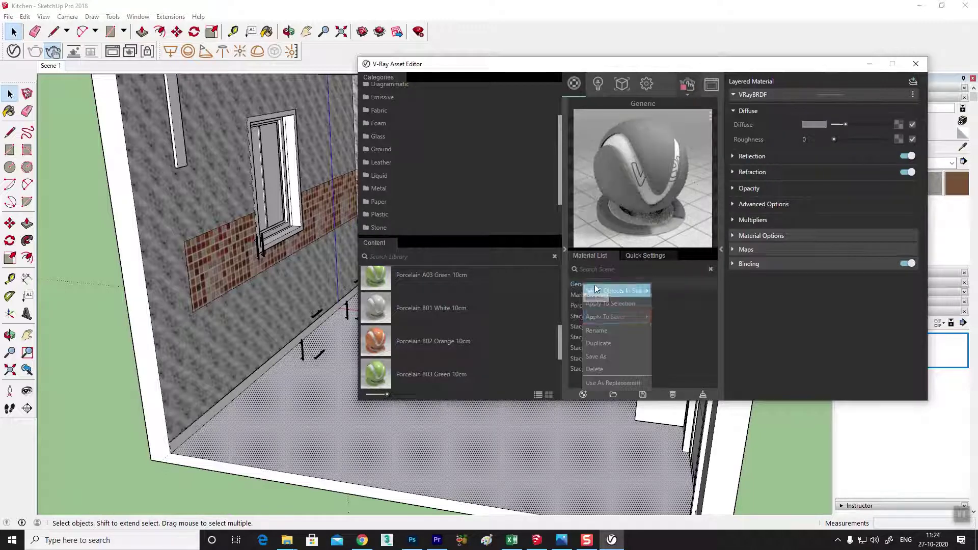
left_click(604, 332)
key("BackSpace")
type("Floor Tile_OWN")
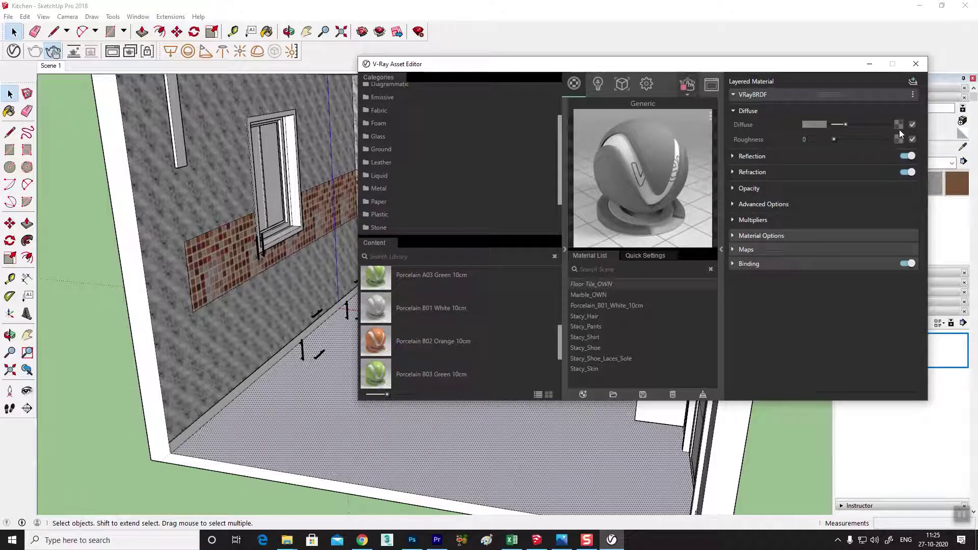
left_click(899, 126)
- Load F:\MY WORK\TEXTURE\Floor (2).jpg as Floor Tile_OWN's diffuse bitmap
left_click(595, 100)
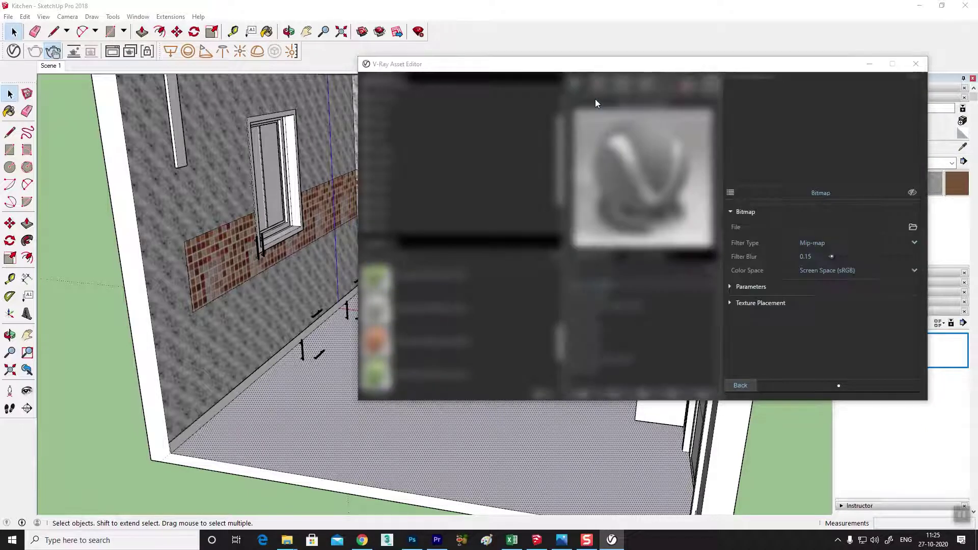
left_click(489, 96)
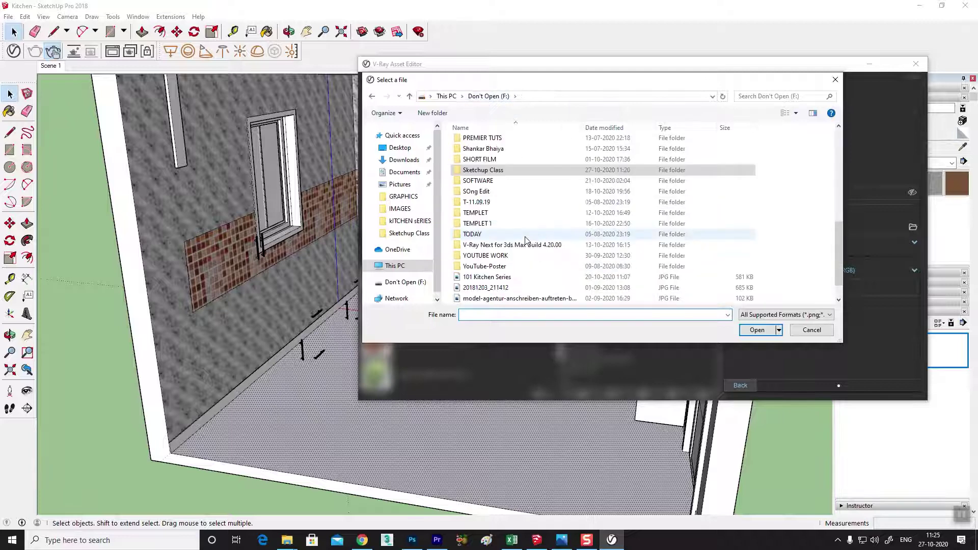
scroll(506, 228, "up", 2)
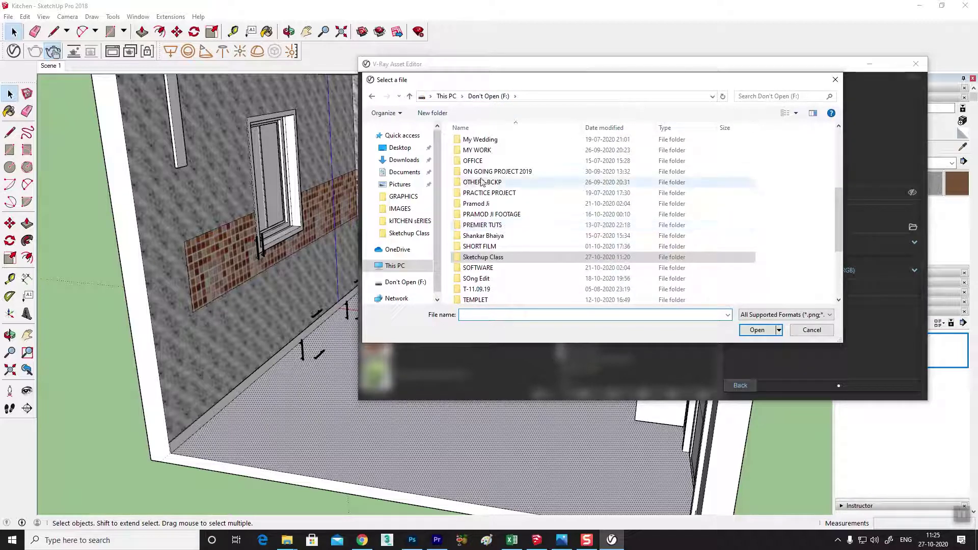
double_click(484, 153)
scroll(485, 163, "down", 1)
double_click(480, 211)
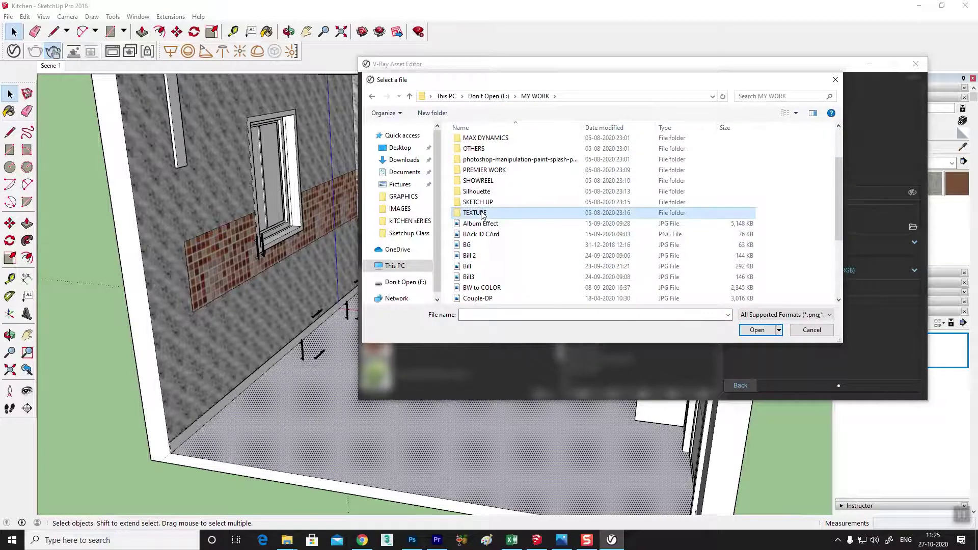
scroll(634, 243, "down", 2)
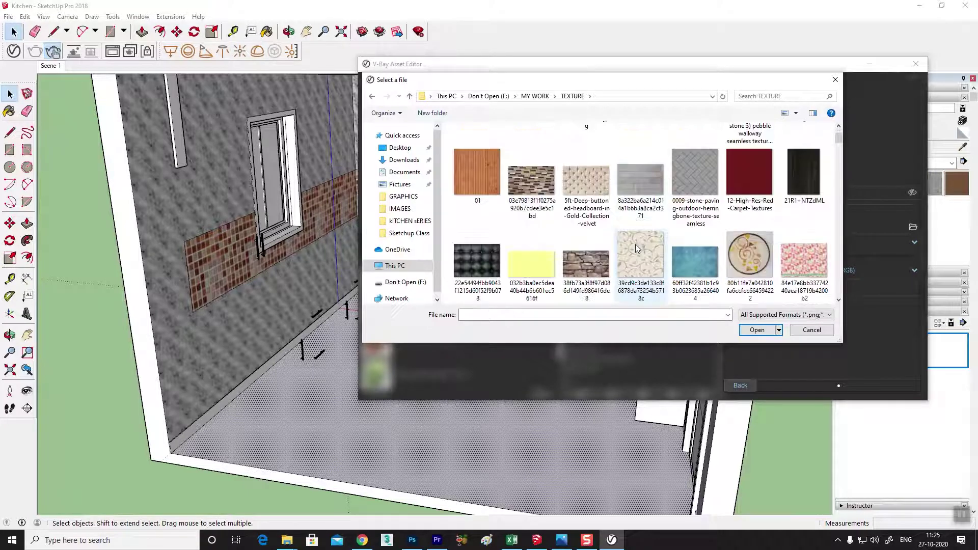
scroll(636, 244, "down", 3)
scroll(637, 246, "down", 2)
scroll(637, 247, "down", 2)
scroll(637, 247, "down", 2)
scroll(637, 246, "down", 2)
scroll(637, 246, "down", 2)
scroll(637, 246, "down", 2)
scroll(637, 246, "down", 2)
scroll(637, 246, "down", 2)
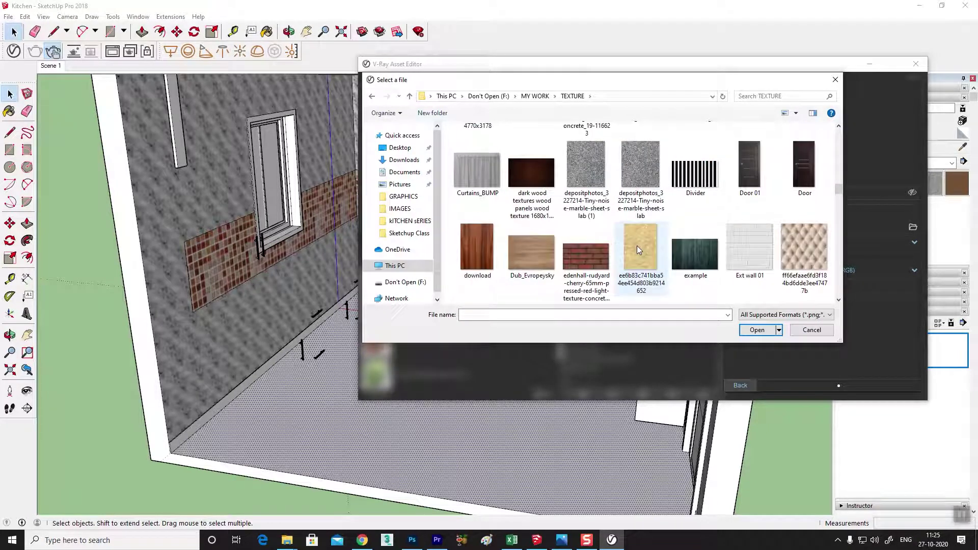
scroll(637, 245, "down", 2)
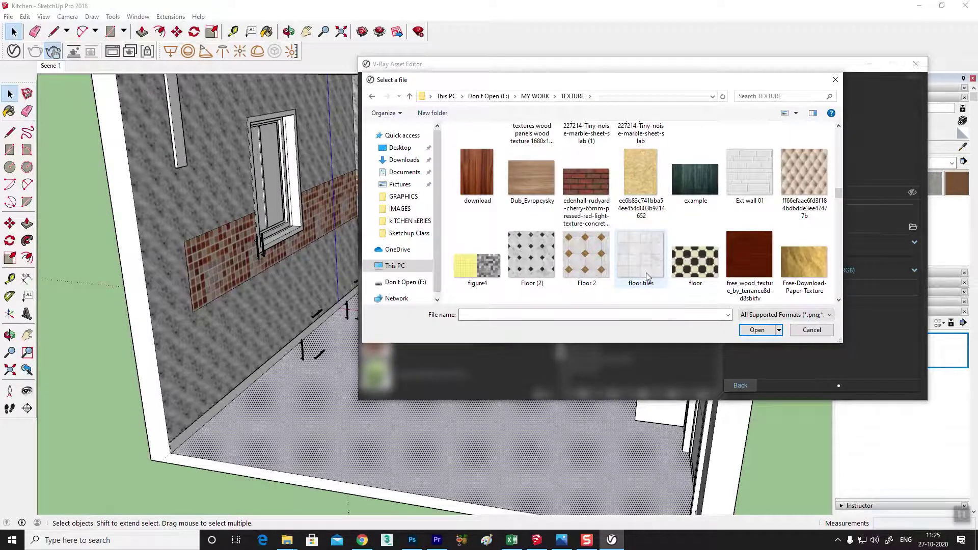
left_click(531, 259)
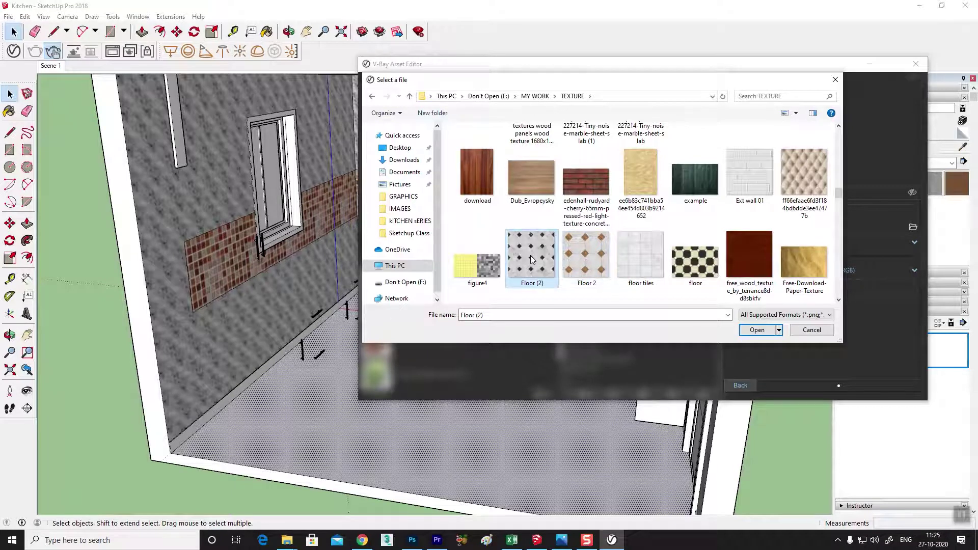
left_click(757, 330)
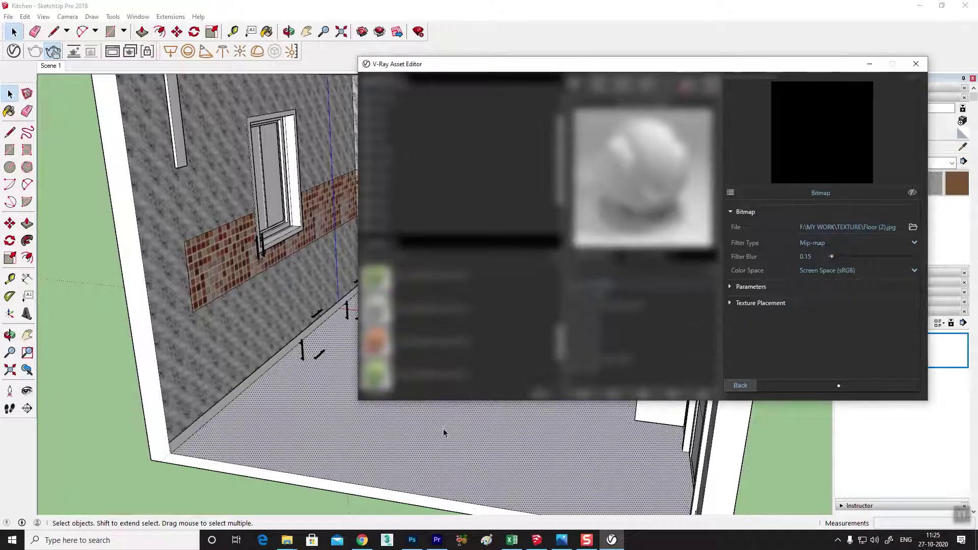
left_click(741, 385)
- Paint the room floor with Floor Tile_OWN and close the V-Ray editor
key("b")
left_click(323, 424)
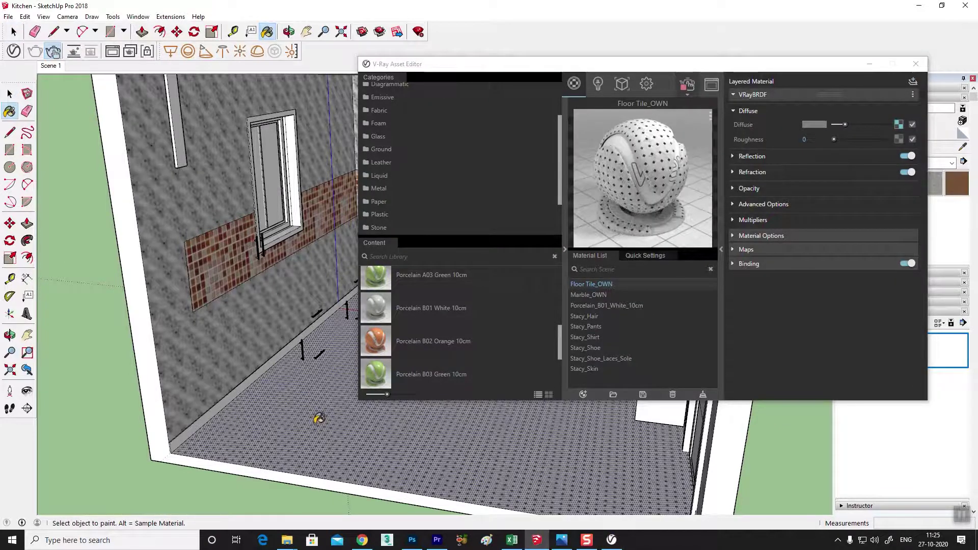
middle_click_drag(322, 424, 926, 257)
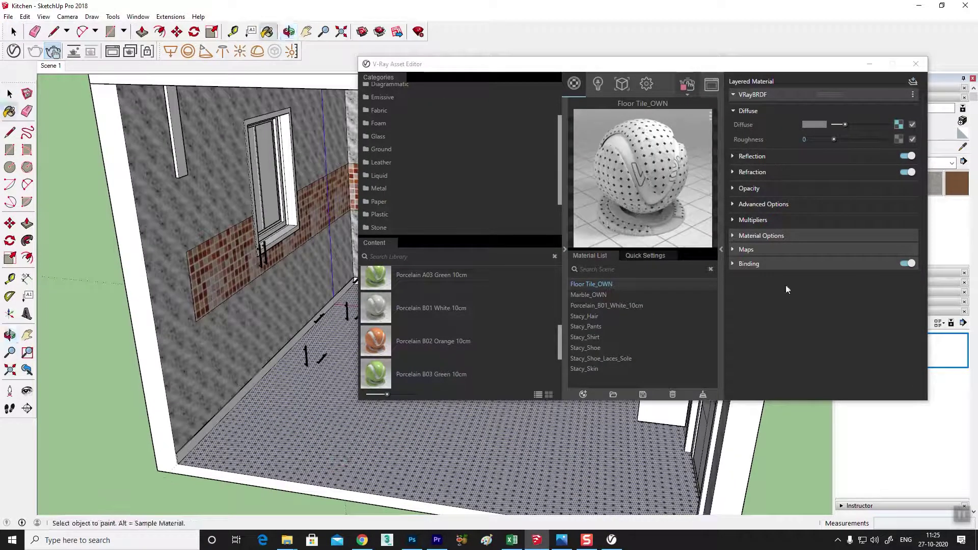
left_click(916, 64)
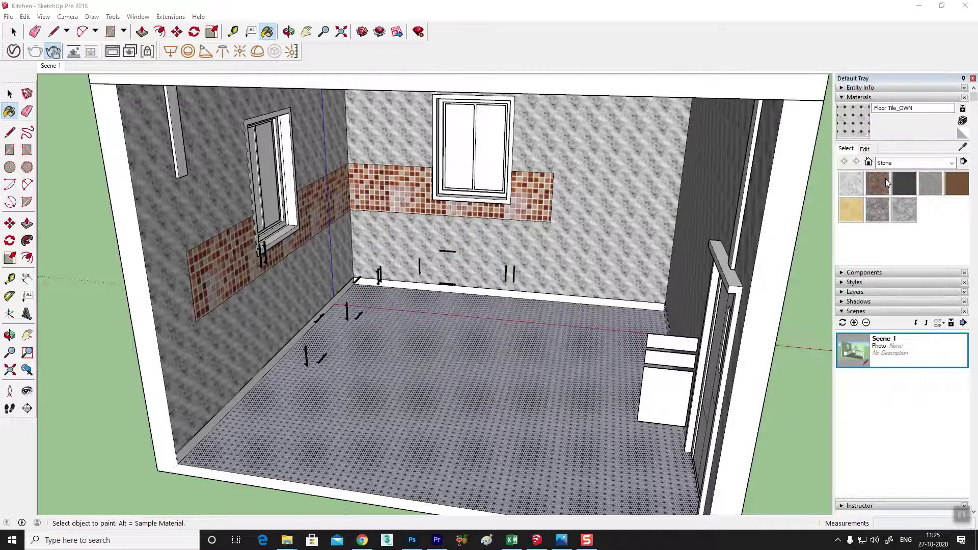
- Try 30-inch and then 50-inch widths for the floor tile texture
left_click(865, 148)
left_click(869, 265)
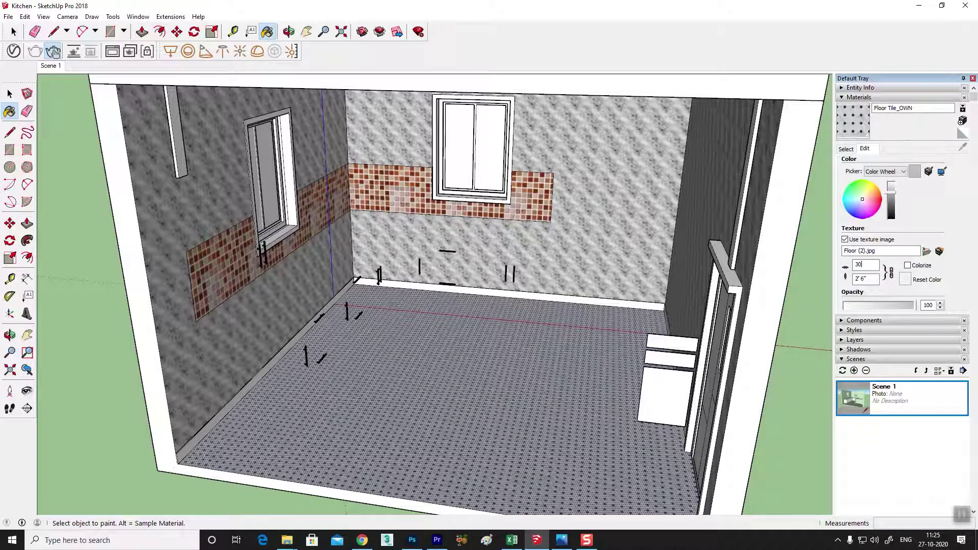
key("Tab")
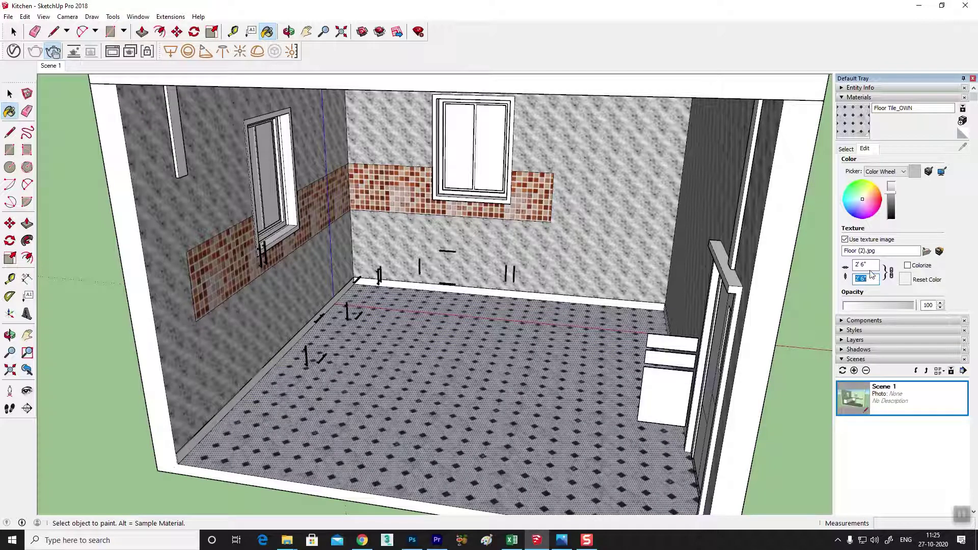
key("Return")
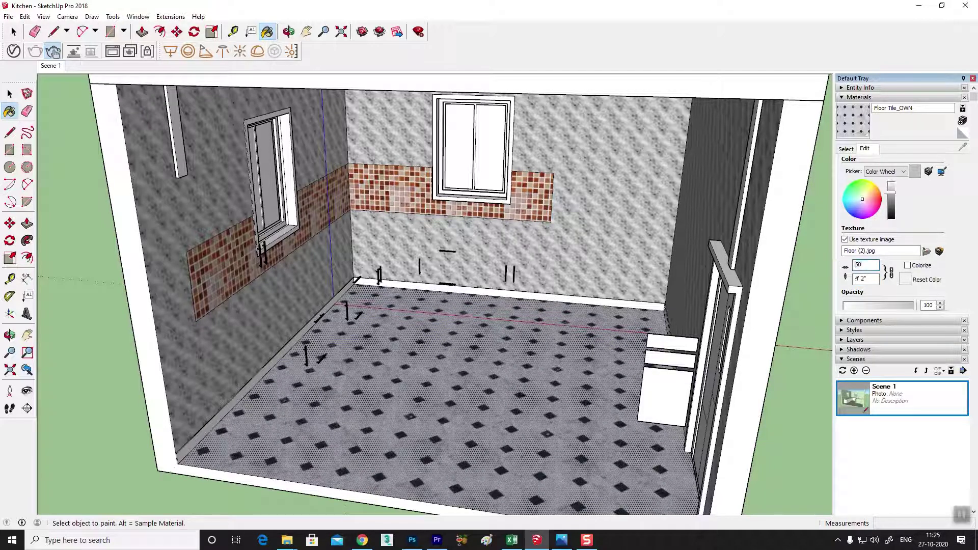
- Set the floor tile texture width to 60 inches, making it 5' x 5'
scroll(482, 470, "up", 3)
middle_click_drag(428, 424, 328, 448)
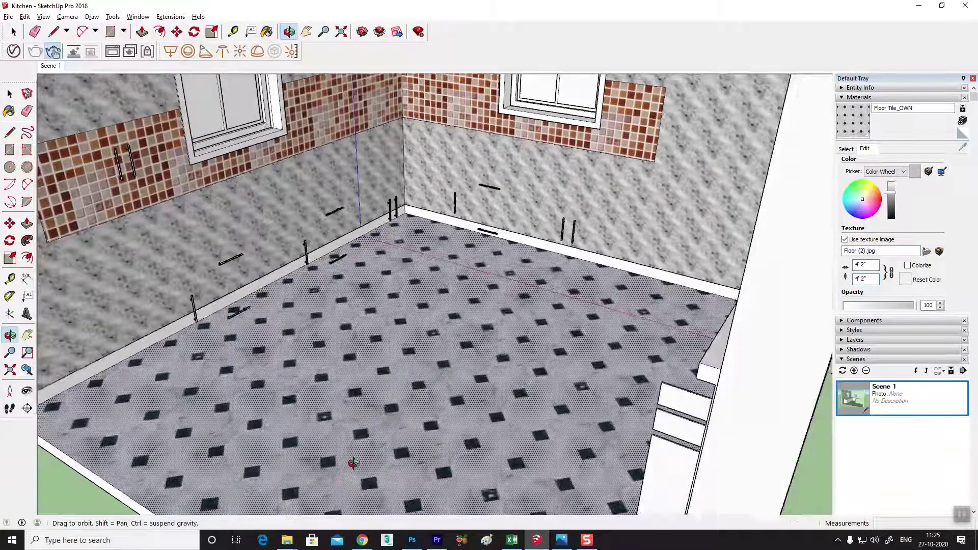
scroll(312, 412, "up", 5)
scroll(312, 412, "down", 2)
scroll(321, 410, "down", 2)
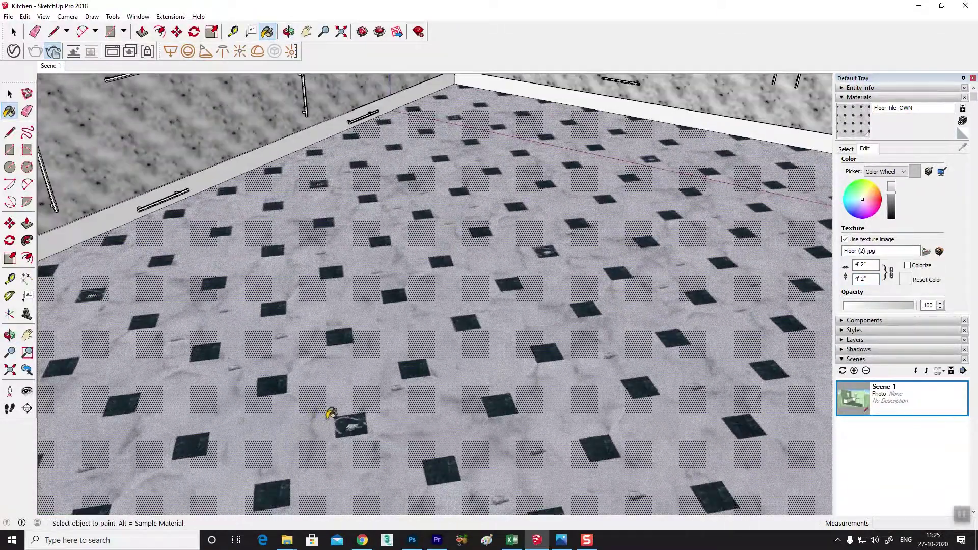
scroll(327, 411, "down", 3)
scroll(339, 412, "down", 2)
scroll(341, 413, "down", 4)
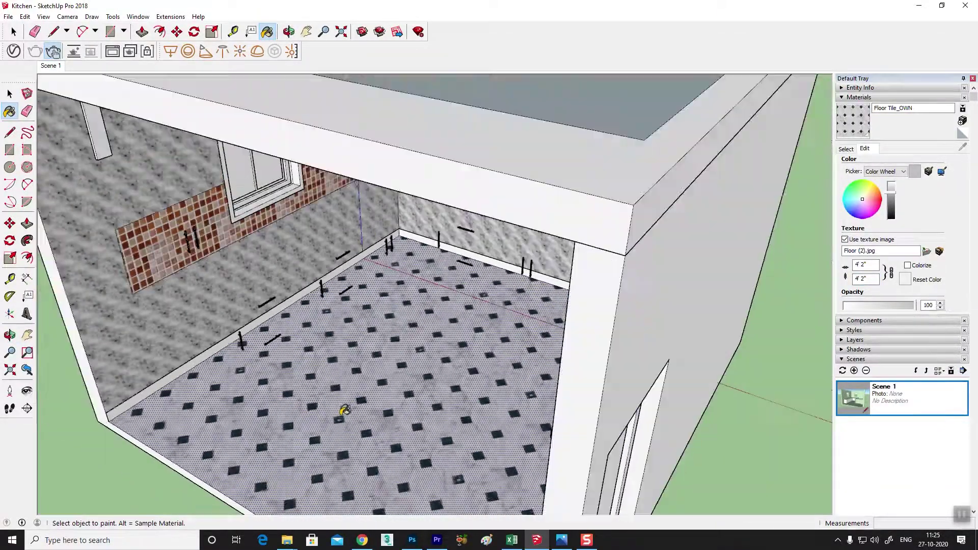
left_click(872, 266)
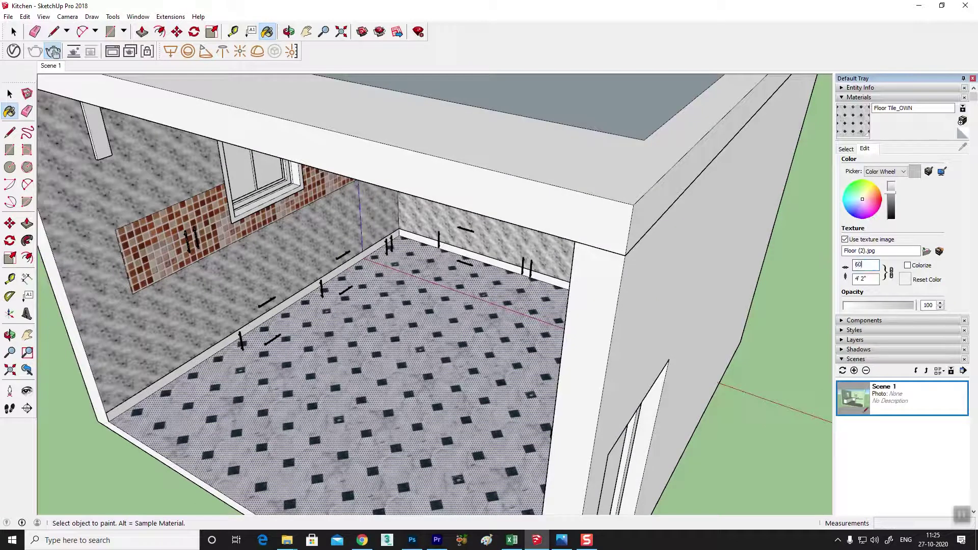
key("Return")
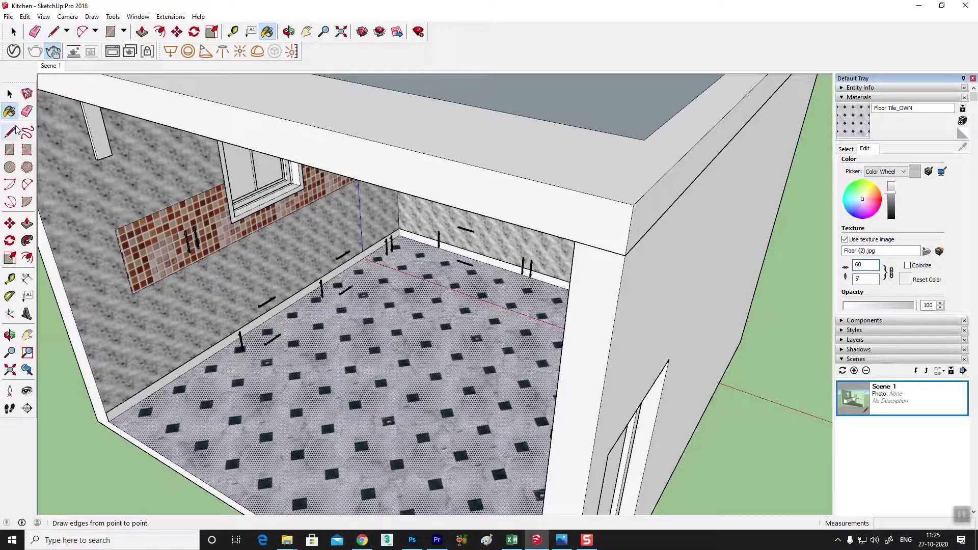
- Orbit out to view the whole room with the larger floor tiles
left_click(9, 94)
scroll(366, 478, "down", 5)
mouse_move(504, 322)
middle_mouse_down()
mouse_move(505, 242)
mouse_move(514, 298)
middle_mouse_up()
scroll(507, 275, "up", 3)
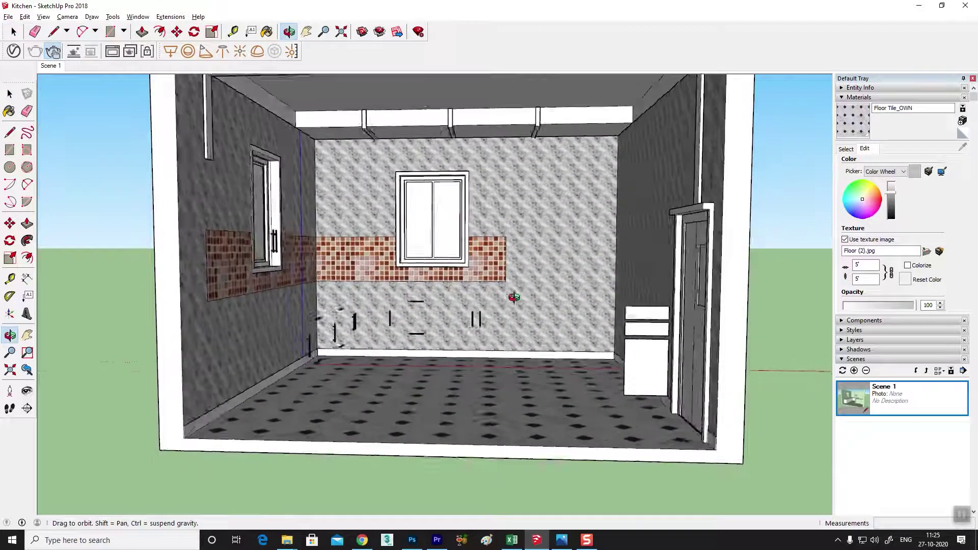
left_click(563, 538)
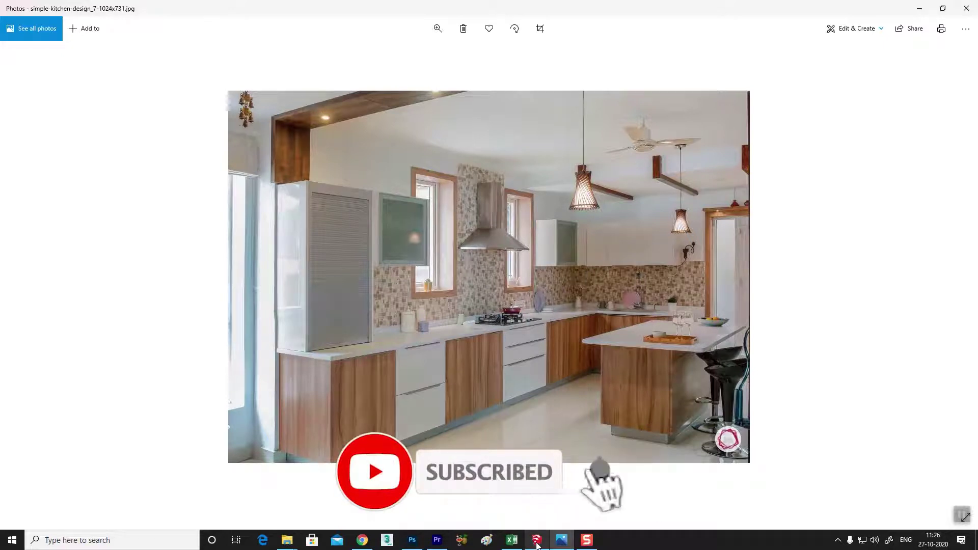
left_click(536, 540)
mouse_move(657, 356)
middle_mouse_down()
mouse_move(701, 355)
mouse_move(637, 256)
mouse_move(611, 296)
mouse_move(457, 247)
mouse_move(513, 227)
middle_mouse_up()
scroll(637, 257, "up", 2)
key("space")
scroll(599, 310, "up", 3)
scroll(512, 240, "up", 2)
scroll(512, 239, "down", 2)
scroll(512, 227, "down", 1)
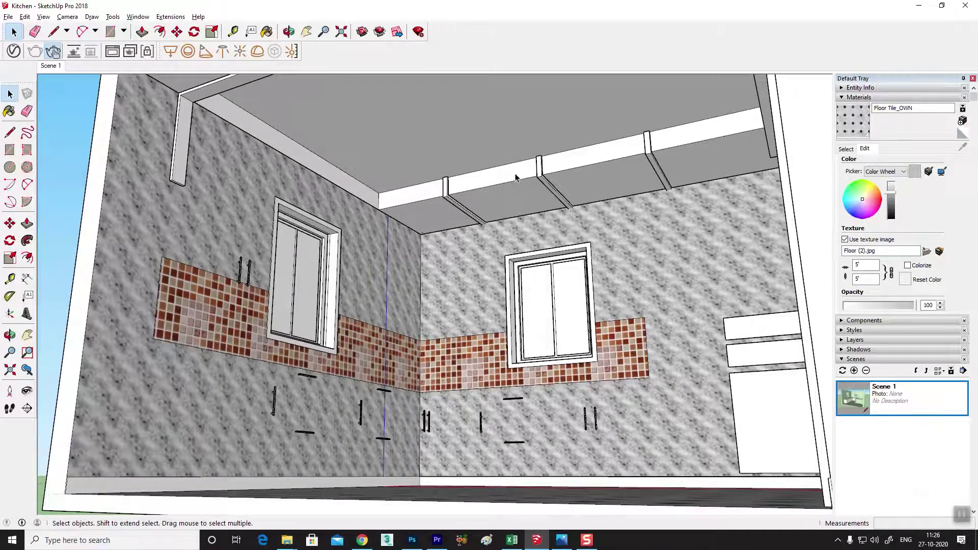
- Select the entire model and open the V-Ray material editor
middle_click_drag(552, 214, 484, 261)
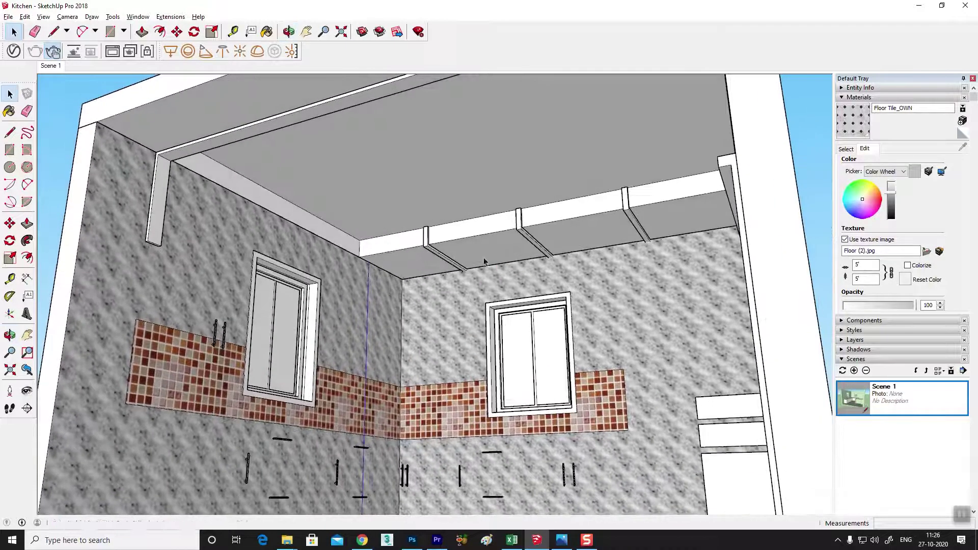
key("ctrl+a")
mouse_move(454, 145)
middle_mouse_down()
mouse_move(463, 212)
mouse_move(470, 196)
mouse_move(472, 208)
middle_mouse_up()
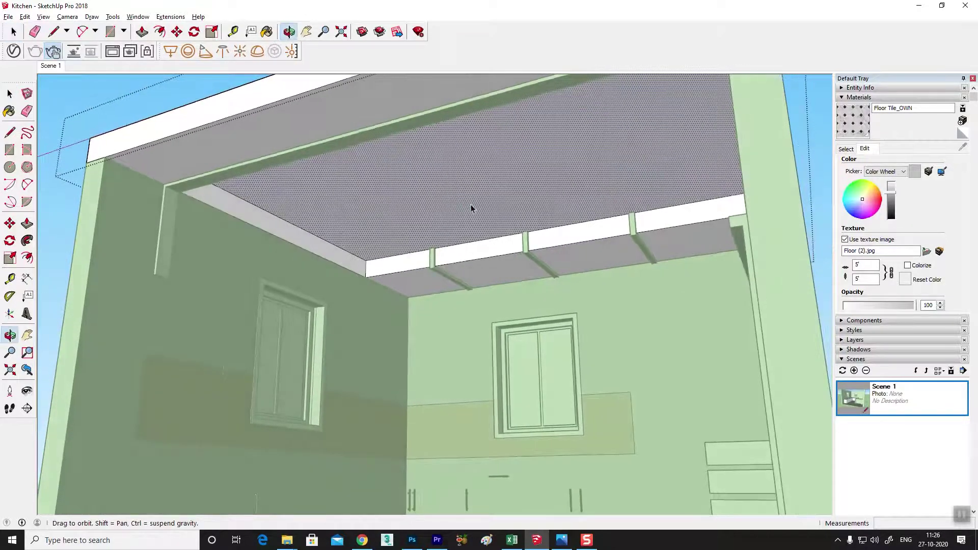
left_click(13, 51)
scroll(393, 204, "down", 2)
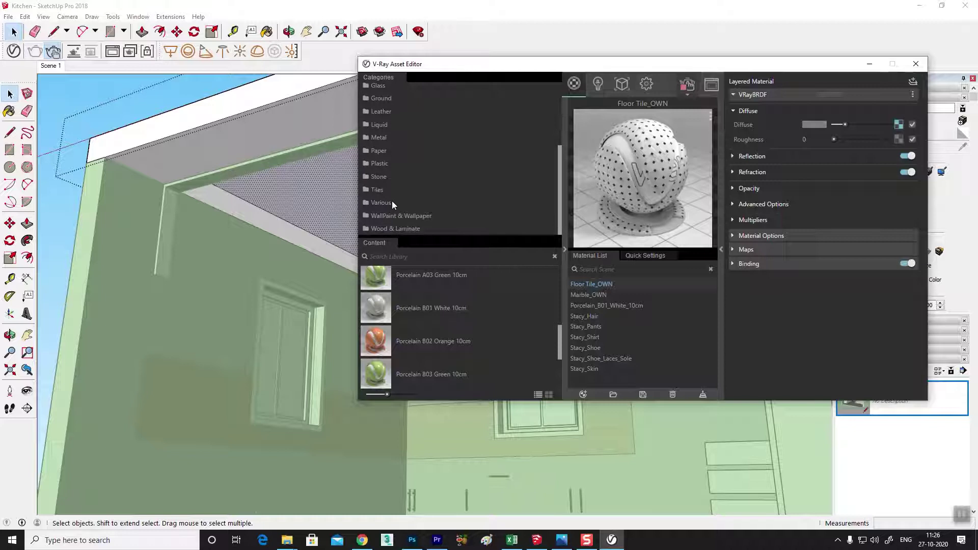
left_click(365, 203)
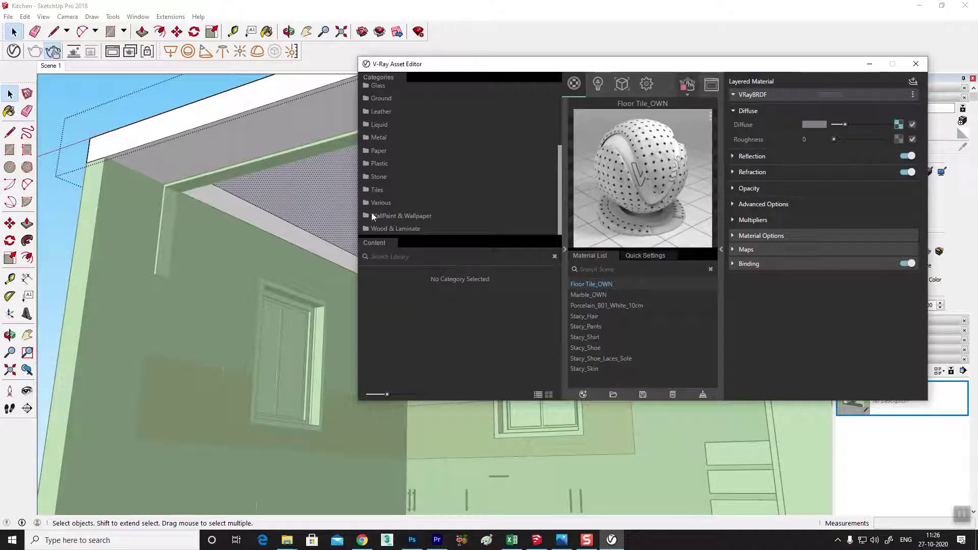
- Add WallPaint_FineGrain_01_White_1m from WallPaint & Wallpaper and lighten its diffuse to near-white
left_click(401, 217)
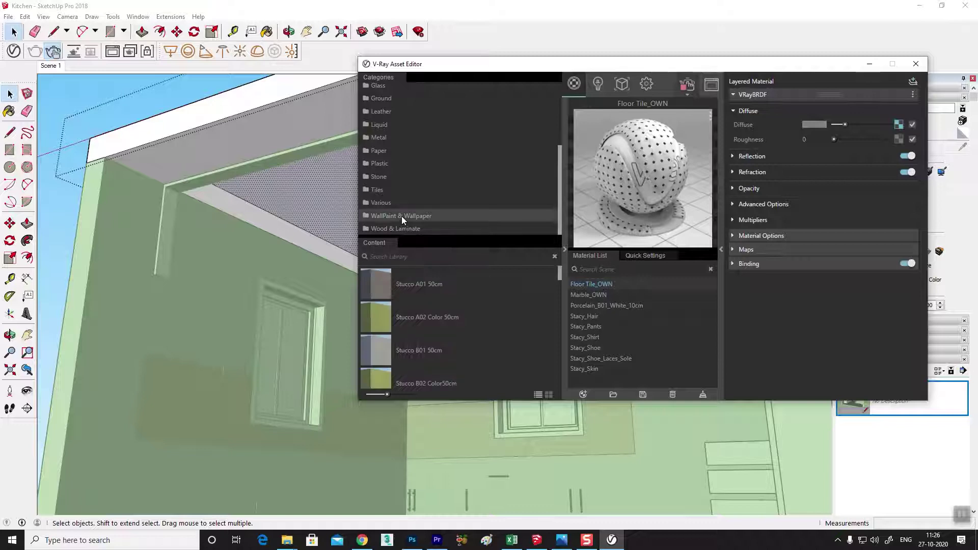
scroll(461, 325, "down", 2)
scroll(462, 325, "down", 2)
scroll(461, 325, "down", 2)
scroll(461, 325, "down", 2)
scroll(461, 322, "down", 2)
scroll(460, 322, "down", 2)
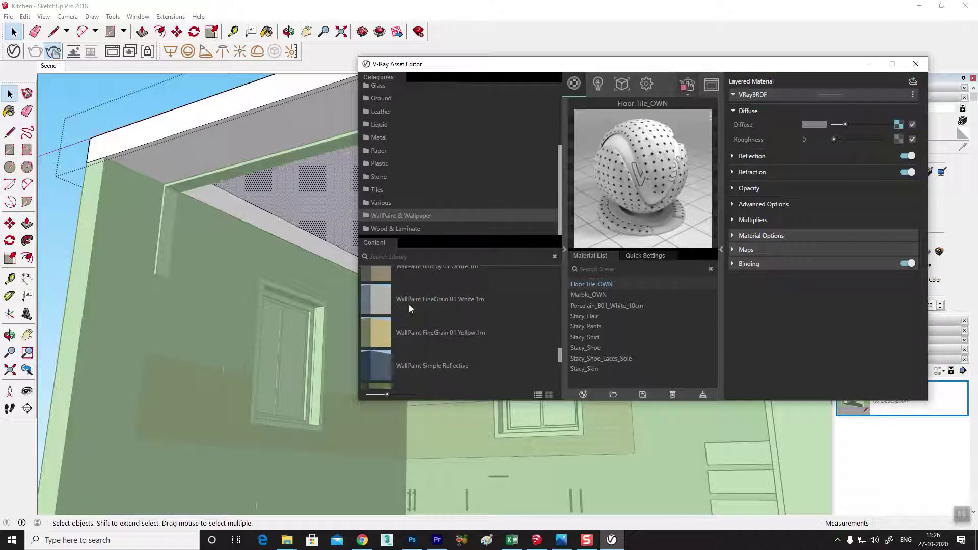
left_click_drag(381, 298, 601, 305)
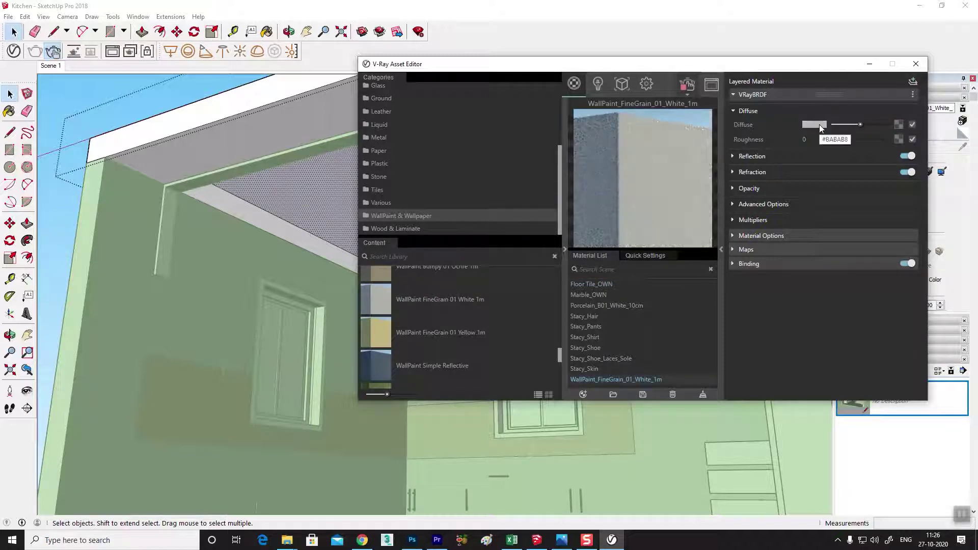
left_click(816, 124)
left_click_drag(330, 228, 331, 207)
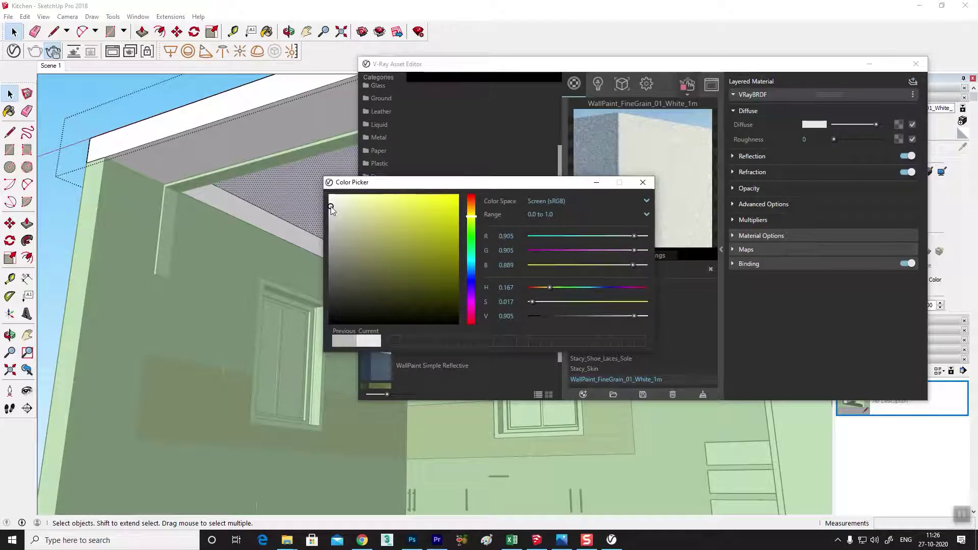
left_click(643, 182)
- With the Paint Bucket active, orbit toward the ceiling edge and close the V-Ray editor
key("b")
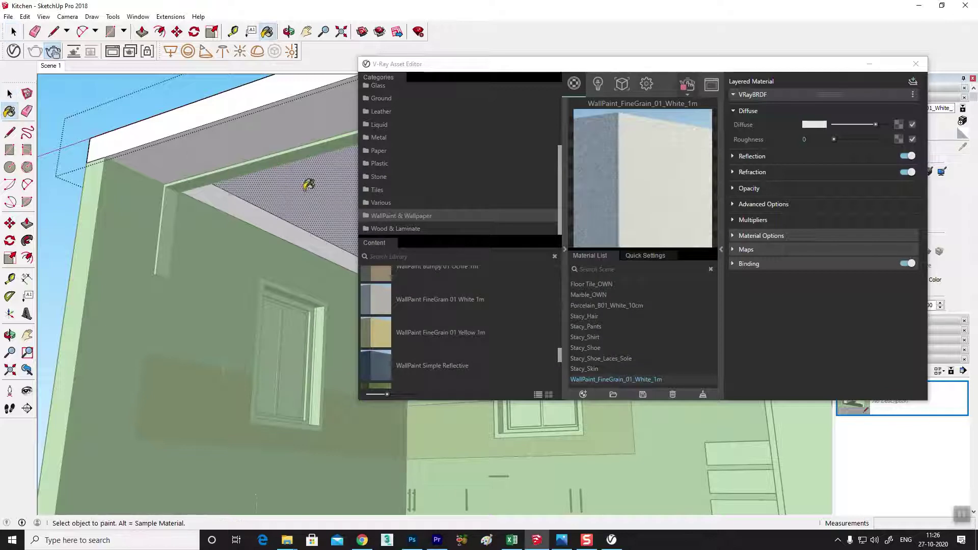
middle_click_drag(225, 284, 216, 280)
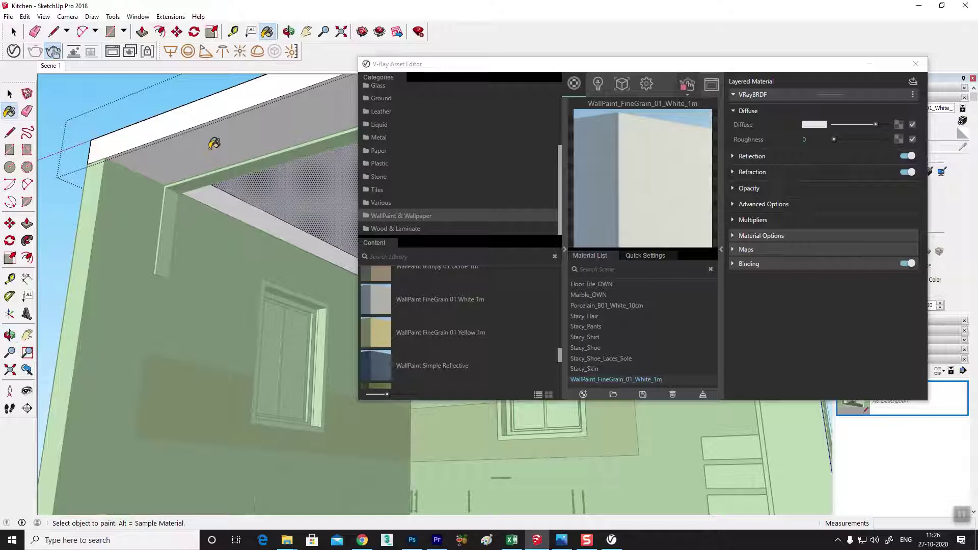
mouse_move(214, 143)
middle_mouse_down()
mouse_move(164, 312)
mouse_move(355, 366)
mouse_move(327, 365)
middle_mouse_up()
middle_click_drag(257, 292, 252, 297)
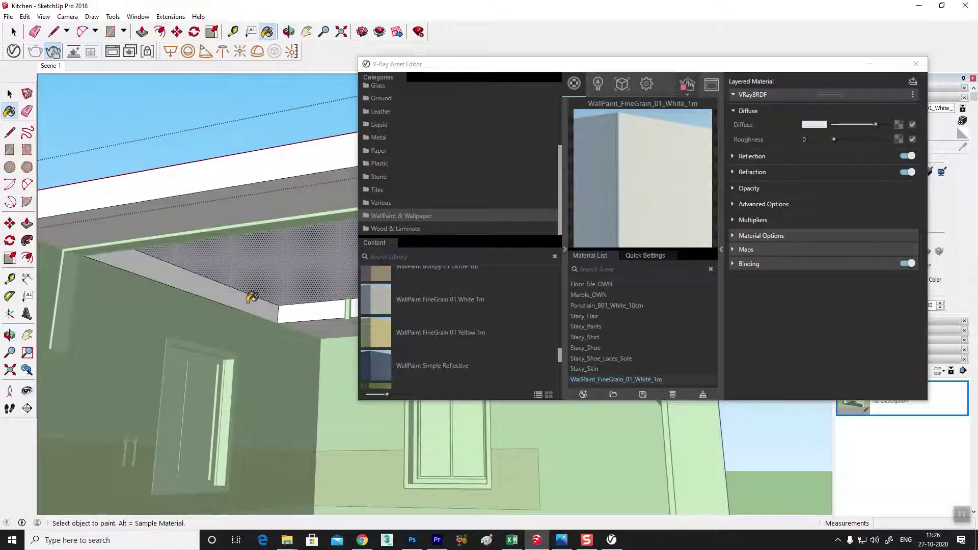
left_click(916, 64)
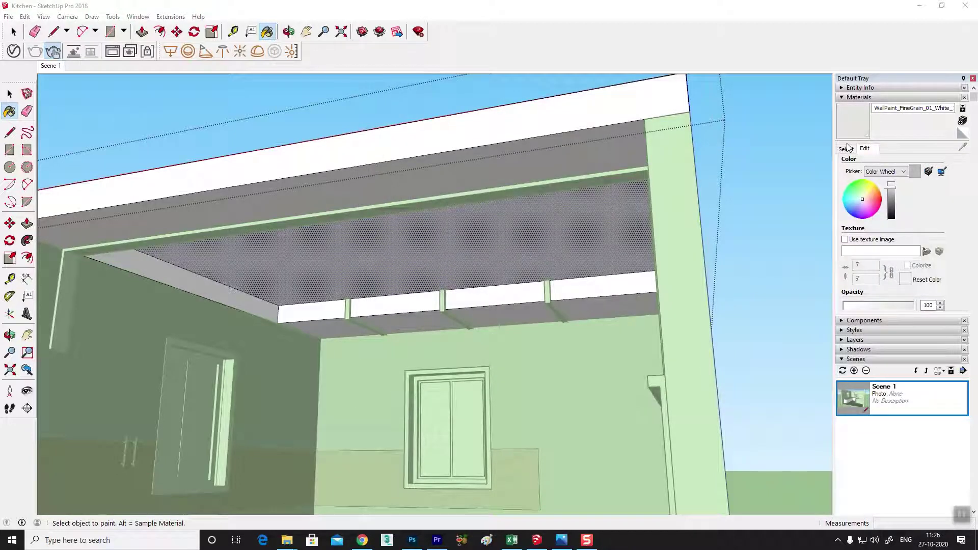
- Pick the pale yellow Color E01 from the Colors collection for the ceiling strip
left_click(847, 148)
left_click(952, 163)
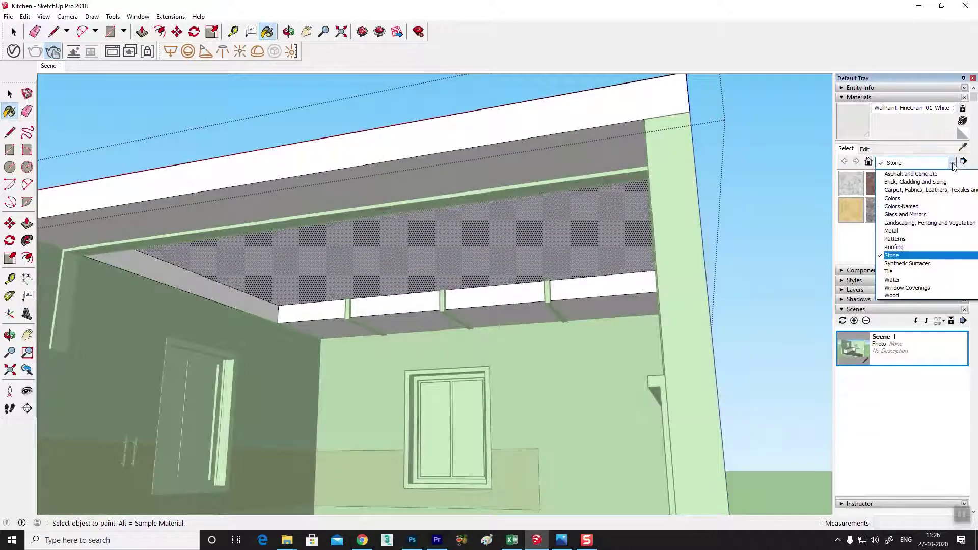
left_click(904, 199)
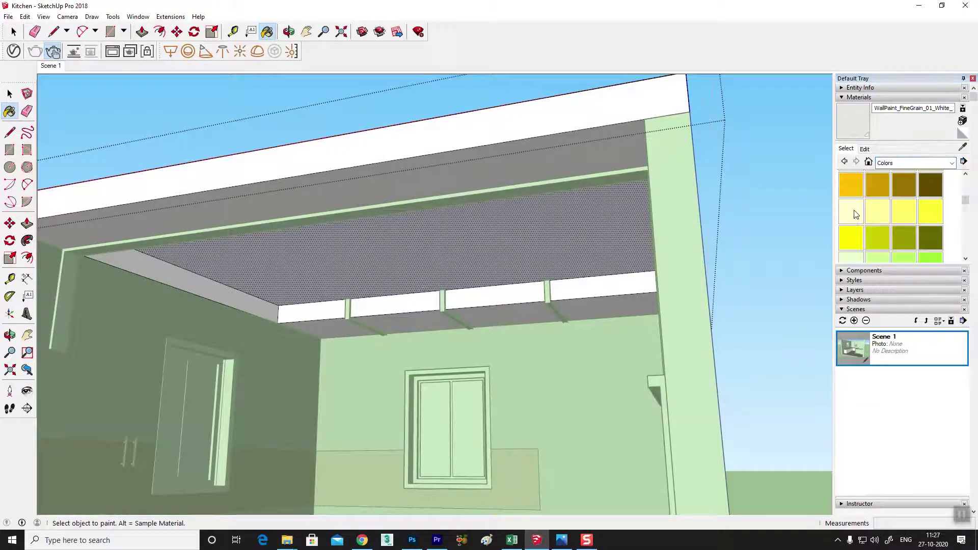
left_click(848, 219)
mouse_move(185, 284)
middle_mouse_down()
mouse_move(415, 305)
mouse_move(618, 297)
mouse_move(585, 323)
mouse_move(328, 301)
mouse_move(488, 289)
mouse_move(300, 213)
middle_mouse_up()
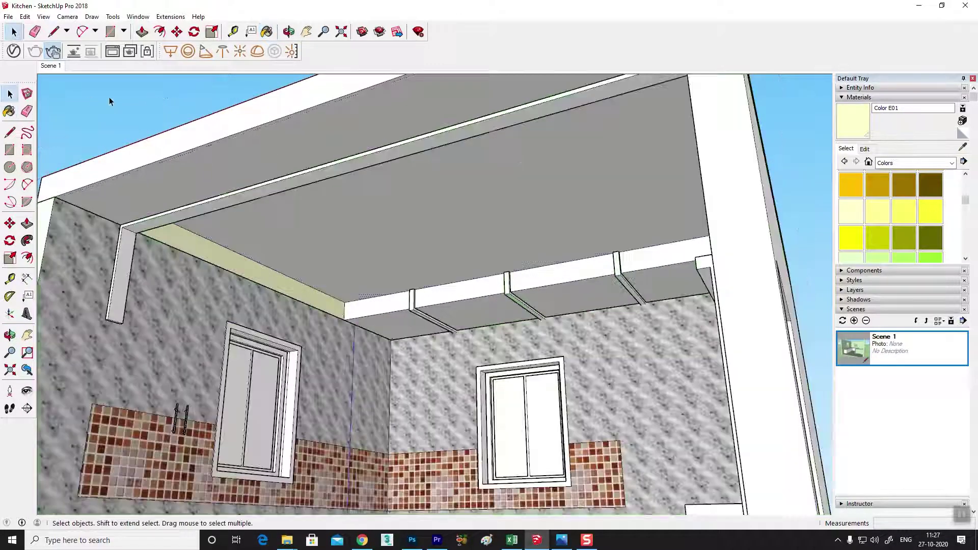
mouse_move(367, 239)
middle_mouse_down()
mouse_move(428, 255)
mouse_move(422, 298)
mouse_move(445, 288)
mouse_move(469, 323)
mouse_move(454, 262)
middle_mouse_up()
- Select the ceiling face and sample its fine-grain white paint
key("space")
left_click(448, 305)
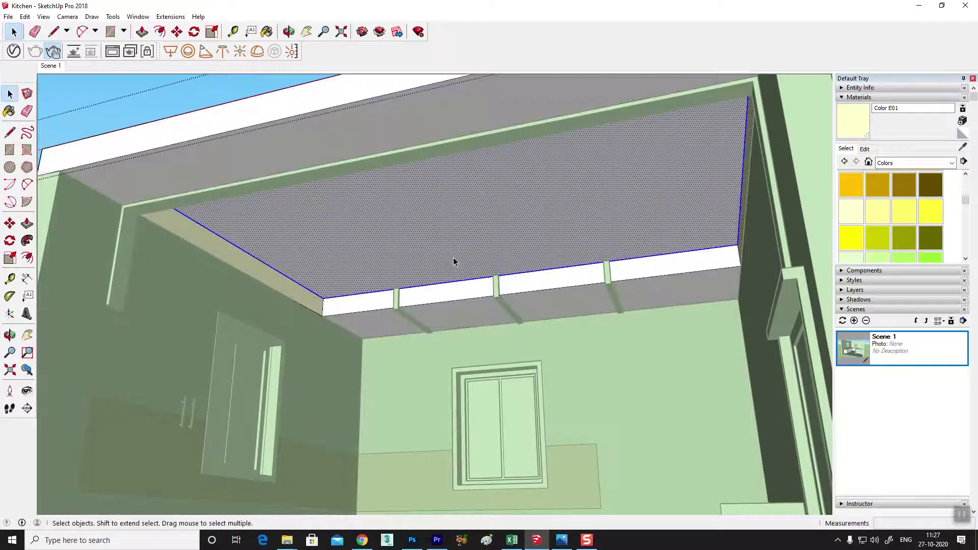
left_click(448, 302)
middle_click_drag(470, 308, 464, 284)
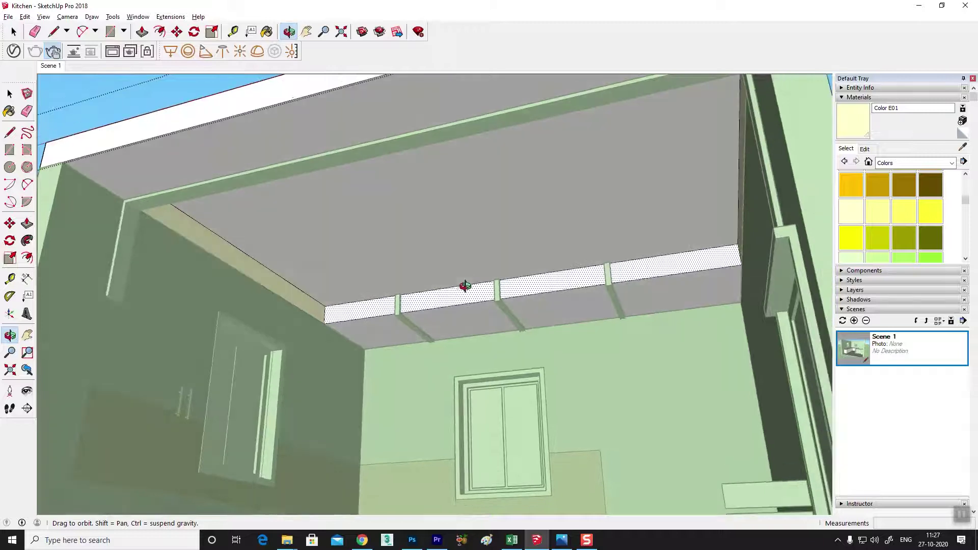
left_click(10, 94)
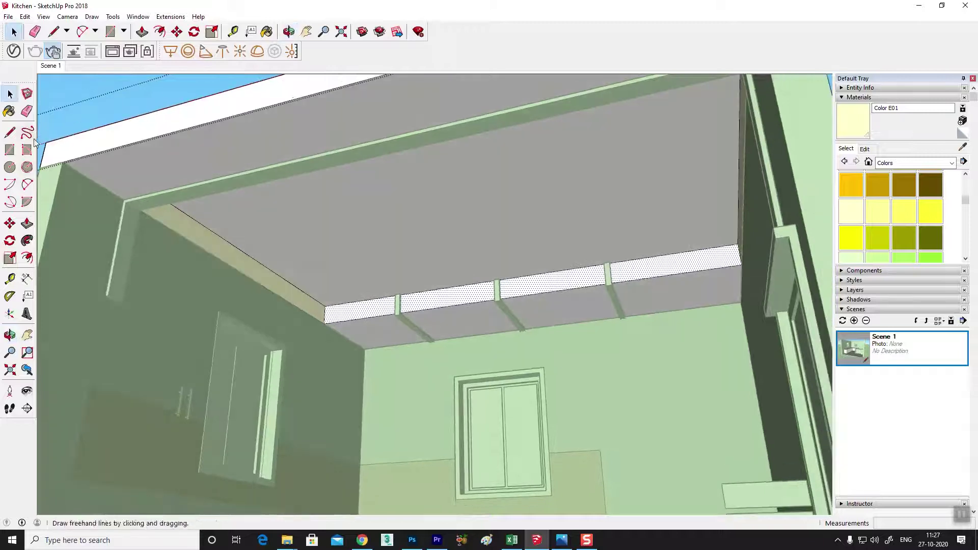
left_click(963, 146)
left_click(541, 189)
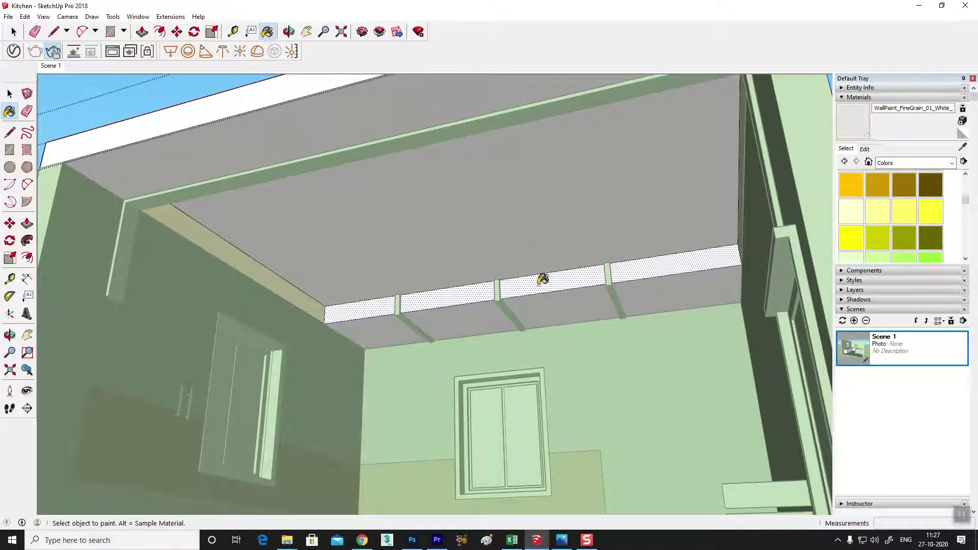
- Select the lower soffit faces, top strip and ceiling face from below
mouse_move(563, 305)
middle_mouse_down()
mouse_move(601, 278)
mouse_move(644, 284)
middle_mouse_up()
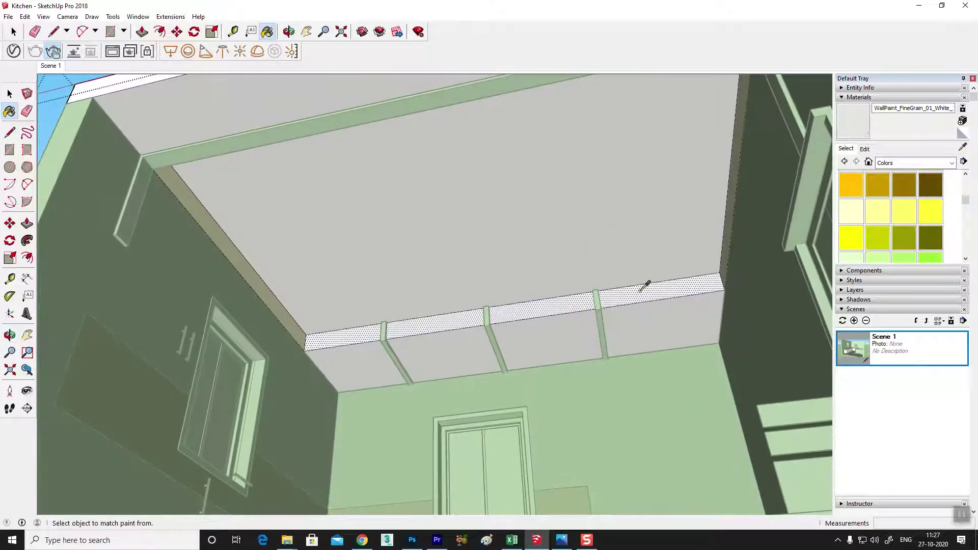
left_click(10, 94)
left_click(448, 346)
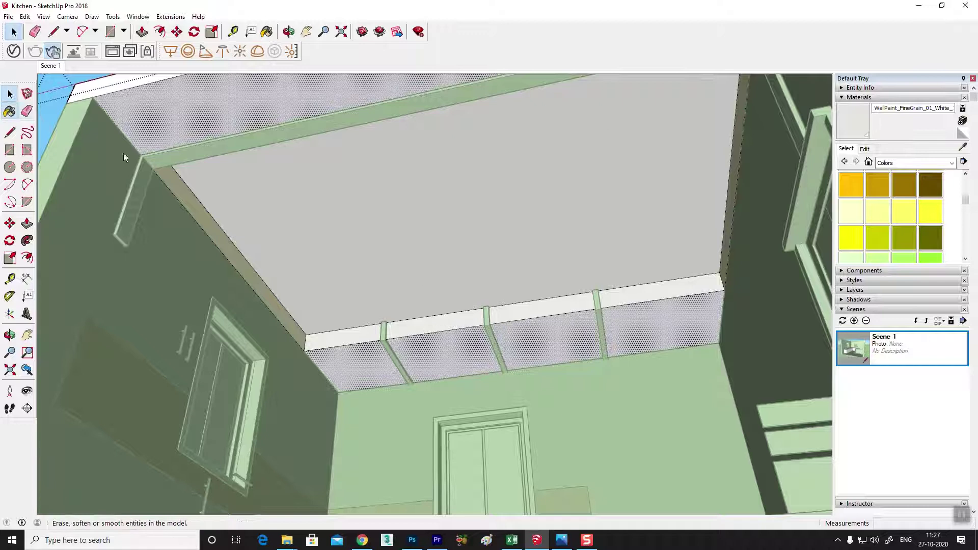
left_click(9, 111)
mouse_move(563, 322)
middle_mouse_down()
mouse_move(622, 356)
mouse_move(567, 289)
middle_mouse_up()
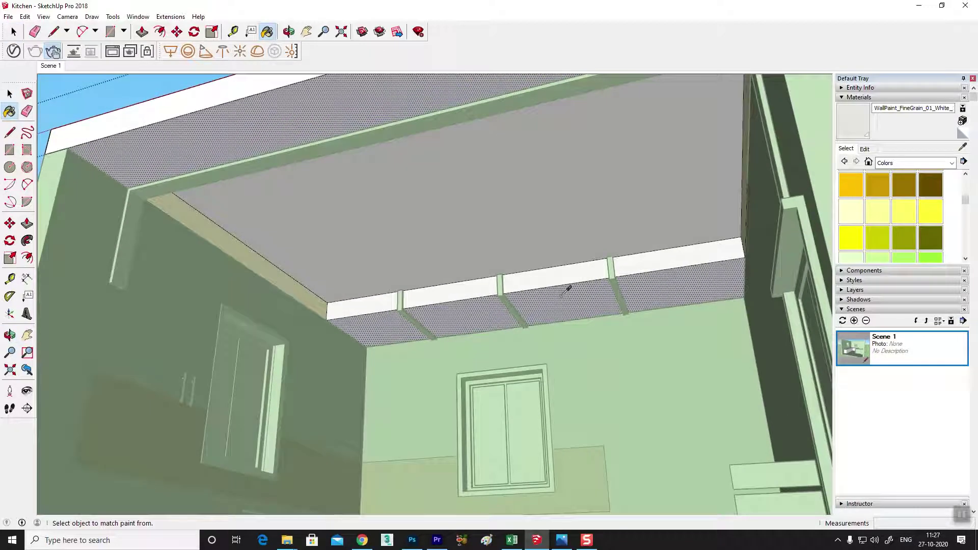
mouse_move(638, 270)
middle_mouse_down()
mouse_move(601, 288)
mouse_move(476, 258)
middle_mouse_up()
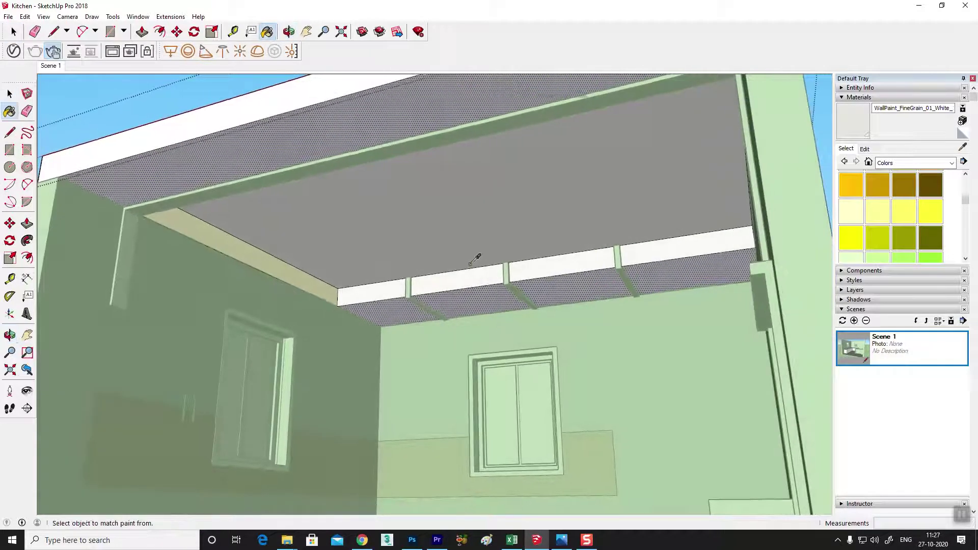
left_click(11, 95)
left_click(289, 227)
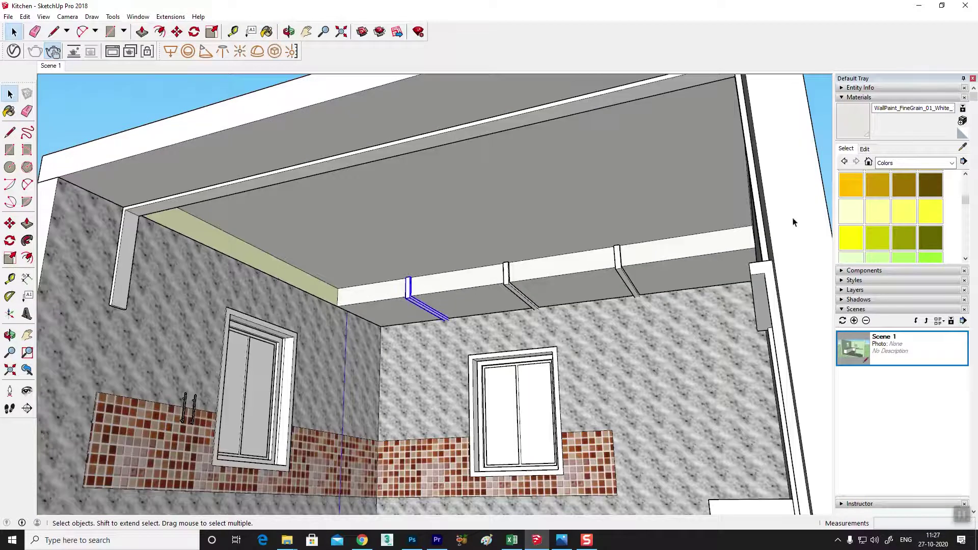
- Paint a beam bracket with Wood Floor Dark from the Wood collection, then undo it
left_click(911, 164)
left_click(899, 294)
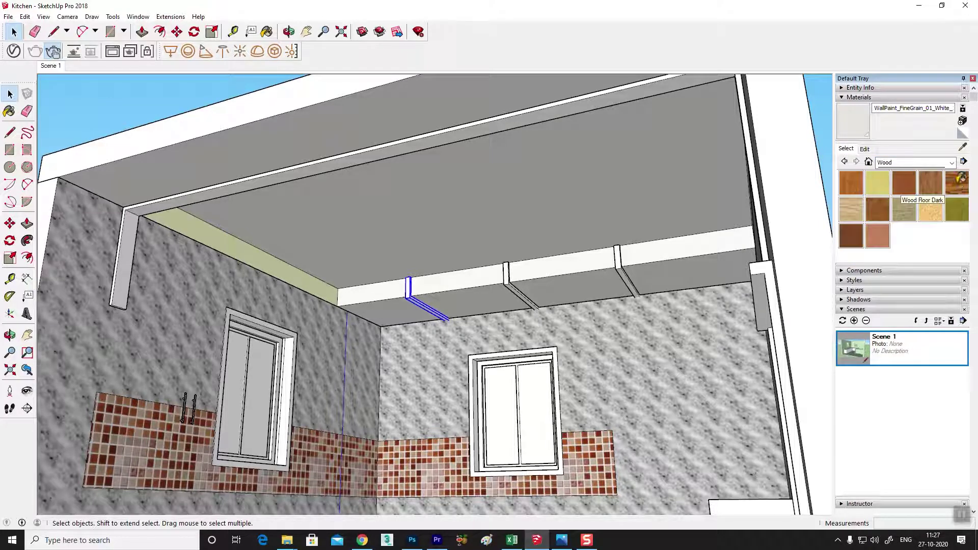
left_click(957, 183)
left_click(621, 254)
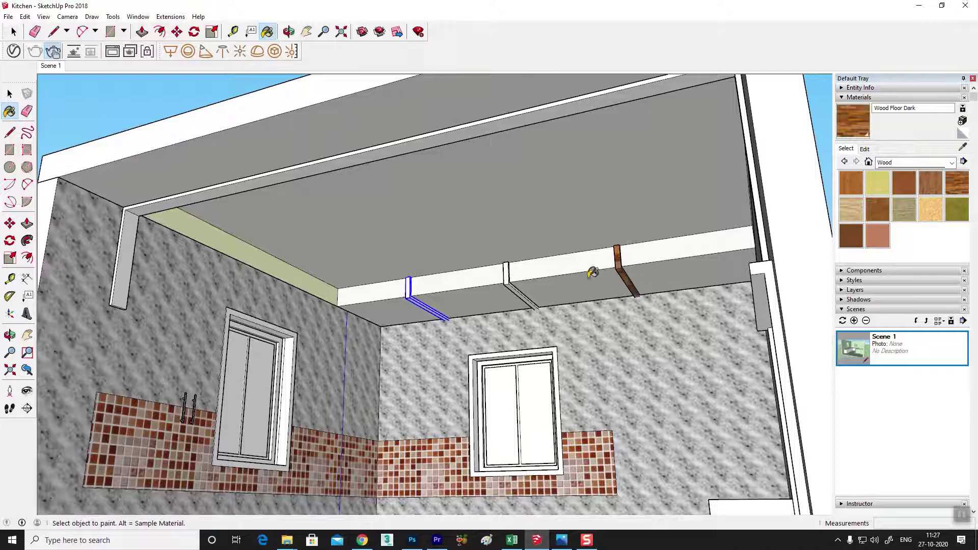
scroll(628, 273, "up", 2)
scroll(626, 273, "up", 1)
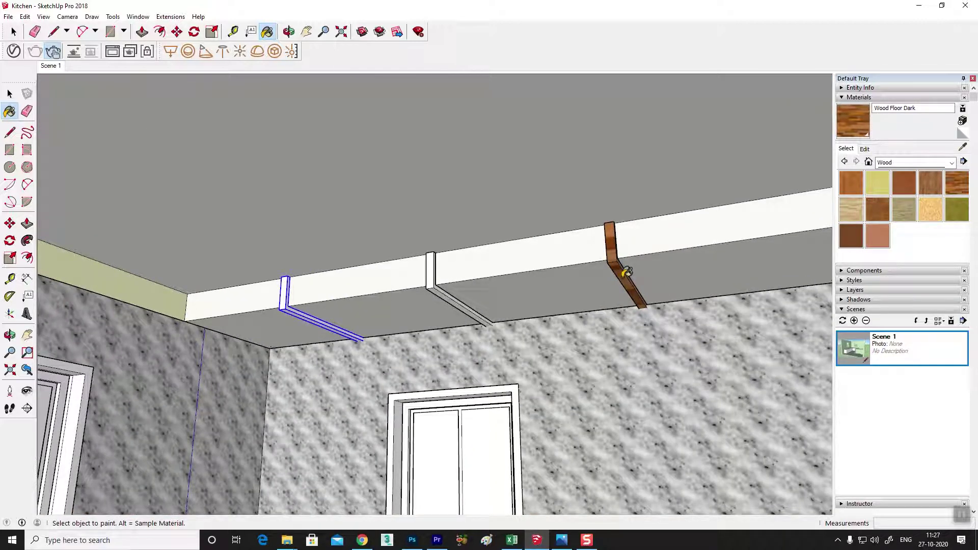
key("ctrl+z")
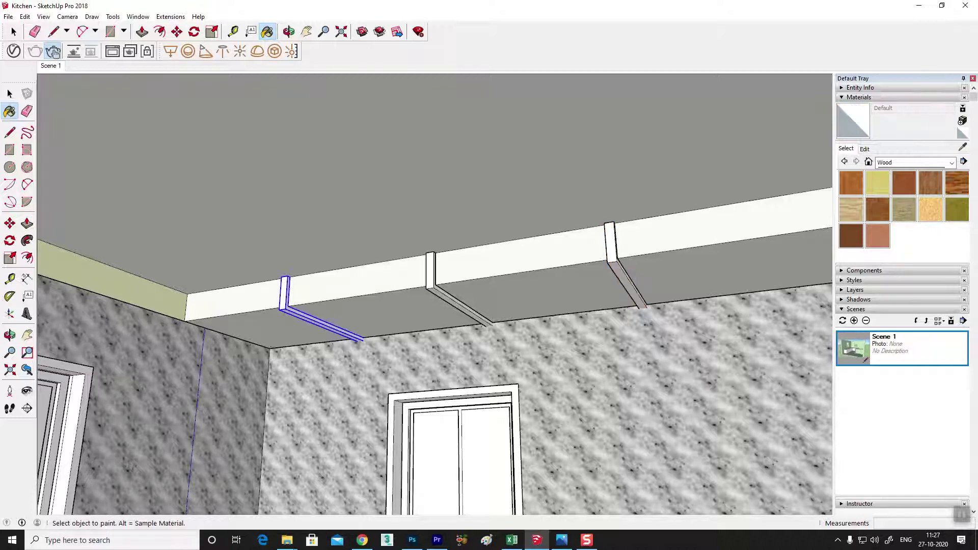
left_click(13, 51)
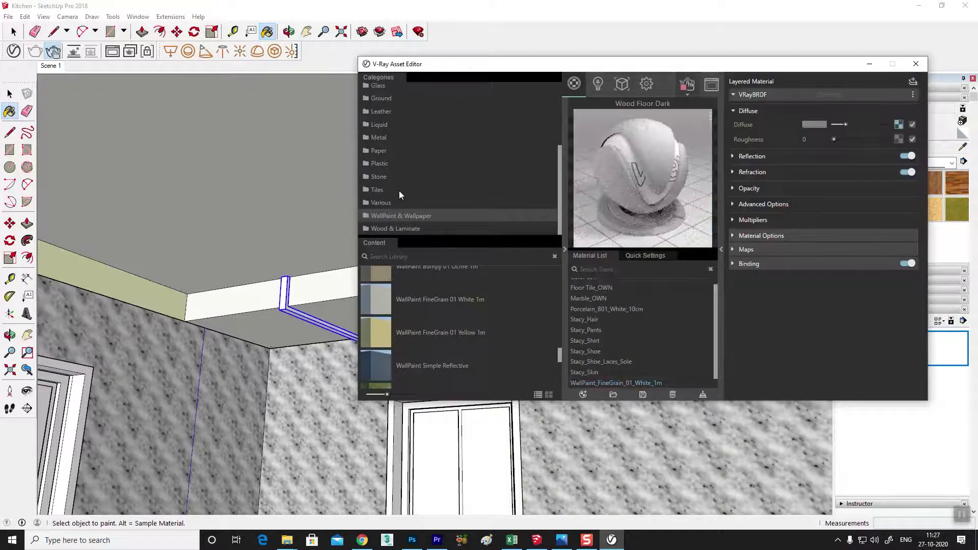
- Open the V-Ray Wood & Laminate category and scroll to the Flooring Laminate materials
left_click(391, 227)
scroll(420, 319, "down", 2)
scroll(421, 323, "down", 2)
scroll(422, 323, "down", 2)
scroll(424, 335, "down", 2)
scroll(425, 341, "down", 2)
scroll(426, 345, "down", 2)
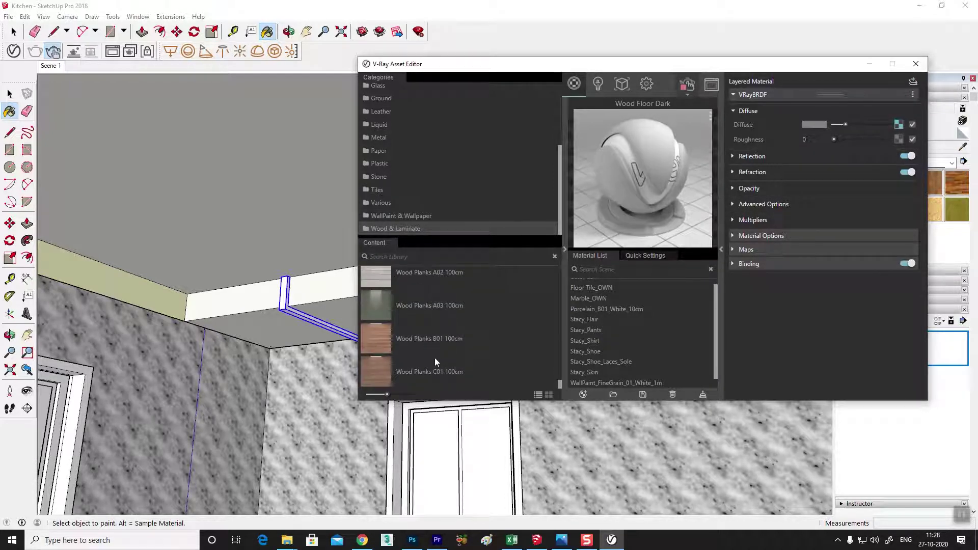
scroll(431, 364, "up", 3)
scroll(430, 364, "up", 3)
scroll(438, 357, "up", 3)
scroll(439, 360, "up", 2)
scroll(439, 361, "up", 2)
scroll(440, 361, "up", 2)
scroll(439, 360, "up", 2)
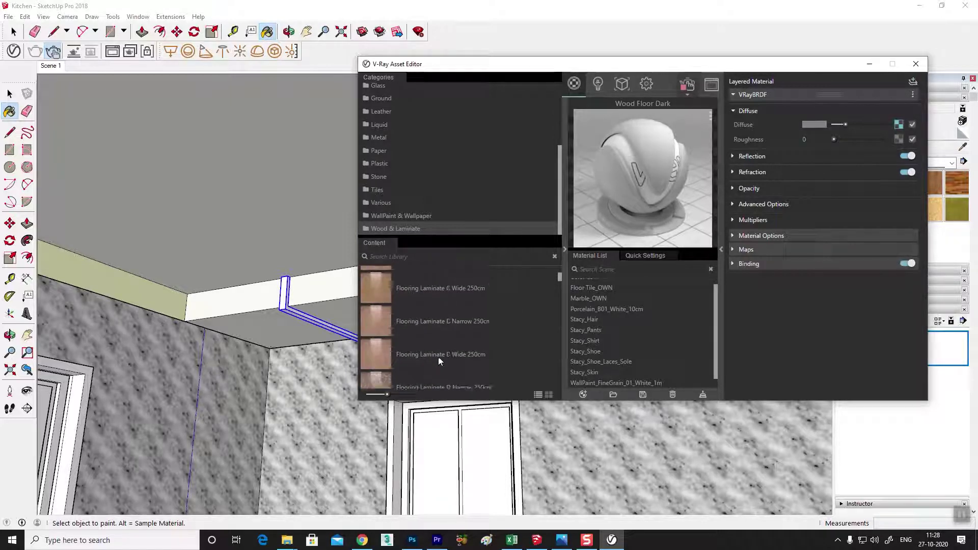
scroll(430, 356, "up", 1)
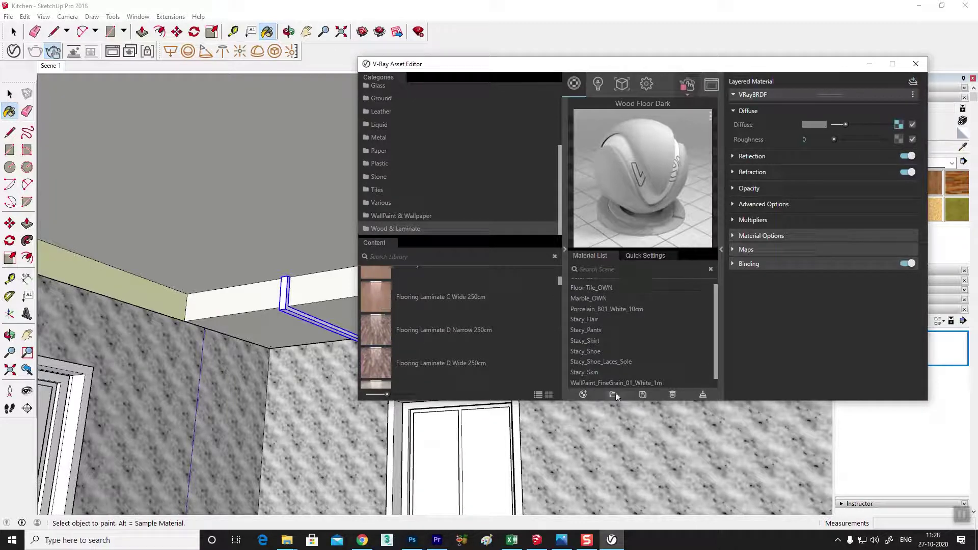
- Create a Generic V-Ray material named 'wOOD_own' and set its diffuse to a Bitmap texture
left_click(583, 395)
left_click(600, 212)
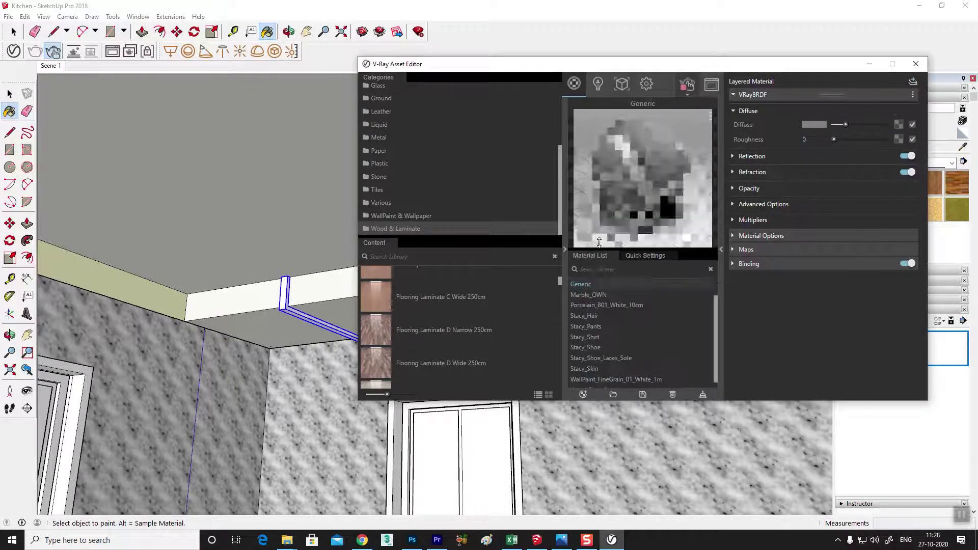
right_click(593, 285)
left_click(606, 335)
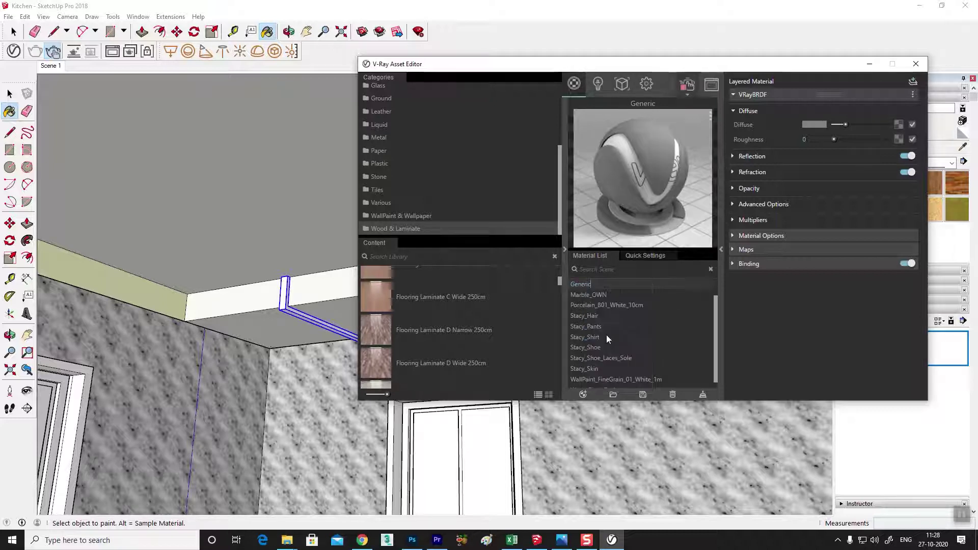
type("Ew")
type("OOD")
type("o")
type("wn")
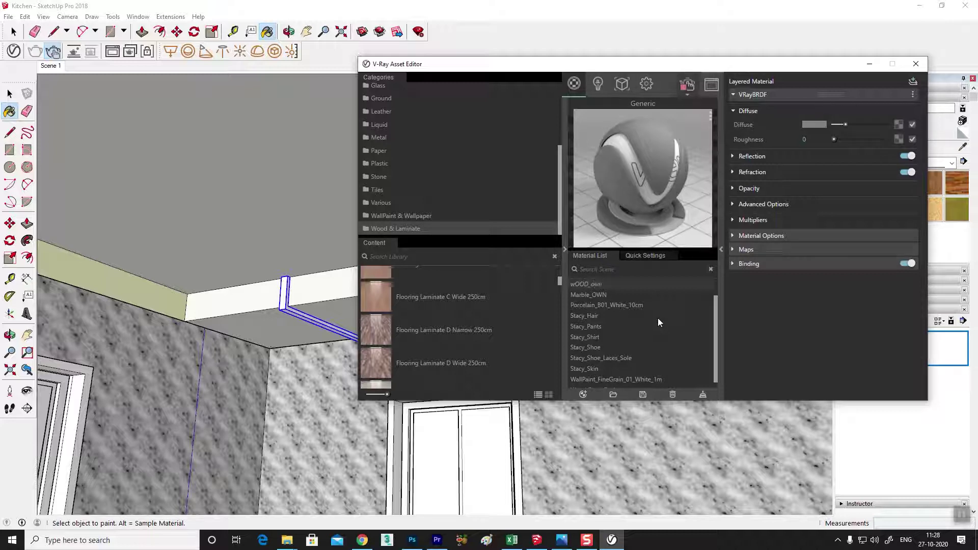
key("Return")
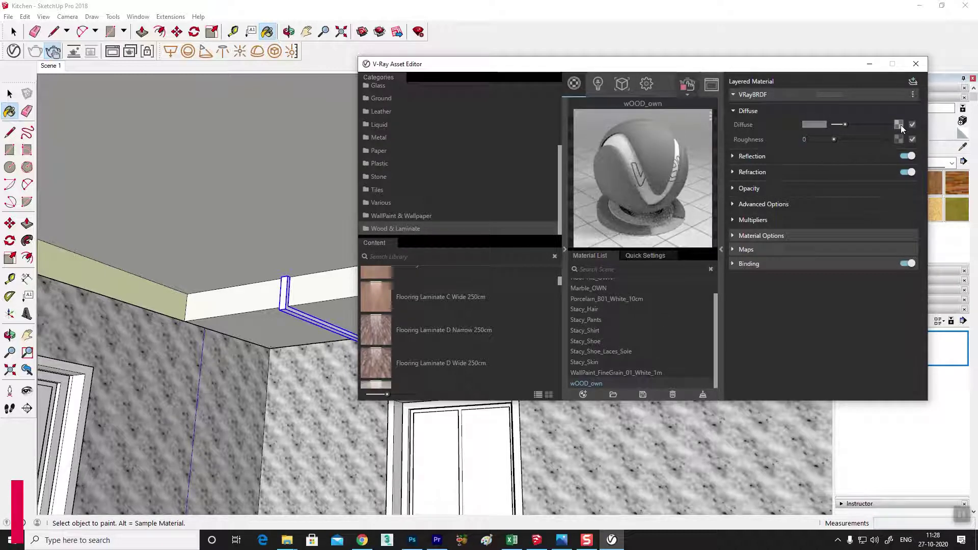
left_click(900, 125)
left_click(597, 100)
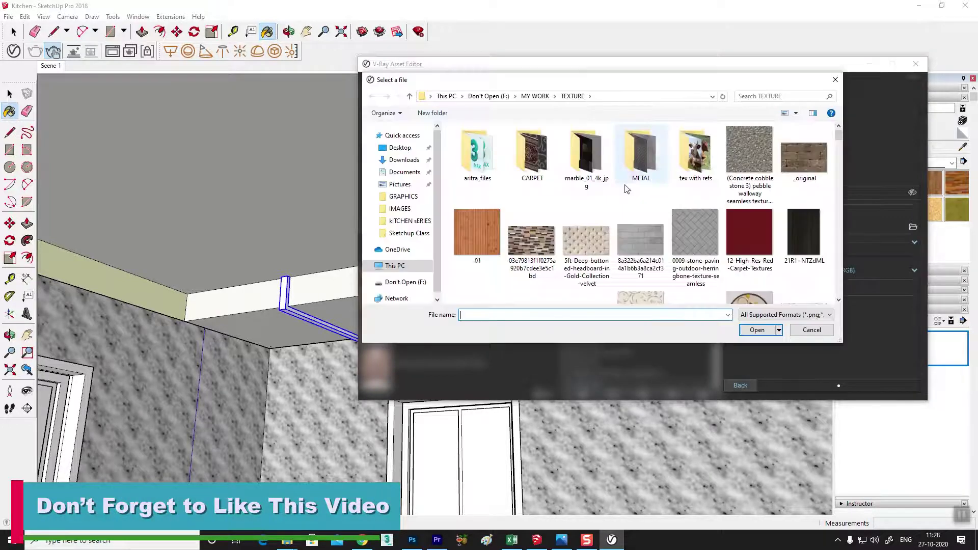
- Load the seamless-wood-texture image from the TEXTURE folder as wOOD_own's diffuse bitmap
scroll(598, 249, "down", 2)
scroll(598, 249, "down", 1)
scroll(598, 250, "down", 2)
scroll(597, 249, "down", 2)
scroll(601, 221, "up", 3)
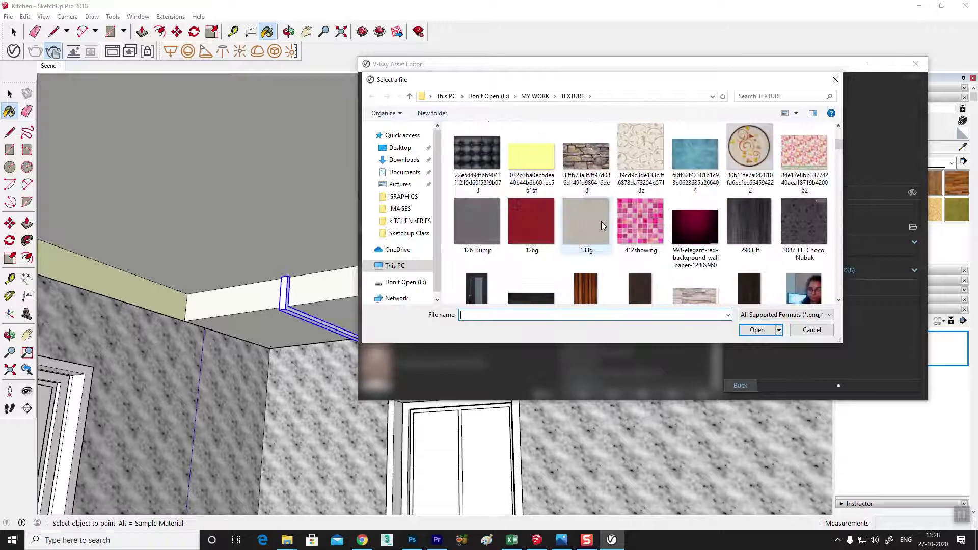
scroll(689, 230, "down", 2)
scroll(690, 233, "down", 2)
scroll(690, 233, "down", 2)
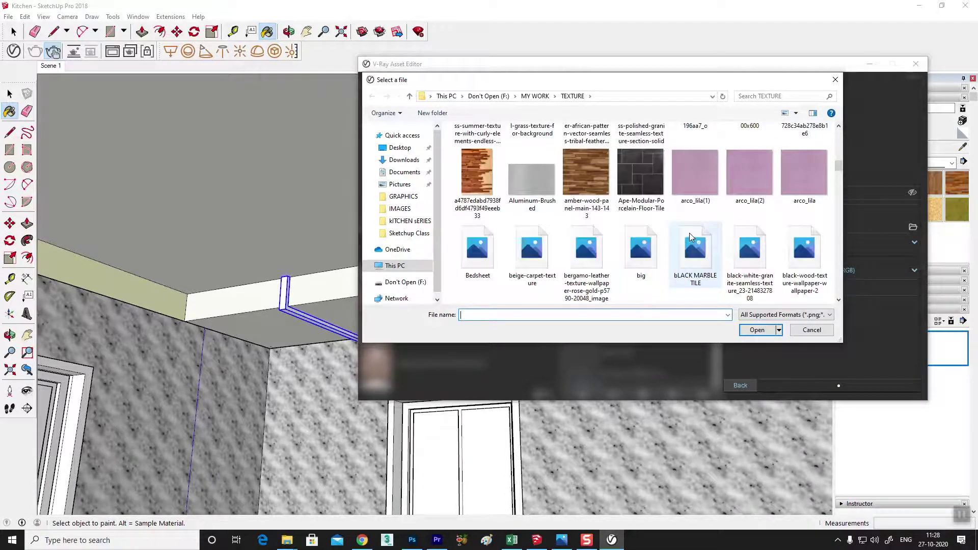
scroll(689, 234, "down", 1)
scroll(690, 233, "down", 1)
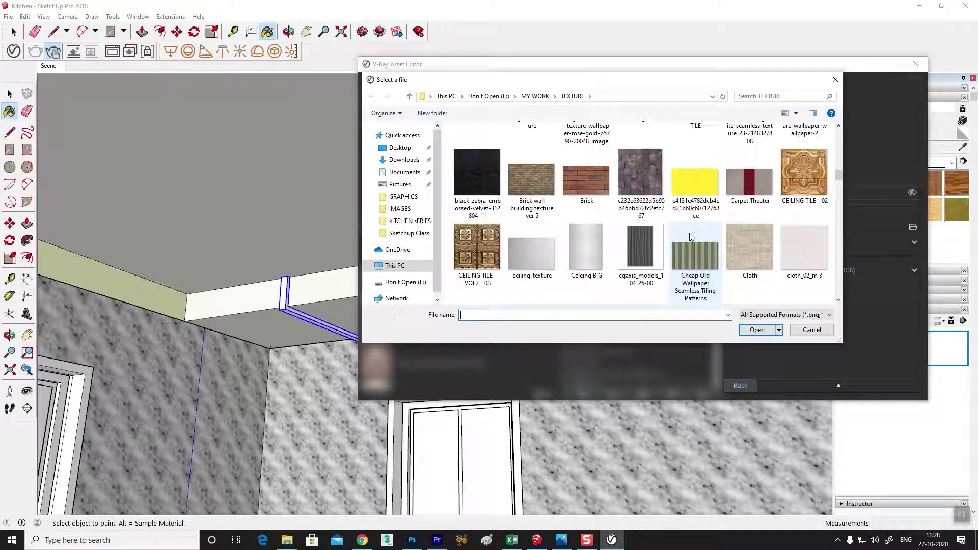
scroll(689, 234, "down", 2)
scroll(691, 240, "down", 2)
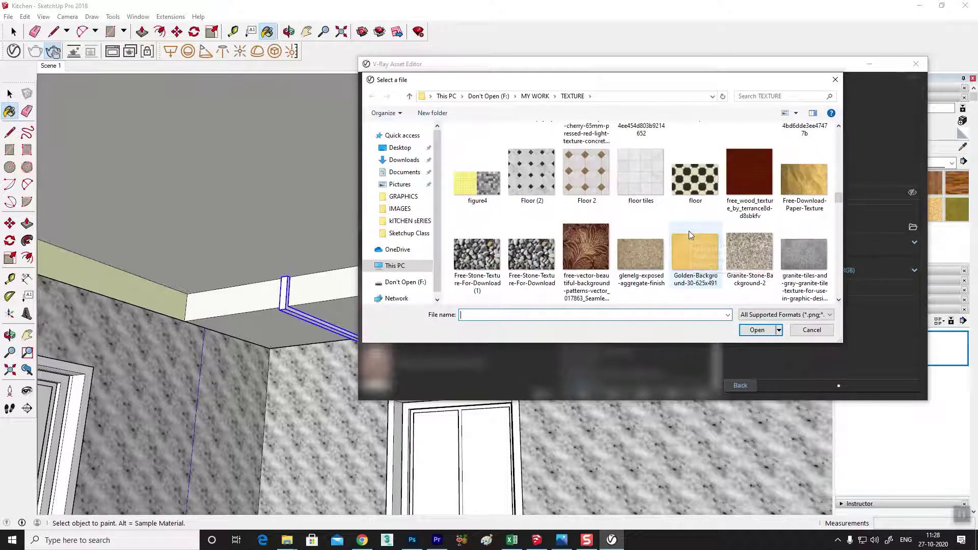
scroll(691, 237, "down", 2)
scroll(691, 236, "down", 1)
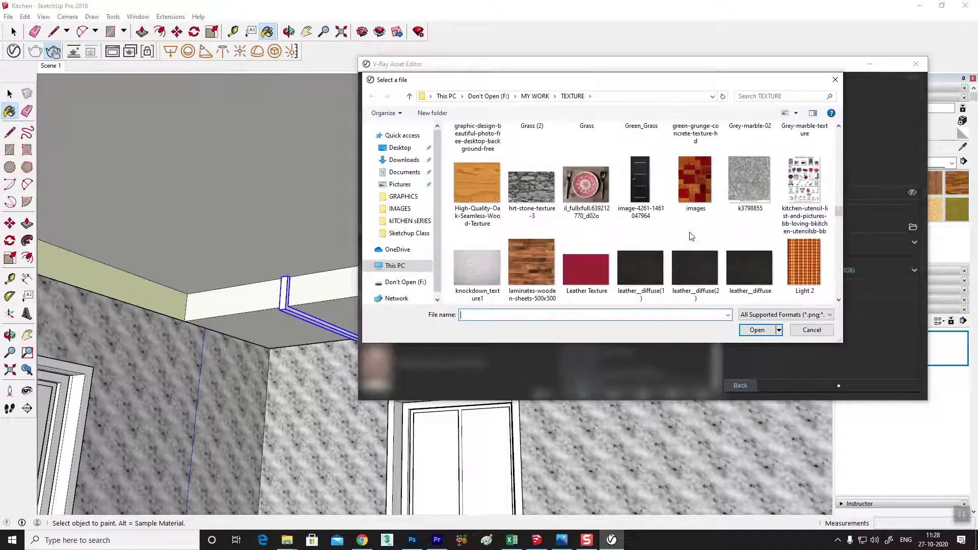
scroll(691, 236, "down", 2)
scroll(690, 231, "up", 1)
scroll(690, 231, "up", 1)
scroll(689, 232, "down", 3)
scroll(690, 232, "down", 1)
scroll(672, 235, "down", 2)
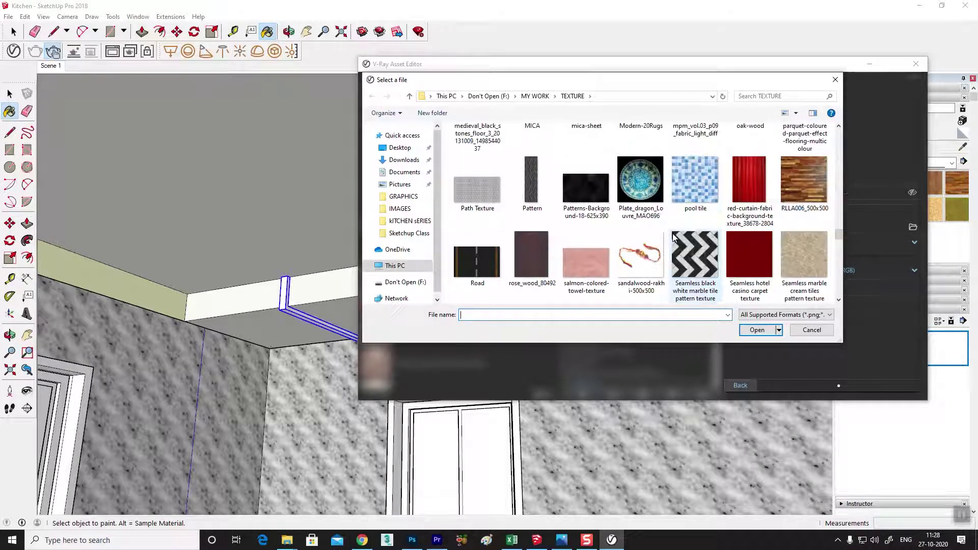
scroll(668, 240, "down", 2)
scroll(664, 243, "down", 2)
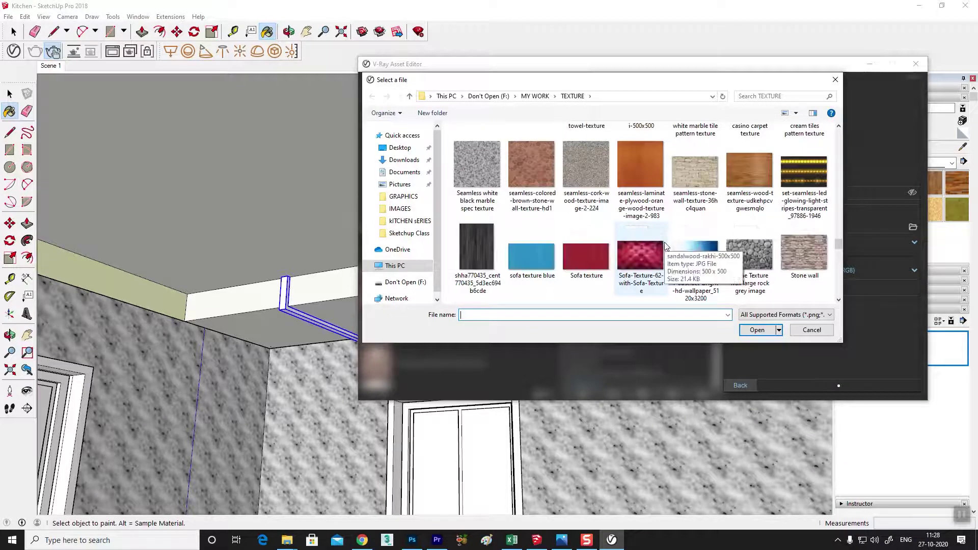
left_click(744, 171)
left_click(757, 330)
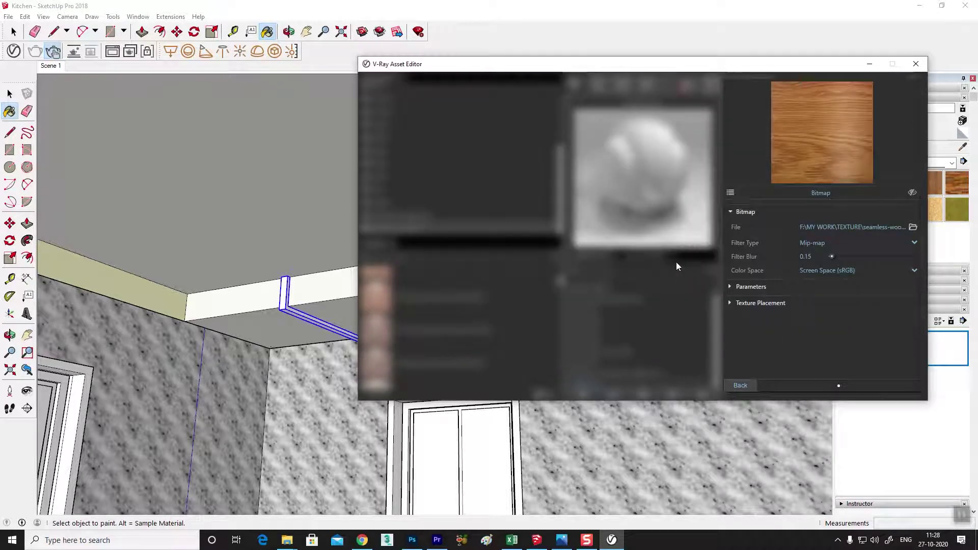
- Paint the three white ceiling brackets with the wOOD_own wood material
left_click_drag(534, 66, 620, 70)
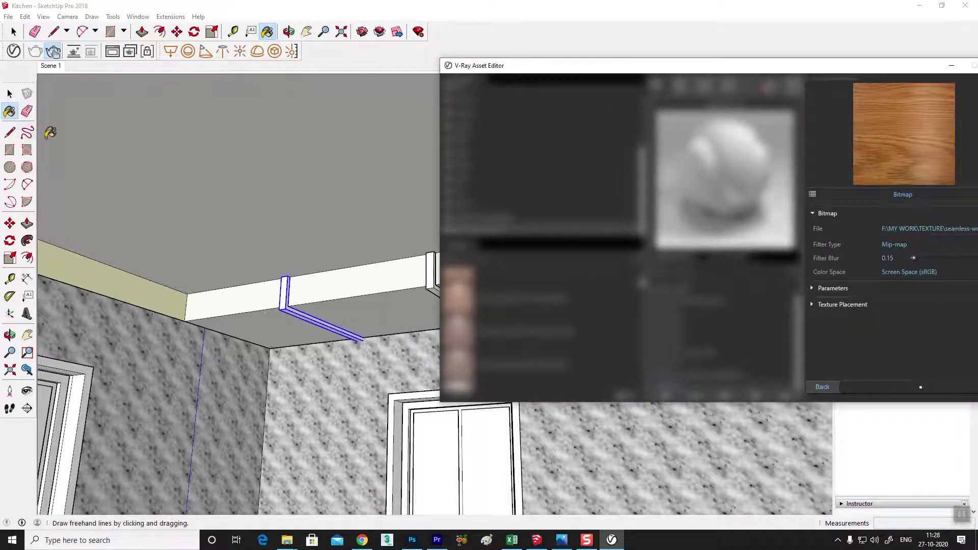
left_click(285, 286)
left_click(431, 265)
mouse_move(543, 73)
left_mouse_down()
mouse_move(845, 147)
mouse_move(718, 125)
mouse_move(694, 78)
left_mouse_up()
left_click(615, 244)
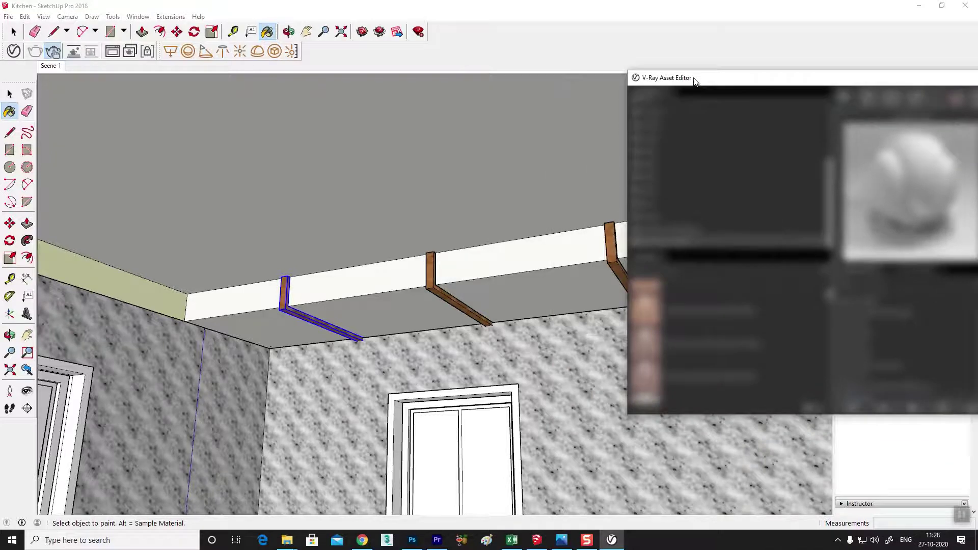
- Close the V-Ray editor, return to Scene 1, and compare the ceiling with the reference photo
left_click(11, 94)
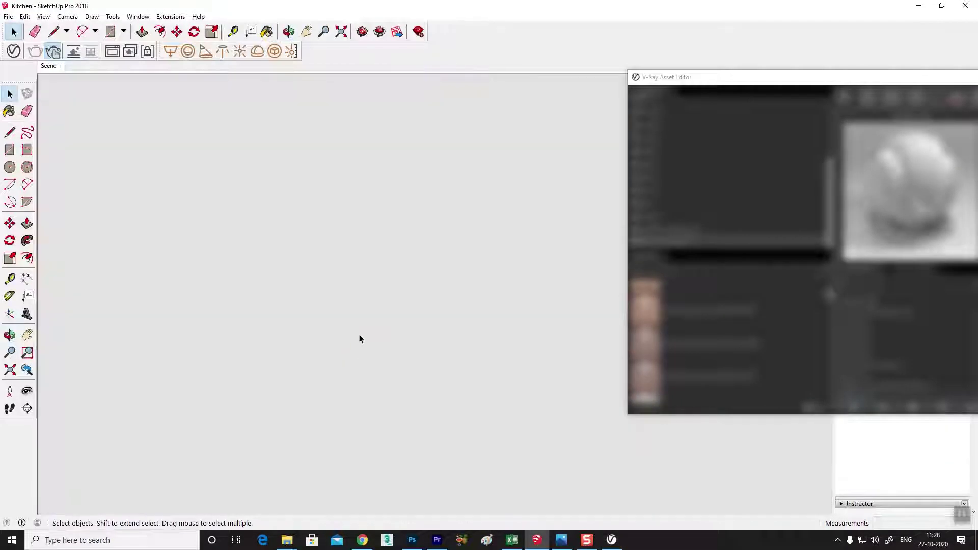
left_click_drag(887, 85, 704, 86)
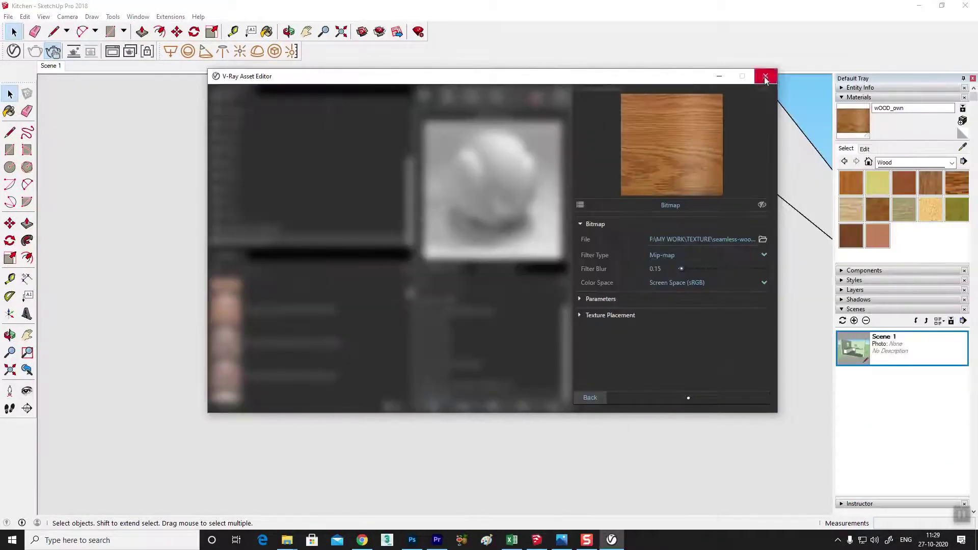
left_click(765, 76)
double_click(861, 351)
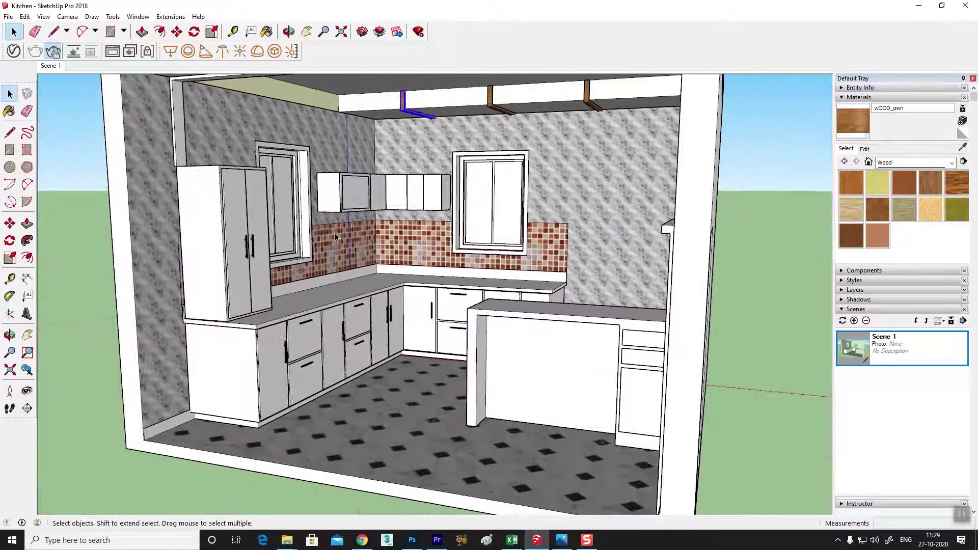
mouse_move(335, 233)
middle_mouse_down()
mouse_move(319, 163)
mouse_move(321, 218)
middle_mouse_up()
scroll(319, 163, "up", 3)
left_click(570, 545)
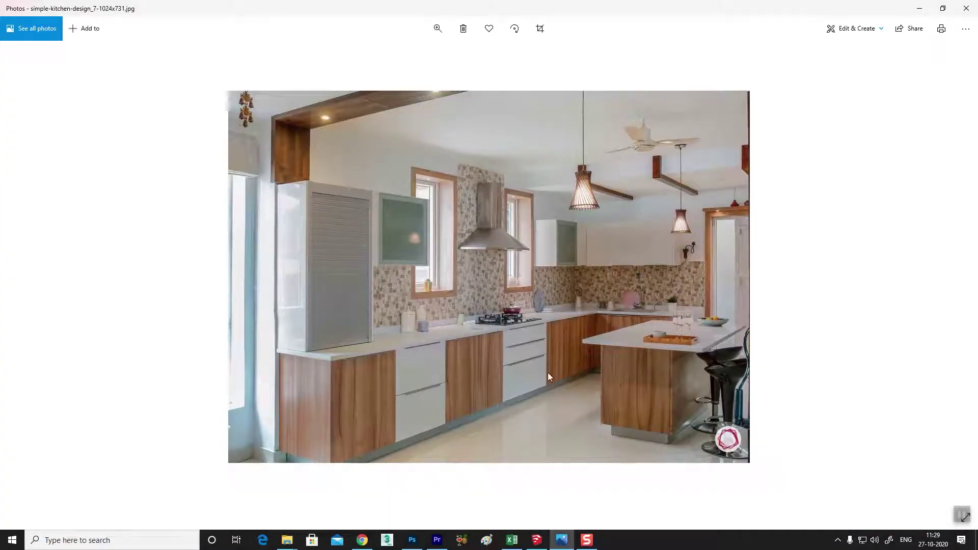
left_click(536, 540)
left_click(218, 173)
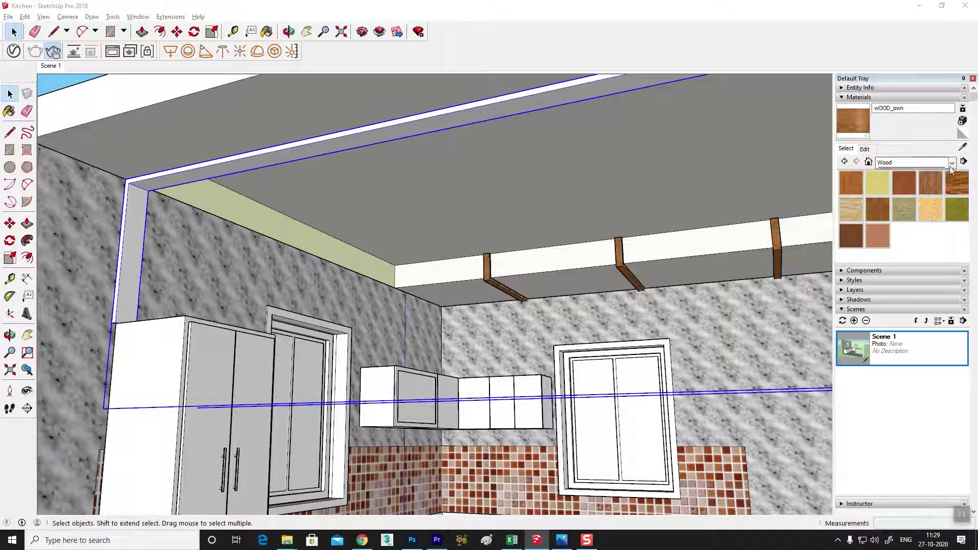
- Paint the large ceiling beam and corner post with Wood Floor Dark
left_click(960, 187)
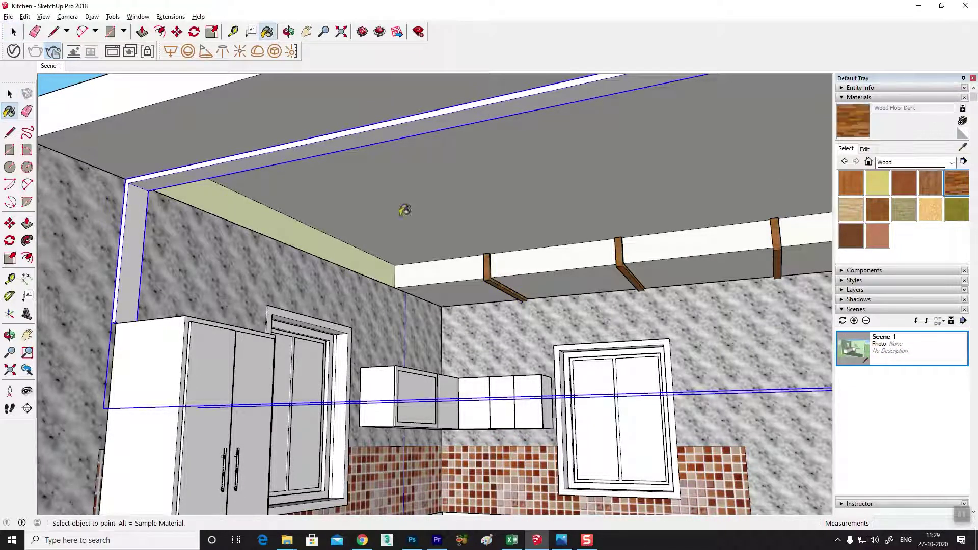
left_click(134, 235)
middle_click_drag(134, 235, 126, 207)
middle_click_drag(211, 238, 196, 199)
scroll(195, 200, "up", 1)
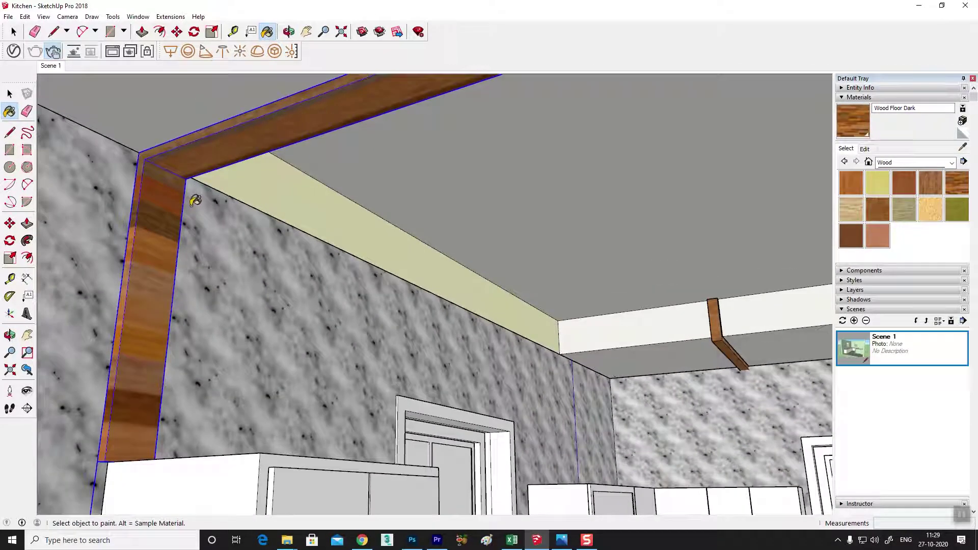
scroll(201, 207, "down", 1)
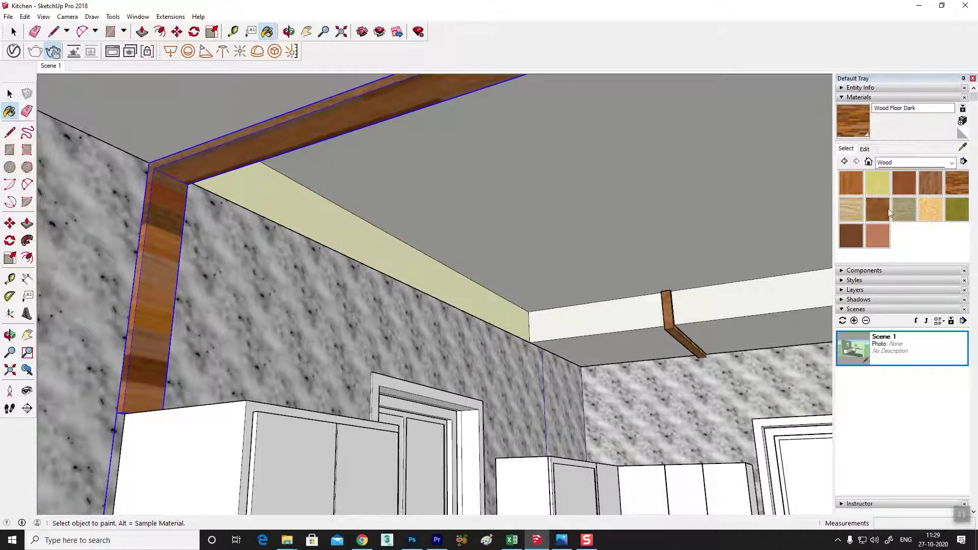
- Resize the Wood Floor Dark texture to about 8" by 3 3/16" in the Edit settings
left_click(866, 148)
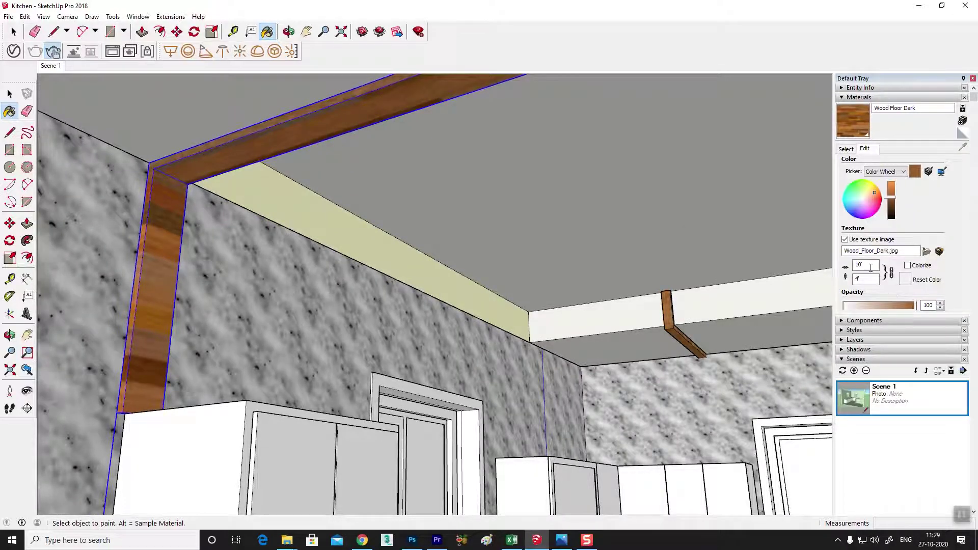
left_click_drag(871, 265, 858, 264)
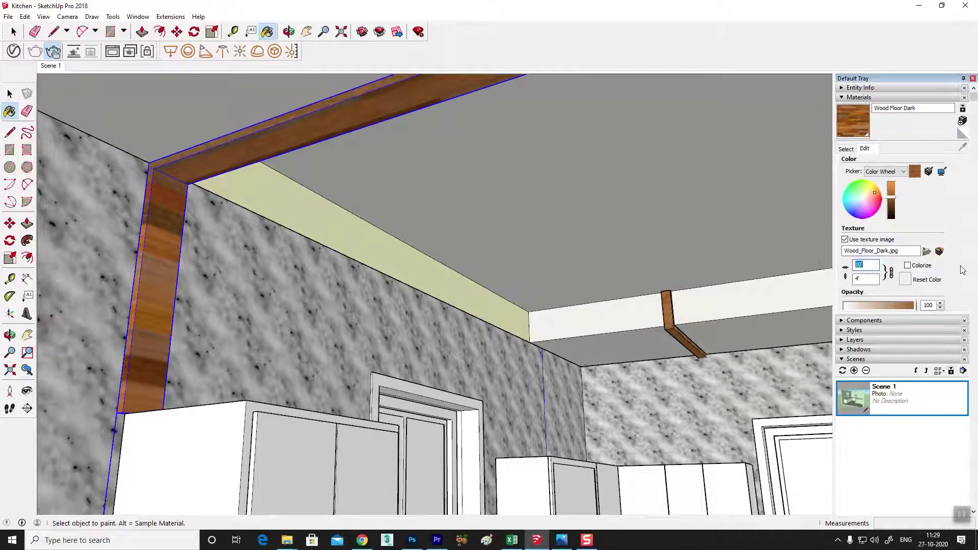
type("5")
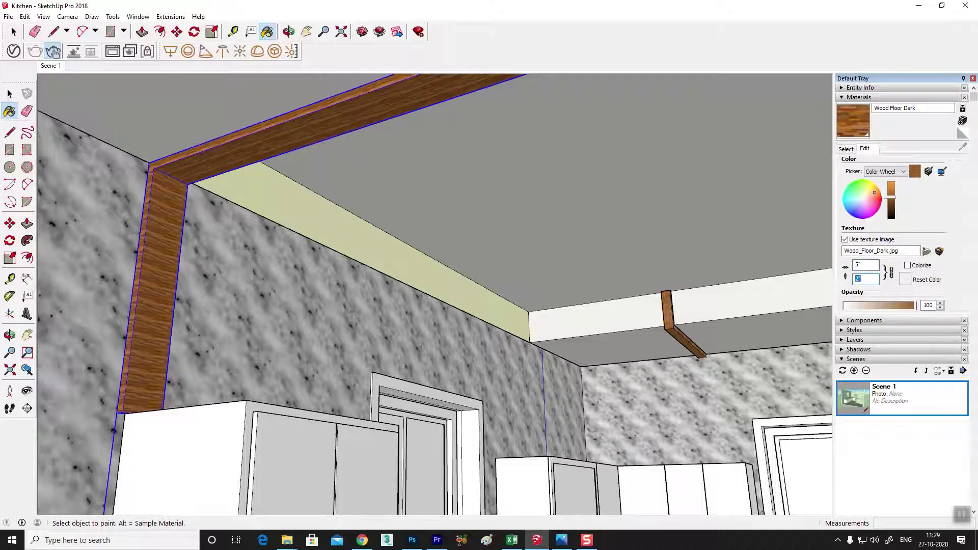
left_click_drag(858, 265, 824, 259)
type("8")
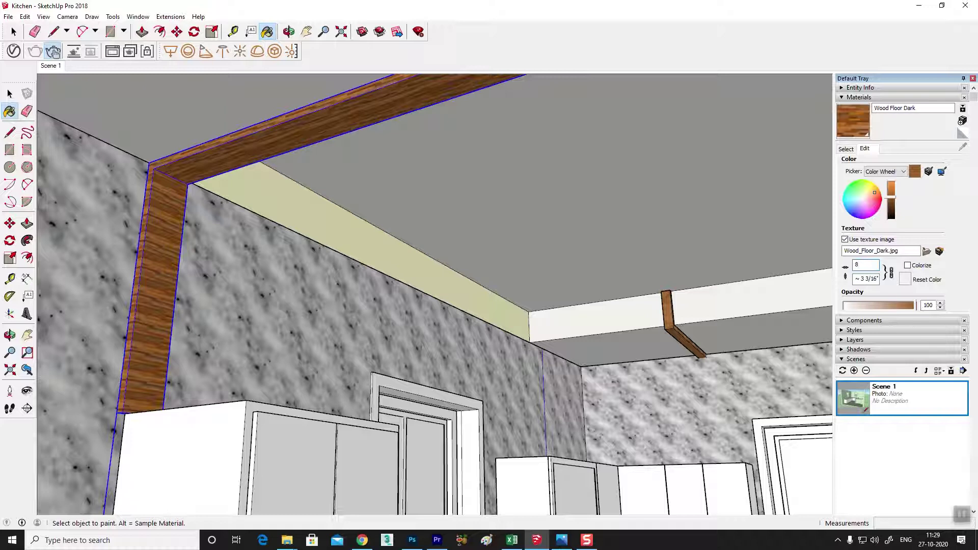
type("10")
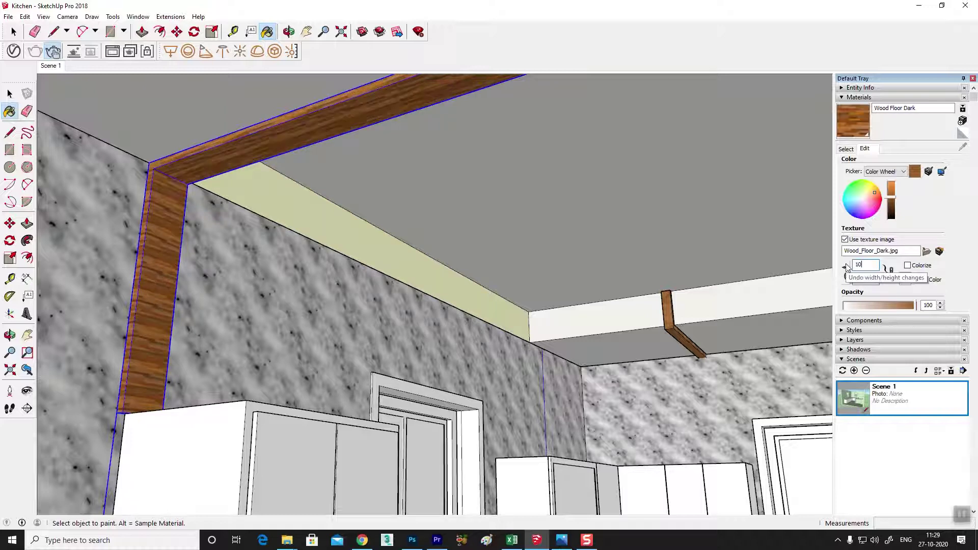
- Show Wood Floor Dark's diffuse bitmap Texture Placement in V-Ray and start an interactive render
left_click(15, 55)
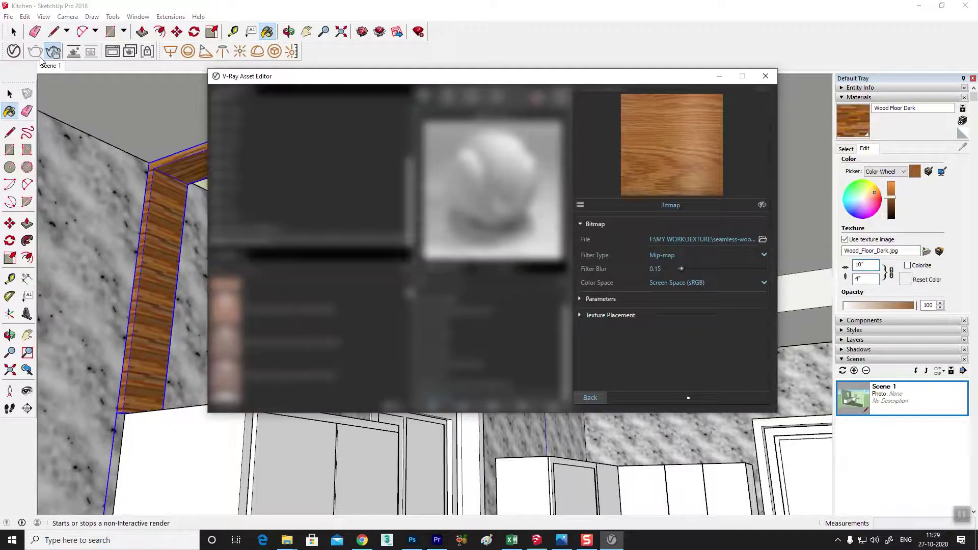
left_click_drag(543, 82, 584, 79)
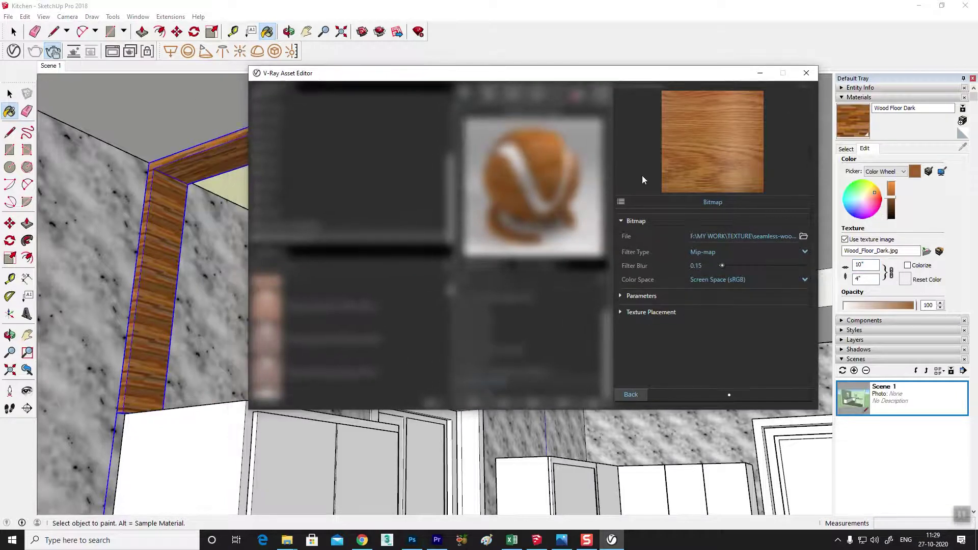
left_click(635, 396)
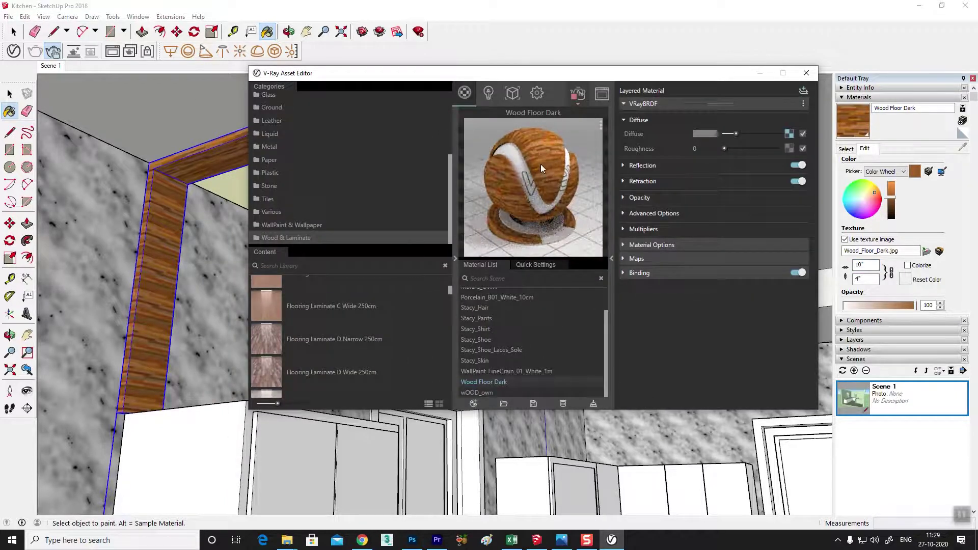
mouse_move(541, 78)
left_mouse_down()
mouse_move(616, 78)
mouse_move(502, 74)
left_mouse_up()
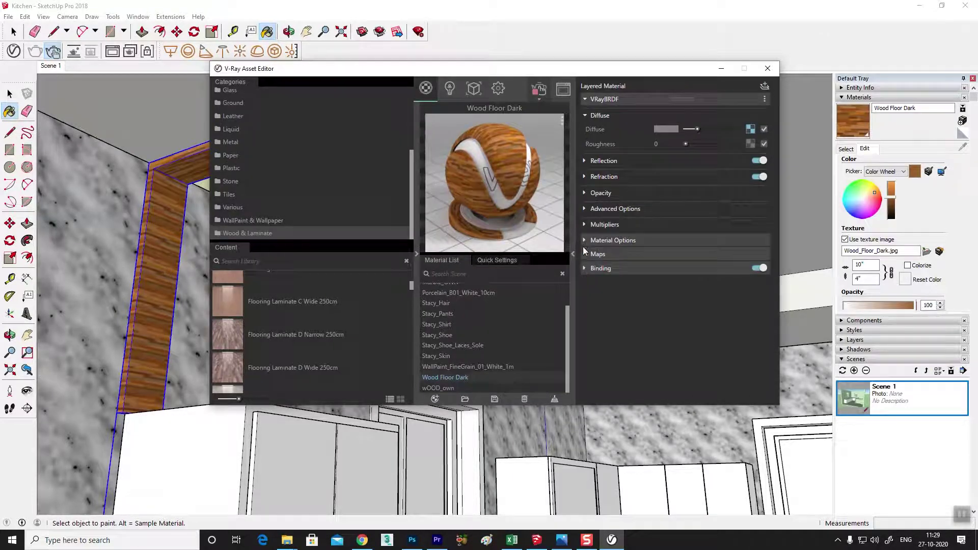
left_click(750, 130)
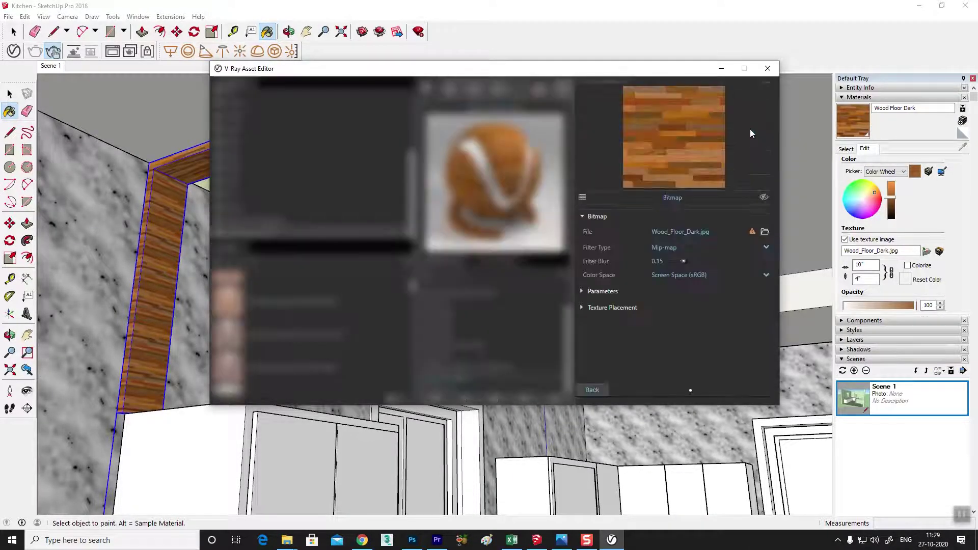
left_click(583, 308)
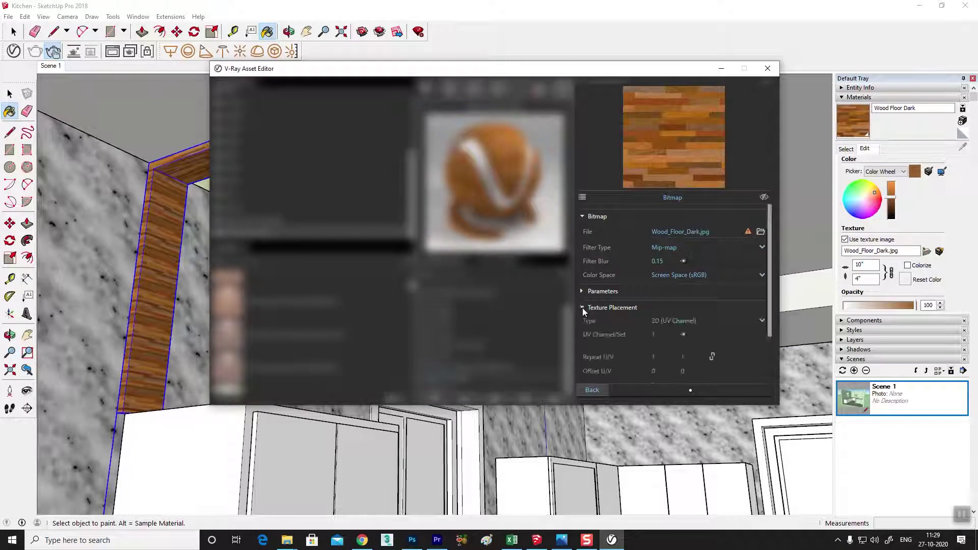
left_click_drag(408, 68, 574, 60)
left_click(53, 52)
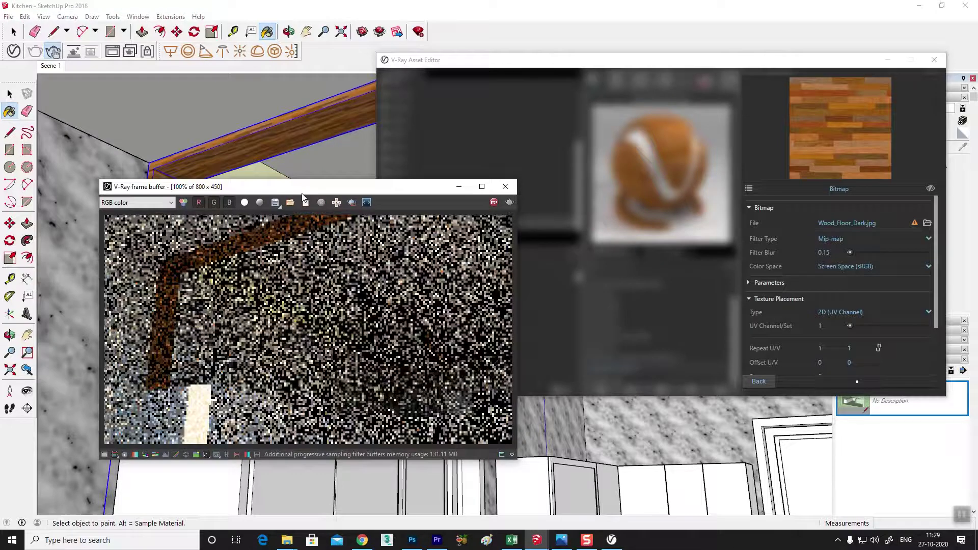
- Set the Wood Floor Dark texture rotation to 90 and zoom in on the render to check
left_click_drag(306, 190, 263, 130)
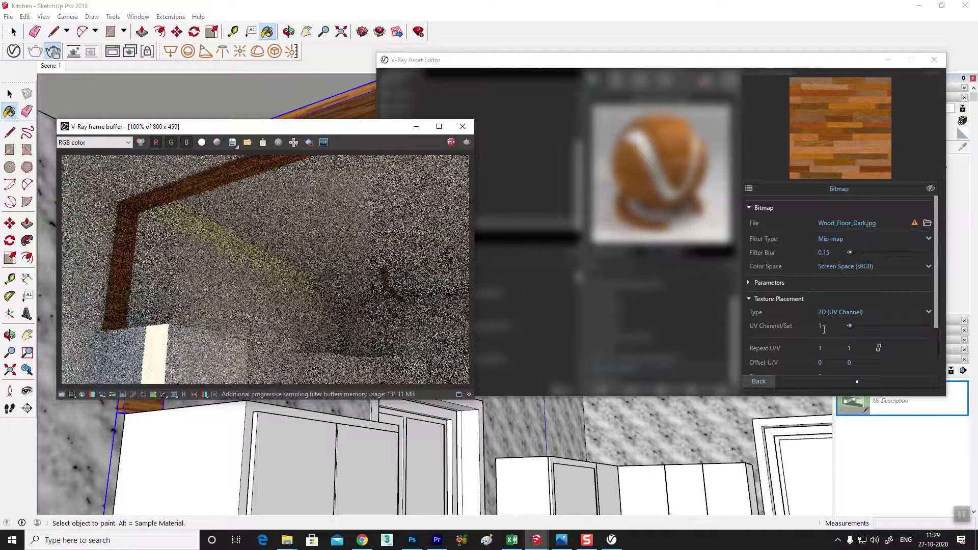
left_click_drag(937, 283, 925, 341)
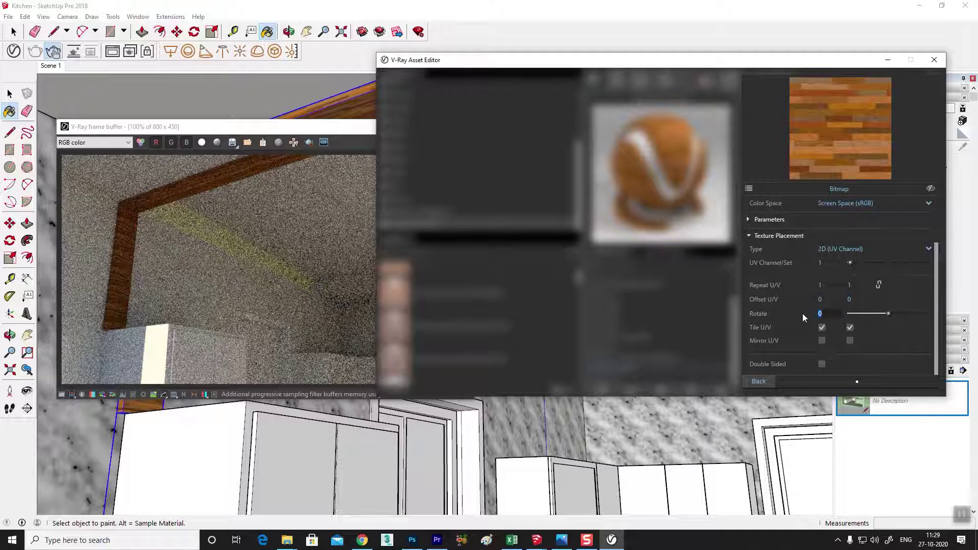
type("90")
key("Return")
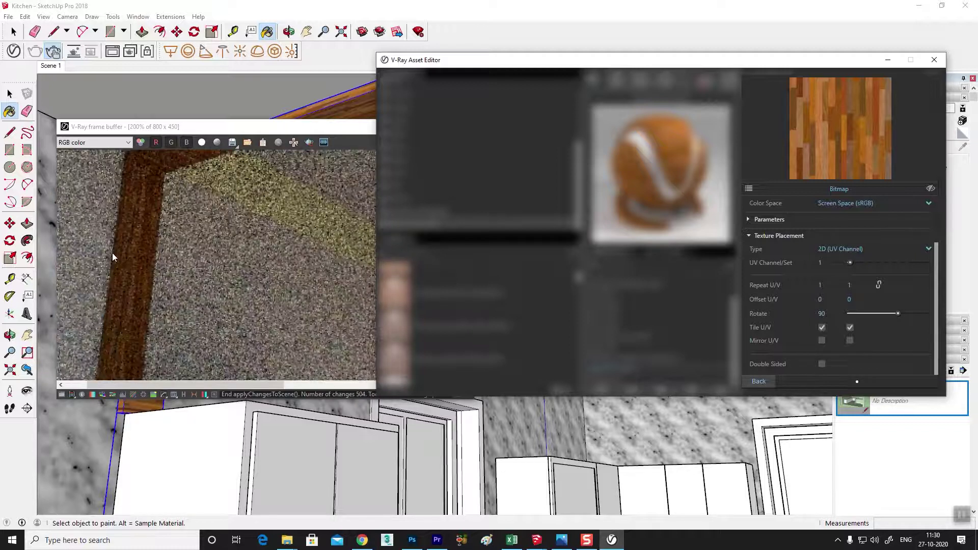
scroll(157, 207, "up", 1)
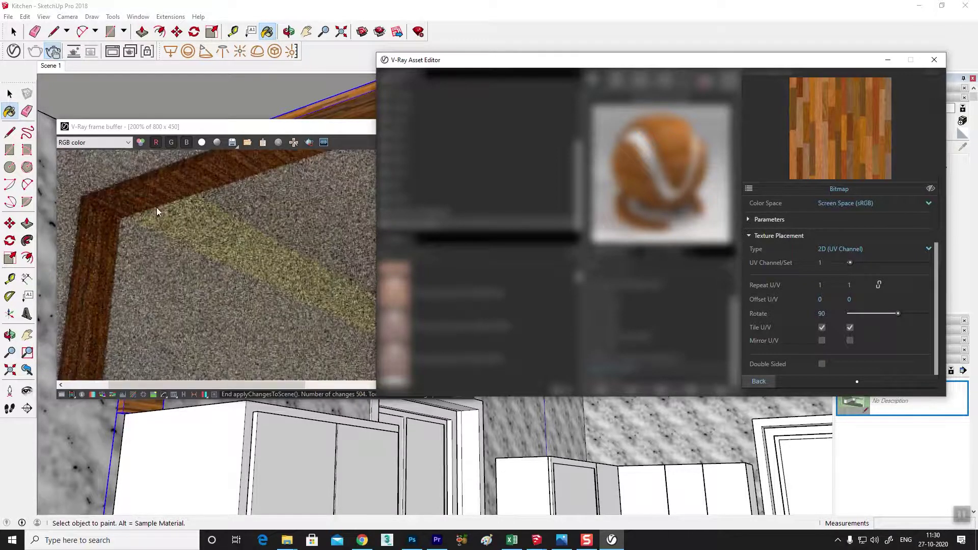
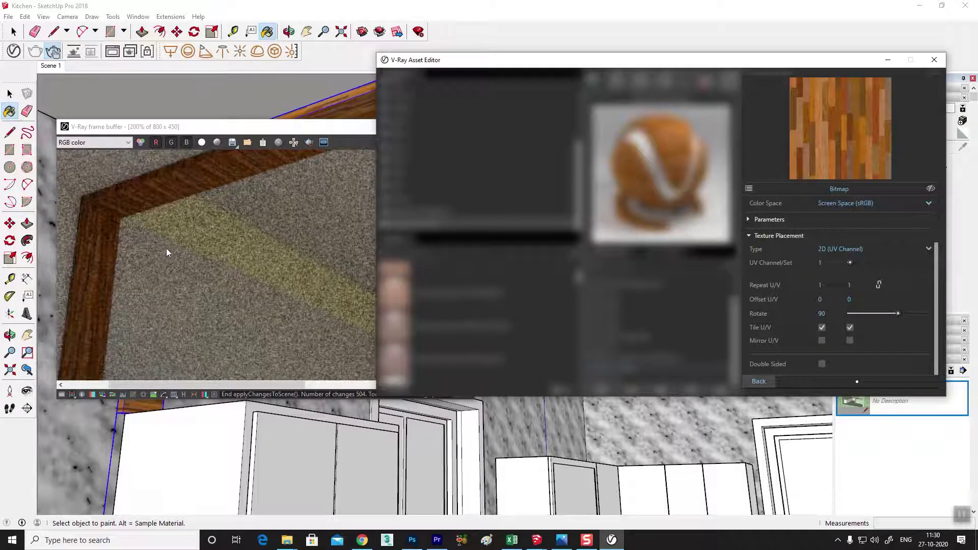
- Close the V-Ray material editor and the render preview window
scroll(167, 252, "down", 1)
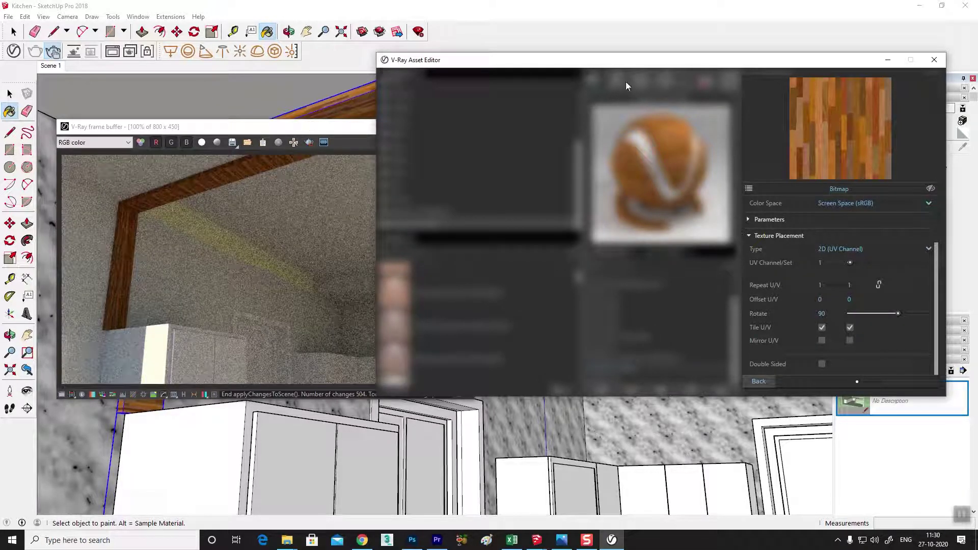
left_click(934, 59)
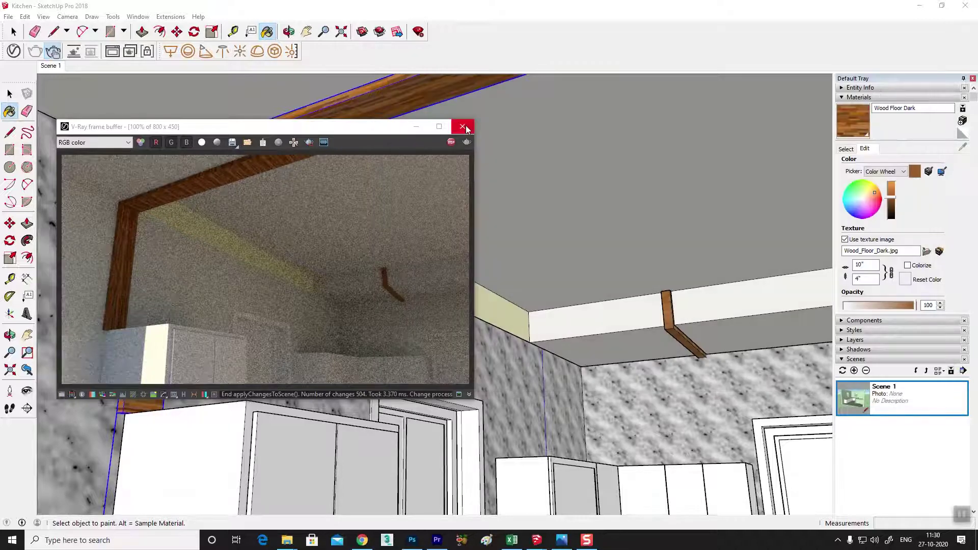
left_click(462, 127)
scroll(254, 249, "up", 2)
scroll(240, 158, "up", 2)
scroll(247, 156, "up", 2)
scroll(253, 176, "up", 1)
scroll(128, 317, "down", 3)
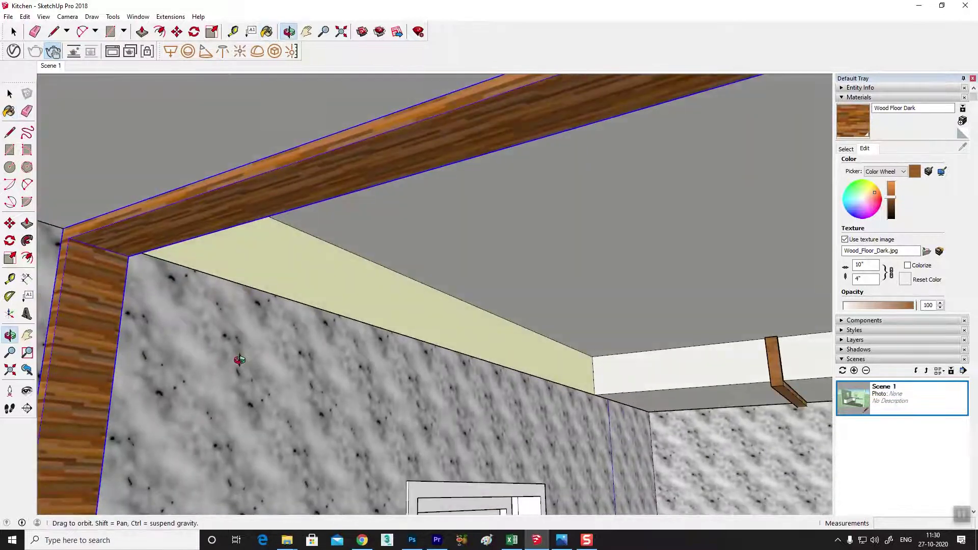
- Unlink the texture proportions, set the height to 8", and start an interactive render
middle_click_drag(153, 301, 114, 371)
scroll(327, 299, "up", 2)
middle_click_drag(327, 298, 311, 321)
scroll(494, 305, "up", 2)
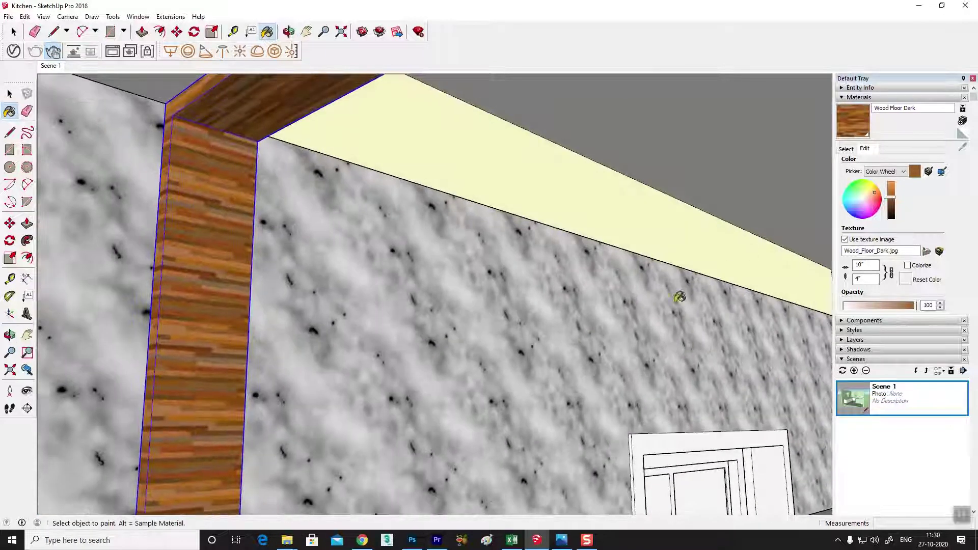
left_click(891, 275)
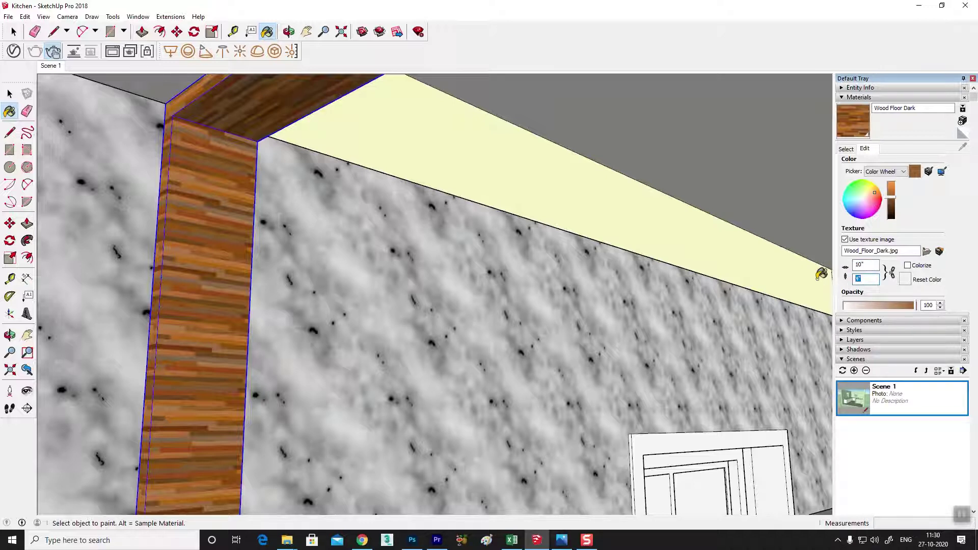
type("8")
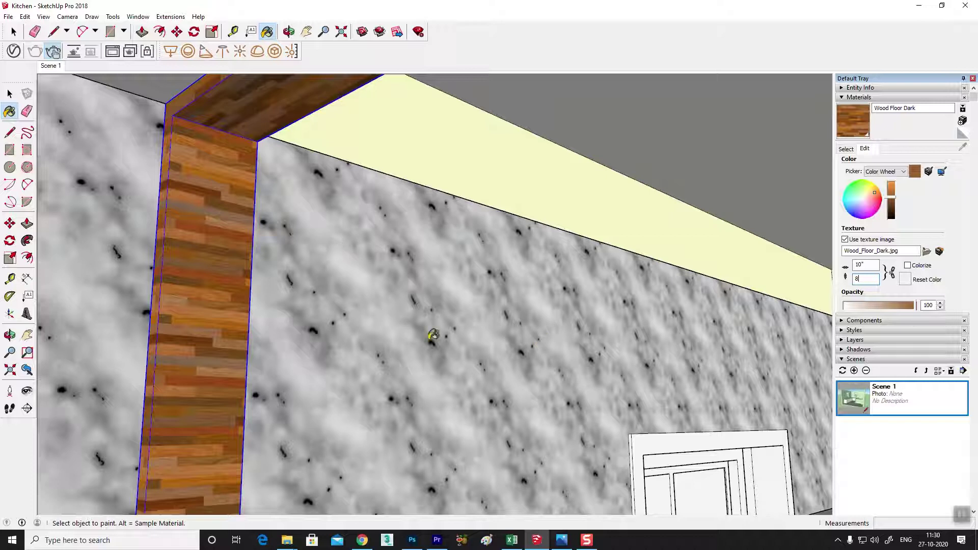
left_click(54, 52)
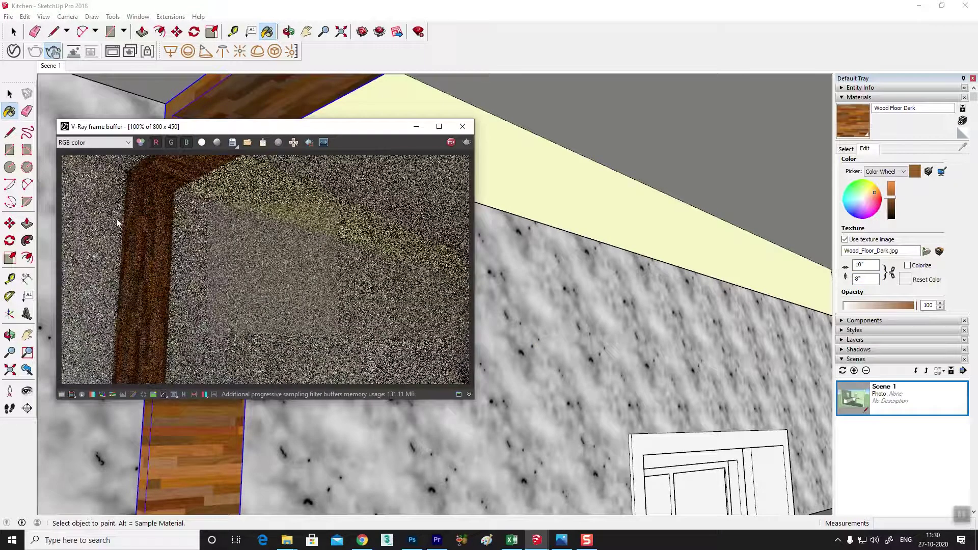
- Set the Wood Floor Dark texture width to 8" and enter a first height of 5
scroll(128, 249, "up", 2)
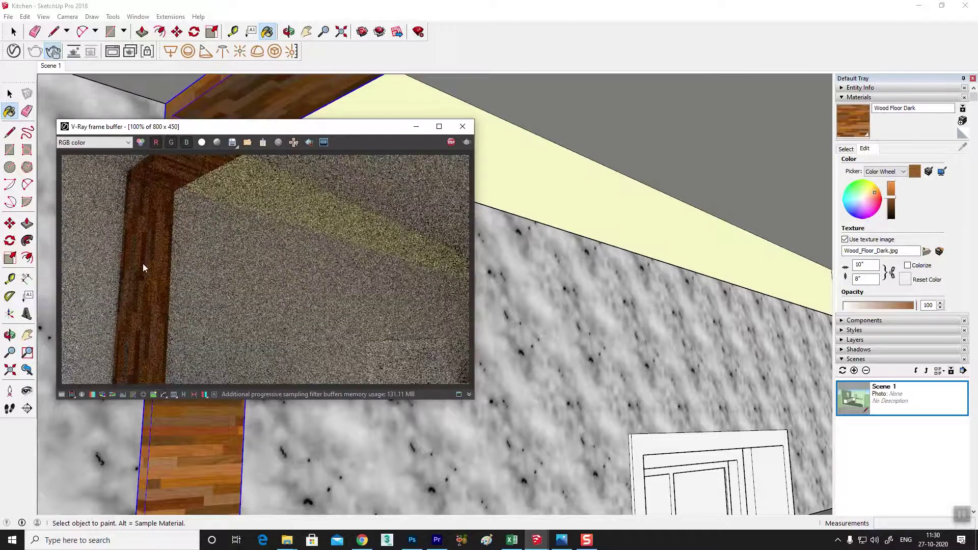
scroll(135, 270, "up", 1)
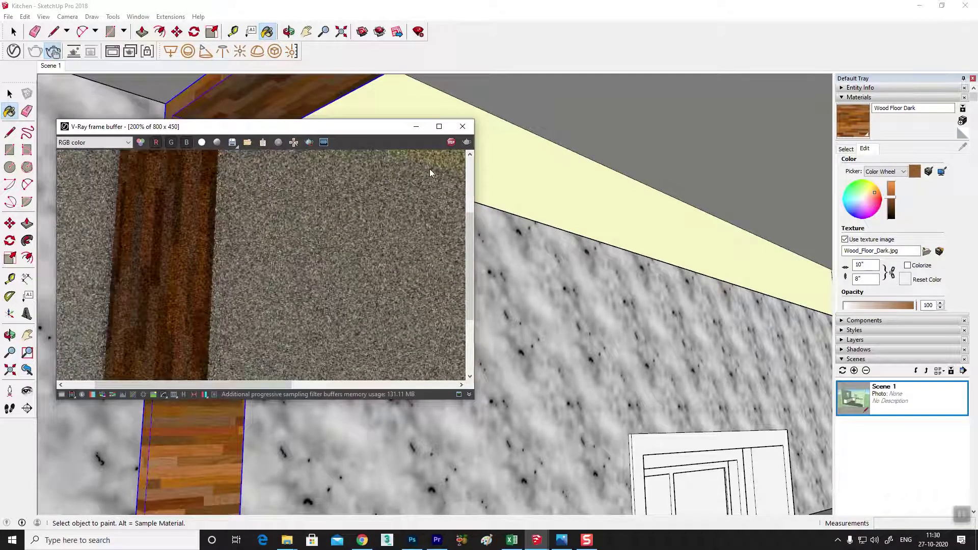
left_click(868, 264)
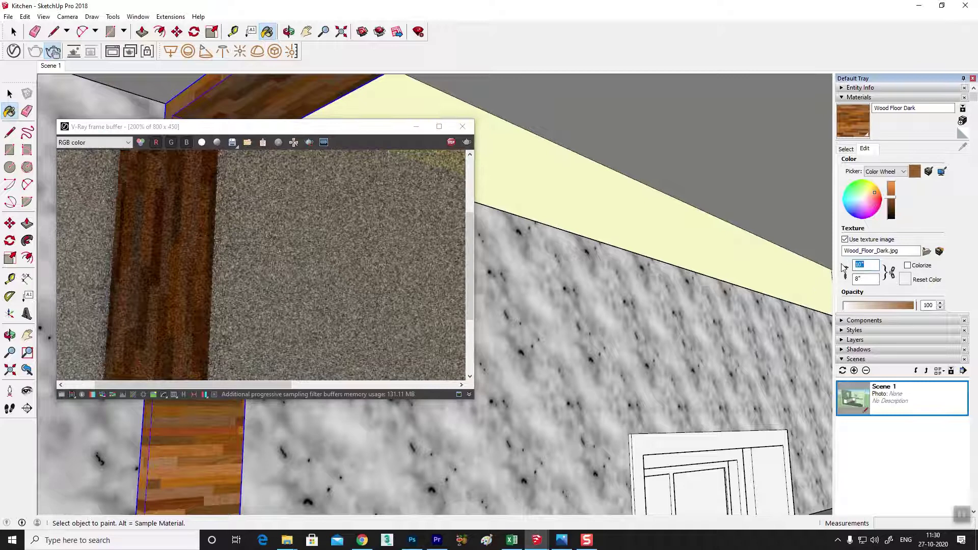
type("8")
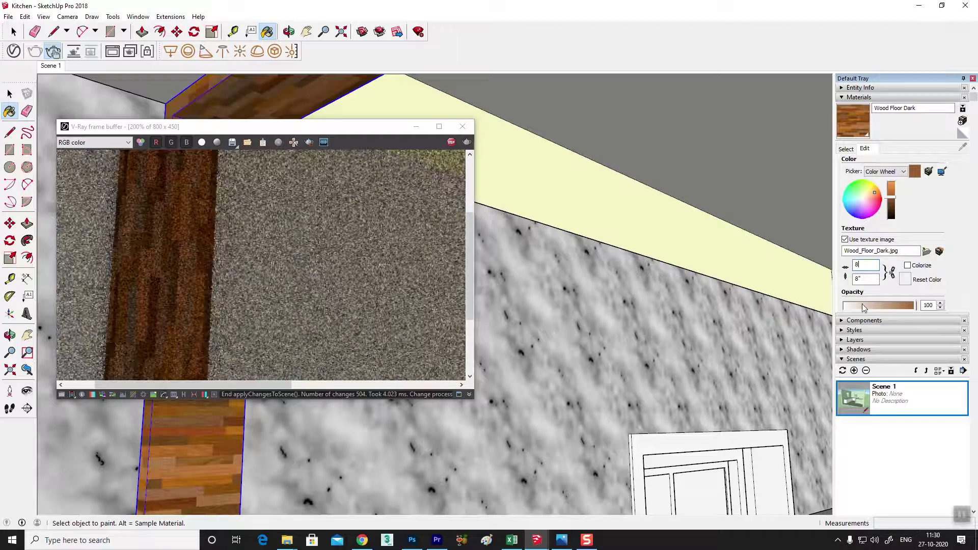
left_click(864, 280)
type("5")
key("Return")
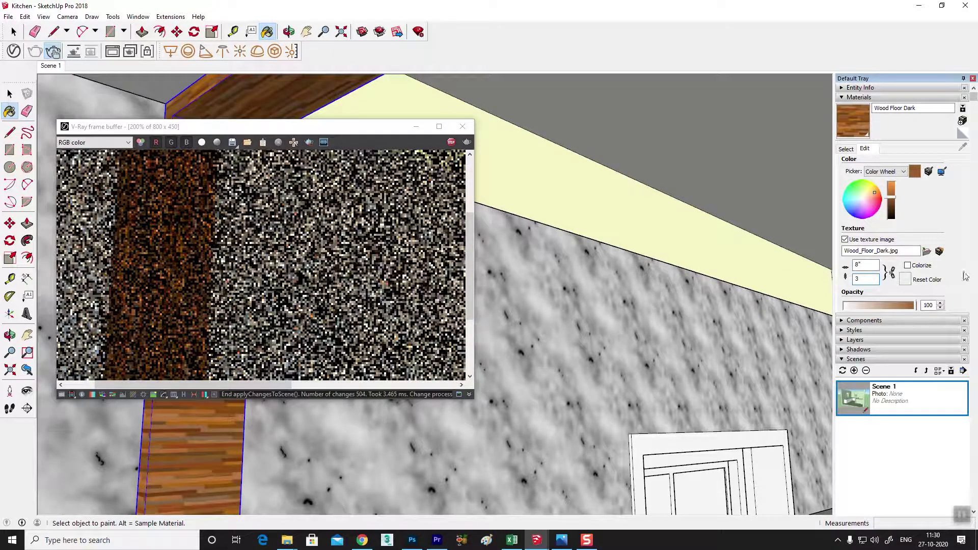
- Change the texture height to 1', render just the column region, and close the preview
scroll(169, 267, "up", 1)
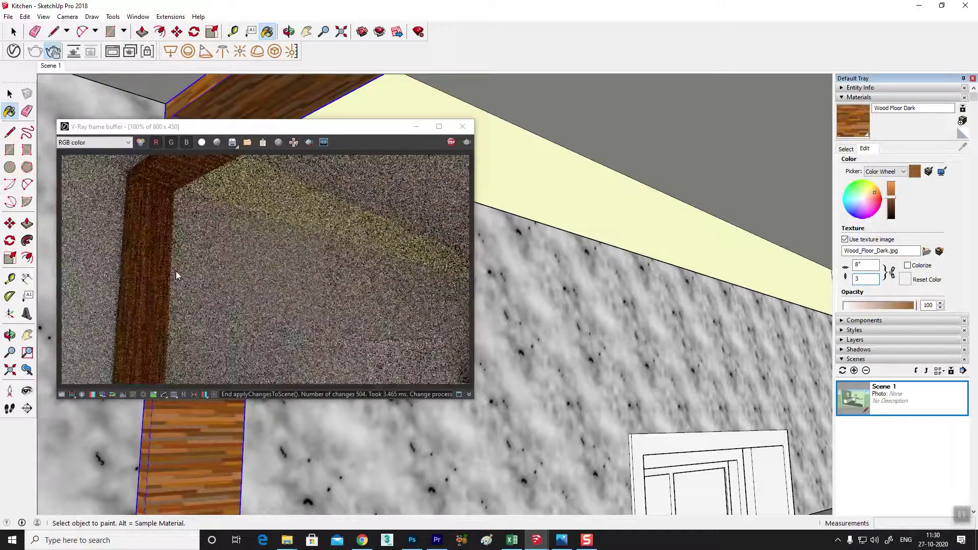
scroll(133, 274, "down", 1)
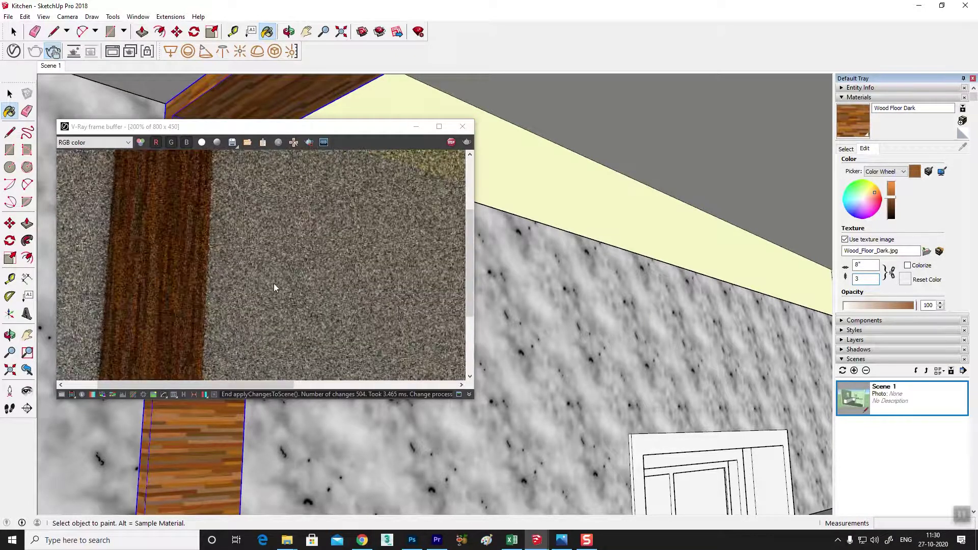
key("Return")
type("2")
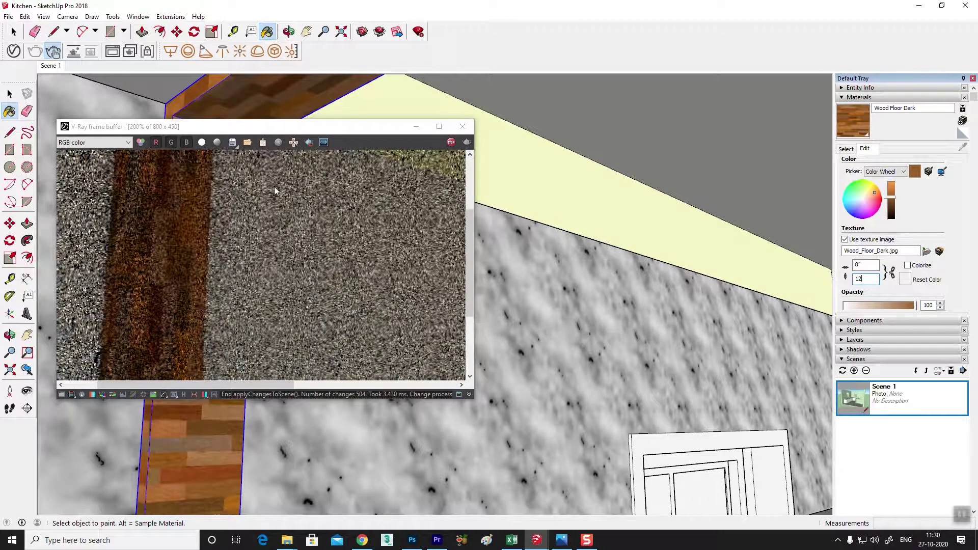
left_click(98, 221)
left_click_drag(106, 192, 239, 305)
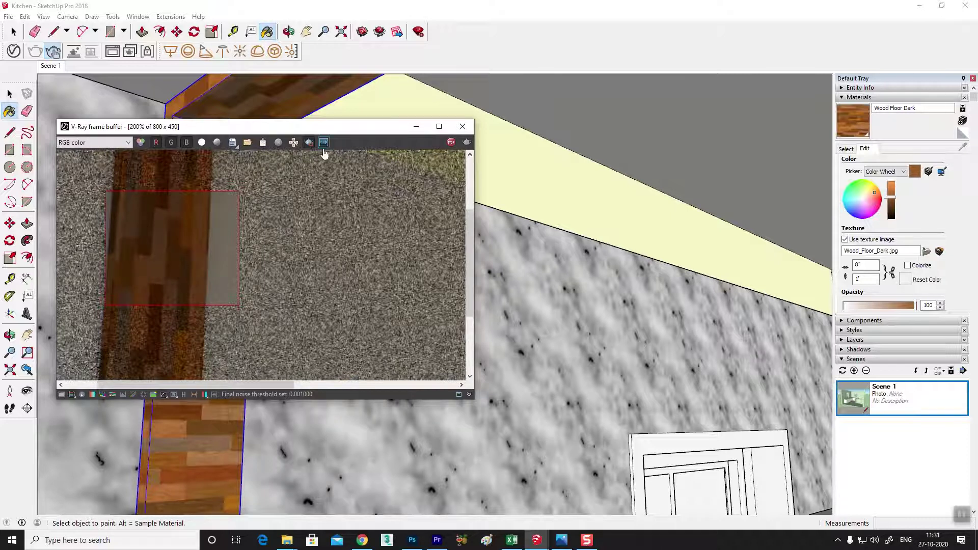
left_click(463, 126)
- Orbit out to see the whole kitchen room
scroll(392, 263, "down", 3)
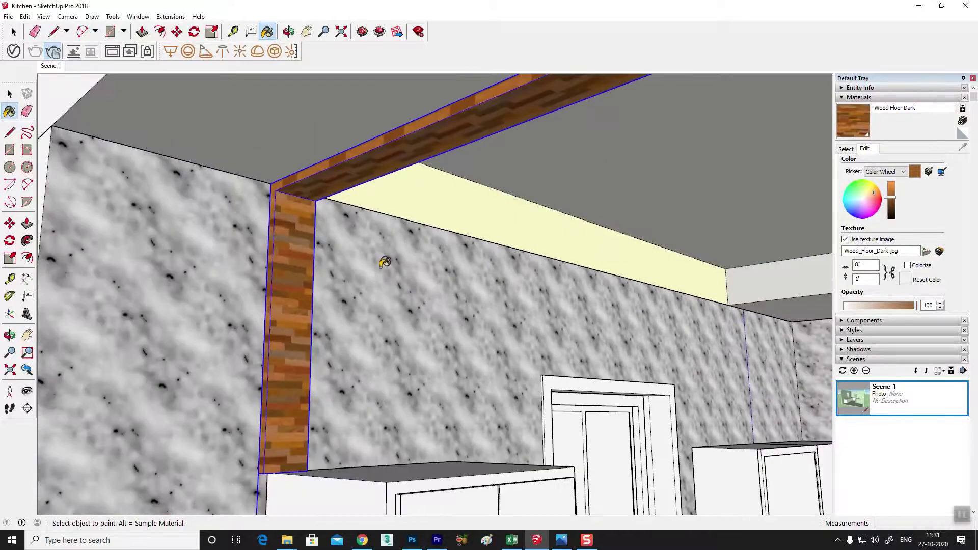
scroll(385, 262, "down", 5)
middle_click_drag(384, 275, 383, 280)
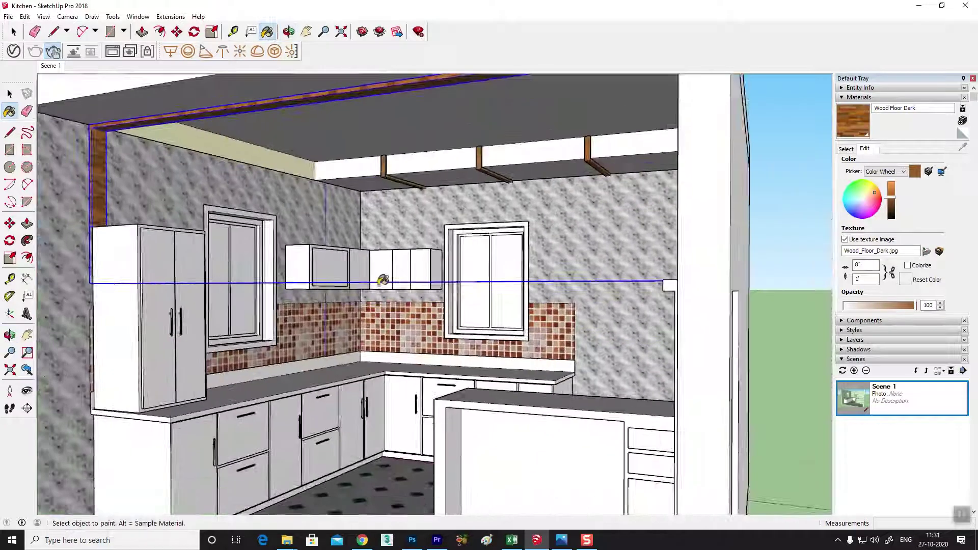
scroll(383, 279, "down", 5)
mouse_move(388, 441)
middle_mouse_down()
mouse_move(458, 454)
mouse_move(359, 332)
middle_mouse_up()
left_click(355, 336, "ctrl")
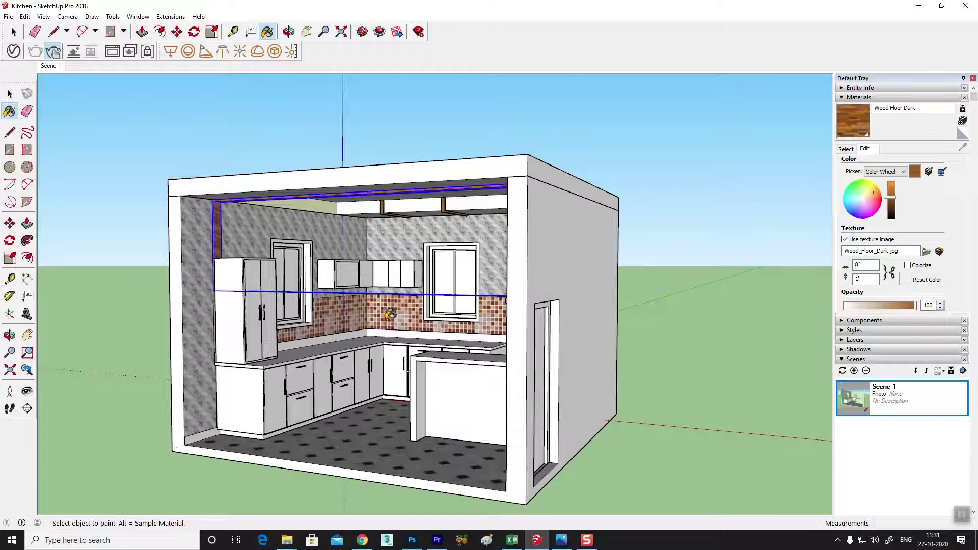
scroll(389, 315, "up", 3)
middle_click_drag(390, 314, 445, 311)
scroll(418, 313, "down", 4)
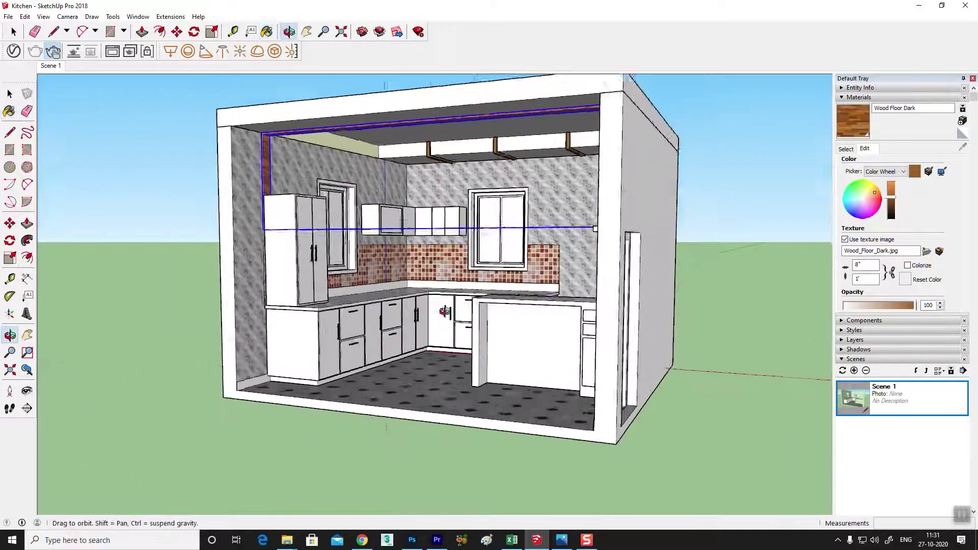
- Select the base cabinet group and open it for editing
left_click(9, 94)
scroll(355, 314, "up", 5)
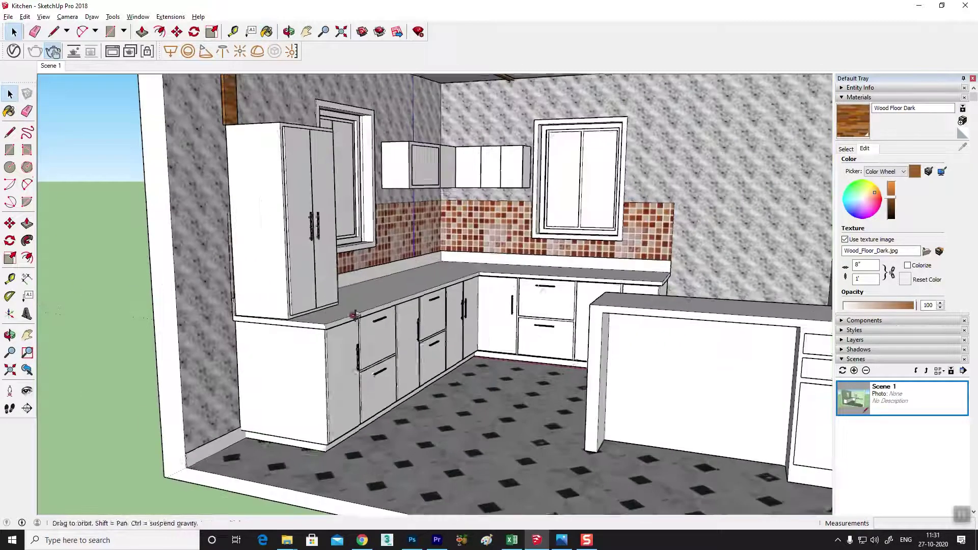
left_click(357, 319)
middle_click_drag(357, 319, 381, 348)
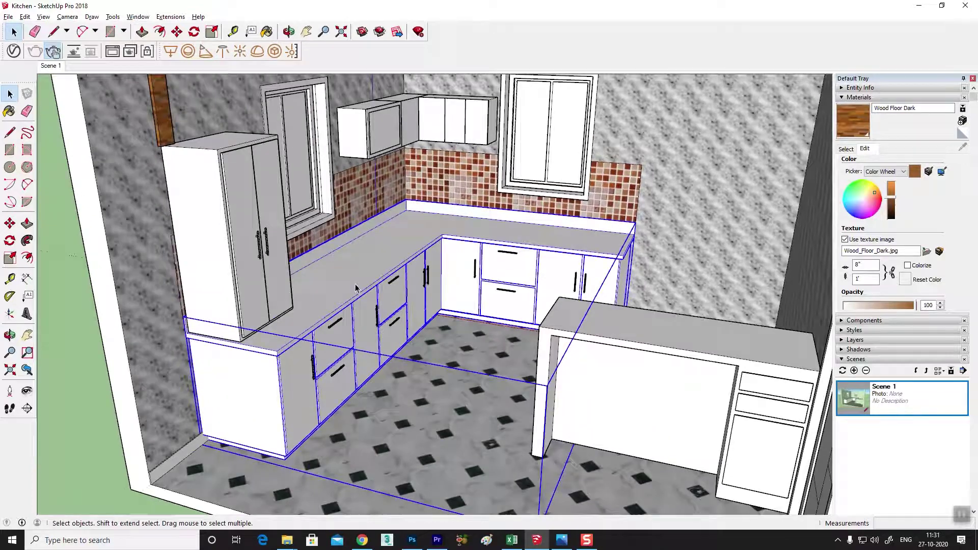
double_click(355, 287)
- Check the reference kitchen photo, then return to the SketchUp model
scroll(355, 287, "up", 2)
scroll(355, 287, "up", 2)
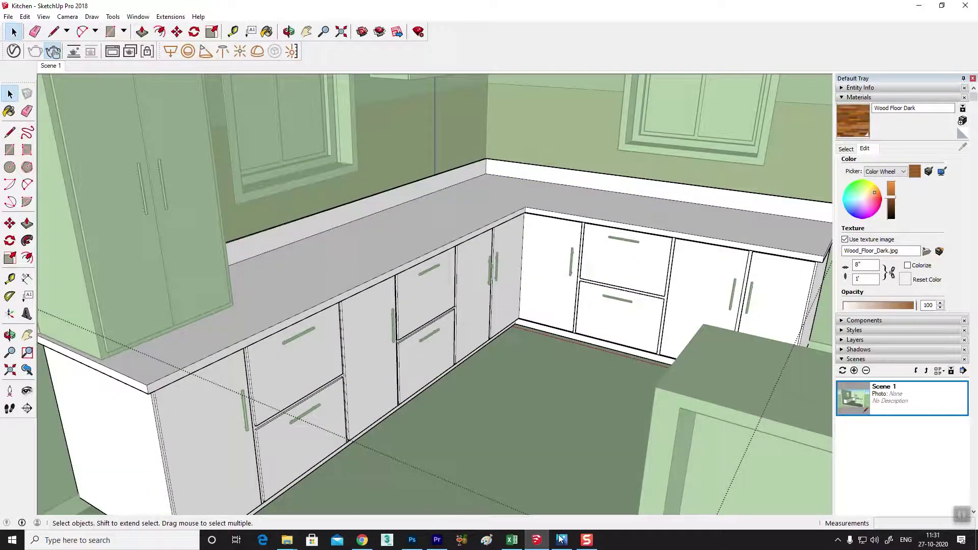
left_click(561, 540)
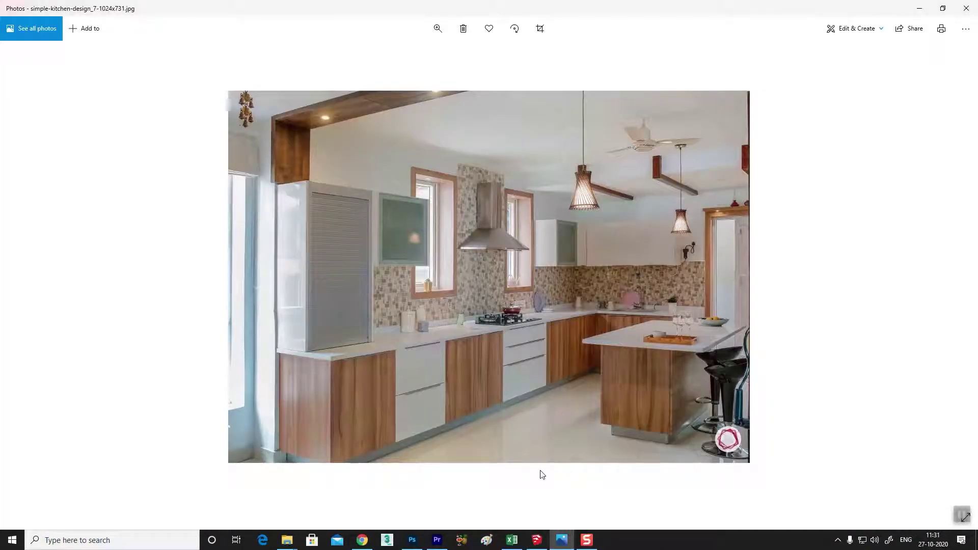
left_click(538, 545)
- Open the V-Ray material editor and browse the Stone materials library
scroll(286, 326, "up", 2)
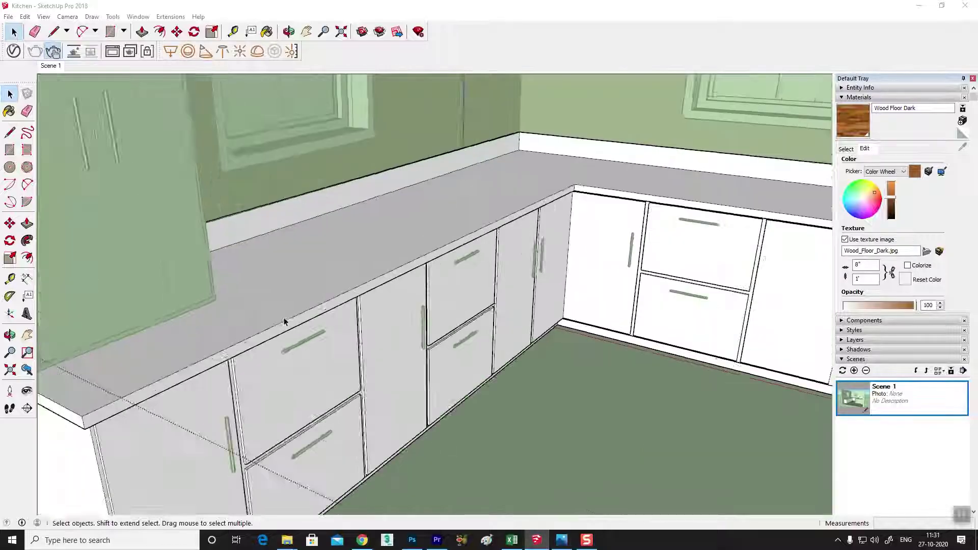
scroll(407, 303, "up", 2)
left_click(53, 51)
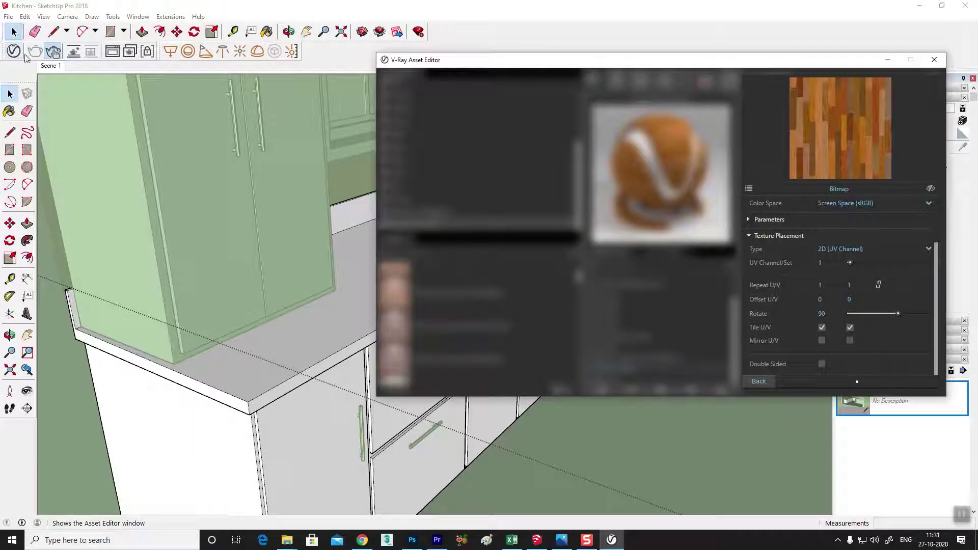
left_click(756, 382)
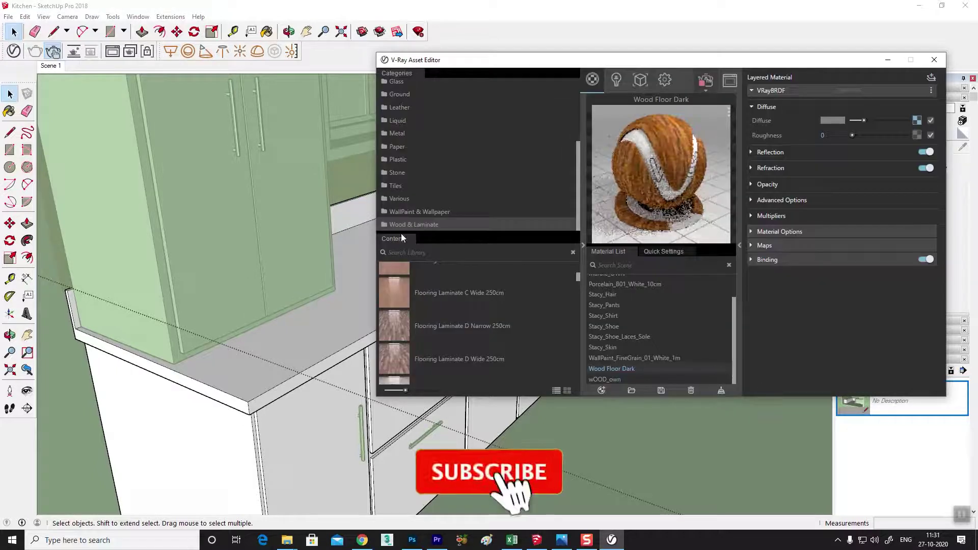
left_click(386, 173)
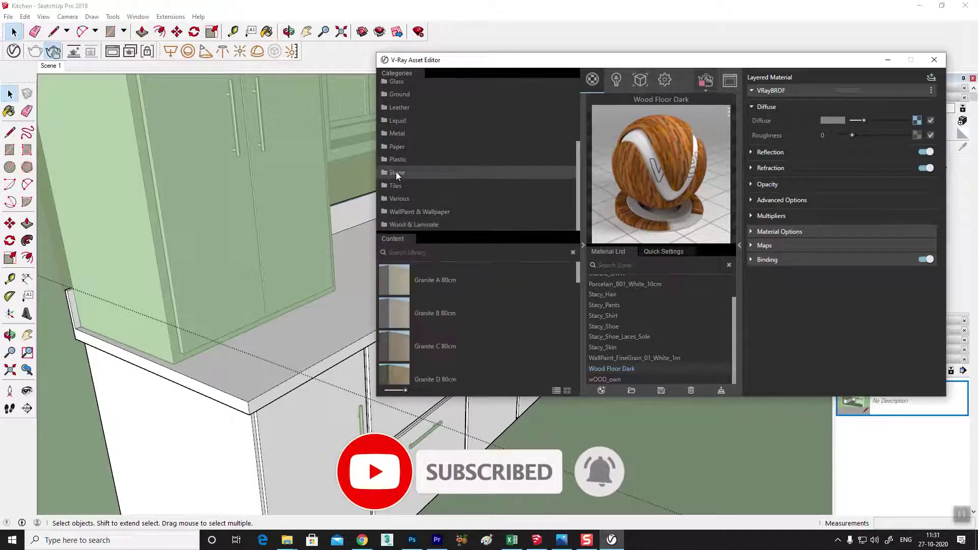
scroll(460, 317, "down", 3)
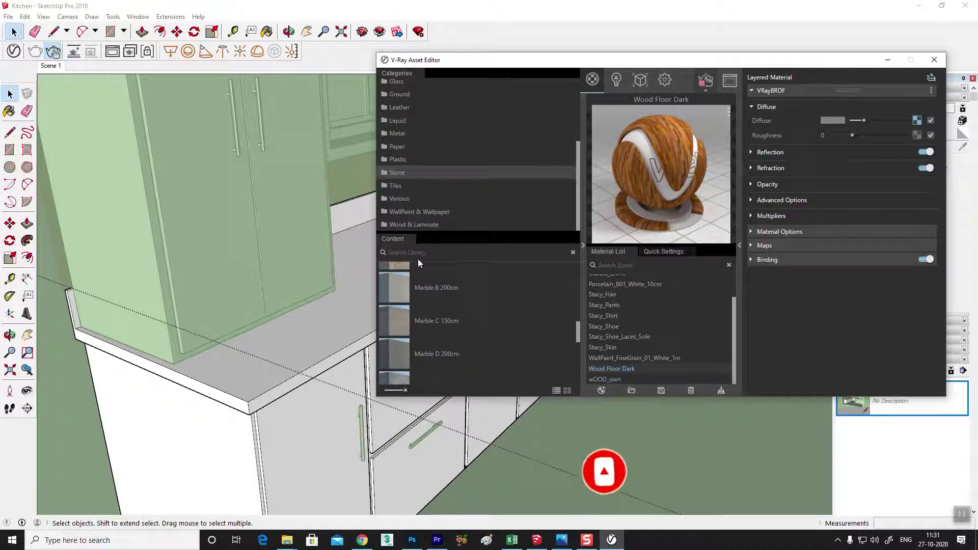
scroll(429, 166, "up", 3)
- Make Porcelain_B01_White_10cm from Ceramic & Porcelain current, moving the editor off the countertop
left_click(405, 111)
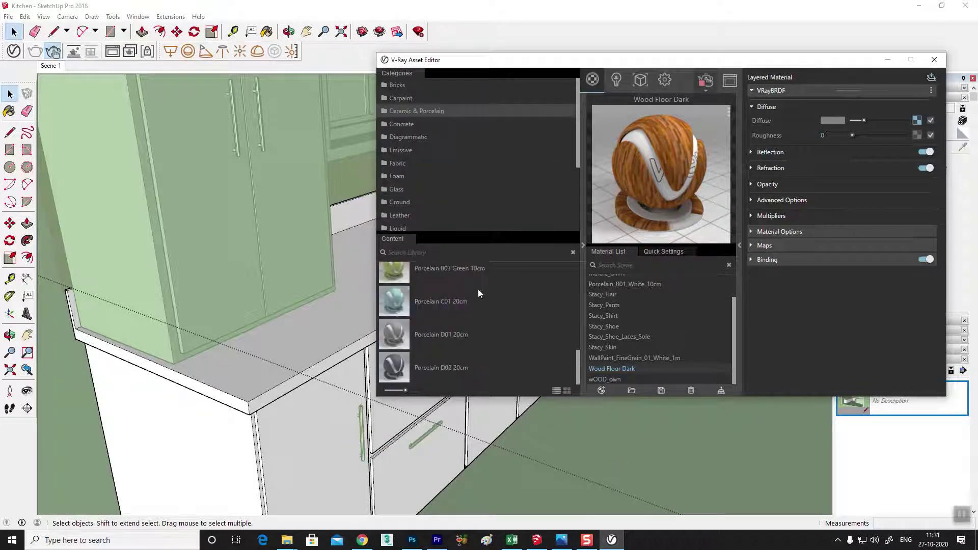
scroll(456, 344, "up", 2)
scroll(452, 345, "up", 2)
scroll(453, 344, "up", 2)
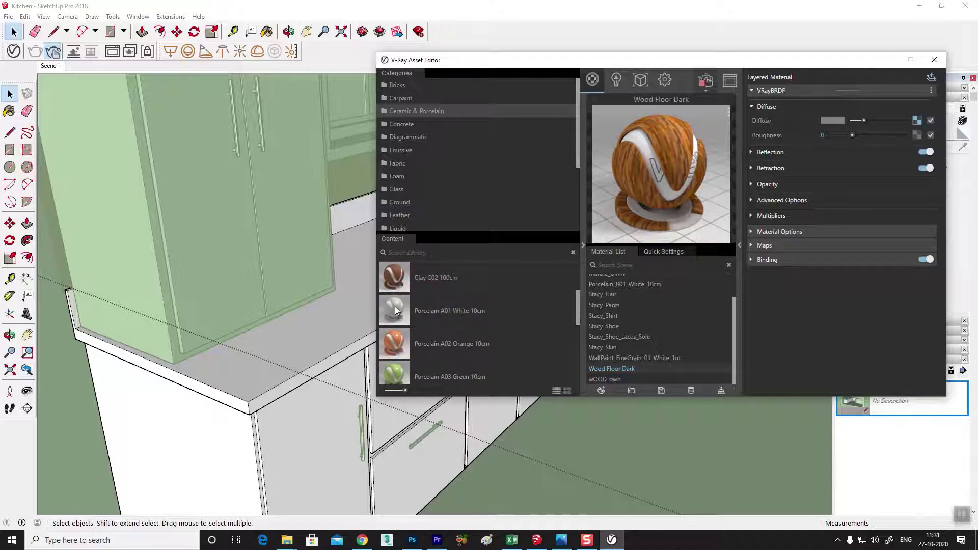
scroll(469, 327, "up", 2)
scroll(469, 327, "down", 1)
scroll(469, 327, "down", 1)
scroll(469, 327, "down", 2)
scroll(469, 327, "down", 1)
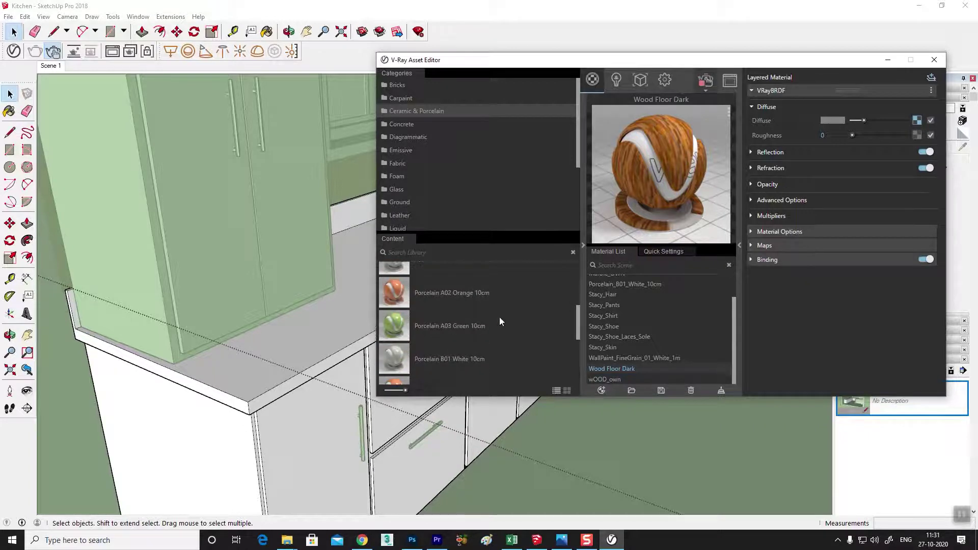
left_click(622, 284)
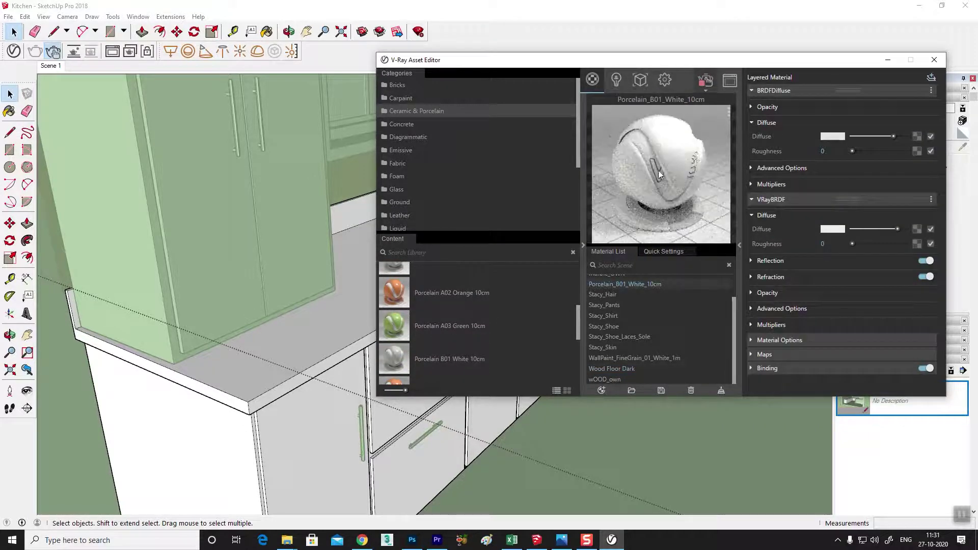
left_click_drag(630, 65, 741, 62)
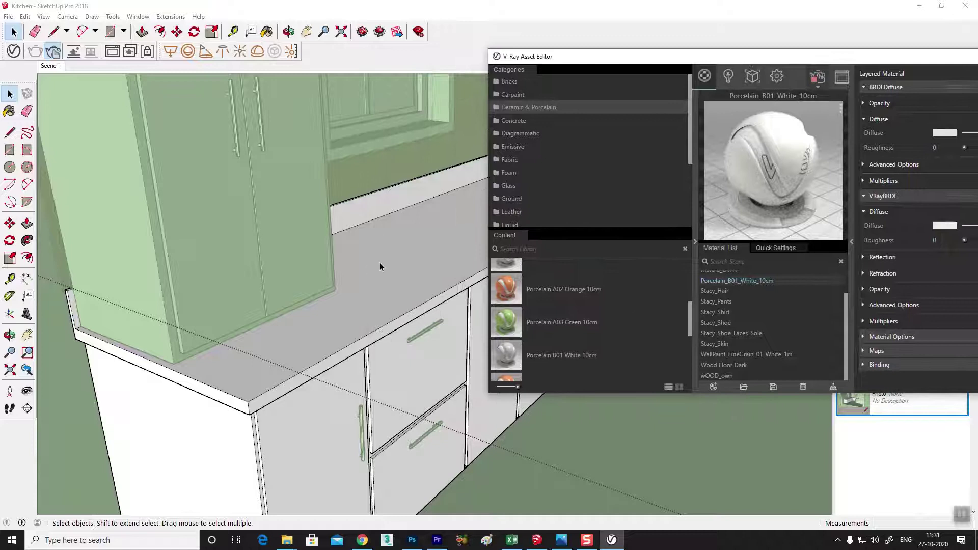
- Paint the countertop, backsplash strip and both front edge strips with the speckled grey porcelain
key("b")
left_click(400, 250)
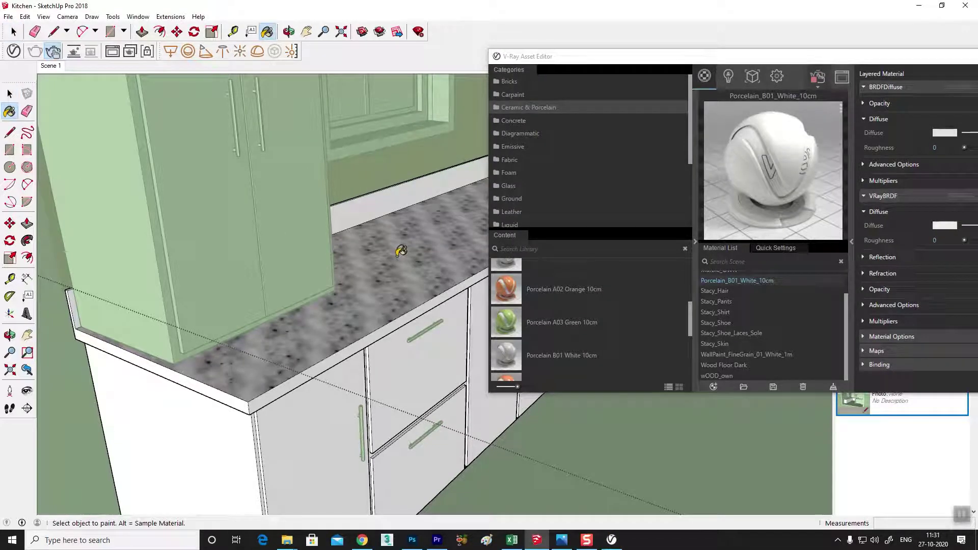
left_click(390, 195)
scroll(176, 376, "up", 2)
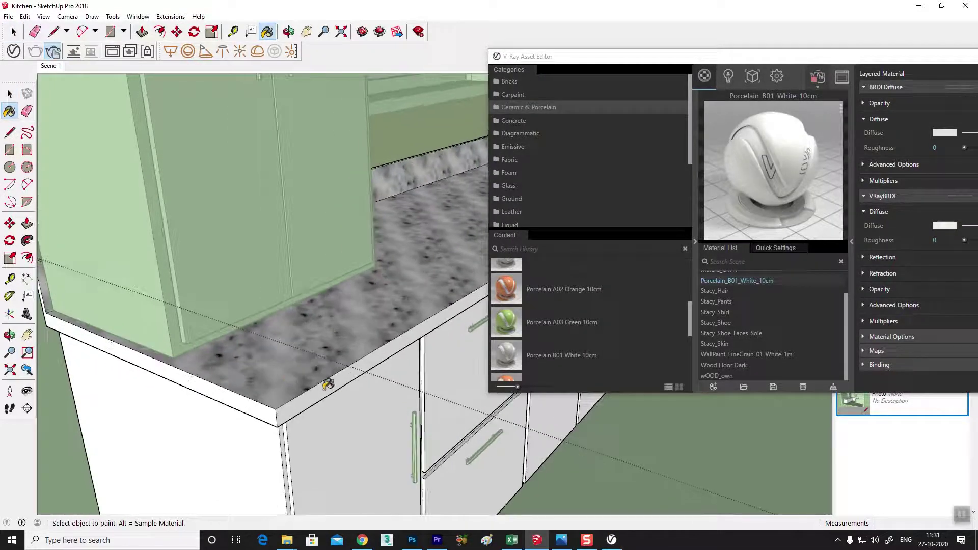
left_click(312, 392)
left_click(240, 399)
- Orbit to the window wall and paint the white backsplash with the same material
middle_click_drag(247, 402, 266, 367)
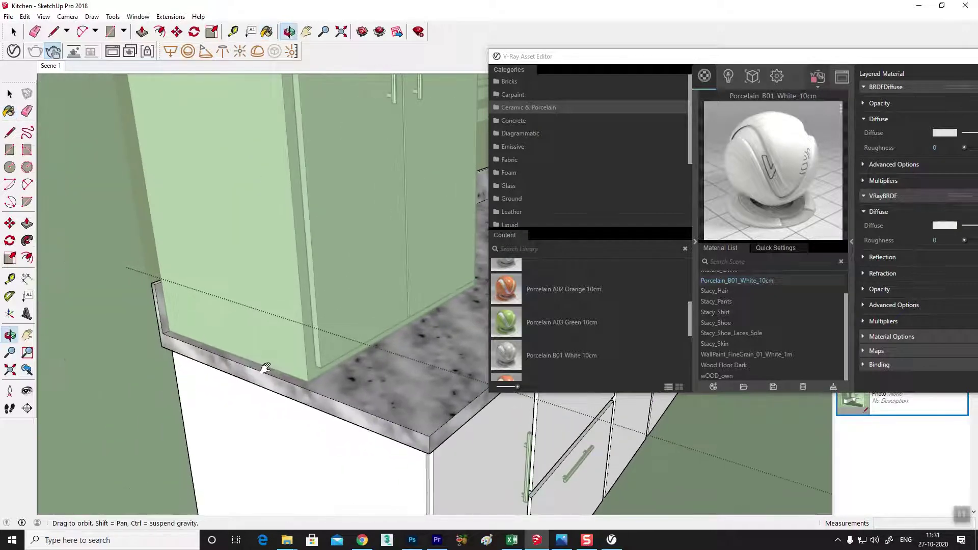
scroll(320, 351, "down", 3)
middle_click_drag(406, 341, 131, 389)
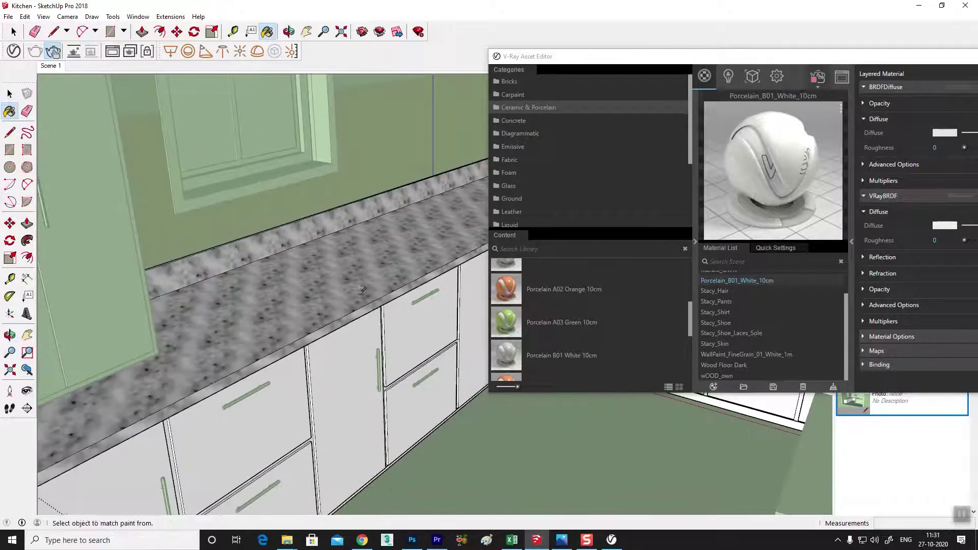
scroll(303, 285, "up", 1)
middle_click_drag(304, 284, 354, 249)
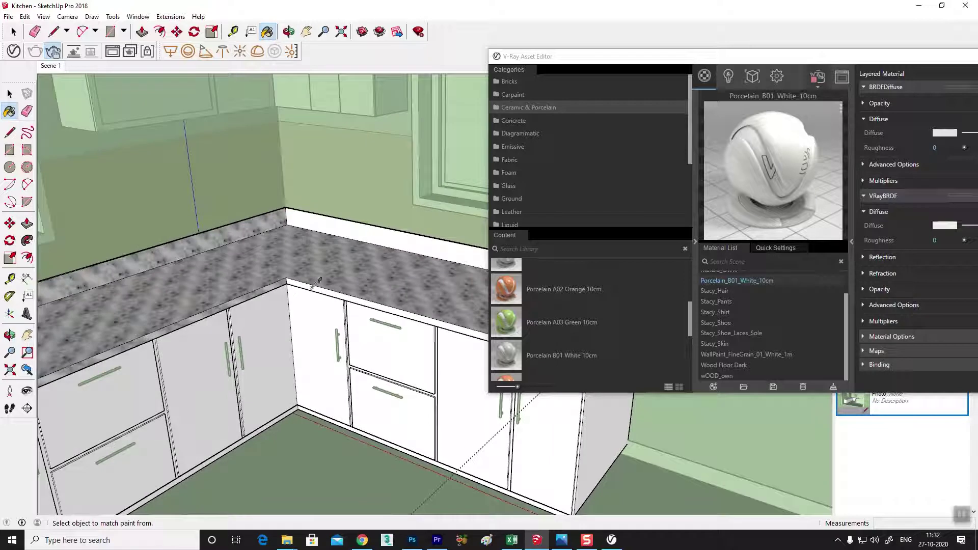
scroll(316, 286, "up", 3)
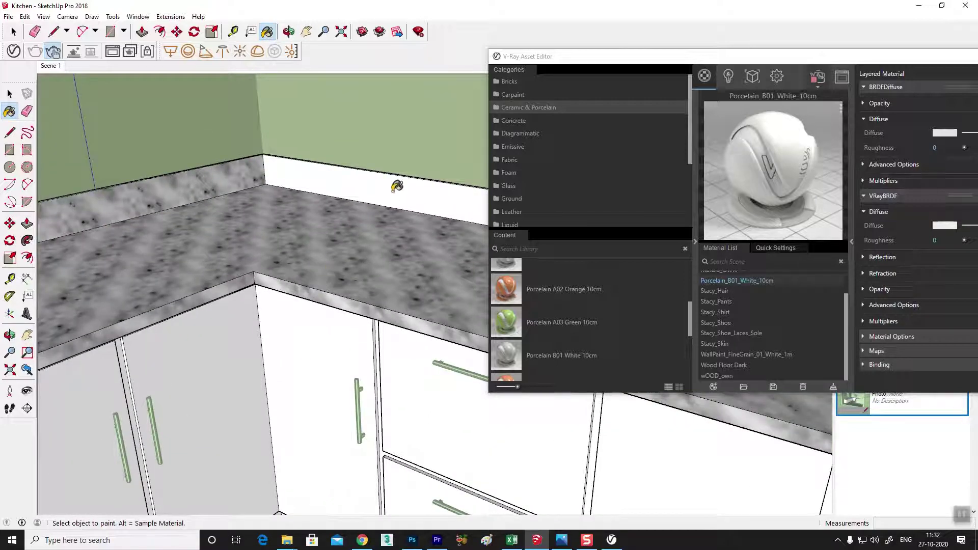
left_click(397, 187)
- Close the V-Ray material editor and return to the Scene 1 kitchen view
middle_click_drag(396, 184, 324, 246)
mouse_move(443, 347)
middle_mouse_down()
mouse_move(426, 365)
mouse_move(361, 283)
middle_mouse_up()
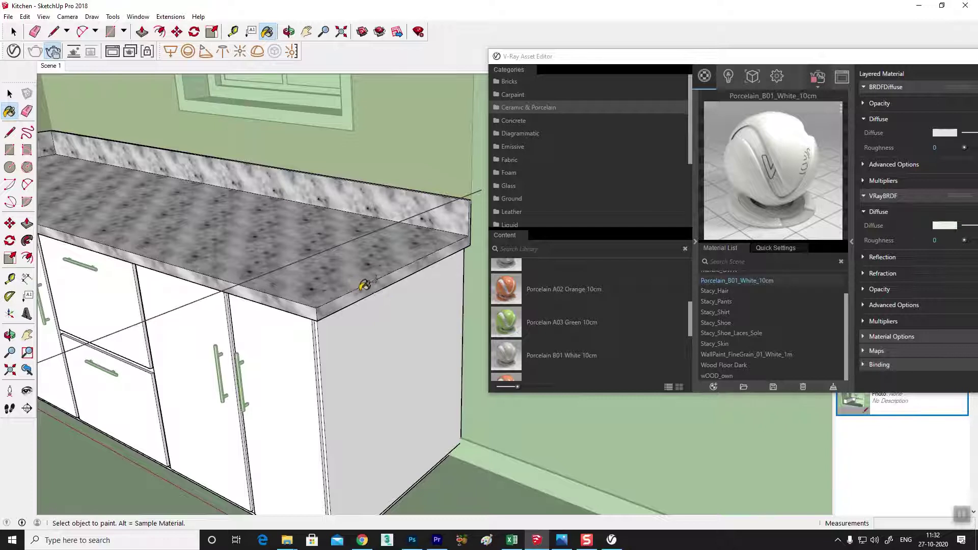
scroll(364, 286, "up", 5)
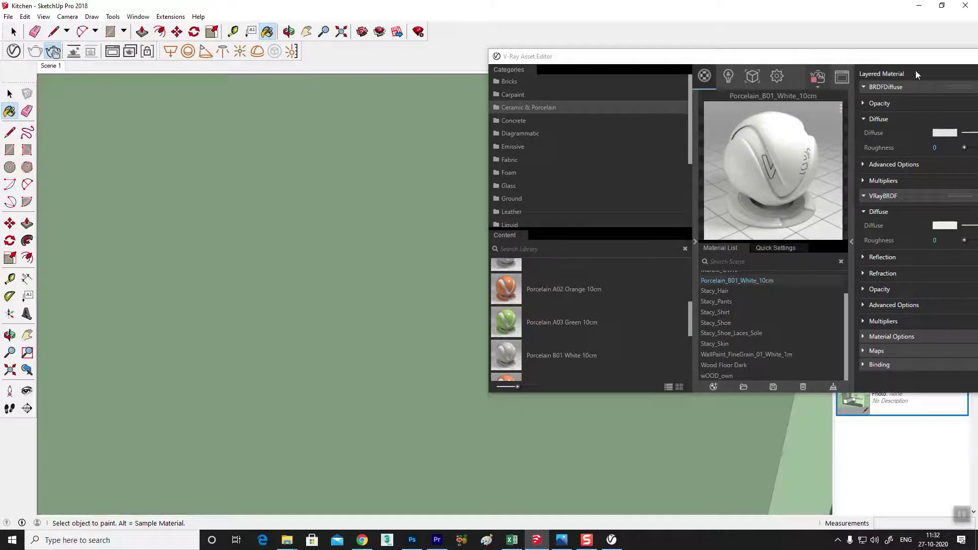
left_click_drag(916, 57, 657, 57)
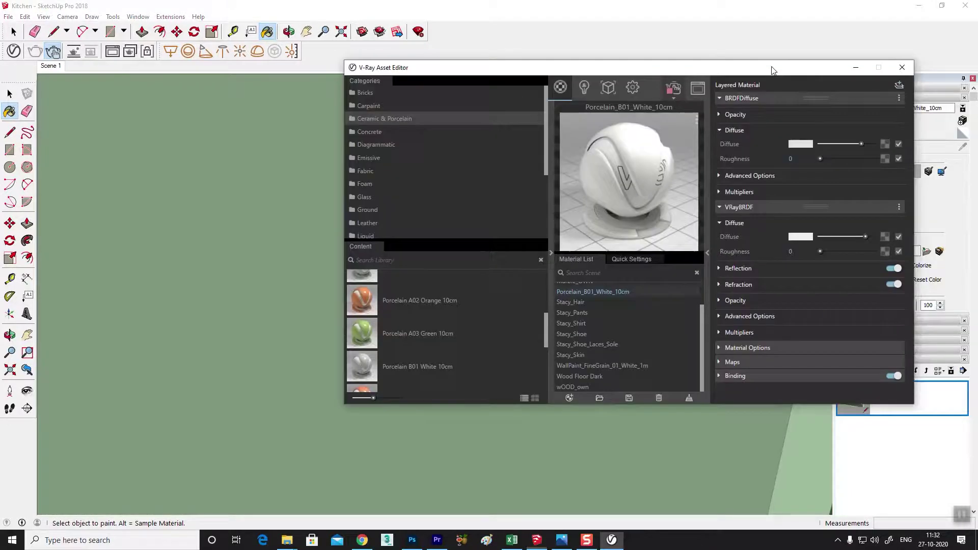
left_click(789, 63)
left_click(861, 397)
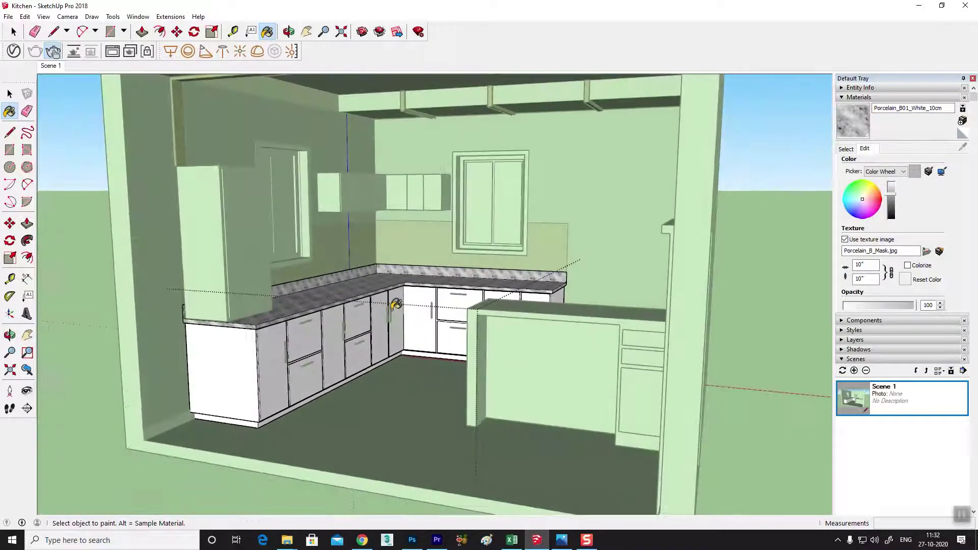
mouse_move(295, 360)
middle_mouse_down()
mouse_move(315, 333)
mouse_move(288, 328)
mouse_move(295, 293)
middle_mouse_up()
- Select the door face at the end of the base cabinet run
key("b")
scroll(288, 329, "up", 3)
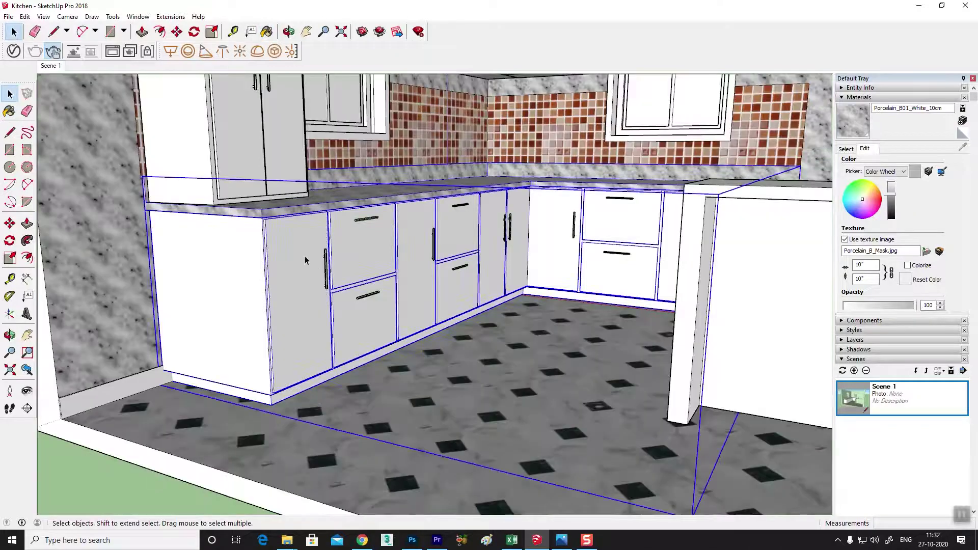
middle_click_drag(305, 260, 292, 276)
scroll(305, 255, "up", 2)
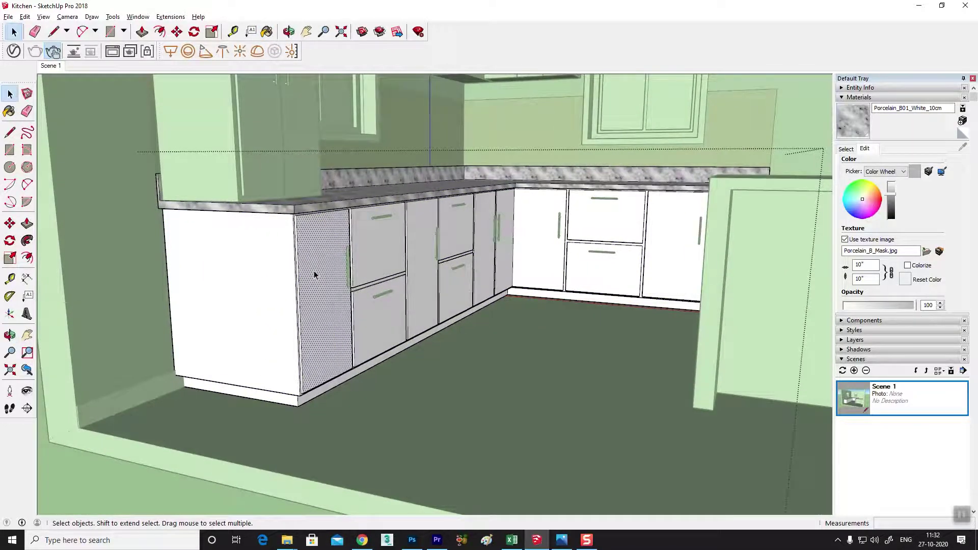
scroll(311, 250, "up", 2)
double_click(314, 245)
middle_click(360, 264)
middle_click_drag(360, 264, 314, 278)
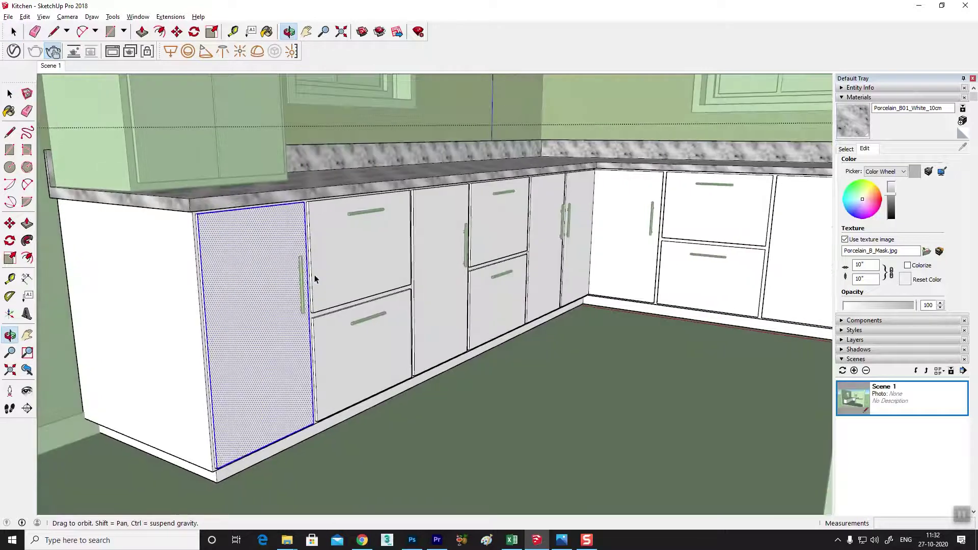
- Compare against the reference kitchen photo, then orbit around the base cabinets
left_click(543, 544)
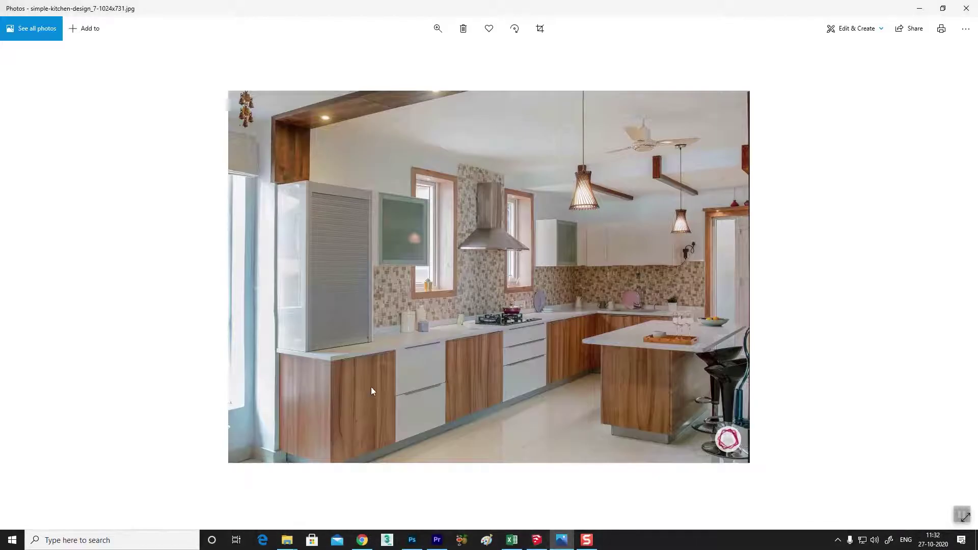
left_click(542, 544)
mouse_move(447, 390)
middle_mouse_down()
mouse_move(340, 317)
mouse_move(354, 300)
mouse_move(324, 297)
middle_mouse_up()
- Add Laminate C02 120cm from the V-Ray Wood & Laminate library to the scene's materials
key("space")
scroll(382, 246, "up", 3)
middle_click_drag(382, 247, 340, 265)
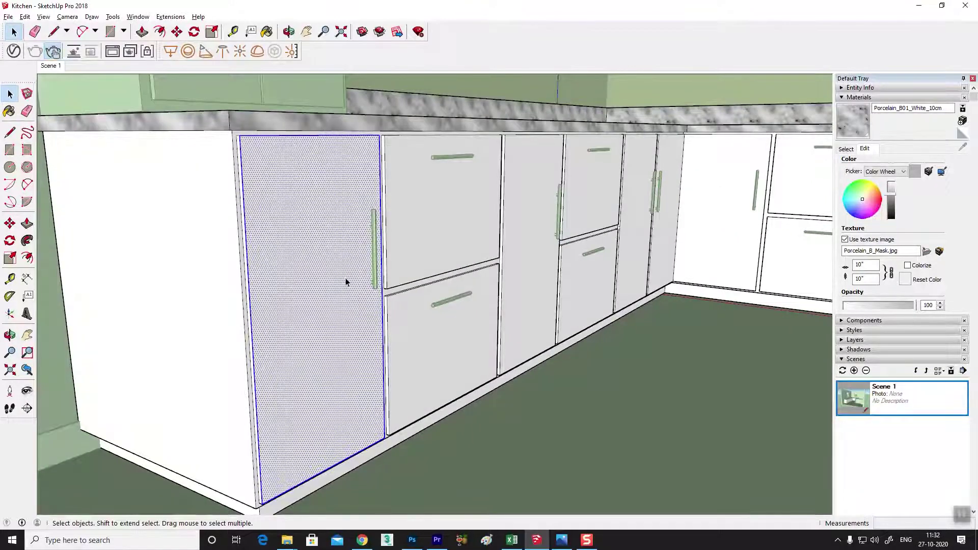
left_click(16, 54)
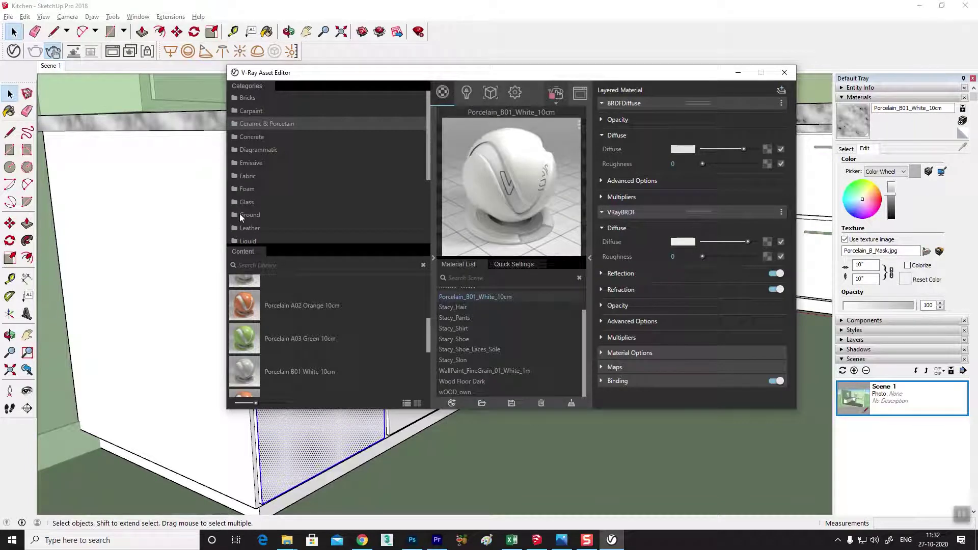
scroll(264, 210, "down", 3)
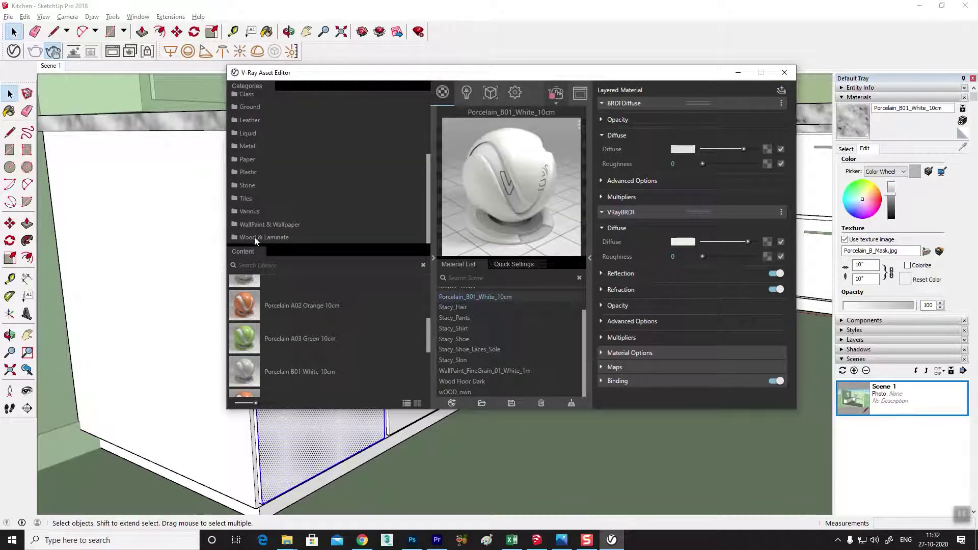
left_click(255, 237)
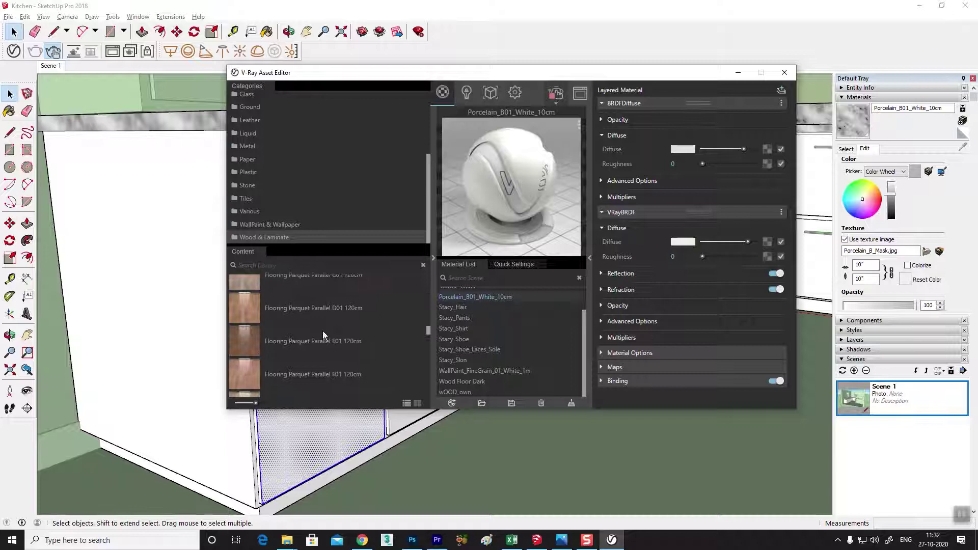
scroll(323, 335, "down", 3)
scroll(322, 334, "down", 3)
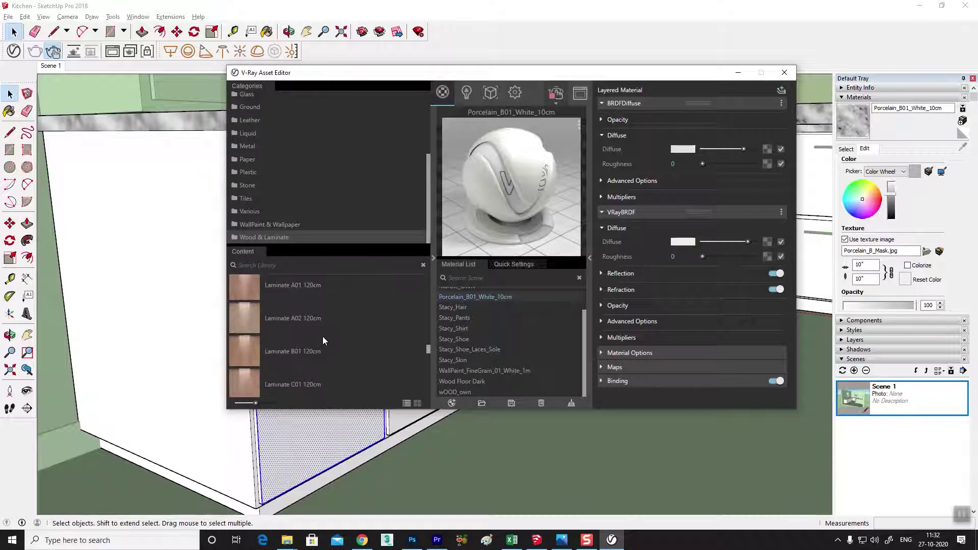
scroll(323, 339, "down", 2)
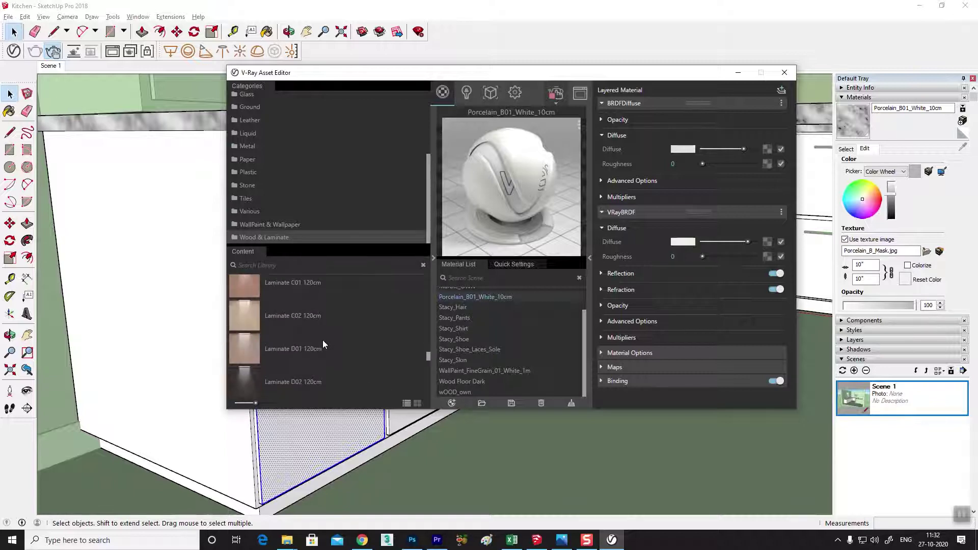
right_click(243, 314)
left_click(267, 323)
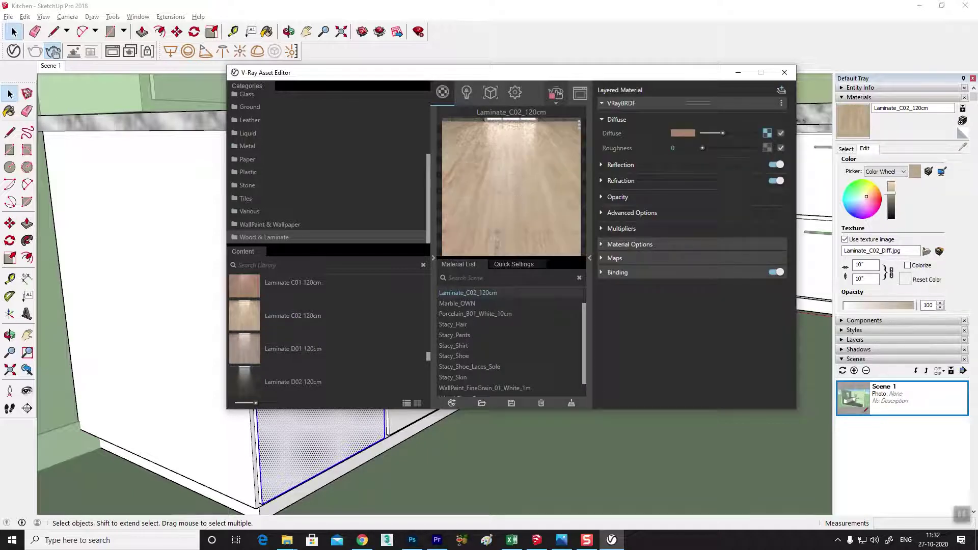
- Paint the left cabinet door with Laminate_C02_120cm and inspect the textured face
left_click(9, 111)
left_click(294, 435)
middle_click_drag(295, 435, 298, 419)
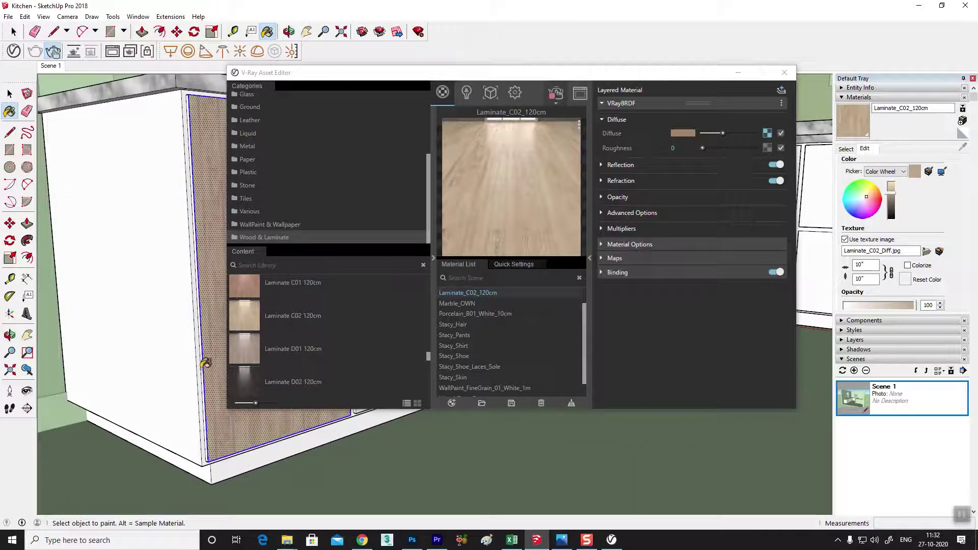
scroll(205, 363, "up", 1)
scroll(209, 371, "up", 1)
mouse_move(207, 372)
middle_mouse_down()
mouse_move(268, 437)
mouse_move(174, 419)
middle_mouse_up()
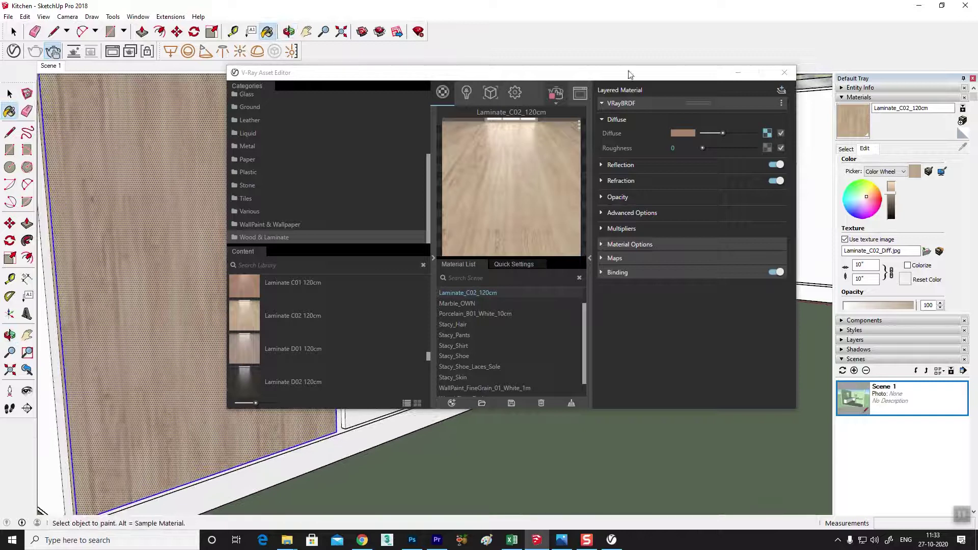
- Close the V-Ray asset editor, view the cabinet row frontally, and compare with the reference photo
left_click(793, 75)
mouse_move(586, 260)
middle_mouse_down()
mouse_move(372, 356)
mouse_move(430, 321)
mouse_move(454, 345)
mouse_move(338, 275)
middle_mouse_up()
scroll(350, 261, "up", 3)
scroll(349, 255, "up", 1)
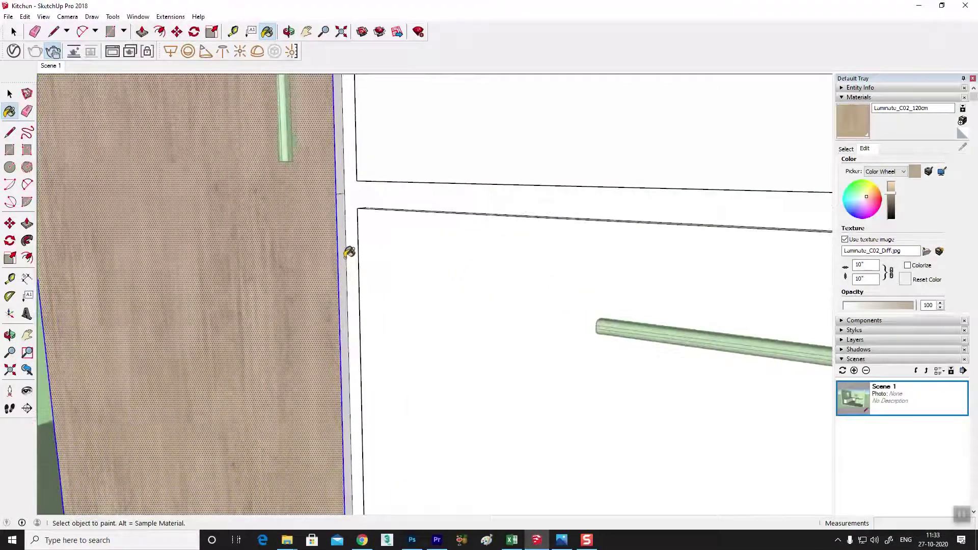
scroll(396, 253, "down", 3)
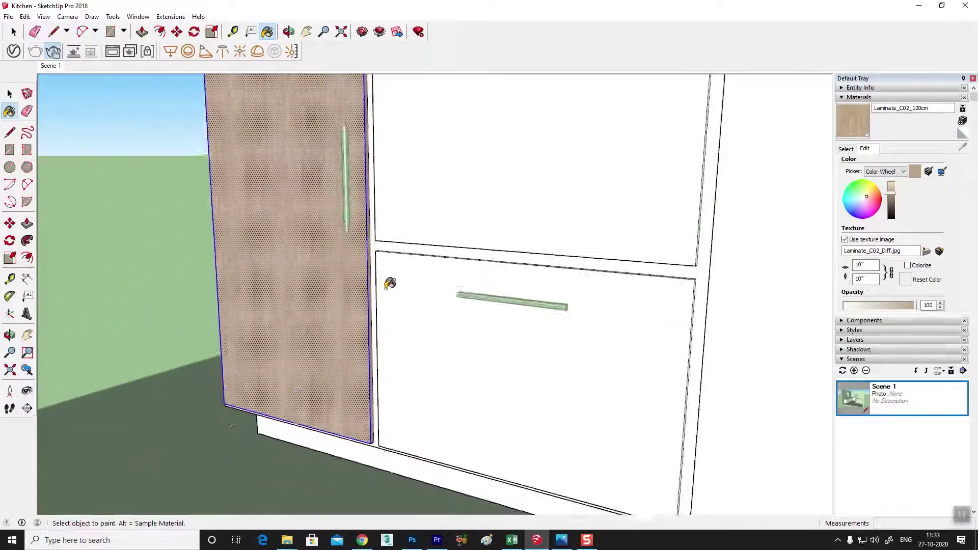
scroll(356, 316, "down", 2)
mouse_move(310, 343)
middle_mouse_down()
mouse_move(531, 349)
mouse_move(568, 337)
mouse_move(507, 343)
mouse_move(553, 350)
mouse_move(541, 350)
middle_mouse_up()
middle_click_drag(367, 261, 486, 320)
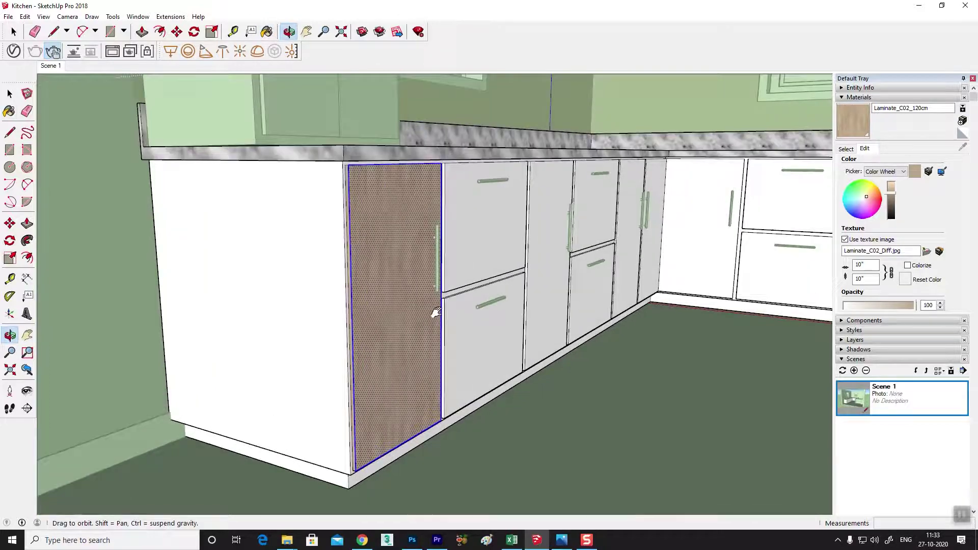
mouse_move(376, 306)
middle_mouse_down()
mouse_move(426, 317)
mouse_move(411, 331)
middle_mouse_up()
left_click(569, 546)
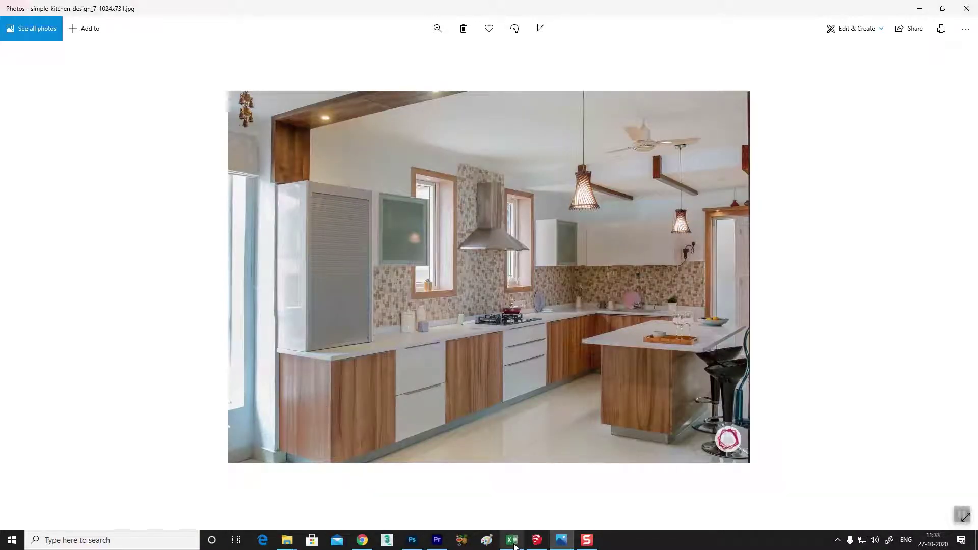
left_click(537, 540)
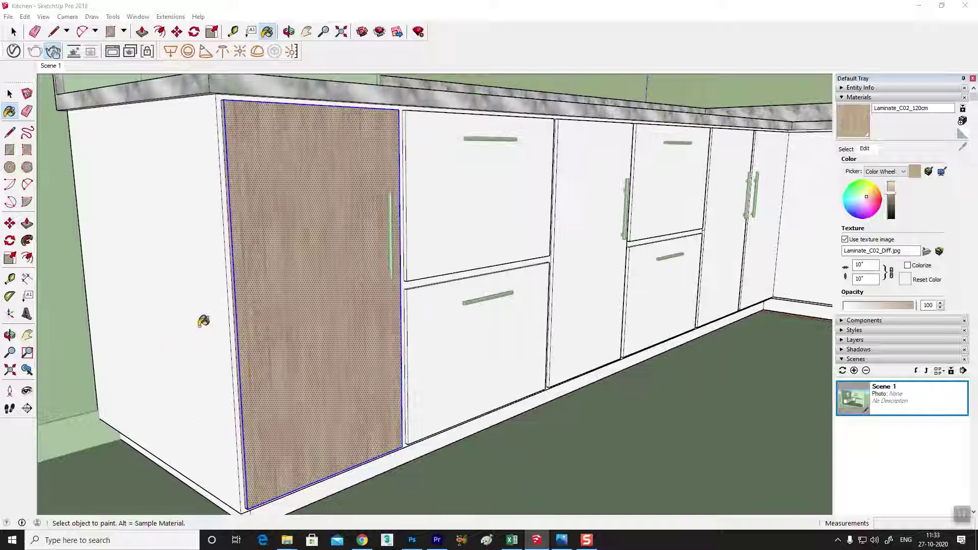
- Paint the left cabinet panel with the Laminate_C02_120cm wood laminate
left_click(204, 321)
middle_click_drag(208, 331, 399, 328)
scroll(413, 311, "up", 2)
scroll(422, 280, "up", 2)
- Paint the centre tall door with the laminate and inspect it head-on
left_click(500, 211)
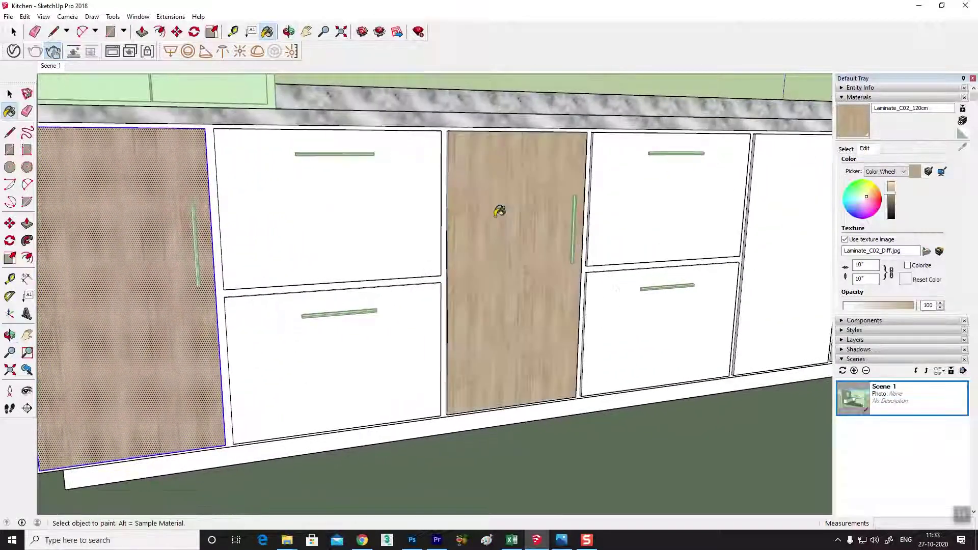
scroll(481, 213, "up", 2)
mouse_move(463, 214)
middle_mouse_down()
mouse_move(476, 229)
mouse_move(490, 212)
middle_mouse_up()
scroll(490, 214, "up", 1)
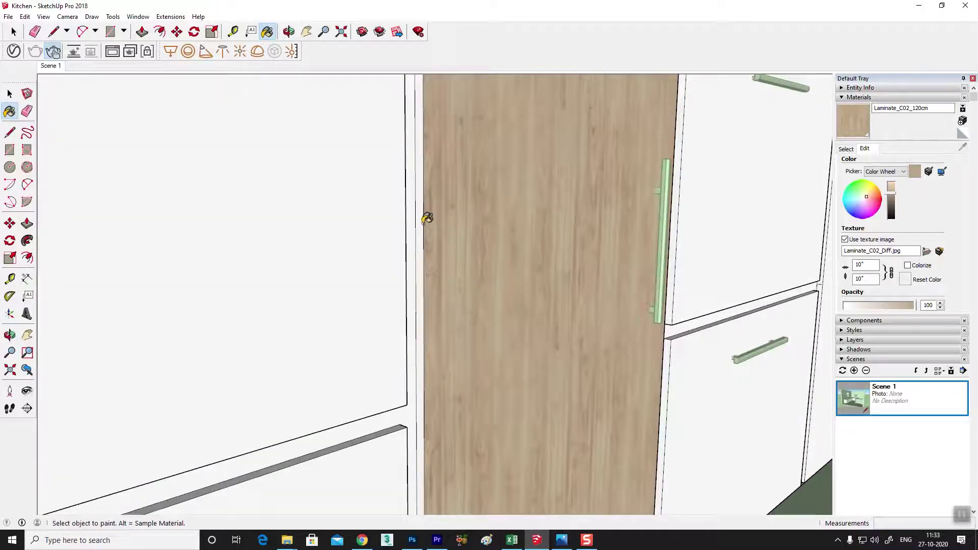
mouse_move(424, 214)
middle_mouse_down()
mouse_move(546, 323)
mouse_move(600, 289)
mouse_move(490, 281)
middle_mouse_up()
scroll(597, 292, "down", 2)
scroll(512, 237, "up", 2)
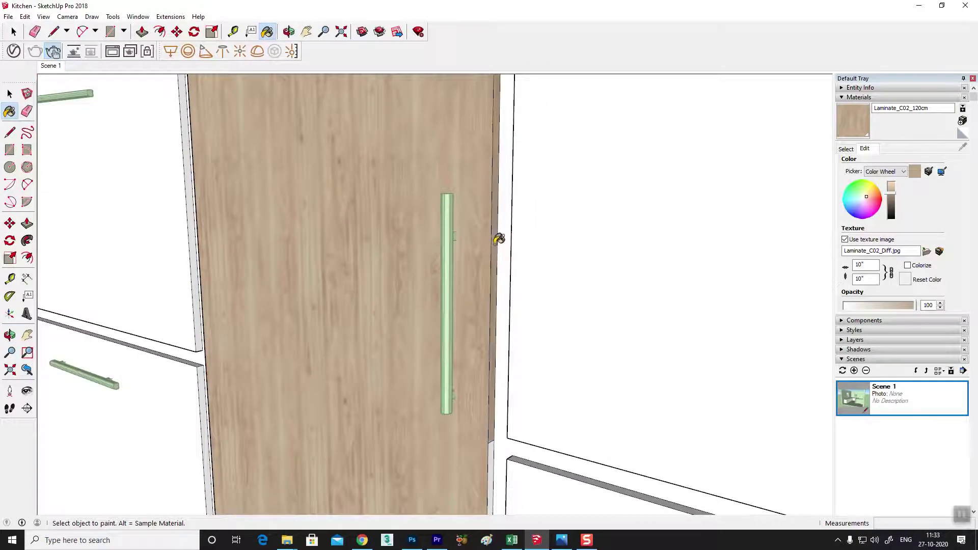
scroll(498, 239, "down", 3)
scroll(486, 396, "up", 3)
scroll(485, 395, "down", 2)
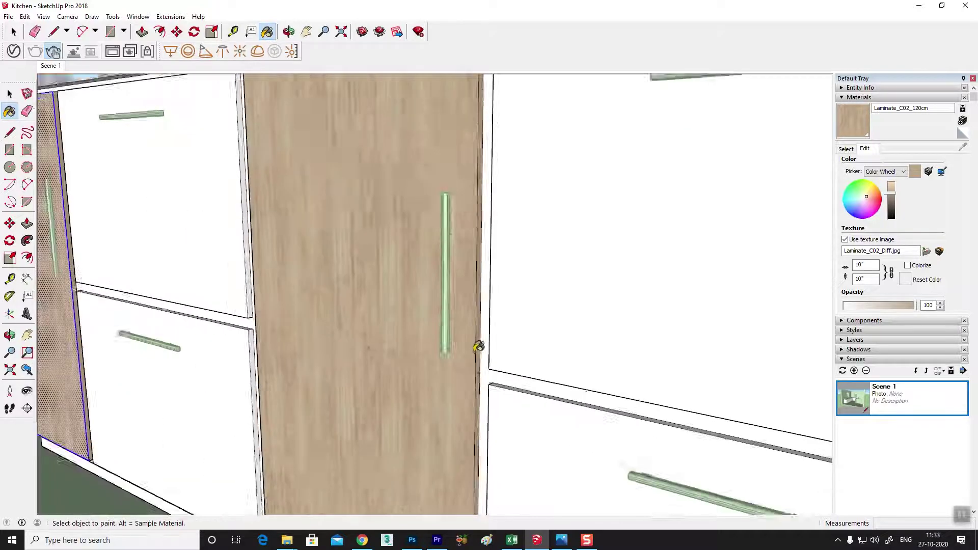
scroll(476, 345, "down", 2)
mouse_move(463, 343)
middle_mouse_down()
mouse_move(491, 372)
mouse_move(646, 336)
mouse_move(231, 350)
middle_mouse_up()
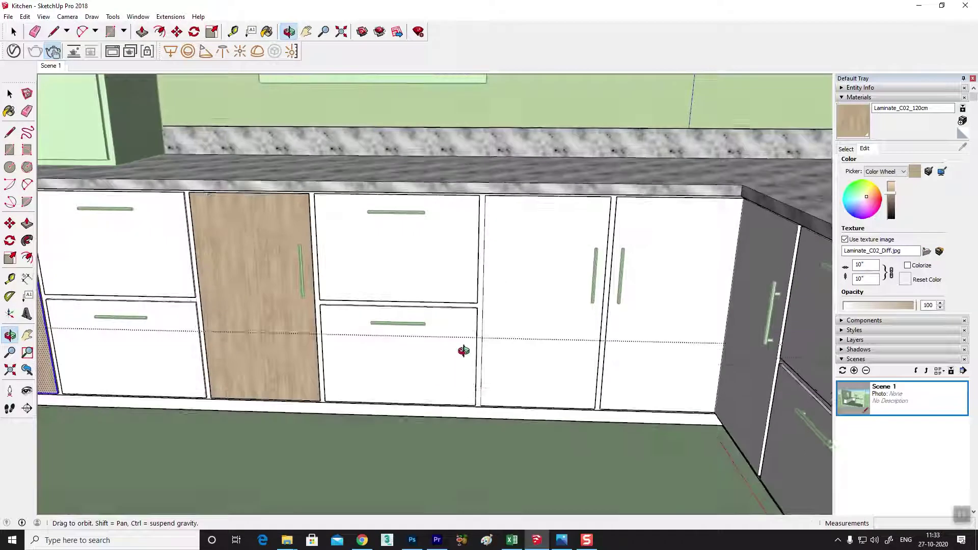
middle_click_drag(308, 314, 213, 328)
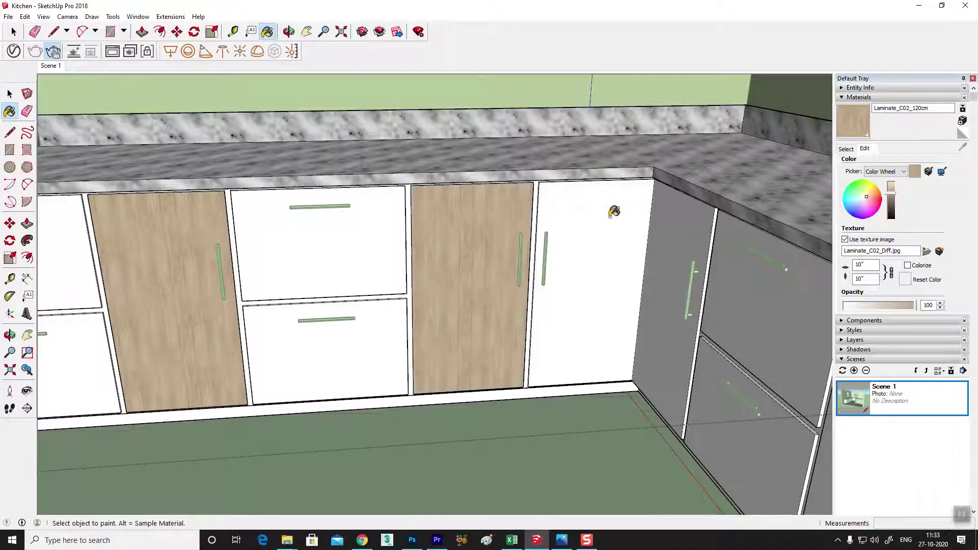
- Paint the next white door with the laminate and check the gap beside the drawers
left_click(614, 211)
scroll(543, 207, "up", 3)
scroll(544, 208, "up", 3)
scroll(546, 206, "up", 2)
mouse_move(545, 207)
middle_mouse_down()
mouse_move(493, 240)
mouse_move(415, 253)
mouse_move(490, 225)
middle_mouse_up()
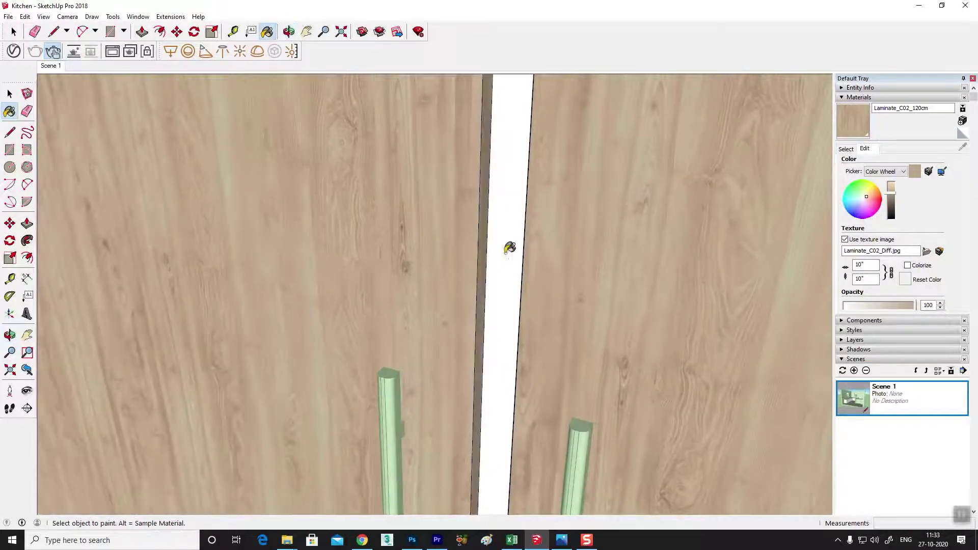
scroll(510, 248, "down", 5)
mouse_move(570, 270)
middle_mouse_down()
mouse_move(525, 338)
mouse_move(686, 319)
mouse_move(512, 307)
middle_mouse_up()
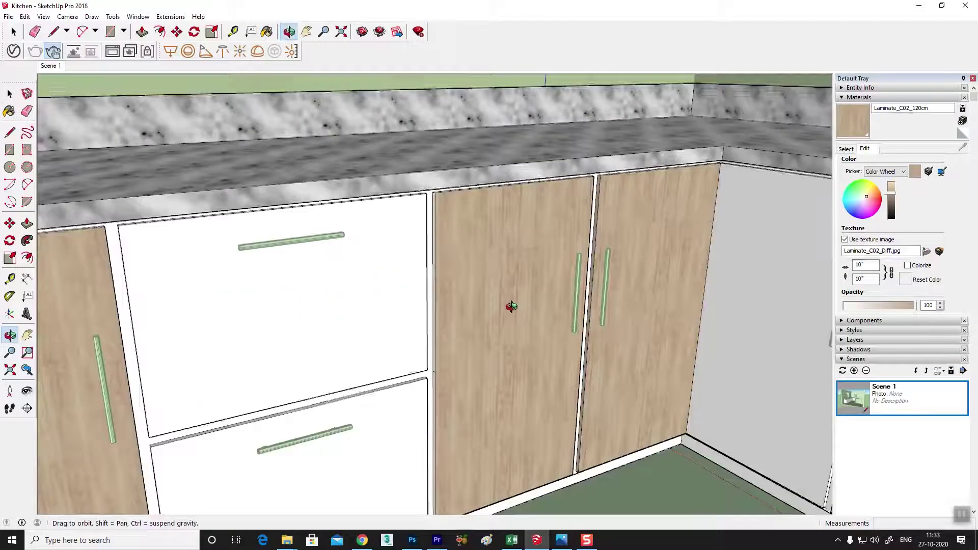
scroll(493, 282, "up", 2)
scroll(452, 276, "up", 3)
mouse_move(520, 272)
middle_mouse_down()
mouse_move(476, 384)
mouse_move(463, 345)
middle_mouse_up()
scroll(469, 326, "up", 2)
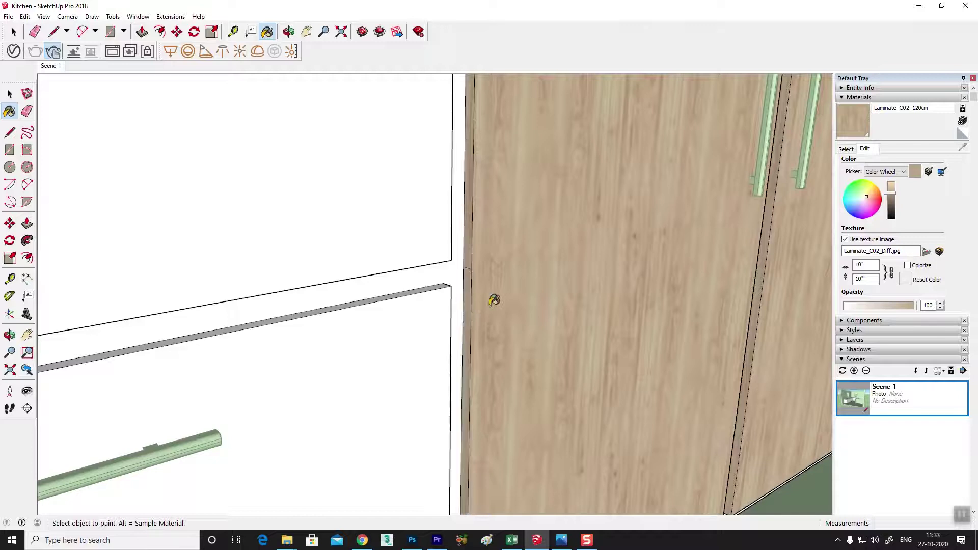
scroll(494, 300, "down", 4)
- Orbit around the doors, drawer unit and L-shaped counter to check the laminate seams and edges
mouse_move(561, 299)
middle_mouse_down()
mouse_move(511, 321)
mouse_move(531, 306)
mouse_move(415, 248)
mouse_move(454, 247)
middle_mouse_up()
scroll(494, 203, "up", 3)
scroll(539, 193, "up", 2)
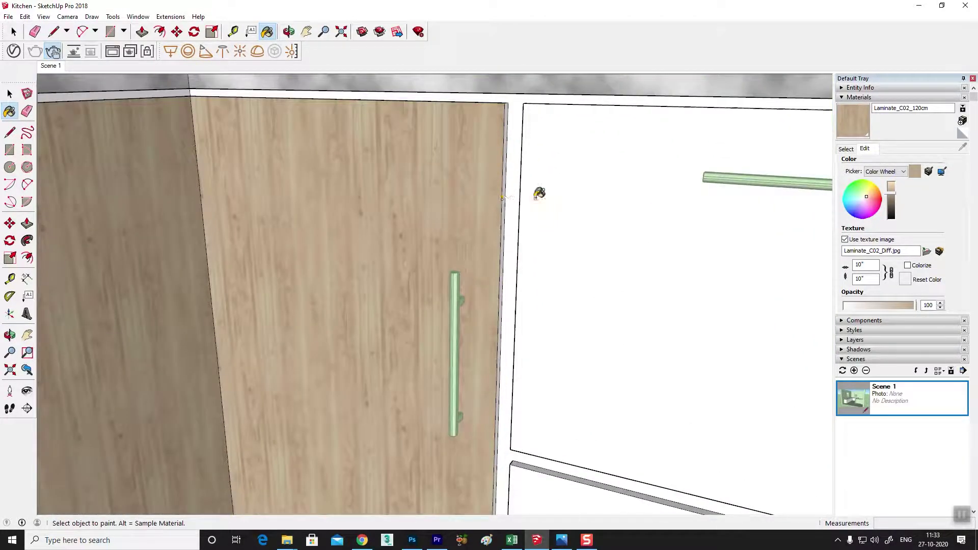
middle_click_drag(539, 193, 477, 218)
middle_click_drag(516, 145, 513, 97)
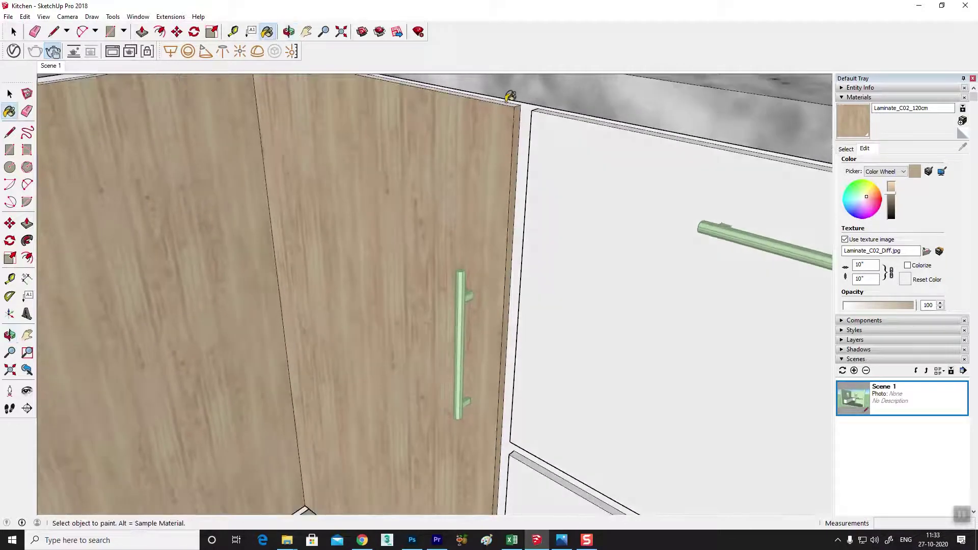
scroll(514, 96, "up", 2)
scroll(517, 106, "up", 2)
scroll(465, 201, "down", 3)
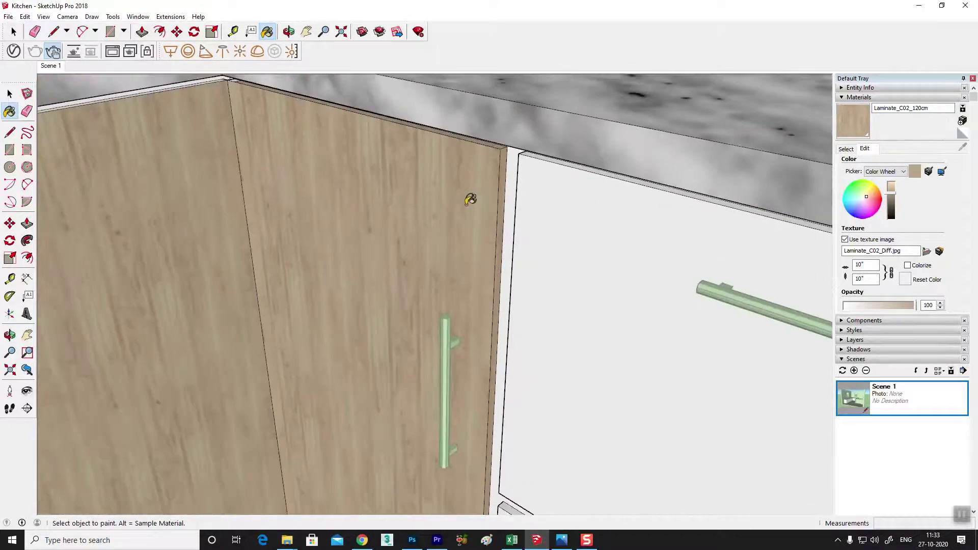
middle_click_drag(466, 201, 365, 254)
scroll(209, 214, "up", 3)
mouse_move(209, 214)
middle_mouse_down()
mouse_move(294, 200)
mouse_move(291, 151)
middle_mouse_up()
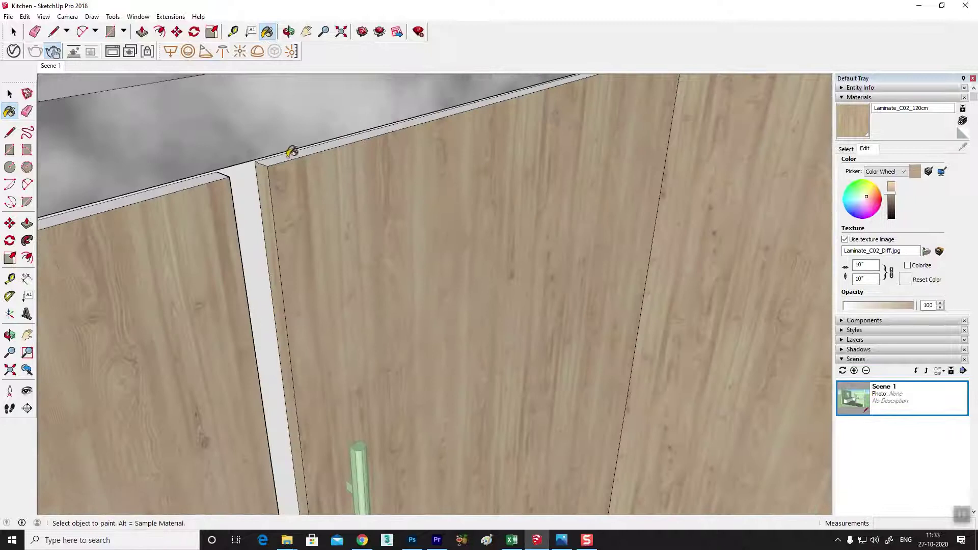
scroll(347, 236, "down", 3)
scroll(375, 270, "down", 2)
mouse_move(376, 270)
middle_mouse_down()
mouse_move(574, 170)
mouse_move(365, 266)
mouse_move(245, 277)
middle_mouse_up()
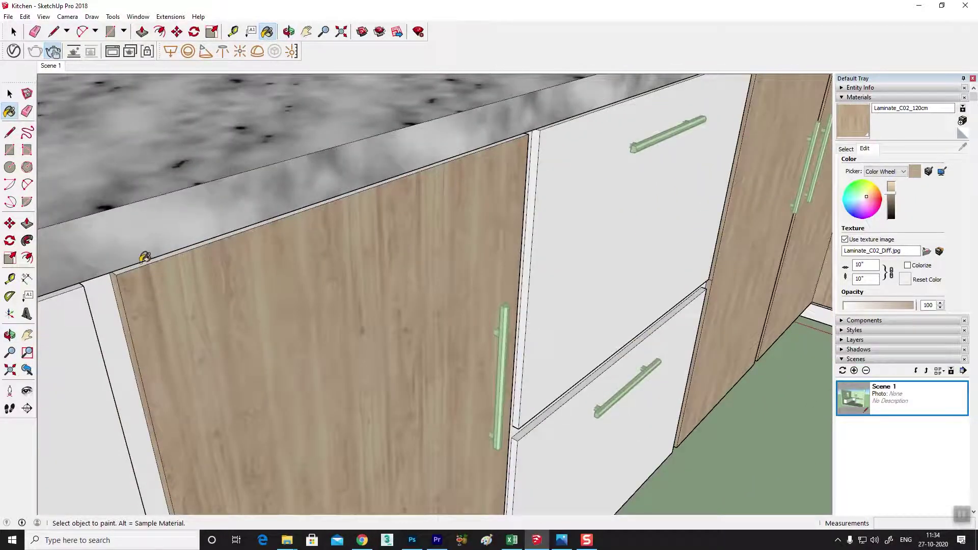
mouse_move(144, 260)
middle_mouse_down()
mouse_move(362, 345)
mouse_move(317, 373)
mouse_move(460, 218)
mouse_move(196, 356)
middle_mouse_up()
scroll(170, 284, "up", 3)
scroll(175, 244, "up", 2)
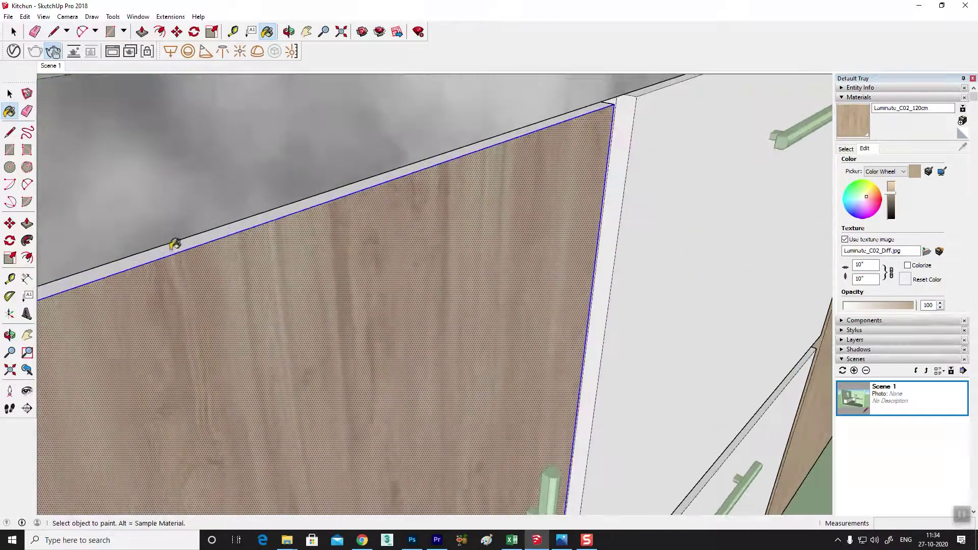
scroll(280, 290, "down", 4)
scroll(367, 312, "down", 4)
scroll(378, 321, "down", 2)
mouse_move(378, 321)
middle_mouse_down()
mouse_move(466, 306)
mouse_move(535, 323)
mouse_move(507, 287)
mouse_move(512, 305)
middle_mouse_up()
scroll(590, 327, "up", 3)
- Paint the white cabinet door by the countertop with the laminate
left_click(492, 201)
middle_click_drag(491, 200, 531, 201)
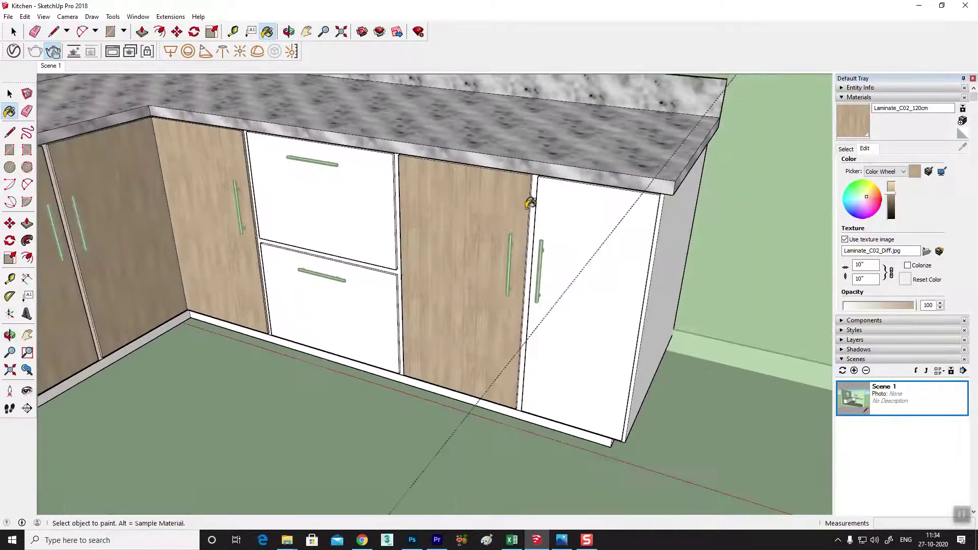
scroll(541, 183, "up", 3)
middle_click_drag(543, 164, 502, 200)
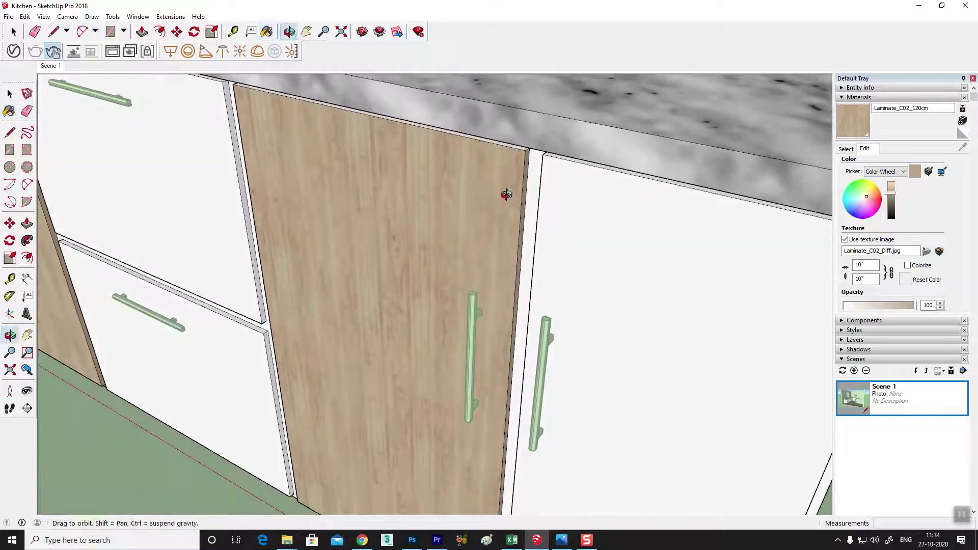
scroll(518, 138, "up", 3)
scroll(530, 147, "up", 2)
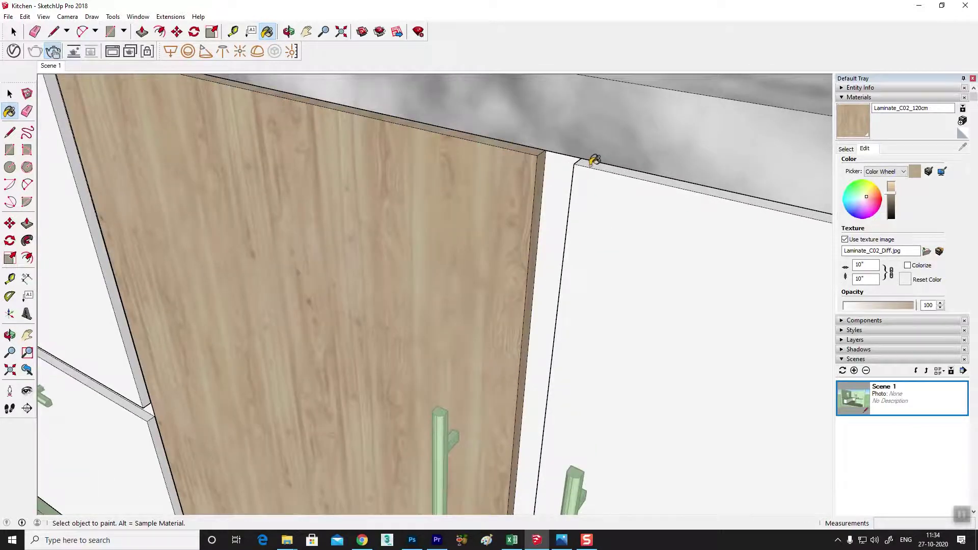
- Paint the right-hand white door with the laminate
left_click(596, 199)
mouse_move(596, 199)
middle_mouse_down()
mouse_move(633, 229)
mouse_move(609, 197)
mouse_move(686, 171)
middle_mouse_up()
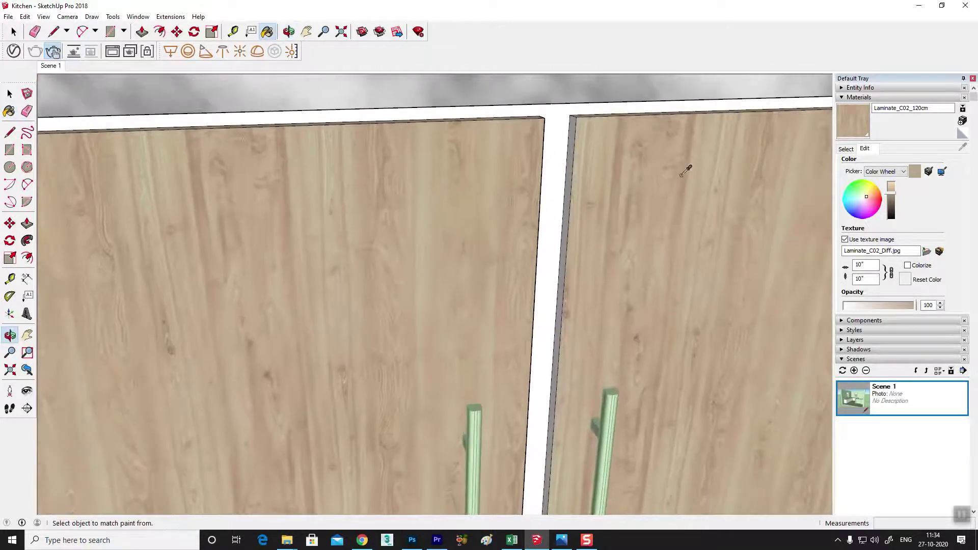
scroll(609, 174, "down", 4)
mouse_move(703, 250)
middle_mouse_down()
mouse_move(609, 264)
mouse_move(445, 244)
middle_mouse_up()
scroll(619, 220, "up", 2)
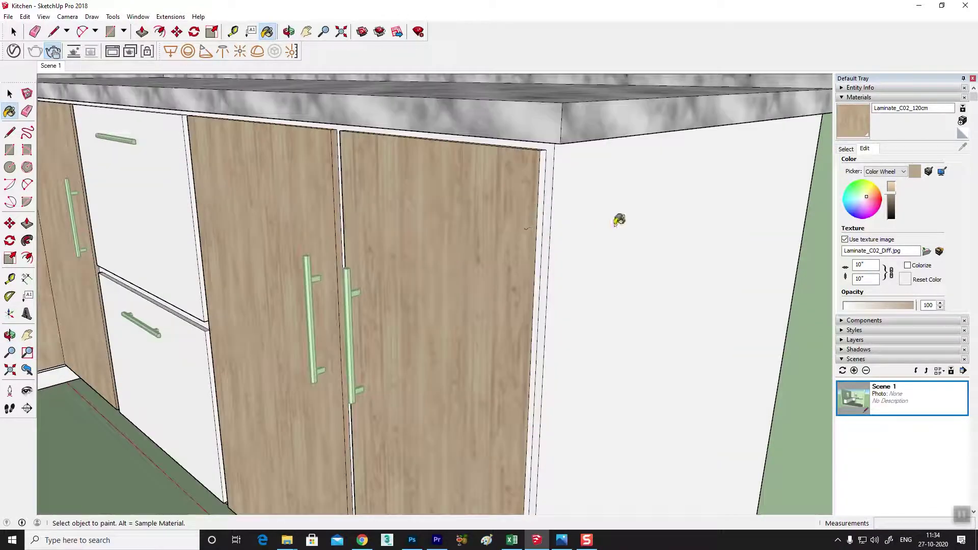
- Paint the cabinet's right side panel with the Laminate_C02_120cm wood laminate
left_click(619, 220)
scroll(545, 181, "up", 2)
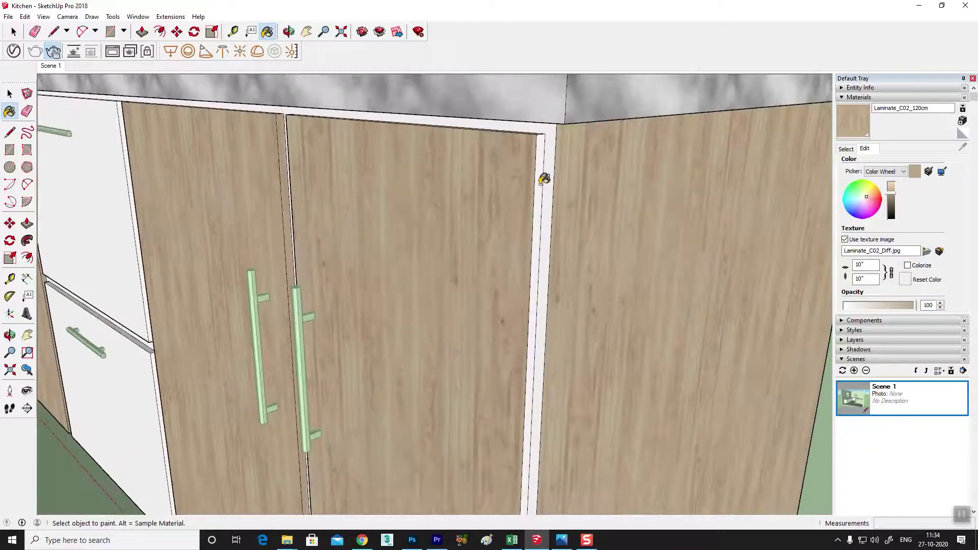
scroll(548, 177, "down", 3)
scroll(585, 218, "down", 3)
scroll(543, 247, "down", 3)
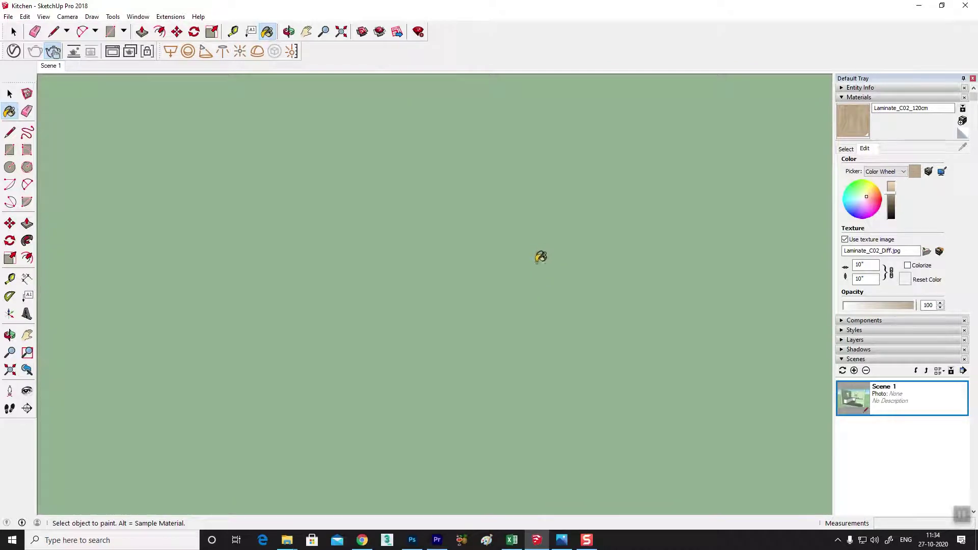
left_click(851, 402)
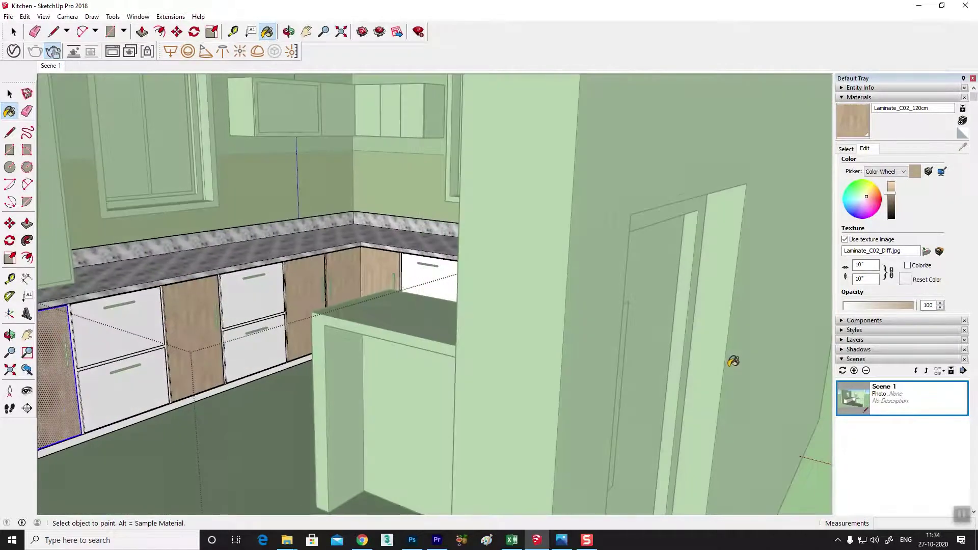
scroll(285, 356, "up", 3)
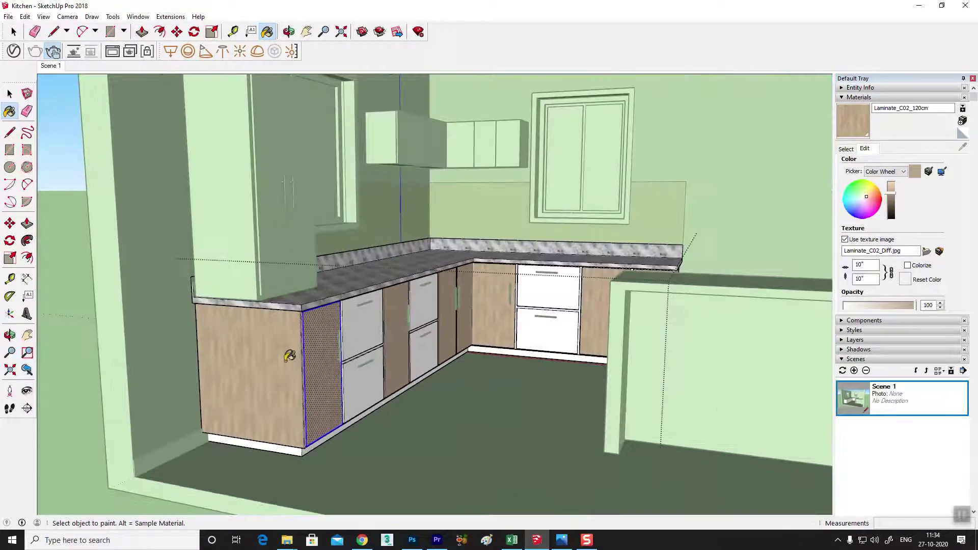
scroll(305, 343, "up", 3)
scroll(326, 351, "up", 2)
scroll(306, 346, "down", 2)
scroll(326, 342, "down", 2)
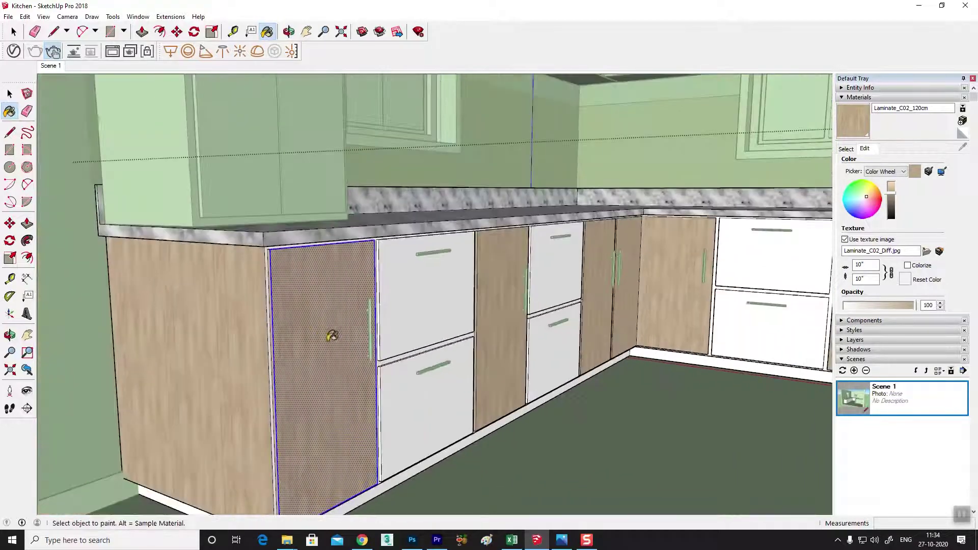
scroll(407, 336, "down", 2)
scroll(466, 341, "down", 2)
mouse_move(465, 341)
middle_mouse_down()
mouse_move(516, 354)
mouse_move(498, 306)
middle_mouse_up()
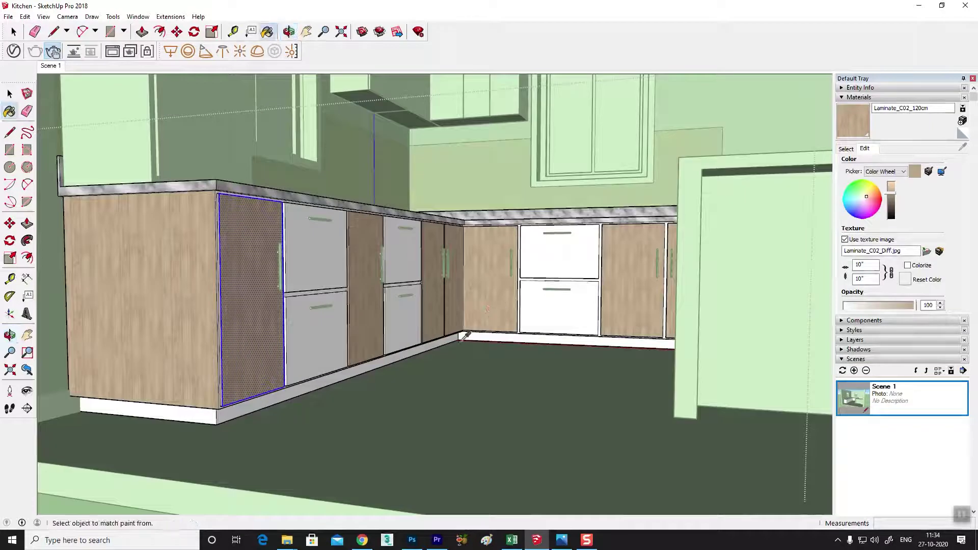
left_click(562, 541)
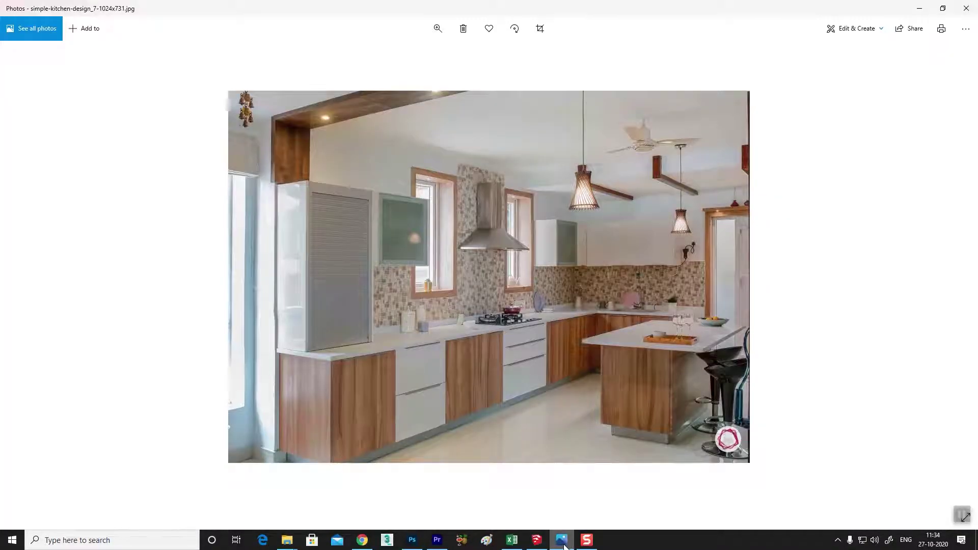
mouse_move(536, 540)
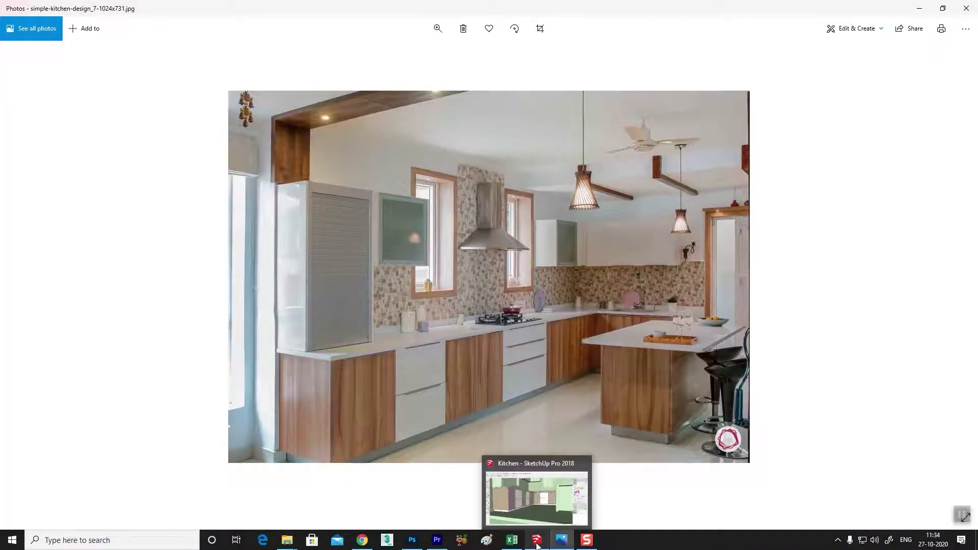
left_click(537, 545)
- Add Porcelain_D01_20cm from the V-Ray Ceramic & Porcelain library to the scene materials
scroll(370, 362, "up", 3)
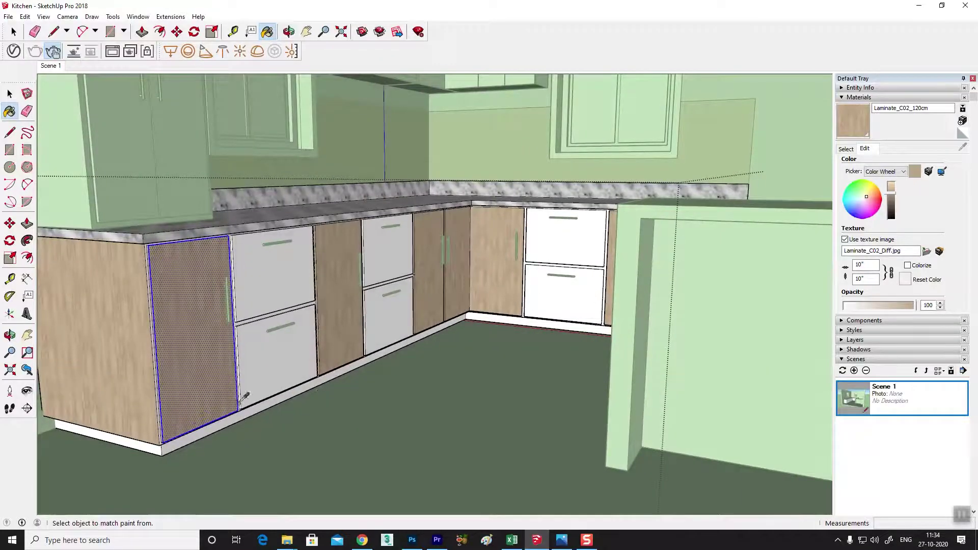
scroll(370, 362, "up", 2)
scroll(371, 361, "up", 2)
scroll(332, 364, "up", 1)
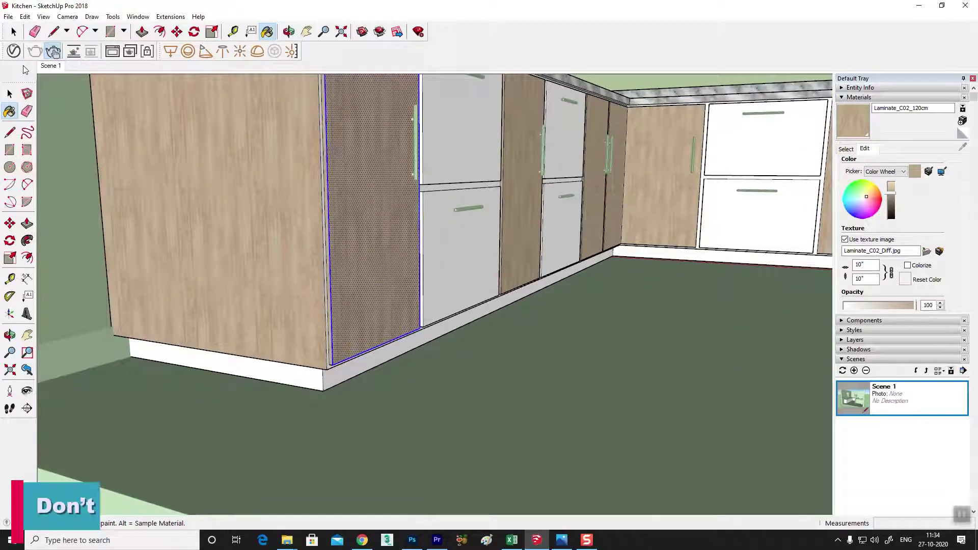
left_click(14, 52)
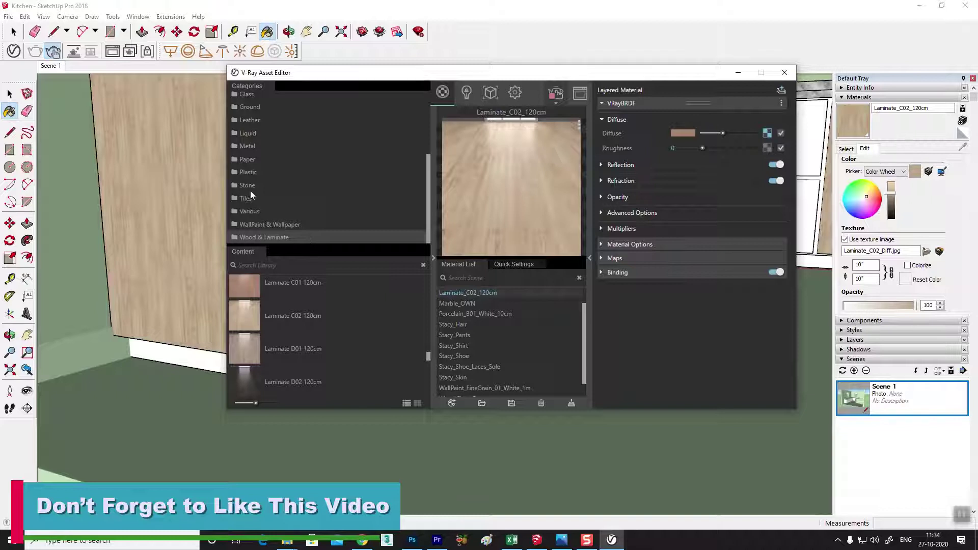
scroll(273, 147, "up", 3)
left_click(261, 124)
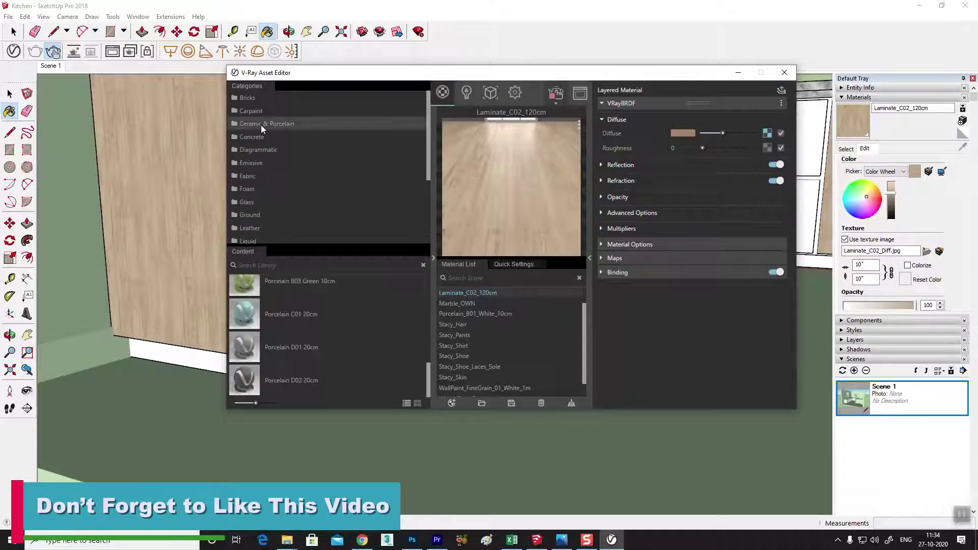
left_click(274, 355)
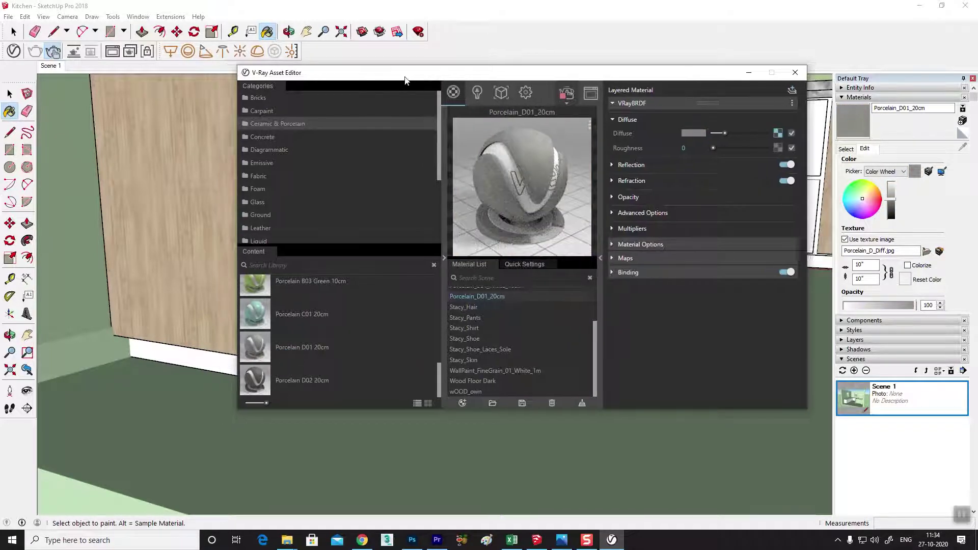
left_click_drag(393, 83, 515, 85)
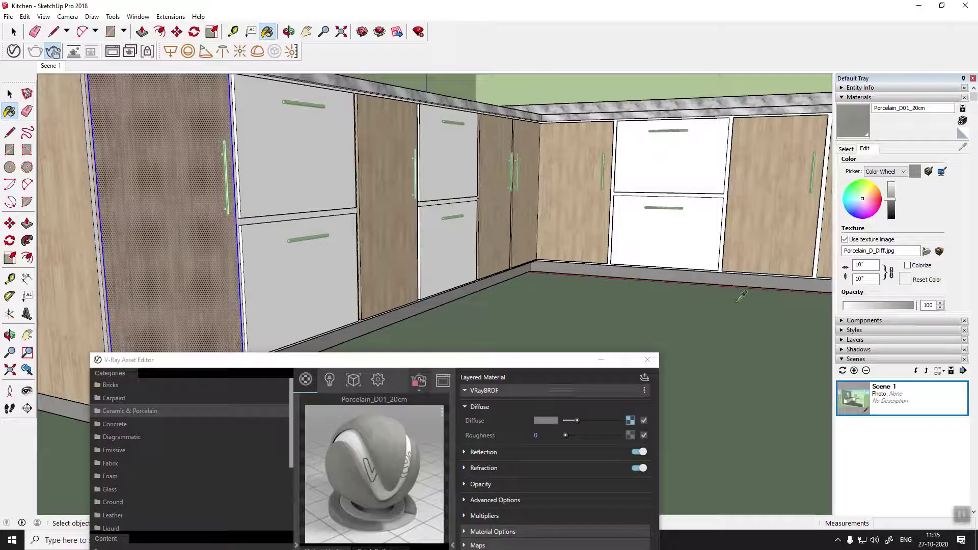
- Orbit around the kitchen to bring the floor edge and plinth into view
scroll(630, 265, "up", 5)
scroll(546, 306, "down", 6)
scroll(699, 312, "up", 2)
scroll(620, 309, "down", 3)
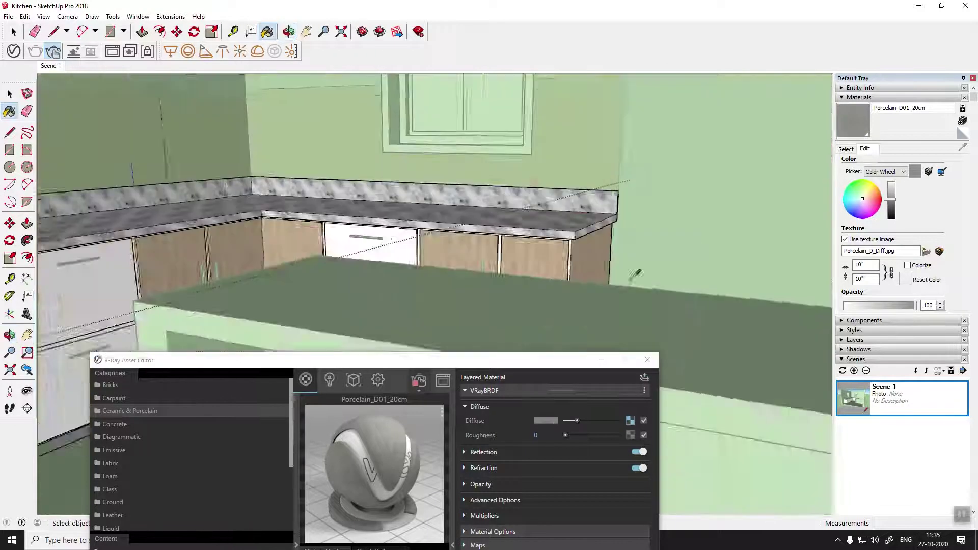
scroll(559, 244, "up", 5)
scroll(428, 242, "up", 2)
scroll(406, 249, "up", 1)
mouse_move(407, 248)
middle_mouse_down()
mouse_move(502, 250)
mouse_move(645, 275)
mouse_move(675, 226)
middle_mouse_up()
mouse_move(268, 255)
middle_mouse_down()
mouse_move(509, 304)
mouse_move(640, 258)
mouse_move(442, 309)
middle_mouse_up()
mouse_move(123, 277)
middle_mouse_down()
mouse_move(433, 277)
mouse_move(406, 297)
middle_mouse_up()
mouse_move(320, 323)
middle_mouse_down()
mouse_move(353, 308)
mouse_move(325, 316)
mouse_move(324, 331)
mouse_move(240, 367)
middle_mouse_up()
- Close the material editor and switch to the Paint Bucket near the plinth corner
left_click(641, 363)
key("b")
scroll(428, 285, "up", 3)
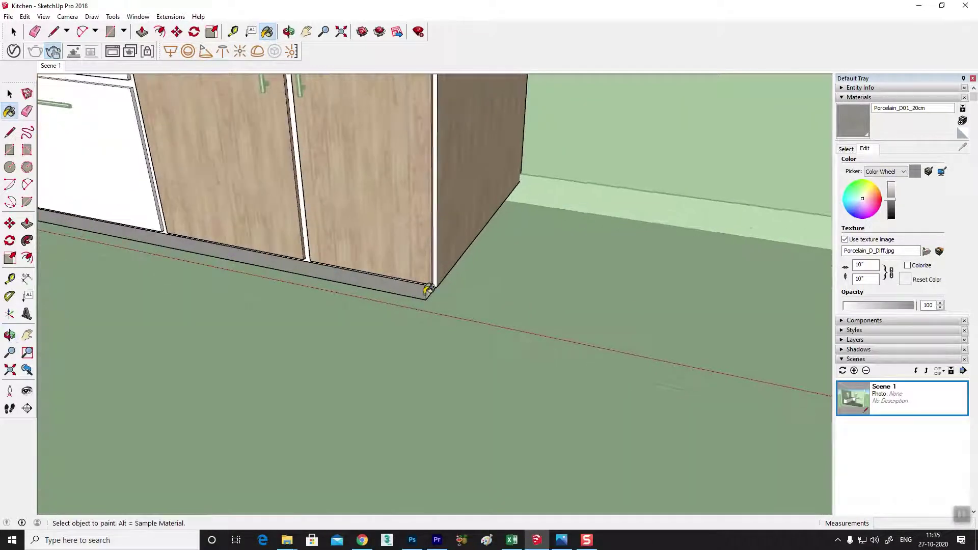
scroll(437, 282, "up", 2)
scroll(435, 277, "up", 2)
scroll(447, 269, "down", 5)
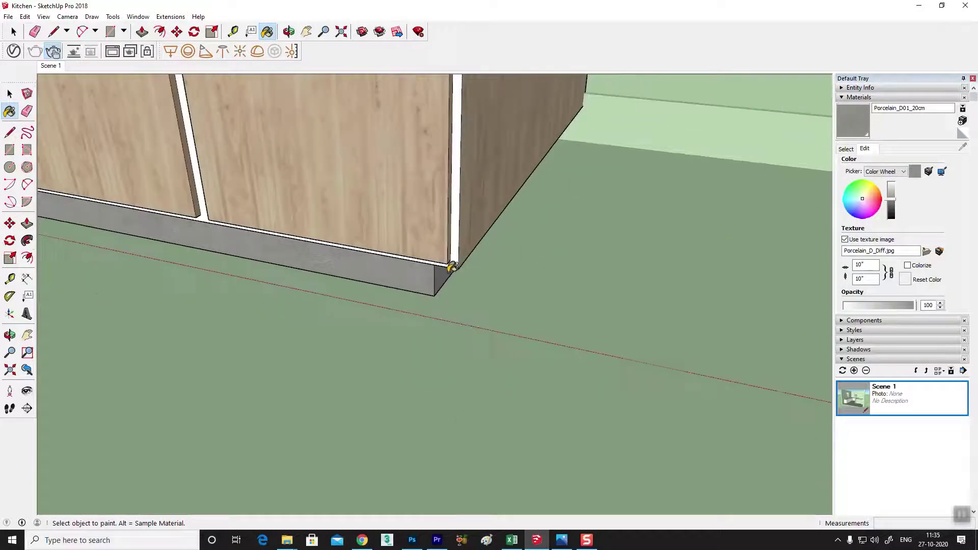
scroll(451, 281, "up", 3)
middle_click_drag(316, 283, 504, 330)
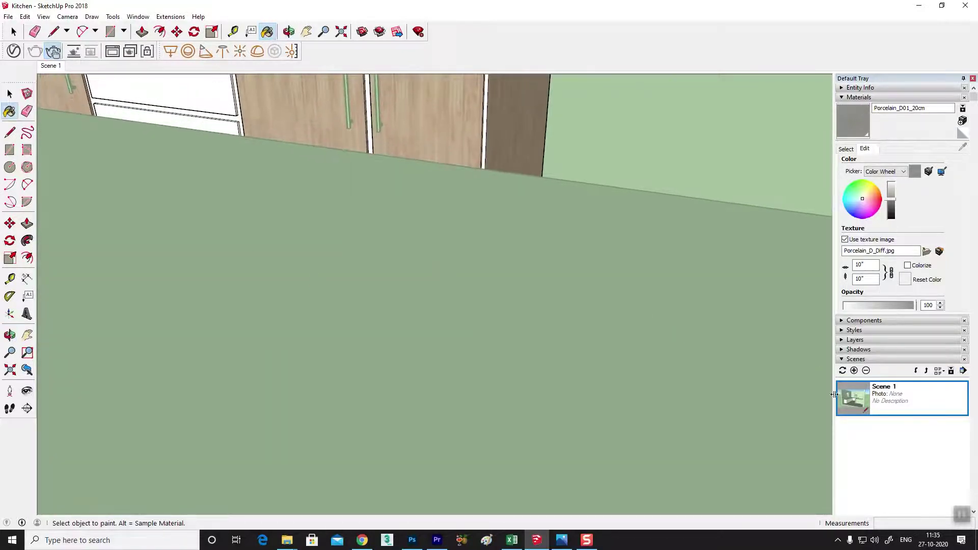
- Return to the Scene 1 view, zoom to the lower cabinets and reopen the V-Ray material library
double_click(852, 399)
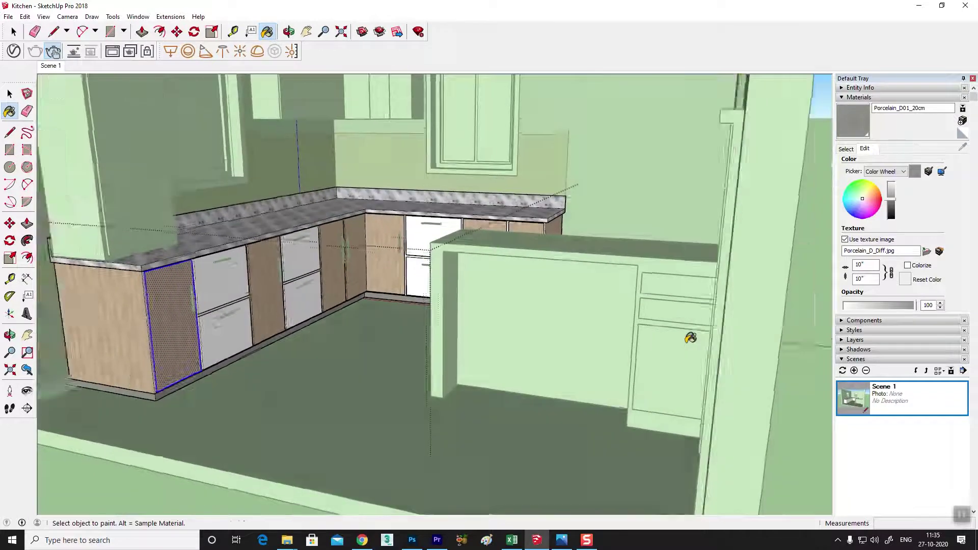
scroll(261, 313, "up", 2)
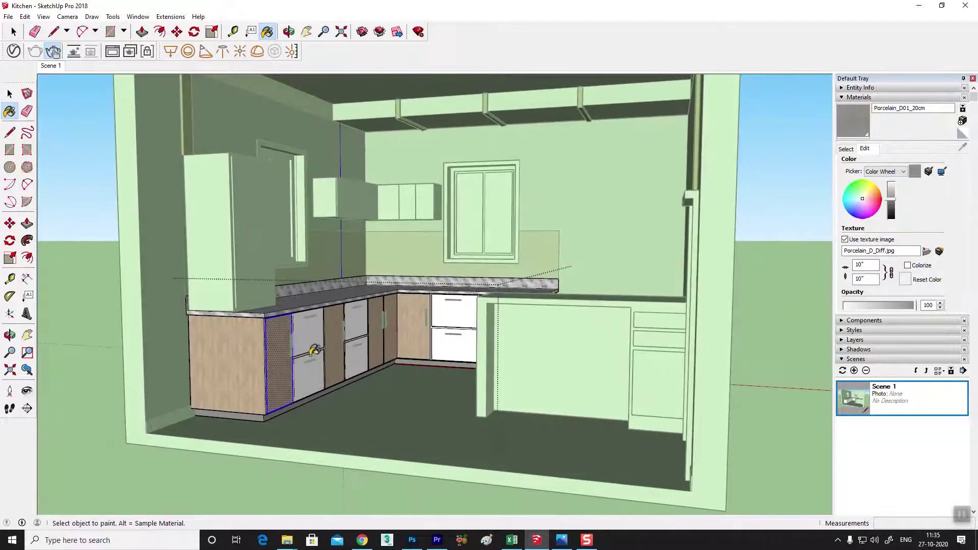
scroll(261, 312, "up", 5)
scroll(261, 313, "up", 1)
scroll(261, 312, "up", 2)
mouse_move(261, 312)
middle_mouse_down()
mouse_move(338, 278)
mouse_move(339, 290)
middle_mouse_up()
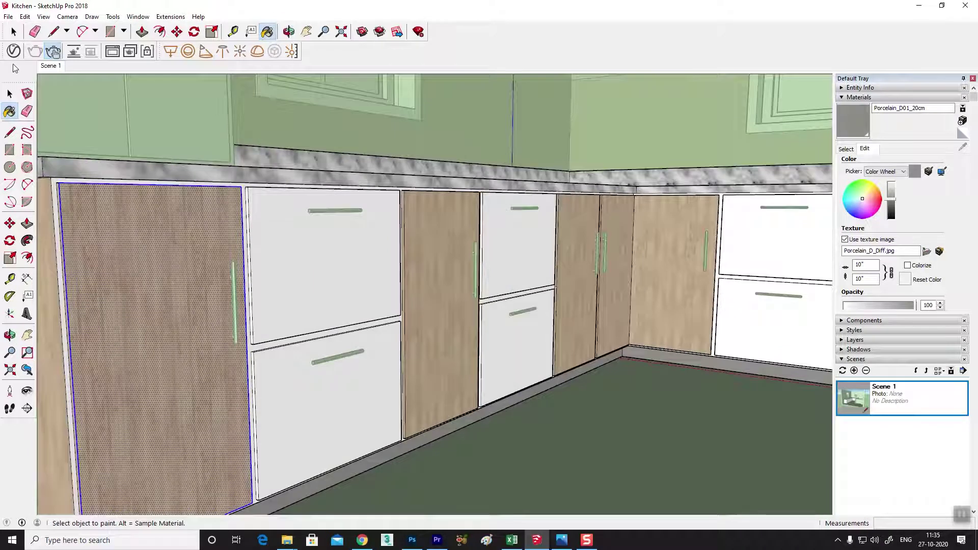
left_click(14, 51)
- Add the white fine-grain wall paint from the WallPaint & Wallpaper library to the scene
left_click_drag(195, 363, 449, 176)
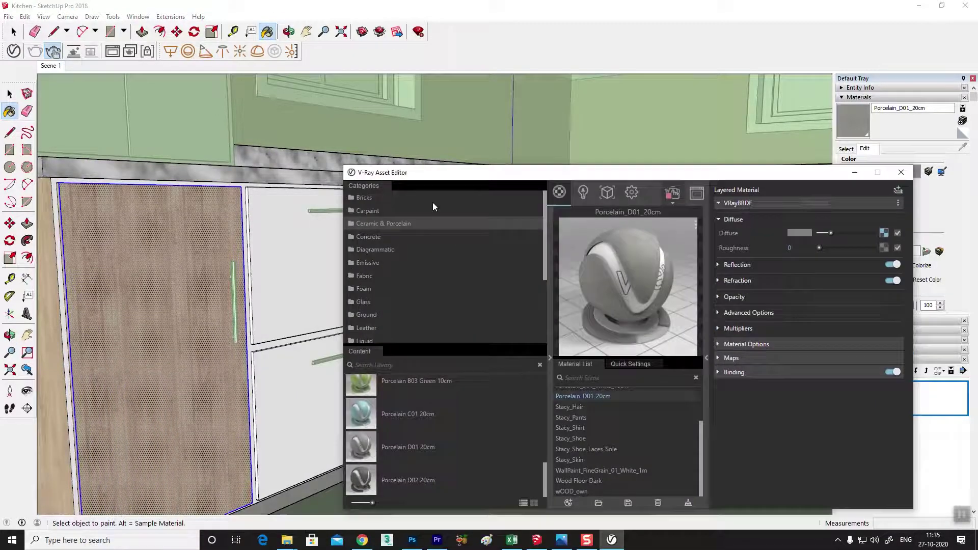
left_click(372, 250)
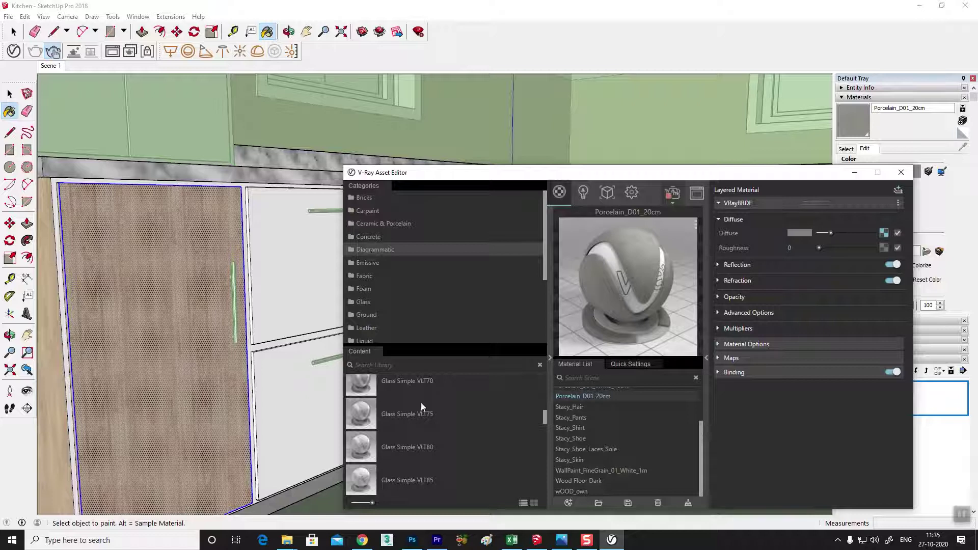
scroll(418, 439, "down", 2)
scroll(420, 439, "down", 2)
scroll(424, 444, "down", 2)
scroll(424, 444, "down", 2)
scroll(424, 445, "down", 2)
scroll(424, 445, "down", 2)
scroll(422, 316, "down", 3)
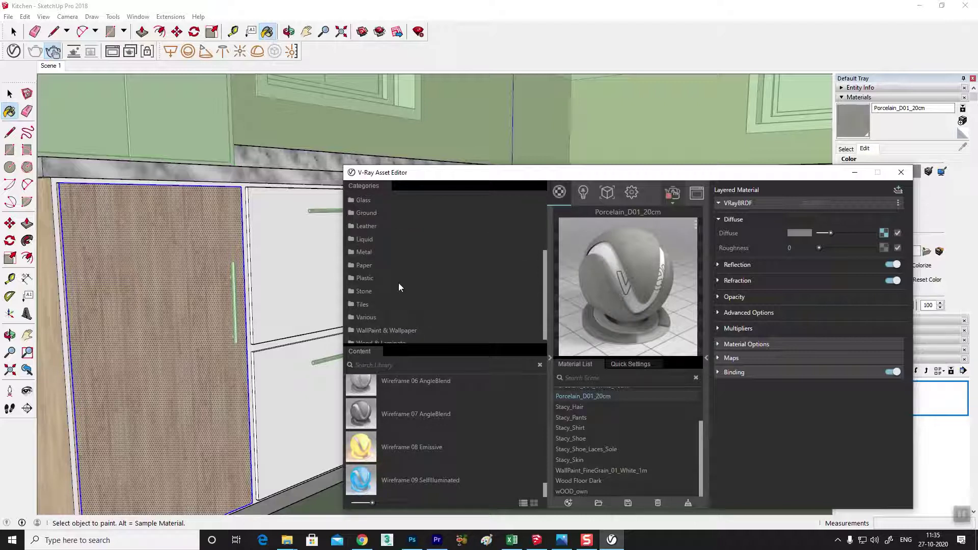
scroll(387, 296, "up", 2)
scroll(396, 295, "up", 1)
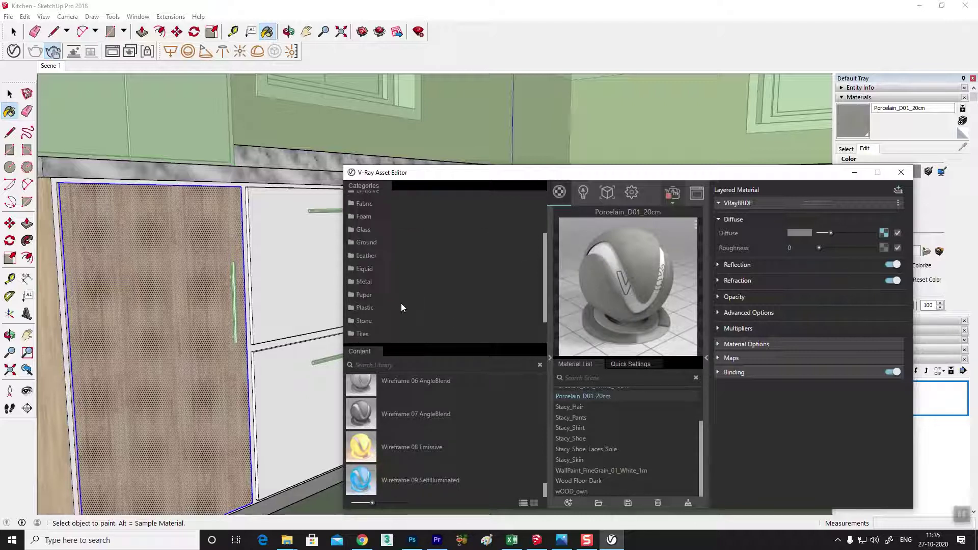
scroll(402, 308, "down", 3)
left_click(389, 324)
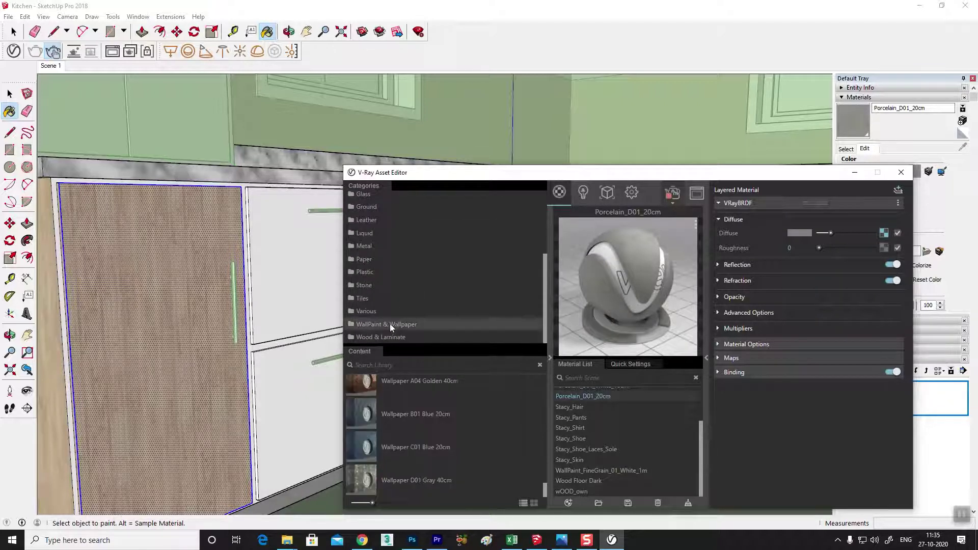
scroll(439, 451, "up", 2)
scroll(439, 452, "up", 1)
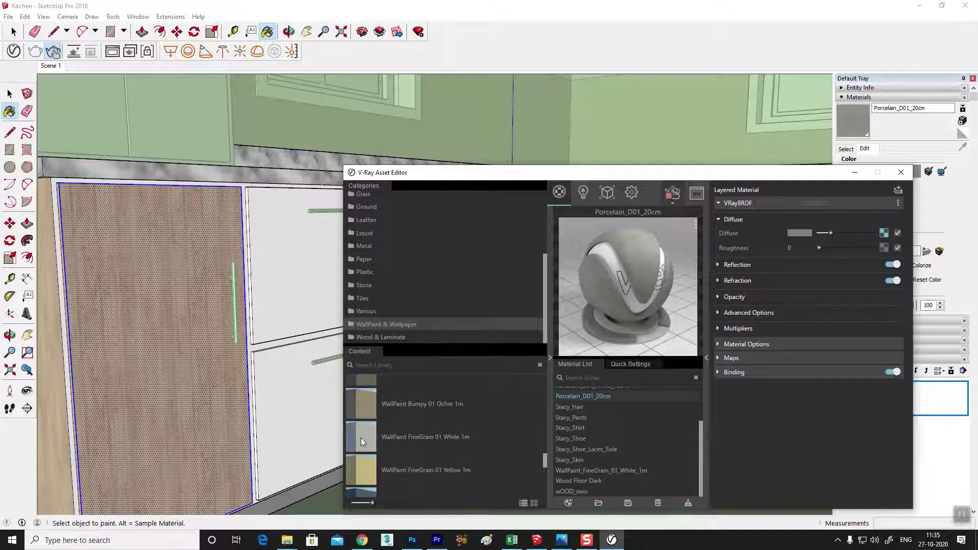
left_click(390, 446)
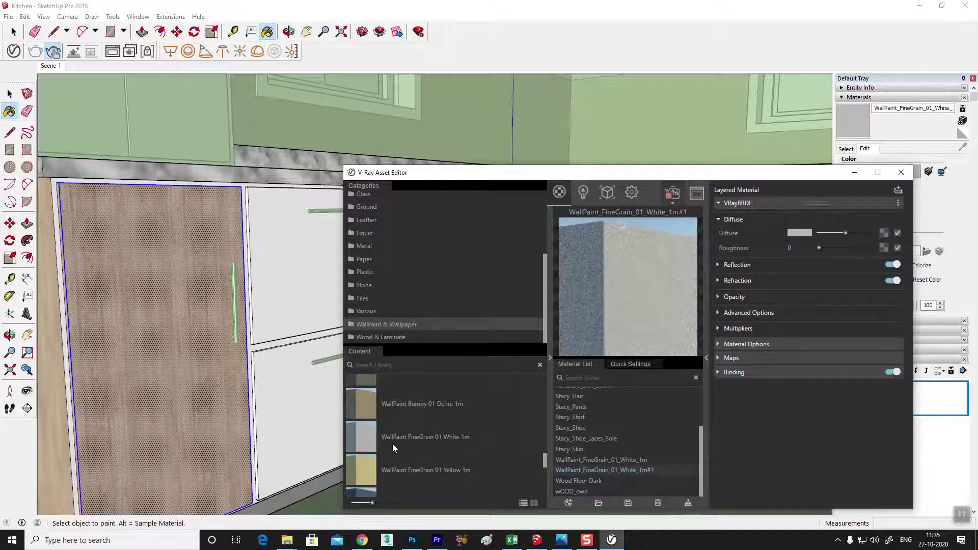
- Bring Plastic SSS 01 White from the V-Ray Plastic library into the model
left_click(363, 272)
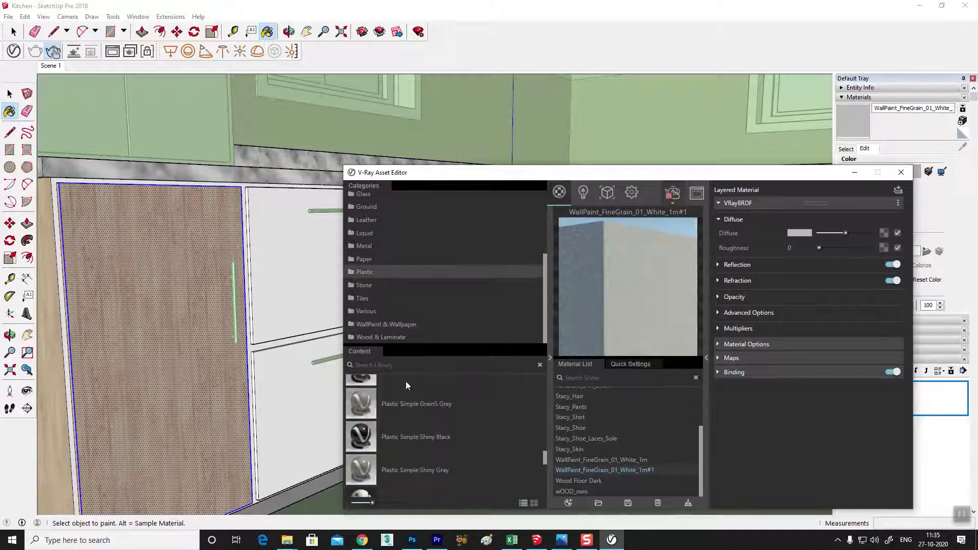
scroll(418, 438, "up", 1)
scroll(418, 439, "up", 1)
scroll(418, 439, "up", 2)
scroll(418, 439, "up", 2)
scroll(417, 439, "up", 2)
scroll(418, 439, "up", 2)
scroll(419, 440, "down", 1)
scroll(419, 440, "down", 1)
scroll(419, 442, "down", 2)
scroll(419, 442, "down", 2)
scroll(419, 443, "down", 2)
scroll(419, 444, "down", 2)
scroll(419, 445, "down", 2)
scroll(419, 445, "down", 2)
scroll(419, 446, "down", 2)
scroll(419, 447, "up", 3)
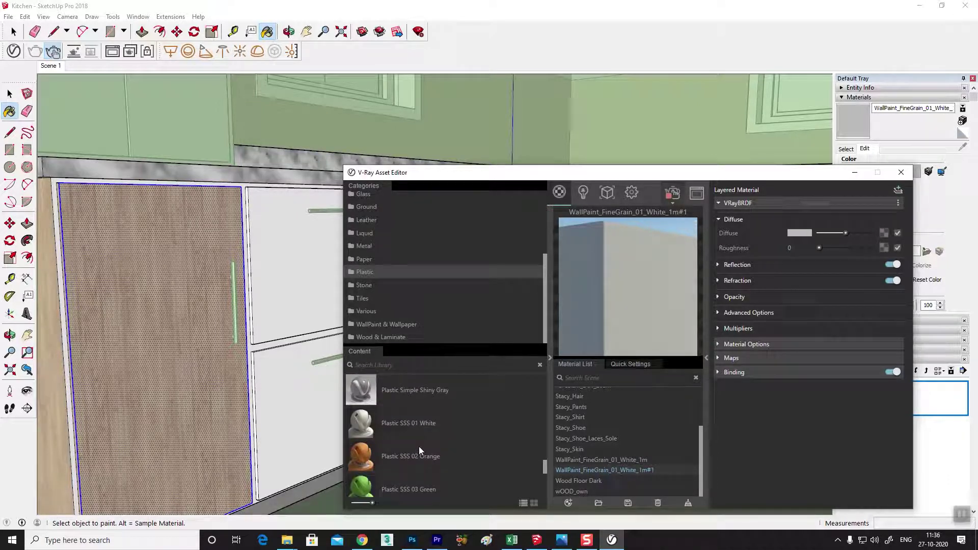
scroll(419, 447, "down", 2)
scroll(419, 446, "up", 1)
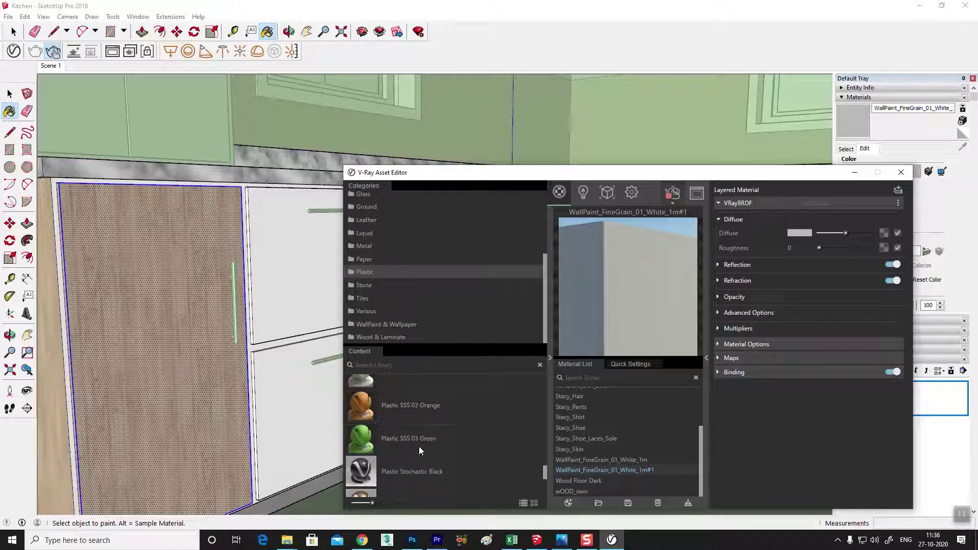
scroll(374, 410, "up", 1)
left_click_drag(358, 424, 668, 280)
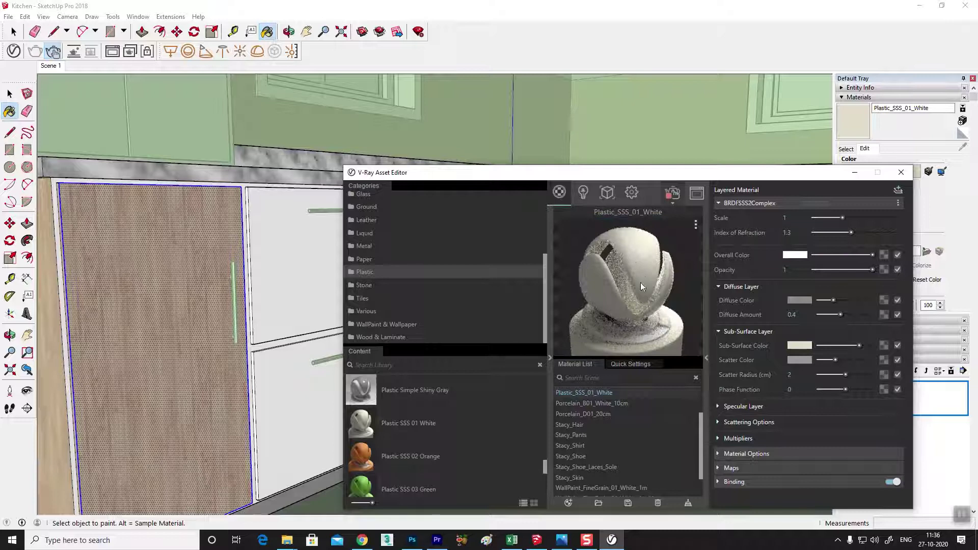
- Lighten its sub-surface colour toward white and paint the upper and lower drawer fronts with it
left_click(799, 346)
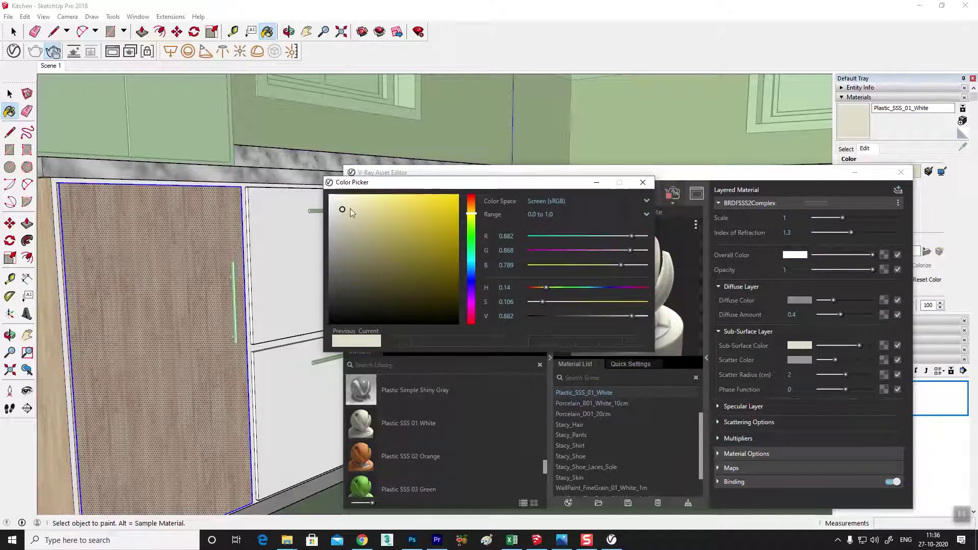
left_click(642, 182)
left_click(286, 280)
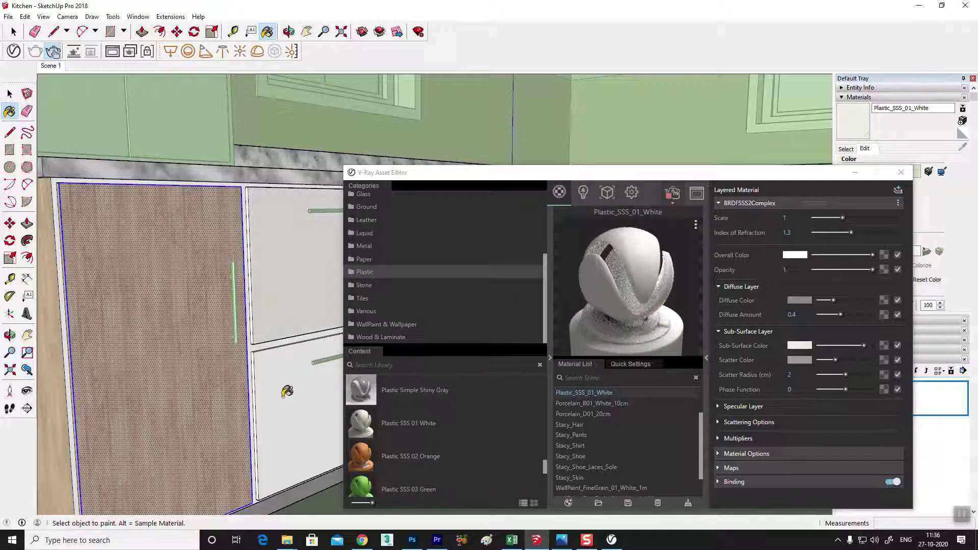
left_click(286, 393)
- Close the V-Ray material editor with the view orbited to face the cabinet door
scroll(259, 344, "up", 5)
scroll(259, 341, "up", 1)
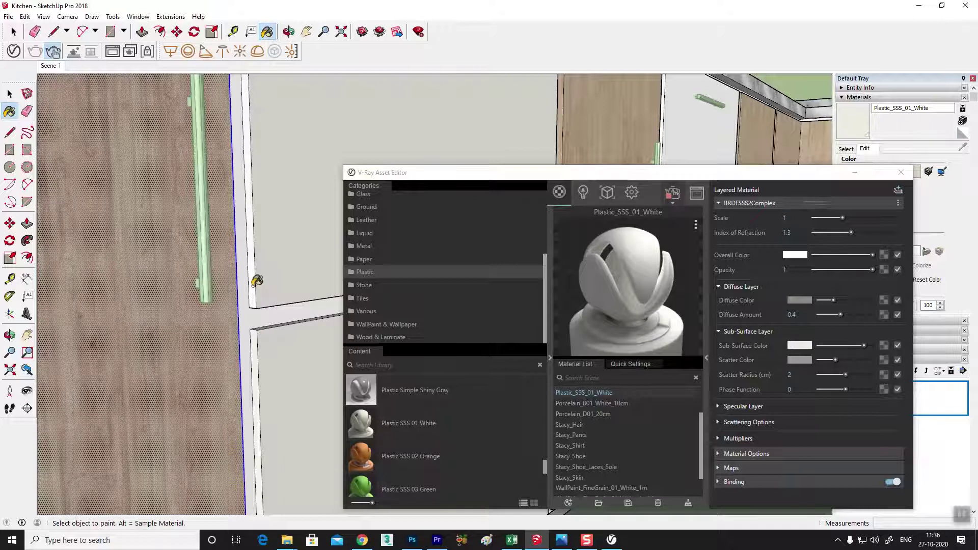
mouse_move(257, 281)
middle_mouse_down()
mouse_move(301, 236)
mouse_move(134, 303)
middle_mouse_up()
left_click_drag(134, 303, 271, 253)
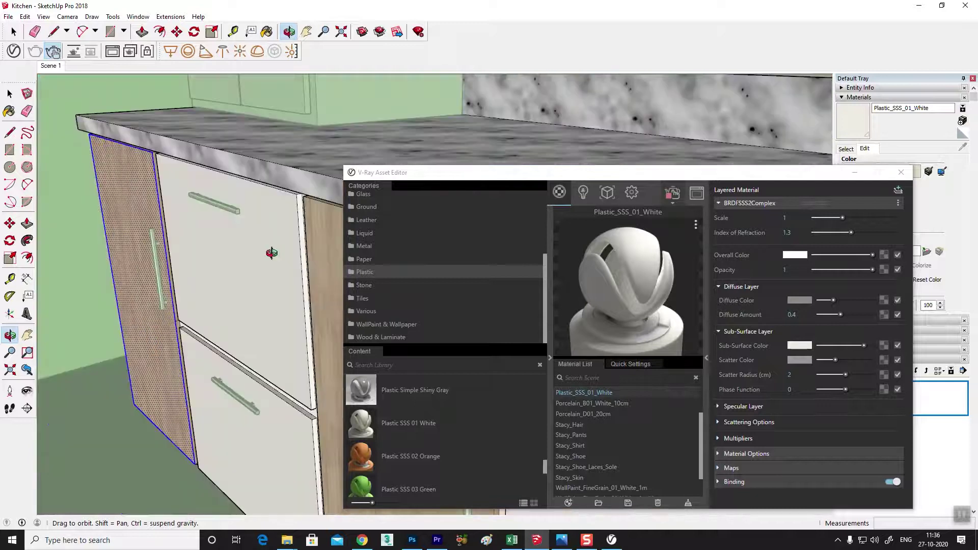
key("b")
scroll(301, 192, "up", 1)
scroll(300, 188, "up", 1)
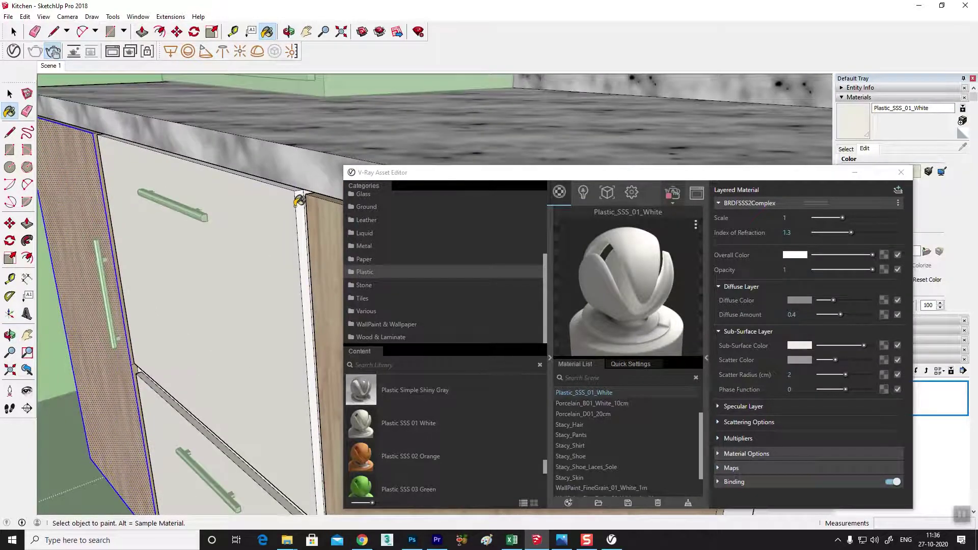
scroll(301, 185, "up", 2)
mouse_move(295, 181)
middle_mouse_down()
mouse_move(257, 353)
mouse_move(337, 387)
mouse_move(309, 342)
middle_mouse_up()
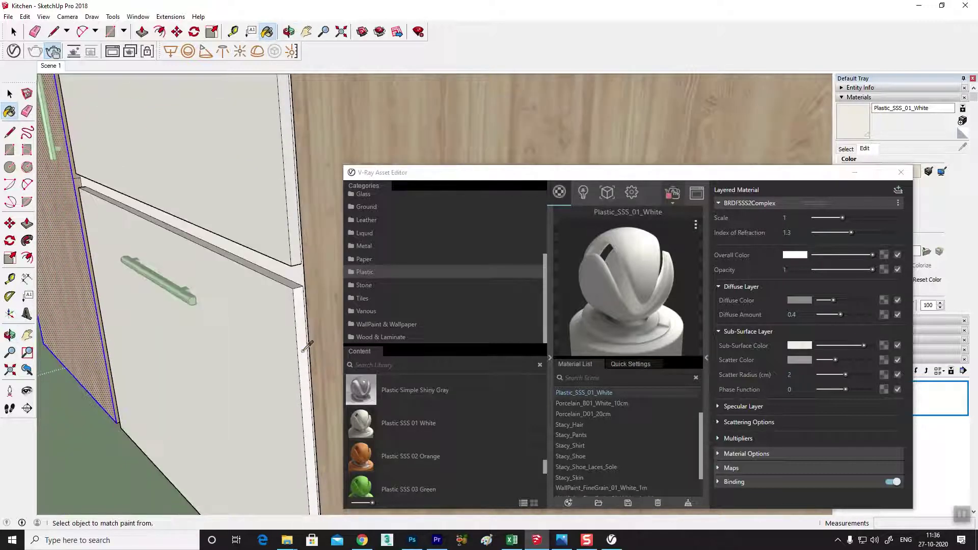
left_click(901, 172)
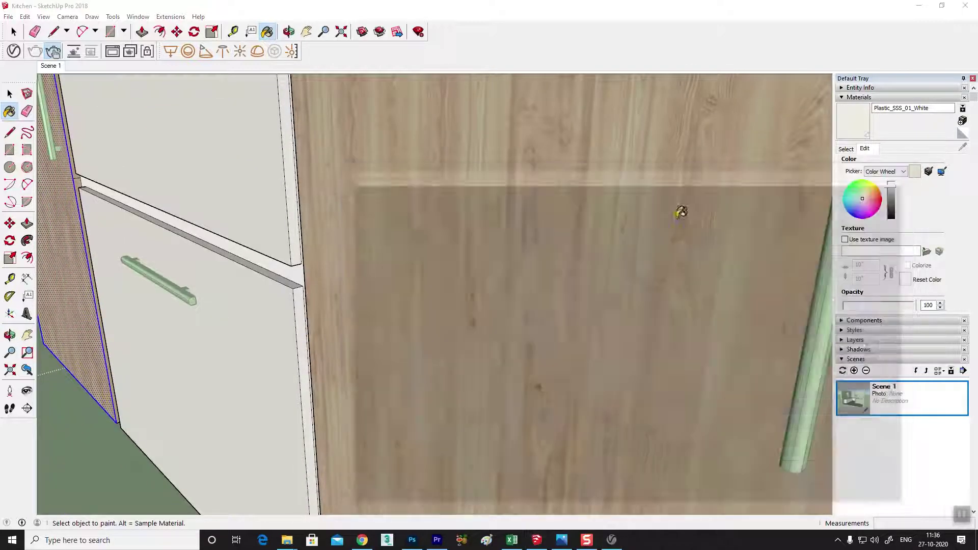
- Paint the edge strips beside the drawer and door, and the thin edge above the door, white plastic
scroll(338, 277, "down", 2)
scroll(338, 277, "down", 2)
middle_click_drag(405, 300, 513, 301)
mouse_move(585, 335)
middle_mouse_down()
mouse_move(493, 415)
mouse_move(641, 398)
mouse_move(537, 325)
middle_mouse_up()
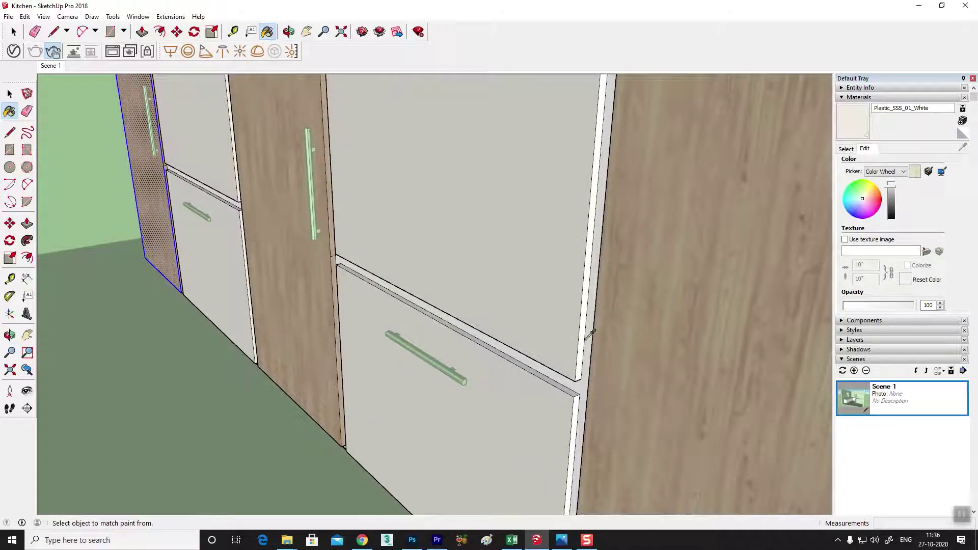
left_click(579, 372)
left_click(584, 419)
mouse_move(572, 410)
middle_mouse_down()
mouse_move(557, 353)
mouse_move(647, 288)
middle_mouse_up()
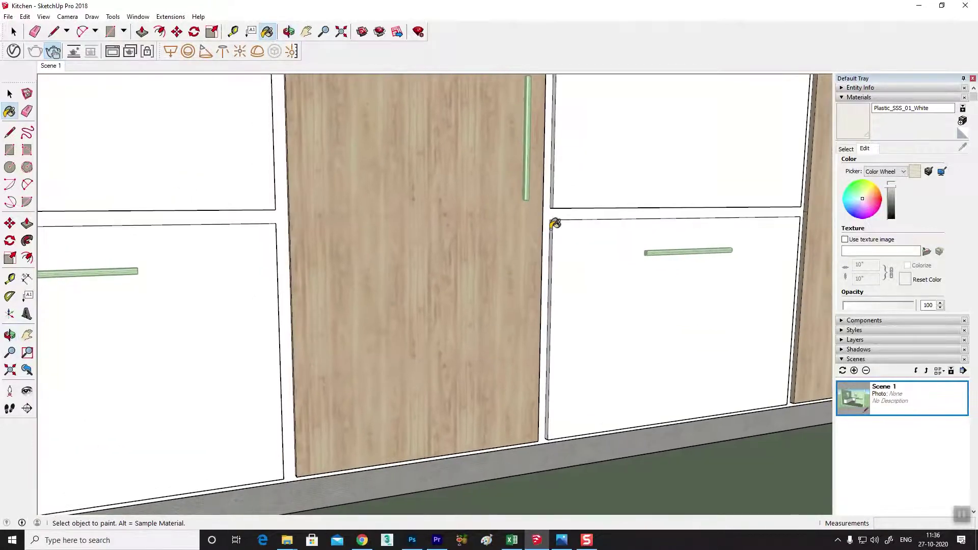
scroll(555, 222, "up", 2)
left_click(556, 186)
mouse_move(556, 186)
middle_mouse_down()
mouse_move(551, 395)
mouse_move(538, 409)
middle_mouse_up()
mouse_move(551, 325)
middle_mouse_down()
mouse_move(554, 376)
mouse_move(555, 319)
mouse_move(459, 371)
mouse_move(389, 260)
mouse_move(402, 241)
middle_mouse_up()
scroll(391, 276, "up", 1)
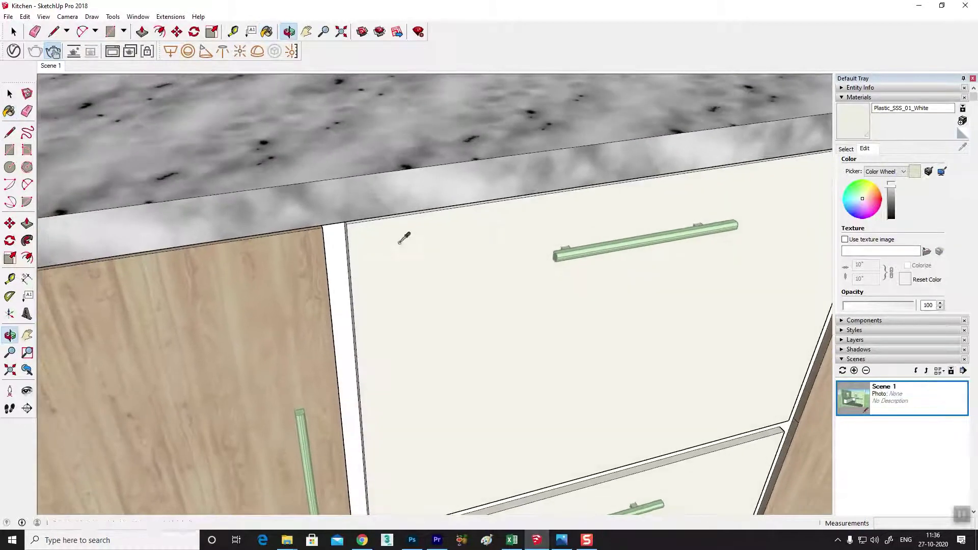
scroll(368, 230, "up", 2)
scroll(355, 214, "up", 1)
left_click(350, 212)
- Paint the corner cabinets' upper and lower drawer fronts and their filler strips white plastic
scroll(504, 292, "down", 2)
scroll(504, 292, "down", 1)
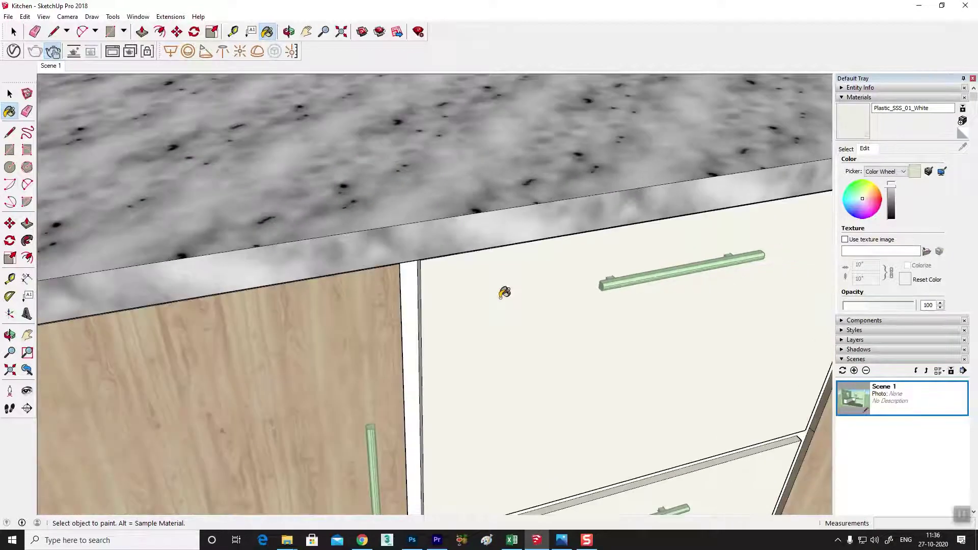
scroll(504, 292, "down", 2)
scroll(504, 292, "down", 1)
scroll(505, 292, "down", 2)
mouse_move(605, 321)
middle_mouse_down()
mouse_move(524, 311)
mouse_move(612, 322)
mouse_move(627, 306)
mouse_move(437, 328)
mouse_move(679, 284)
mouse_move(646, 287)
middle_mouse_up()
key("b")
scroll(646, 287, "up", 1)
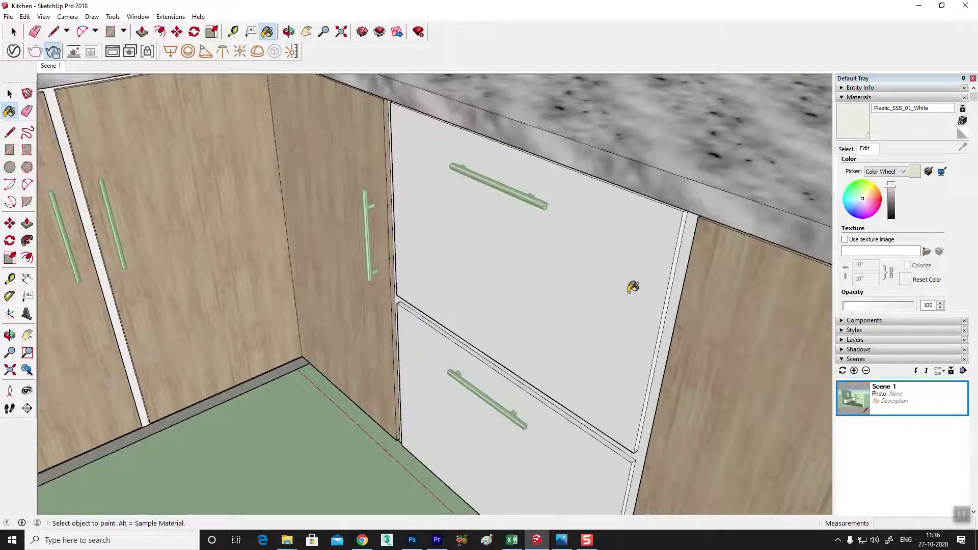
left_click(616, 309)
left_click(586, 445)
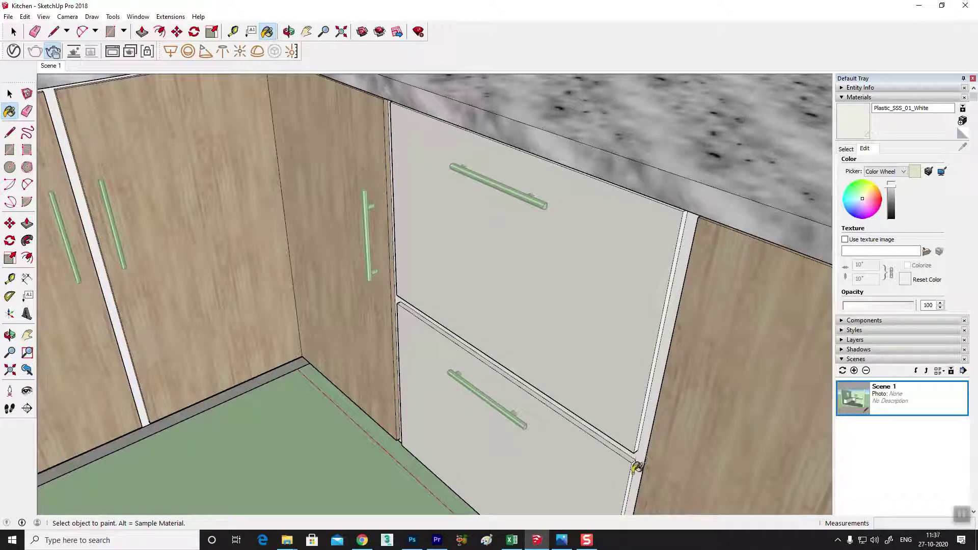
scroll(642, 446, "up", 2)
middle_click_drag(644, 443, 591, 239)
left_click(591, 240)
left_click(582, 312)
- Orbit up over the countertop and around to reveal the right cabinet door
mouse_move(582, 312)
middle_mouse_down()
mouse_move(553, 258)
mouse_move(542, 159)
middle_mouse_up()
scroll(541, 160, "up", 1)
scroll(543, 159, "up", 1)
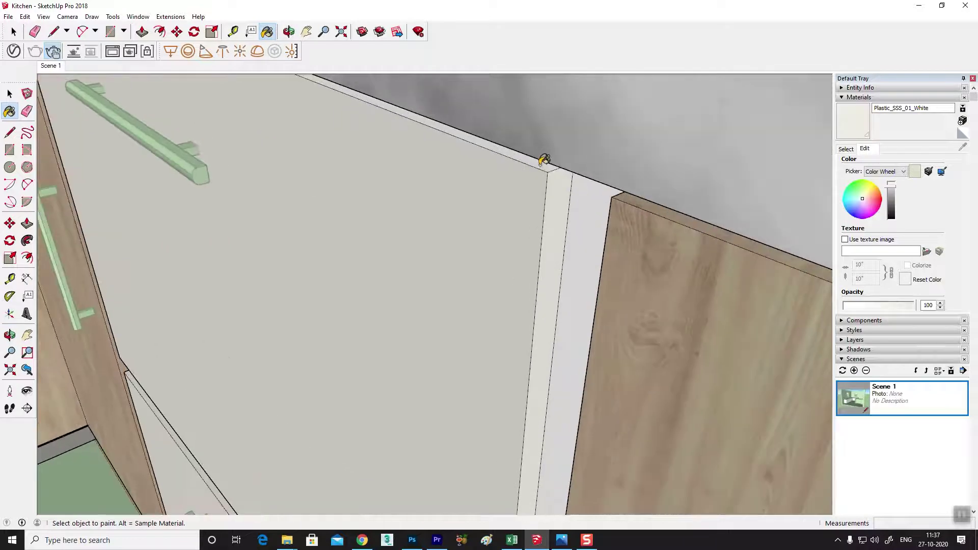
scroll(570, 205, "down", 1)
scroll(585, 243, "down", 1)
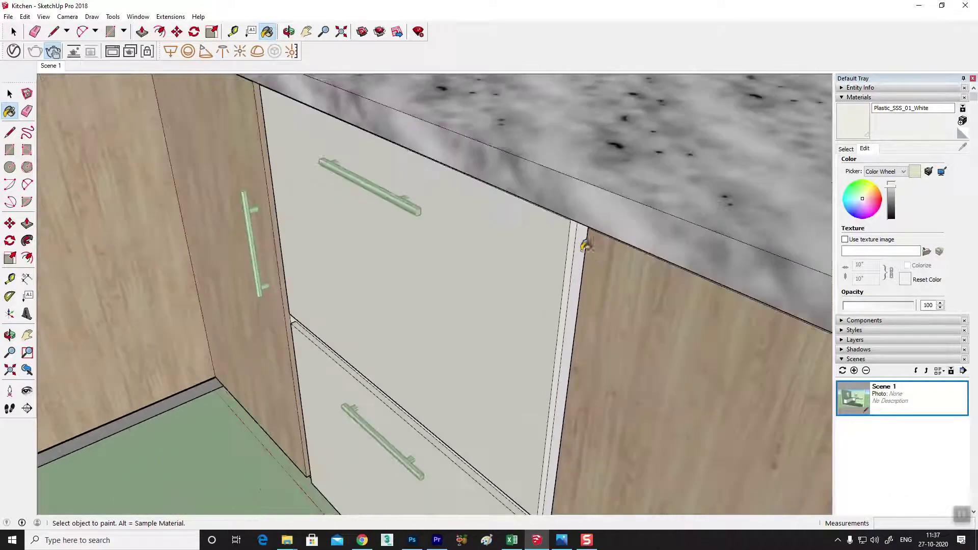
mouse_move(684, 359)
middle_mouse_down()
mouse_move(517, 244)
mouse_move(470, 292)
middle_mouse_up()
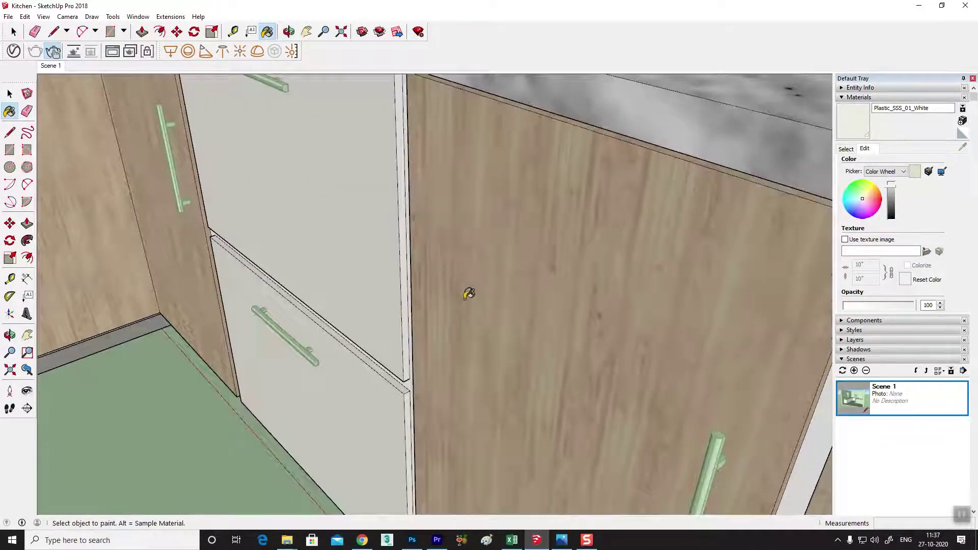
scroll(469, 294, "down", 3)
scroll(469, 294, "up", 1)
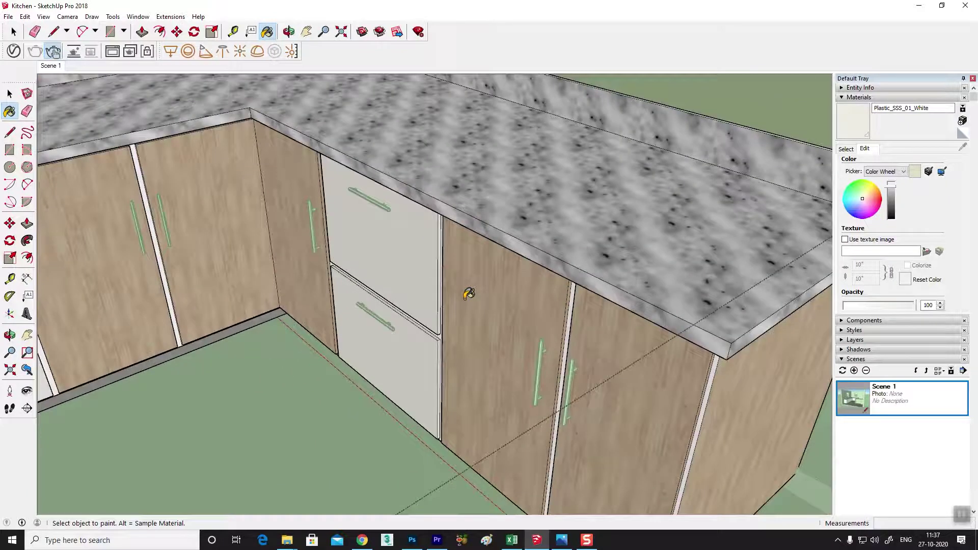
scroll(469, 294, "down", 3)
scroll(469, 294, "up", 1)
- Switch to the Select tool and restore the Scene 1 camera view of the whole kitchen
scroll(470, 294, "up", 3)
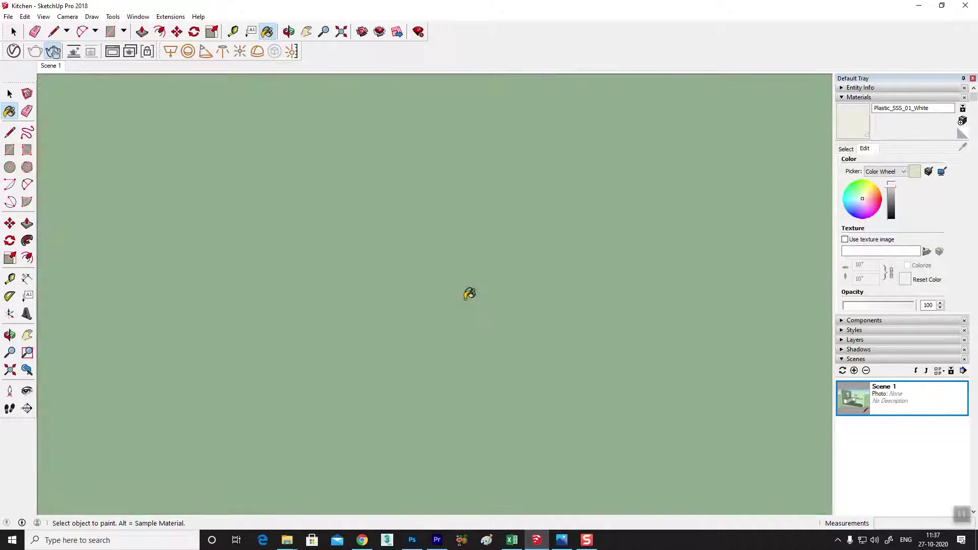
left_click(10, 93)
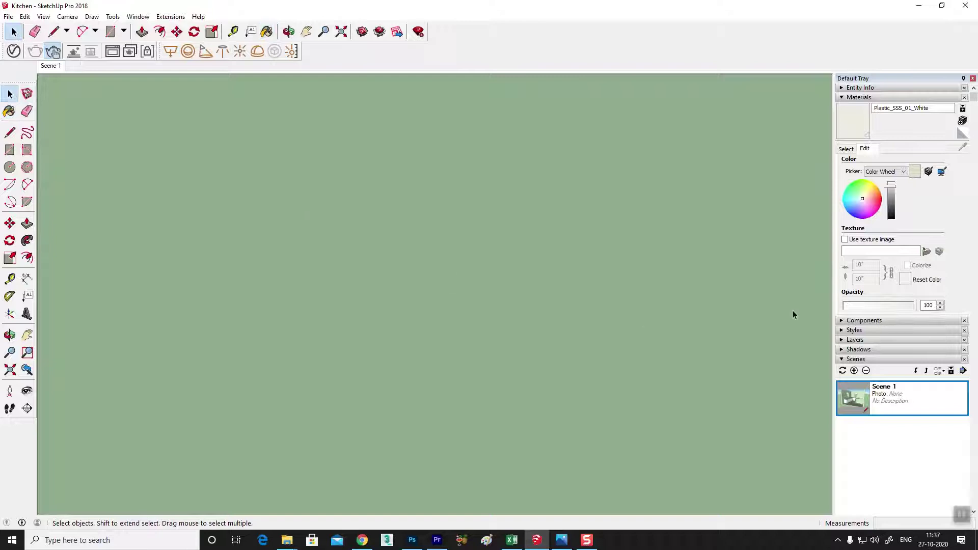
double_click(858, 402)
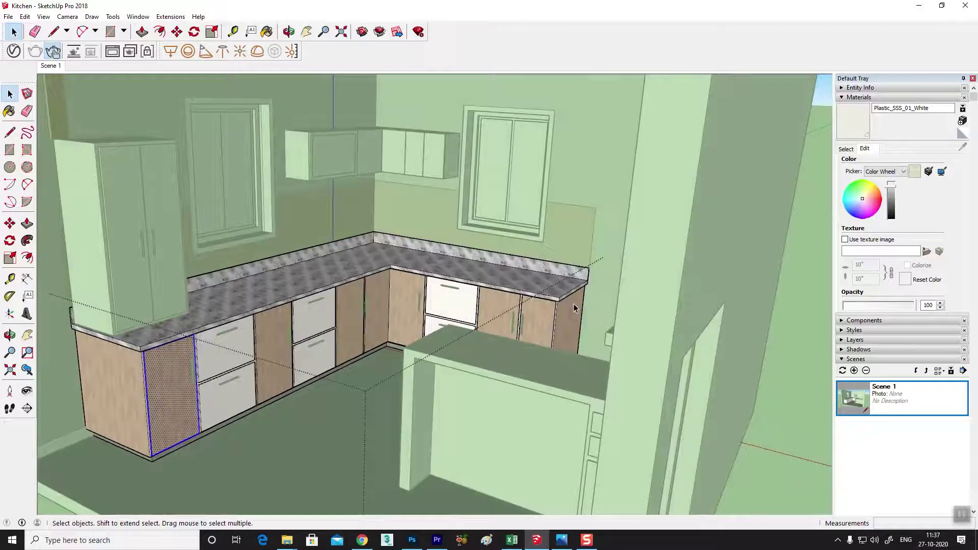